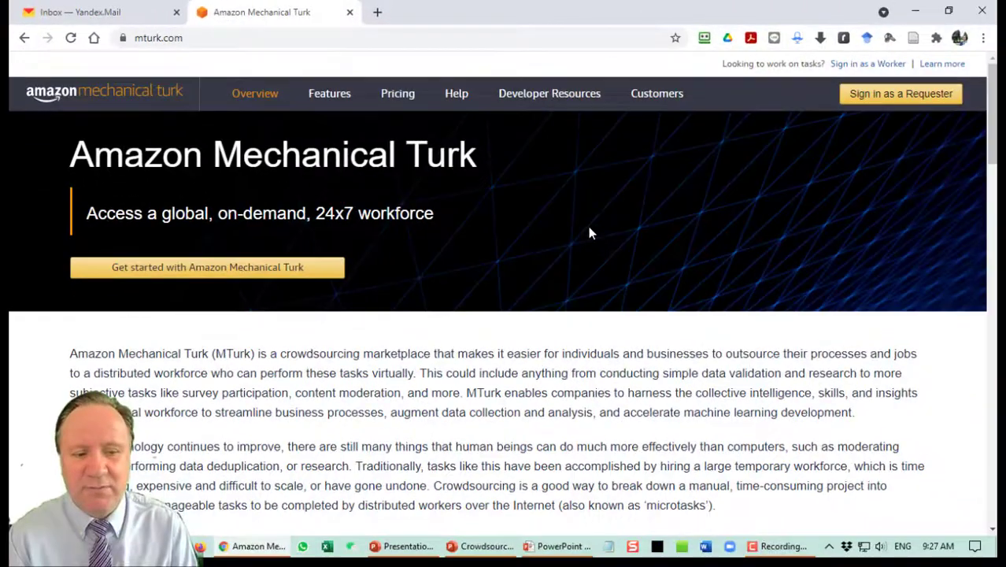
Scroll through the mturk.com overview and go to the requester sign-in page.
scroll(591, 233, "down", 7)
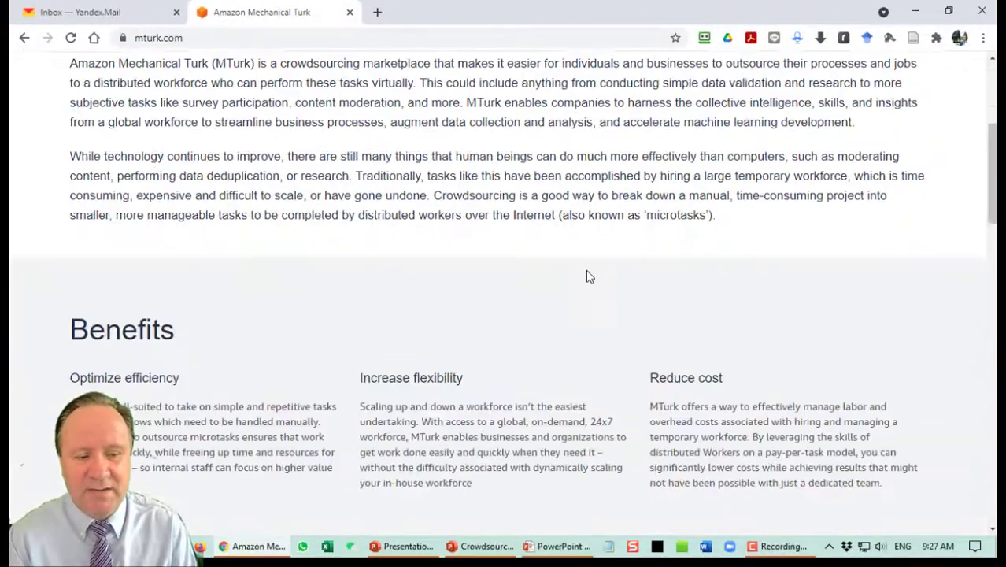
scroll(590, 280, "down", 5)
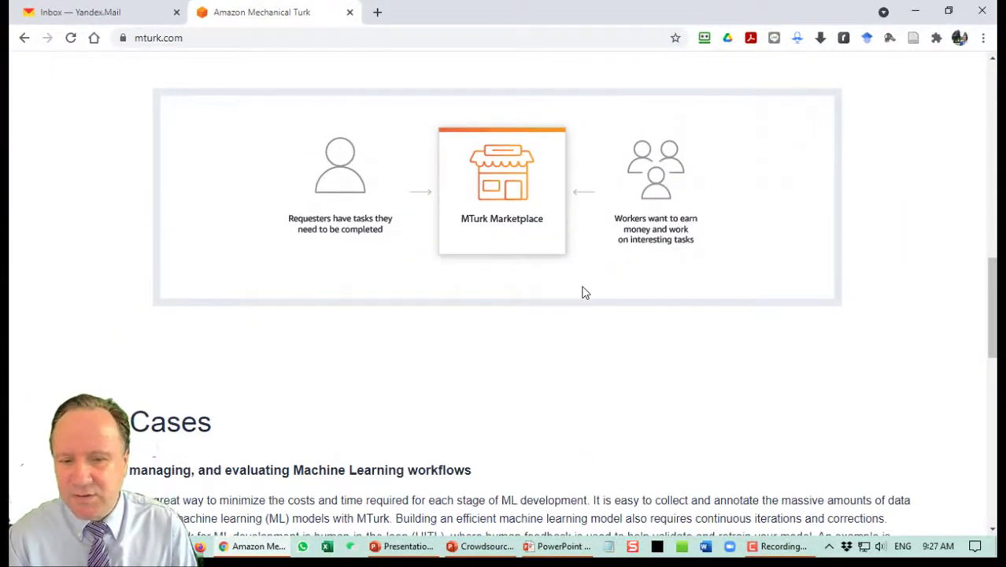
scroll(583, 292, "up", 12)
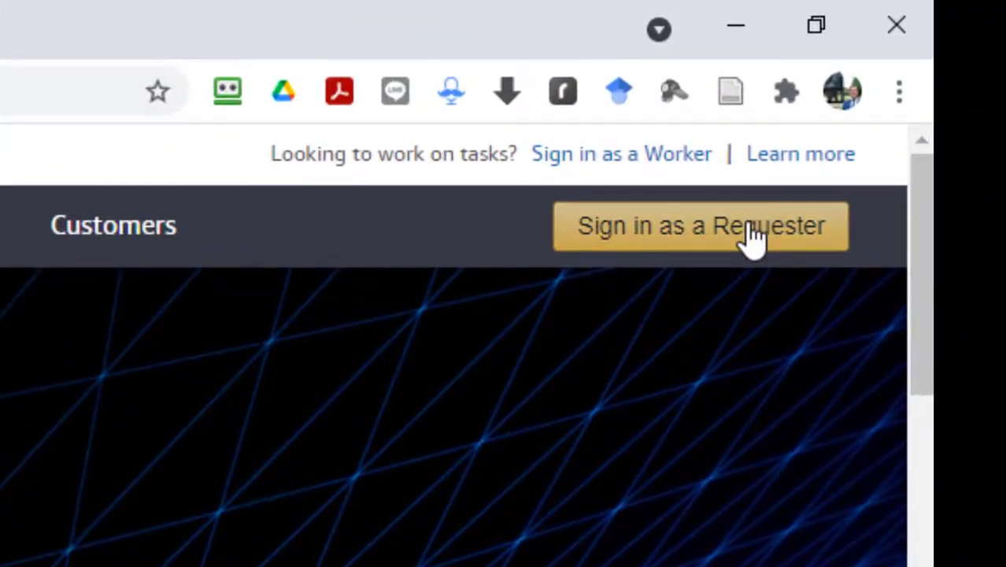
left_click(752, 234)
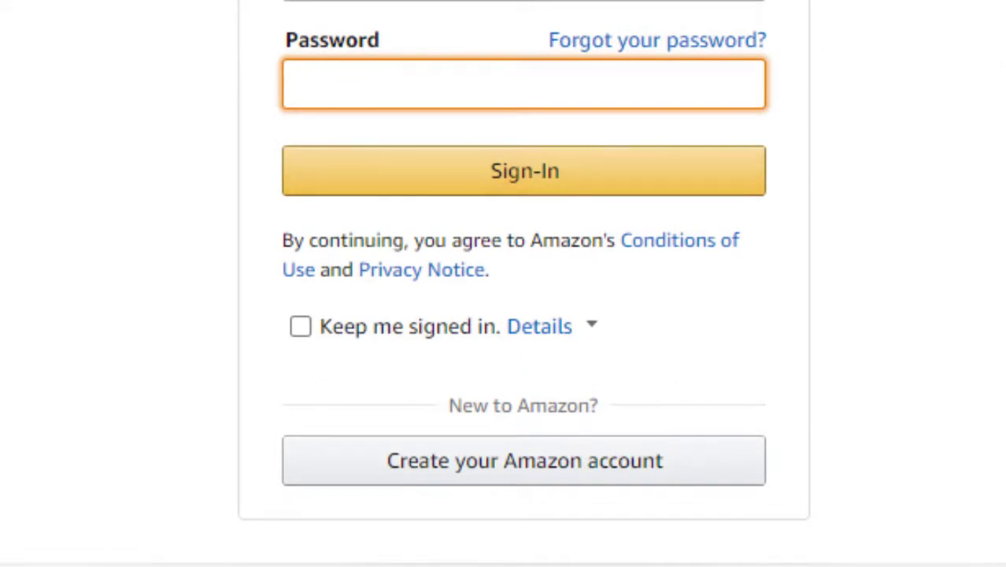
Fill in the new Amazon account form with your name, e-mail and the same password twice.
left_click(587, 474)
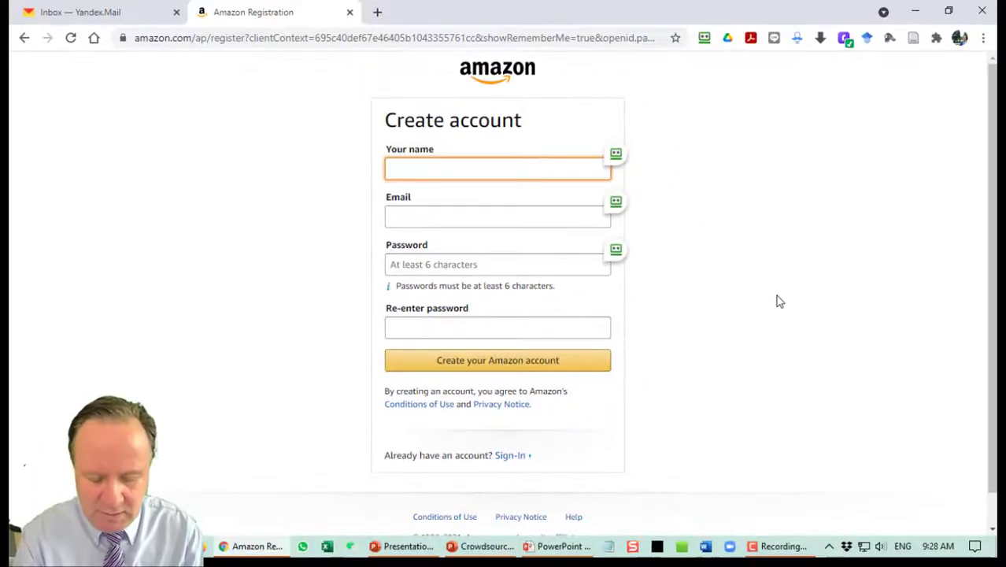
type("u")
key("Tab")
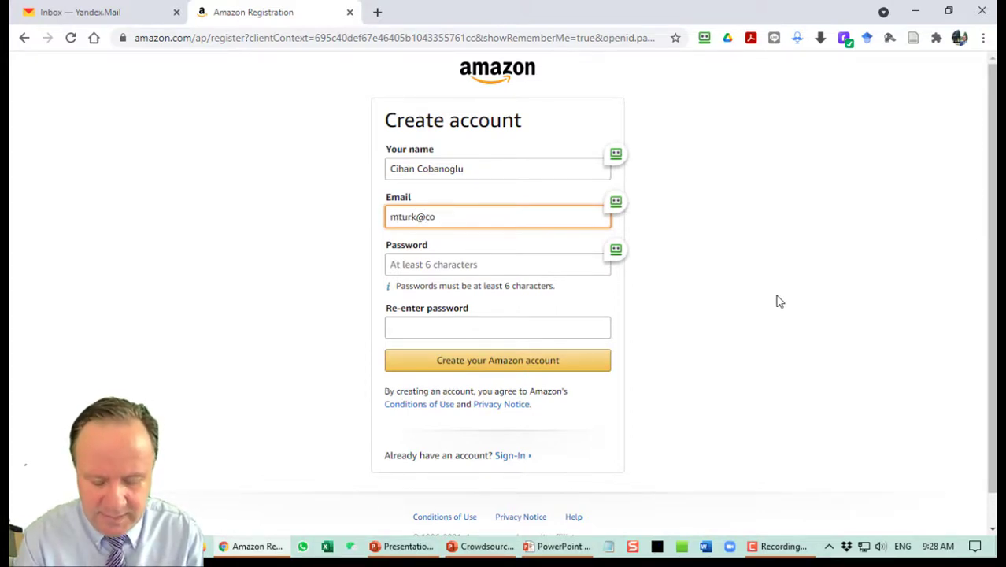
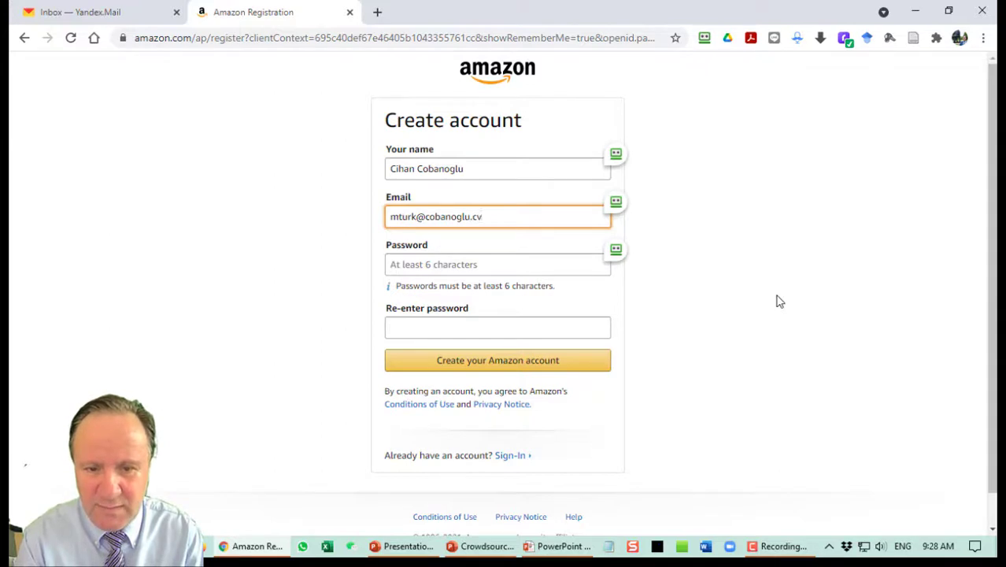
key("Tab")
type("•")
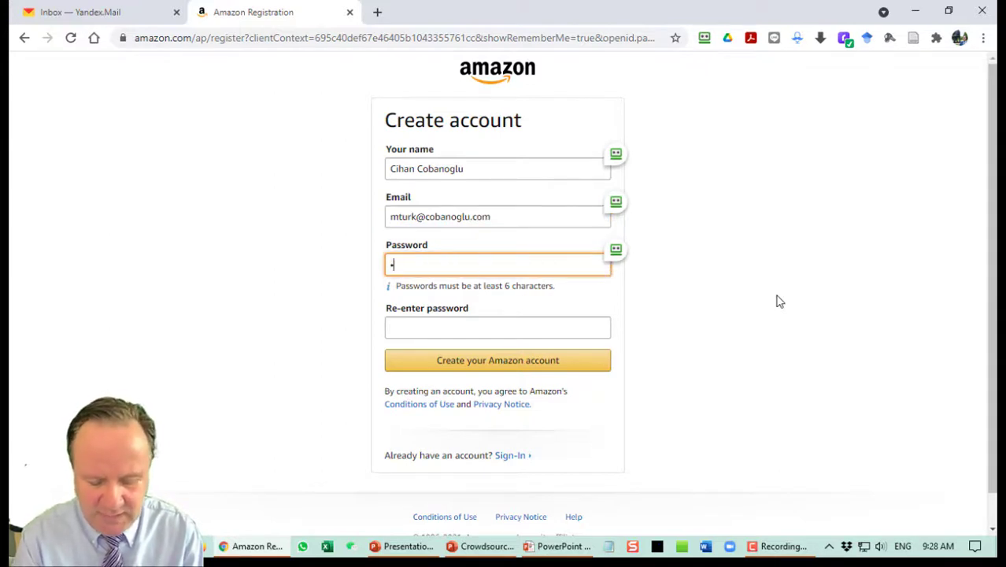
key("Tab")
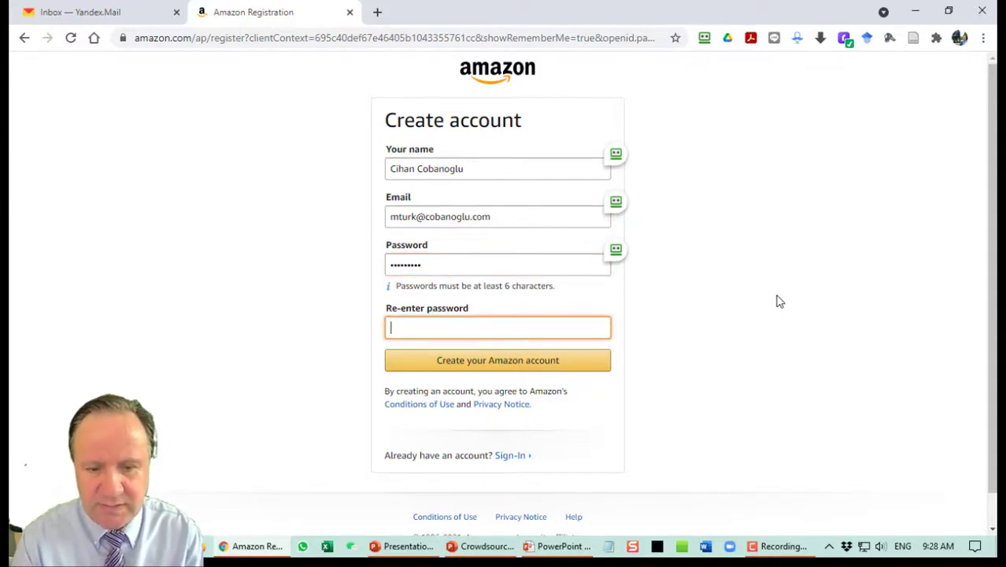
type("•••")
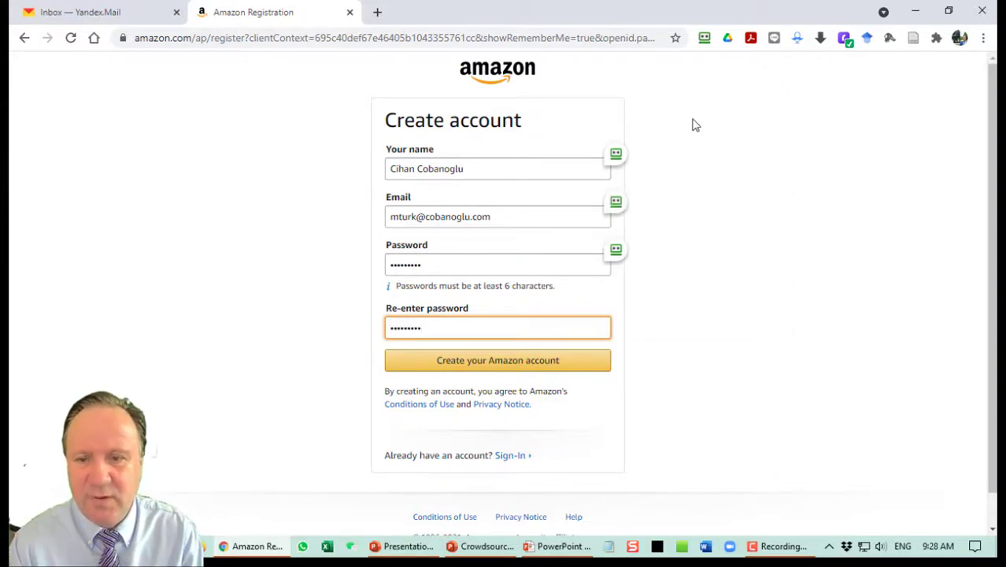
Submit the new account, dismiss the save-password prompt and answer the character puzzle.
left_click(497, 367)
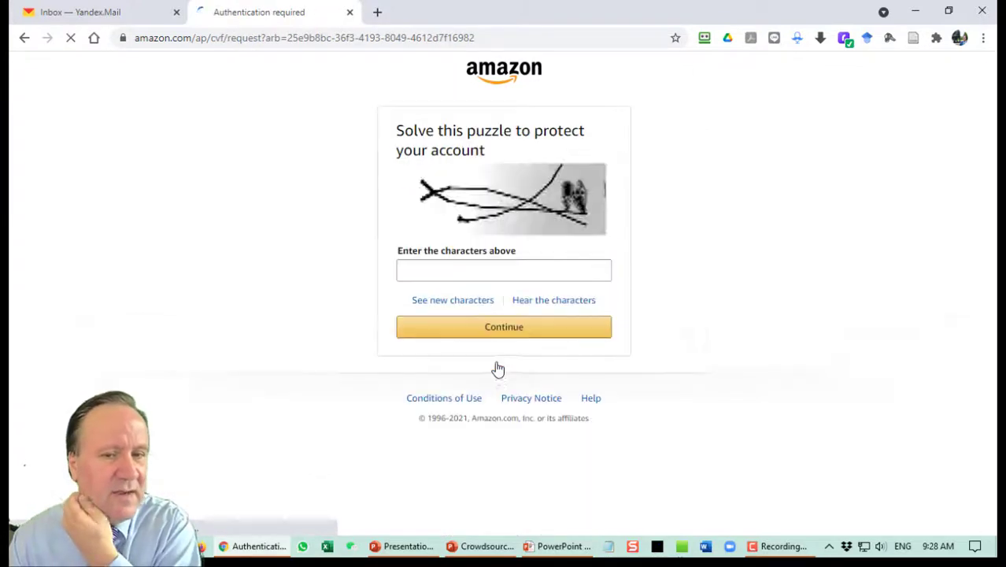
left_click(851, 317)
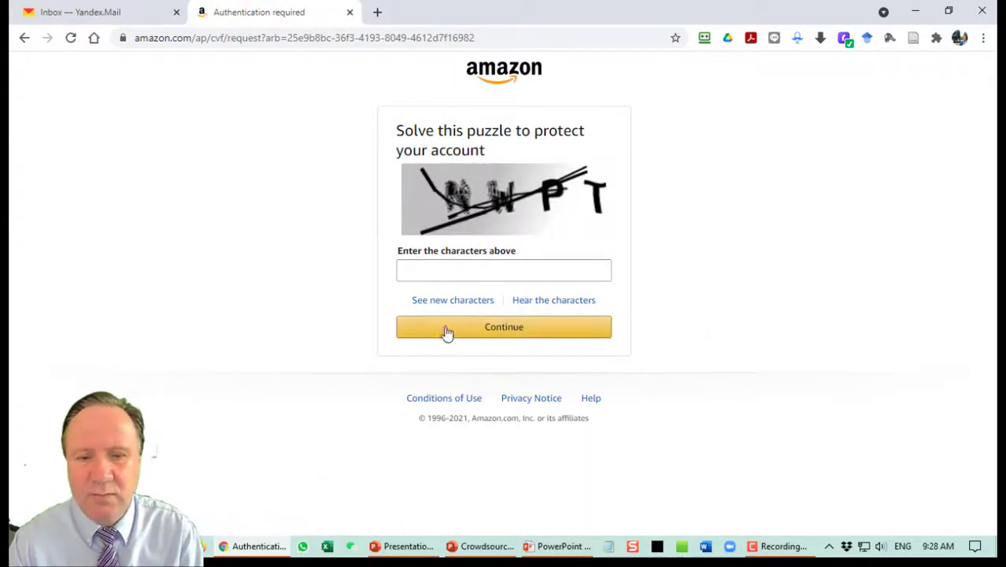
left_click(451, 276)
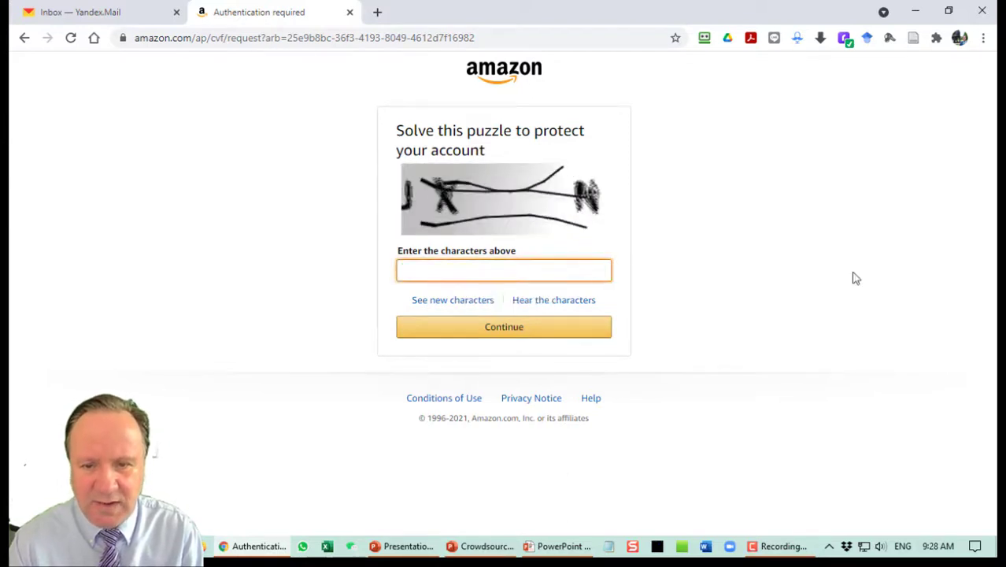
type("NW")
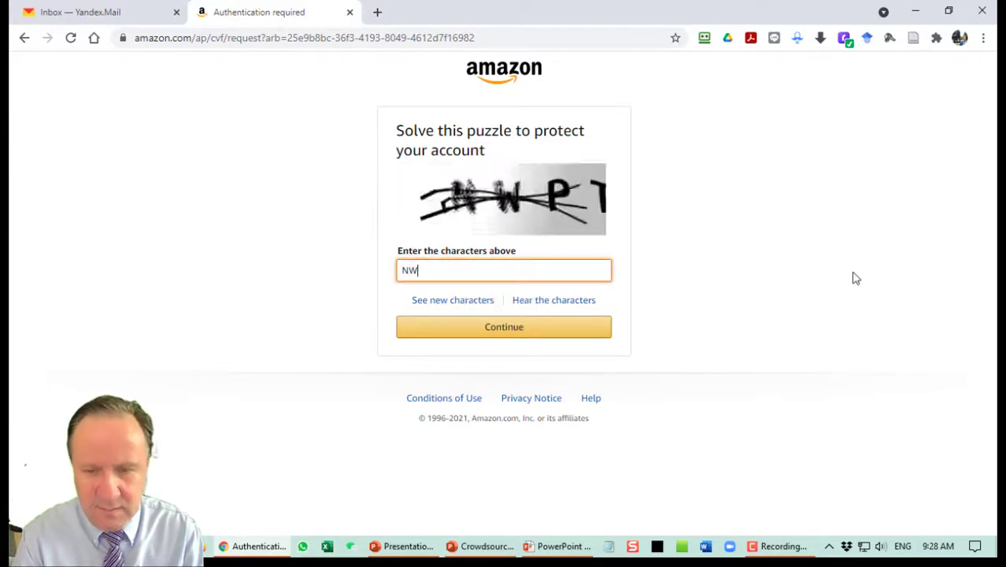
type("PT")
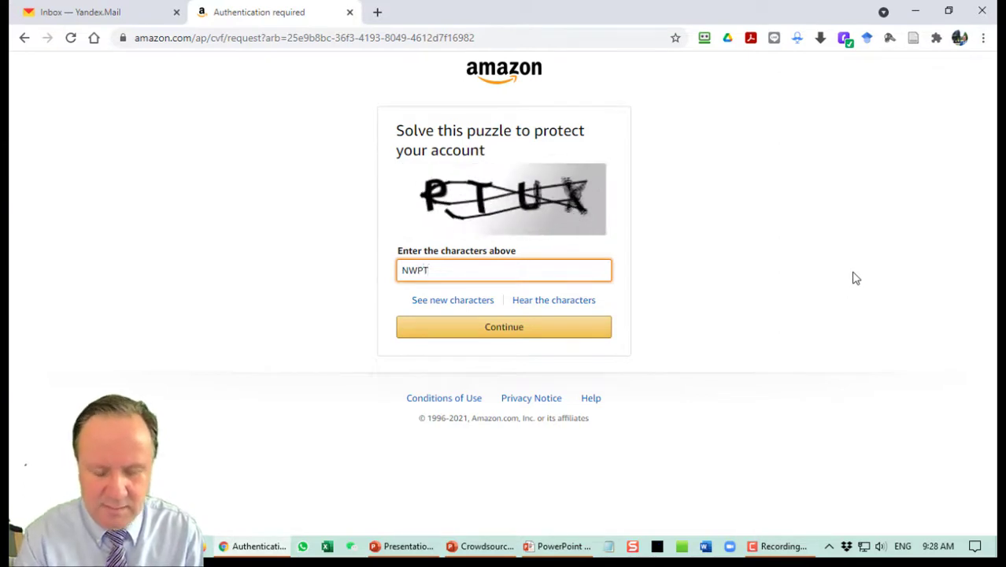
type("UX")
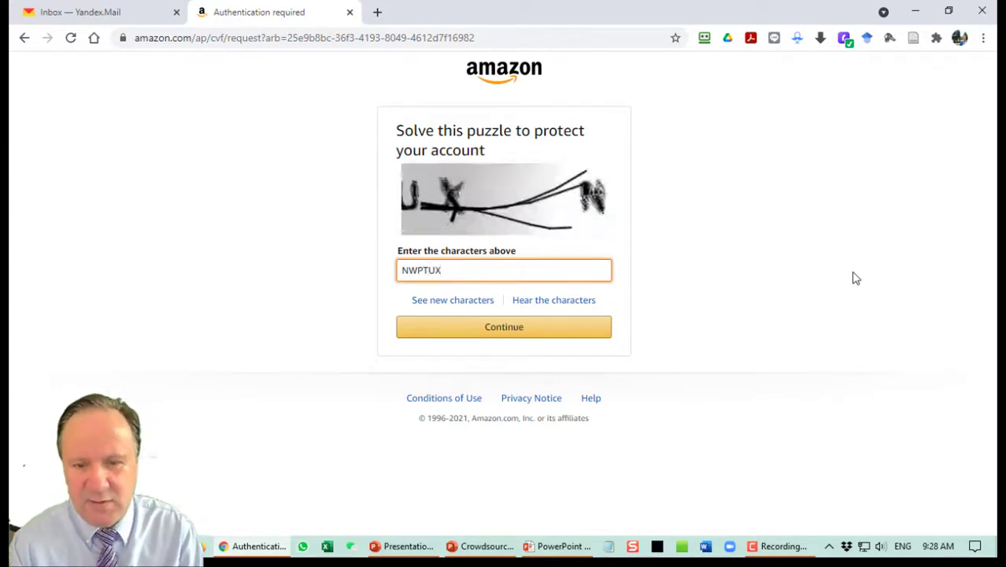
left_click(526, 329)
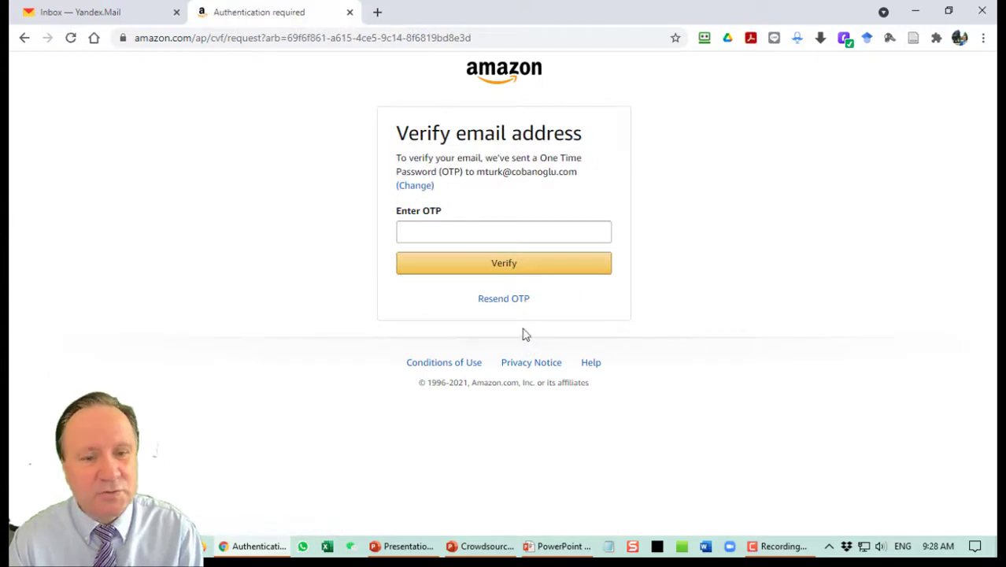
Copy the one-time password from Amazon's e-mail in Yandex Mail and submit it on Amazon.
left_click(146, 14)
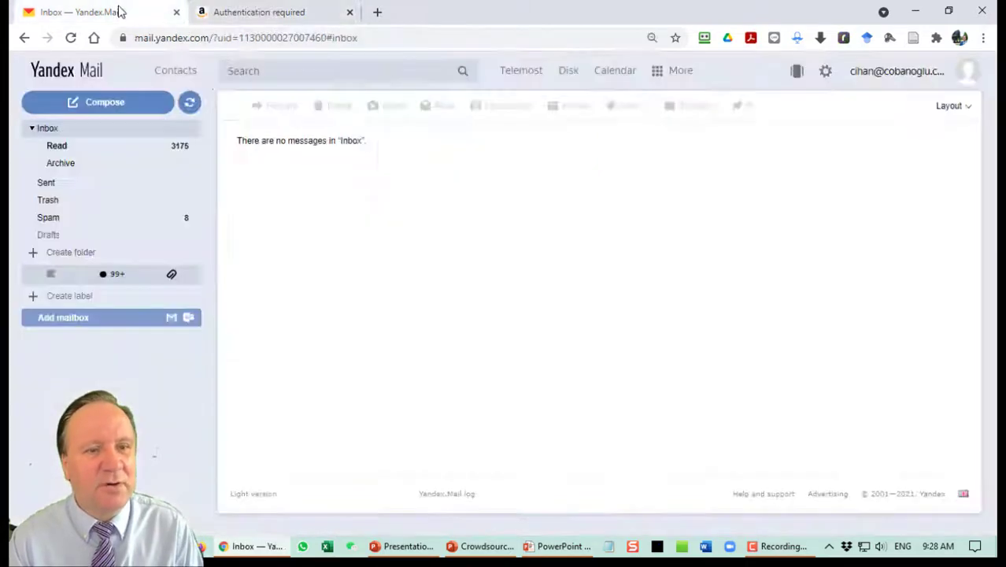
left_click(188, 103)
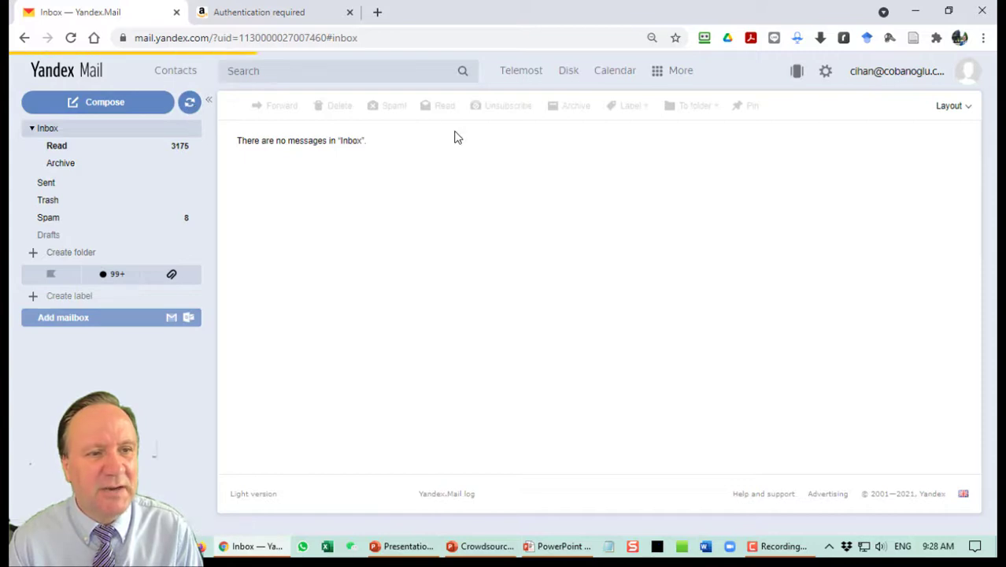
left_click(462, 140)
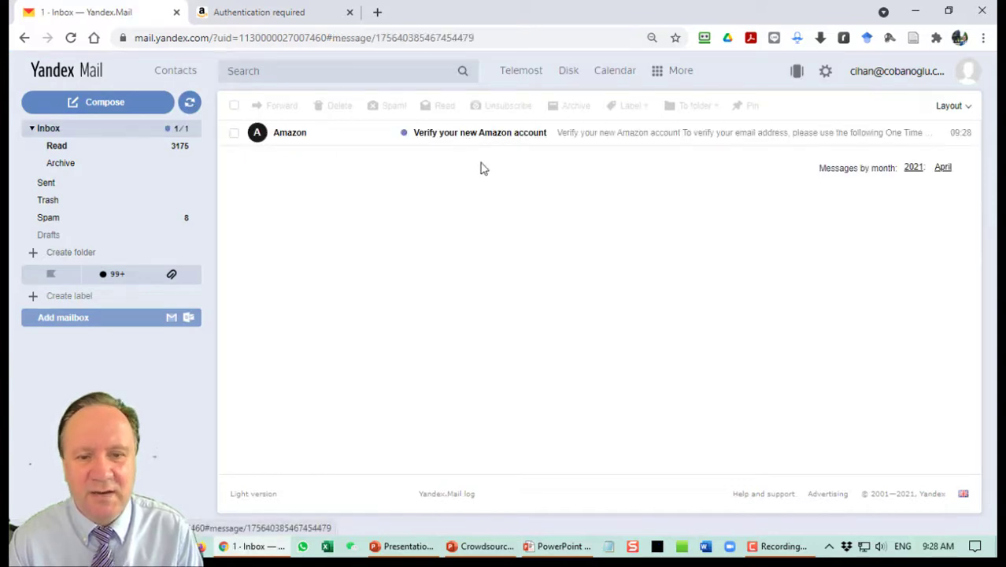
scroll(441, 307, "down", 1)
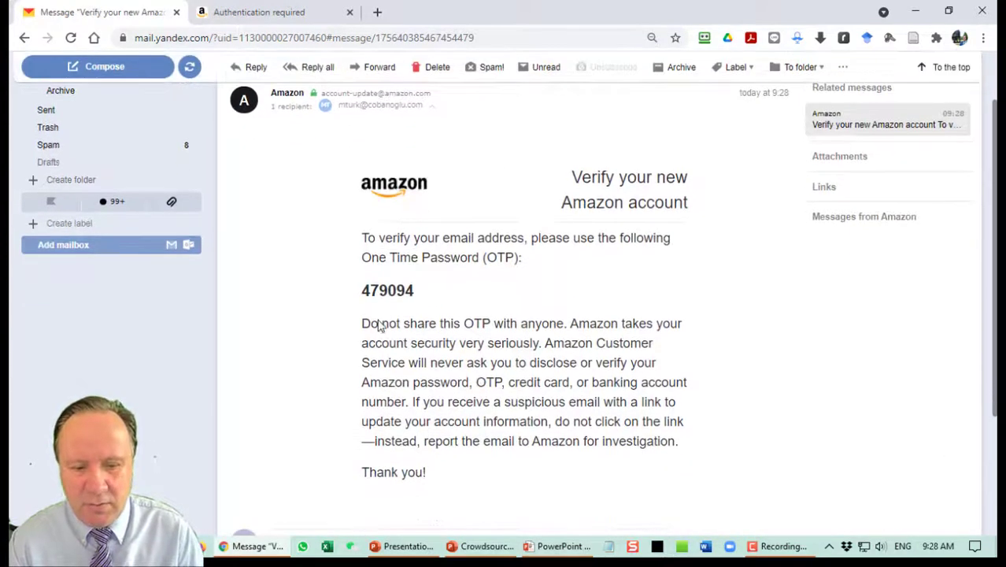
double_click(387, 291)
key("ctrl+c")
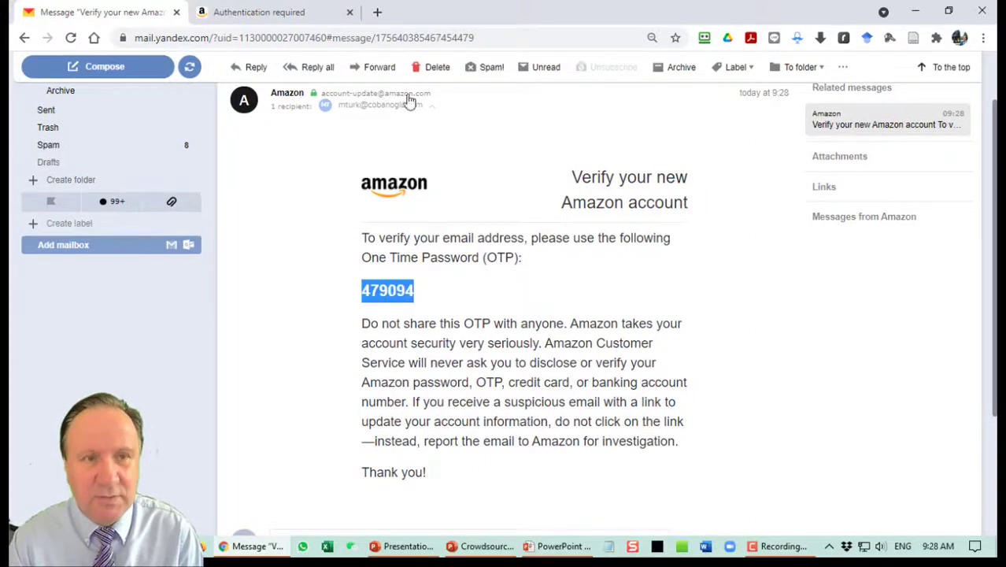
left_click(295, 12)
left_click(453, 233)
key("ctrl+v")
left_click(497, 267)
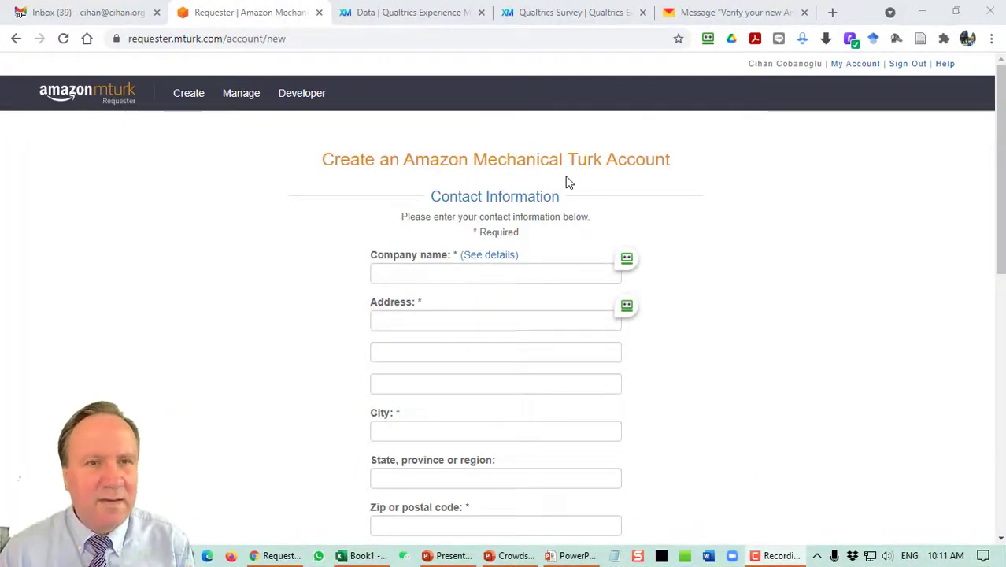
Keep United States as the country on the requester sign-up form.
scroll(671, 228, "down", 1)
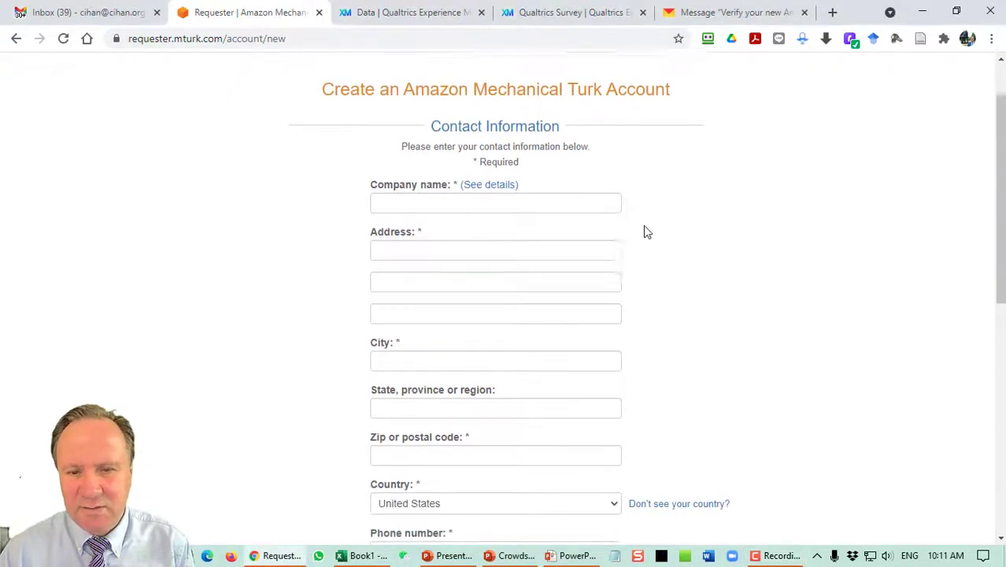
scroll(532, 225, "down", 2)
scroll(530, 228, "up", 2)
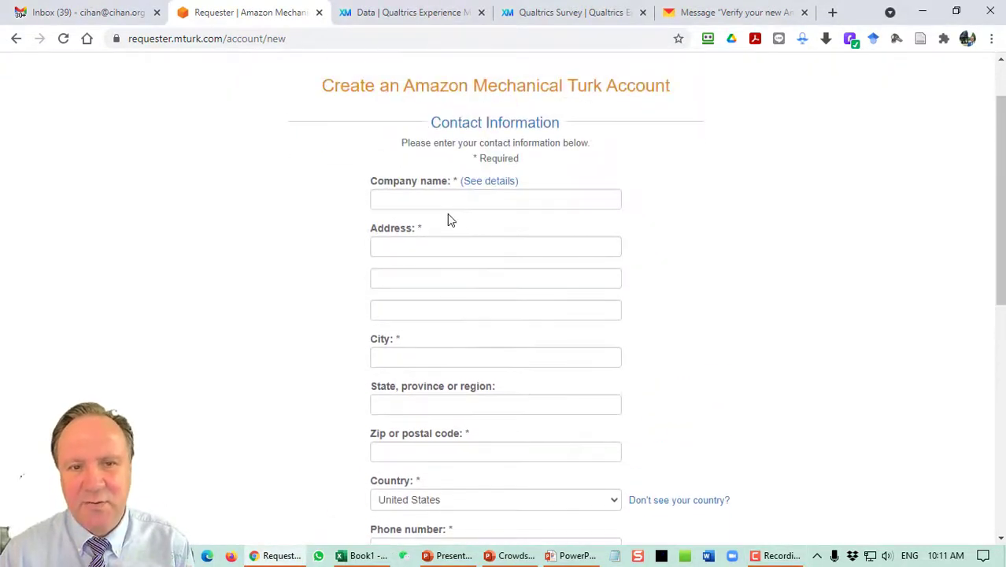
scroll(591, 218, "down", 5)
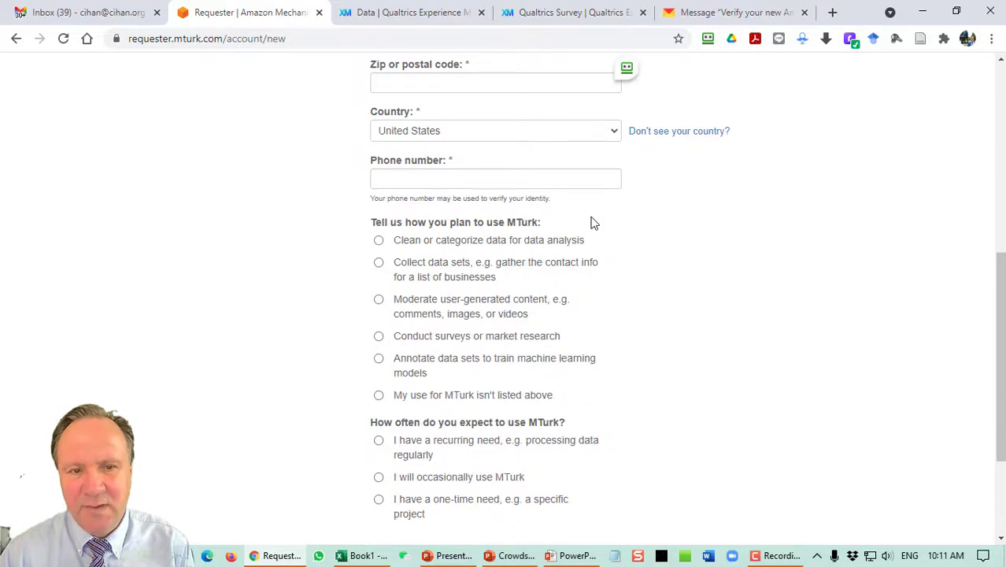
left_click(563, 136)
scroll(496, 284, "up", 6)
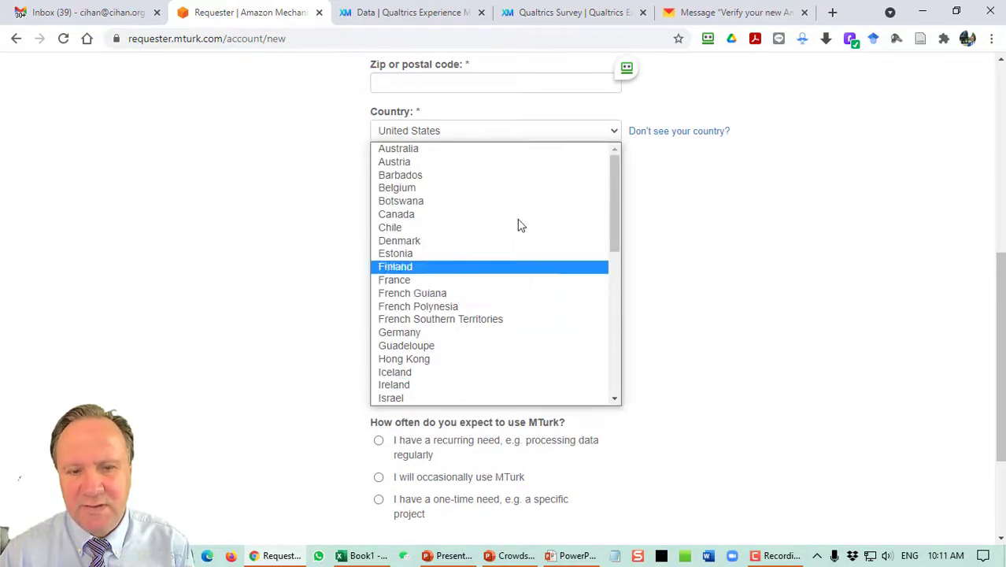
scroll(516, 234, "down", 6)
scroll(526, 236, "up", 6)
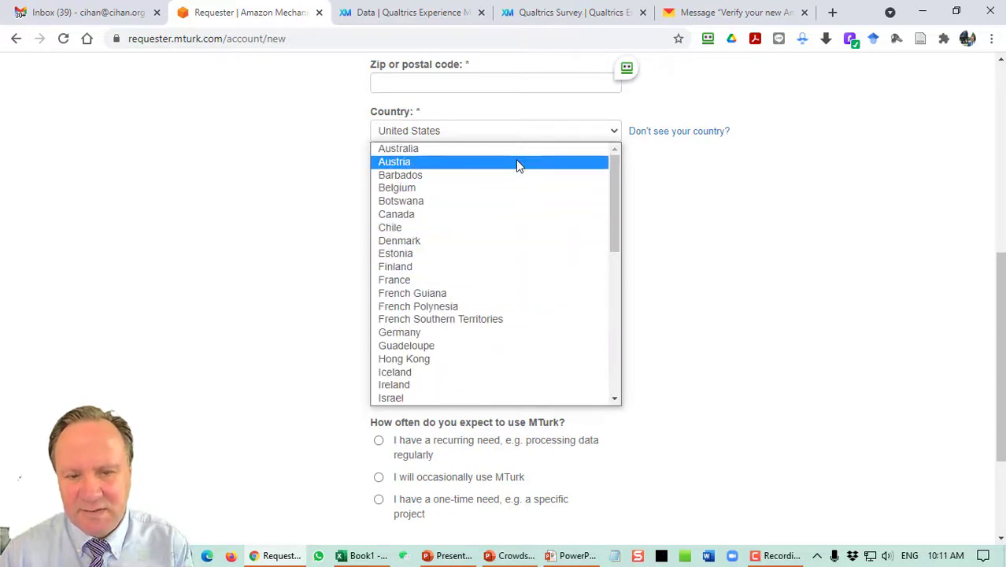
scroll(515, 353, "down", 6)
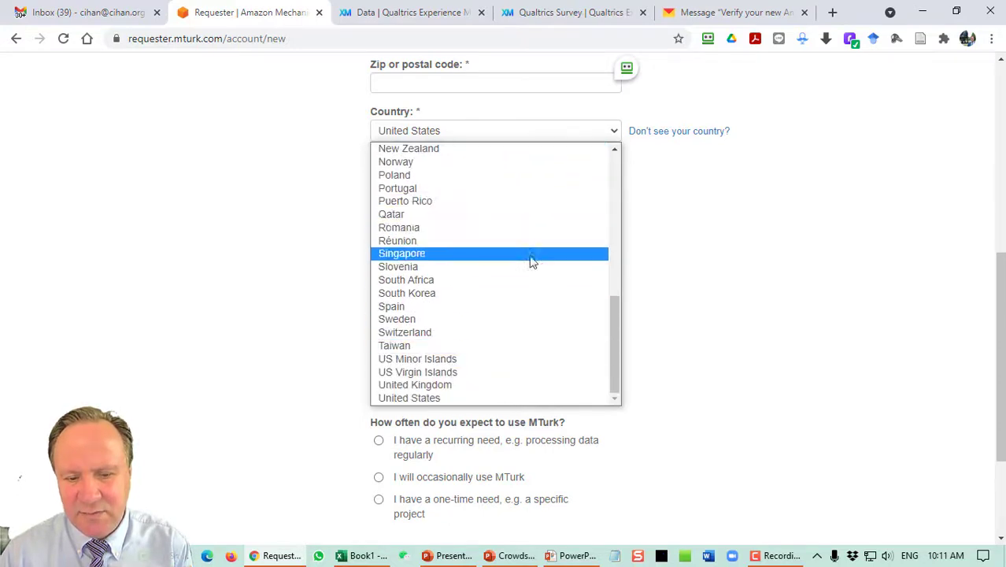
scroll(540, 203, "up", 6)
scroll(543, 260, "down", 6)
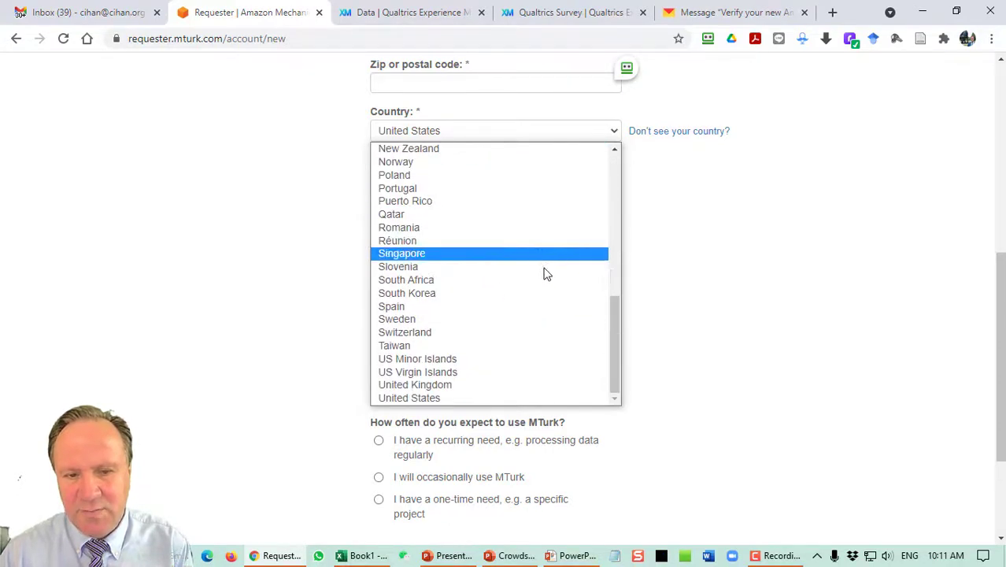
left_click(722, 249)
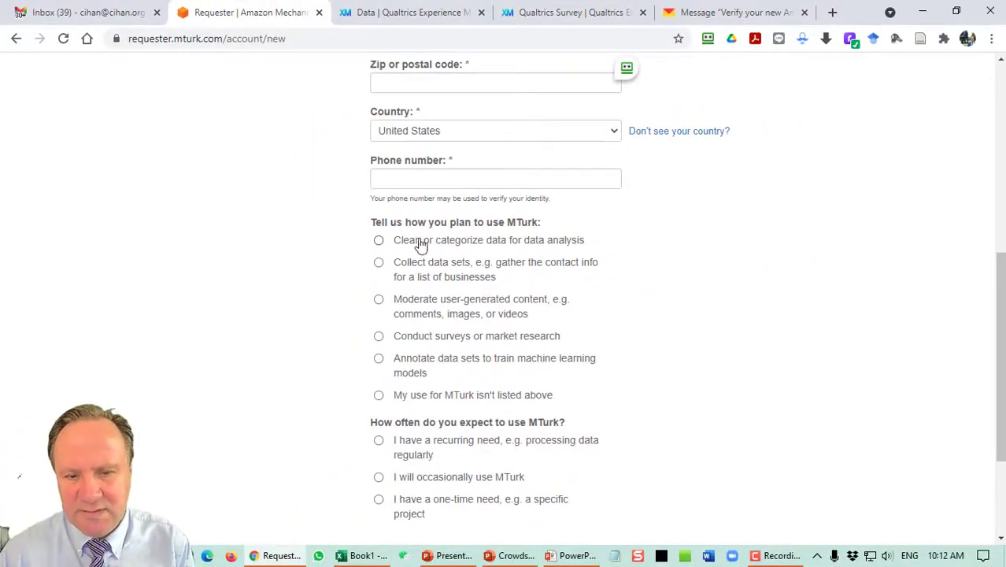
Choose 'Conduct surveys or market research' as the planned use of MTurk.
left_click(379, 262)
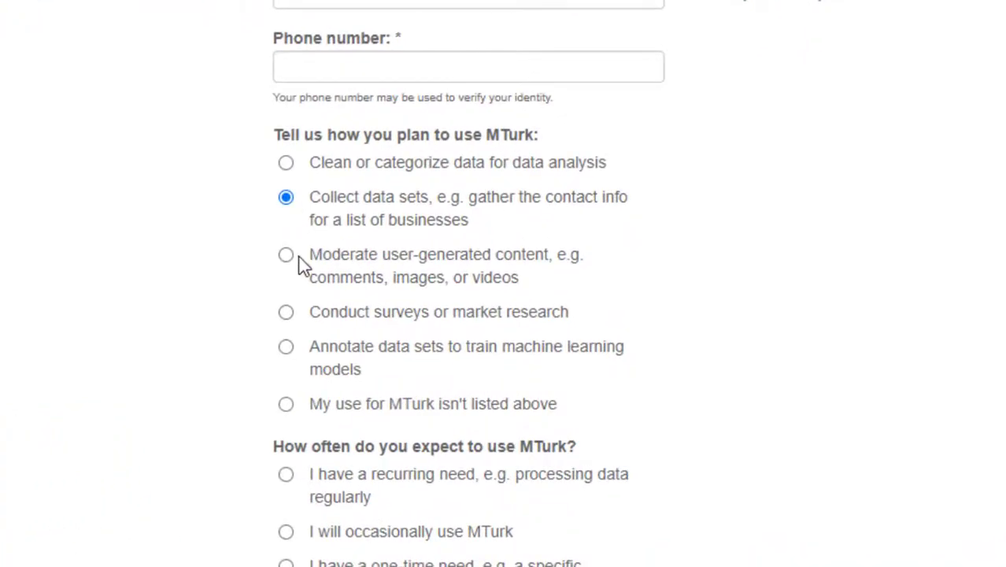
left_click(290, 316)
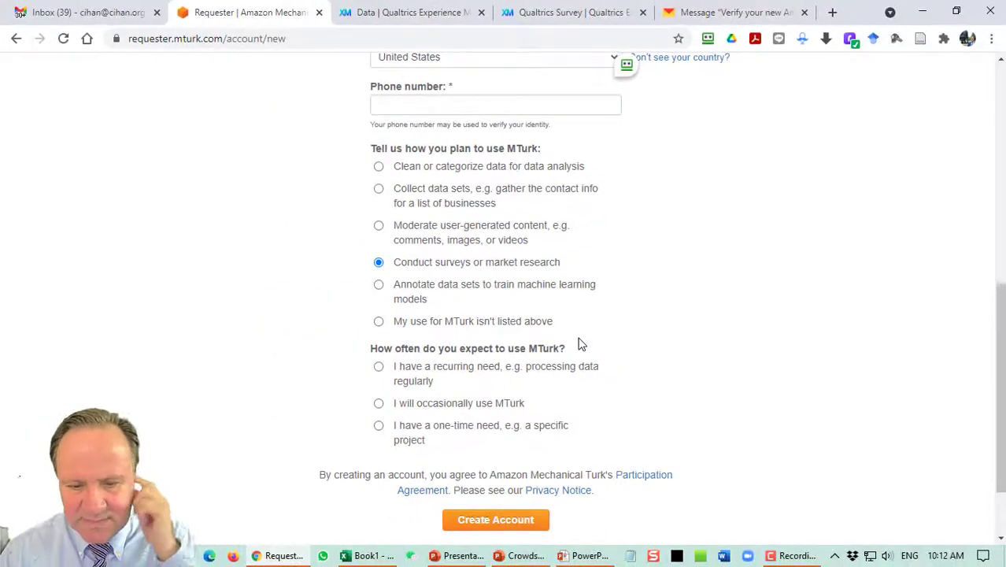
scroll(580, 350, "down", 2)
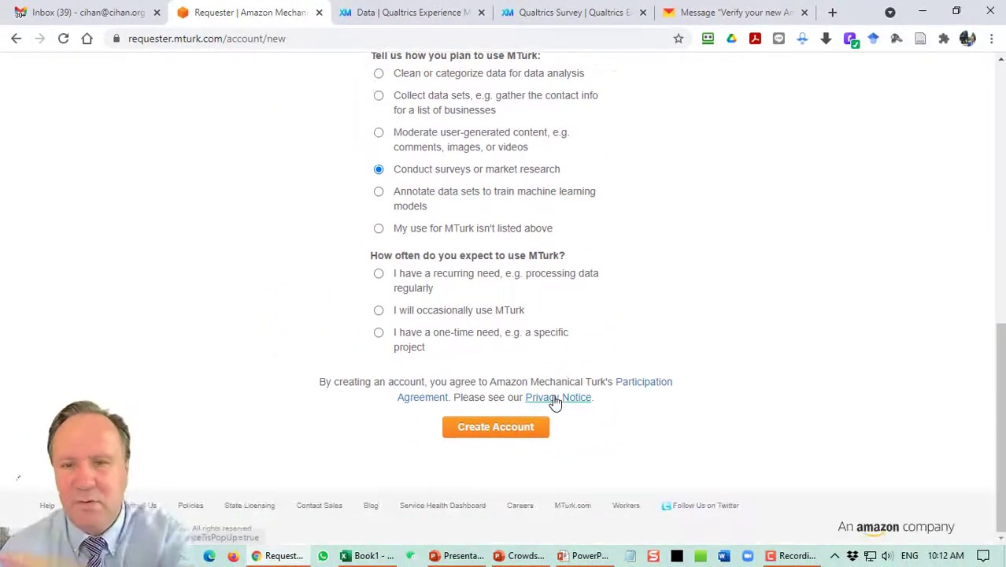
scroll(556, 402, "up", 3)
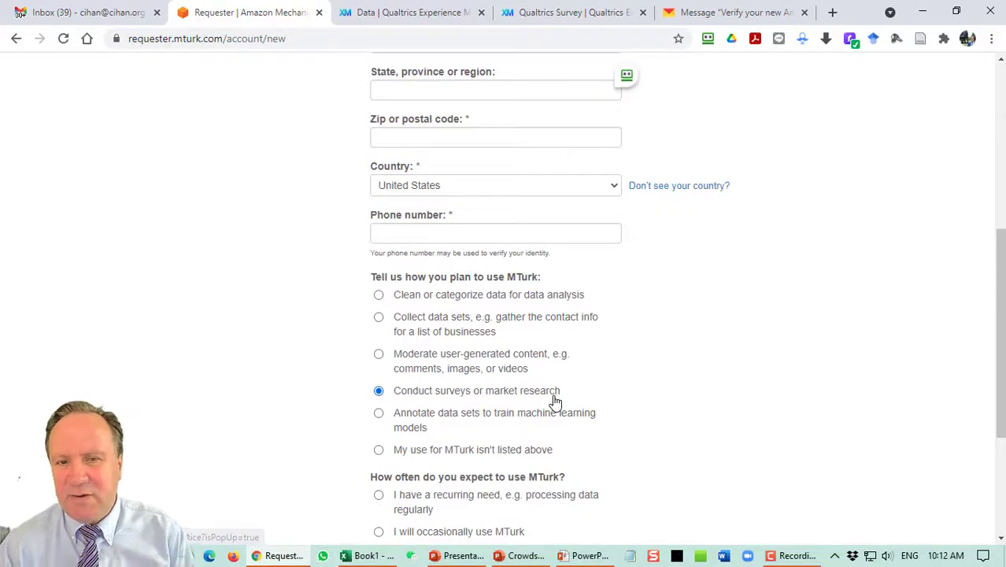
scroll(555, 400, "up", 2)
scroll(556, 403, "up", 2)
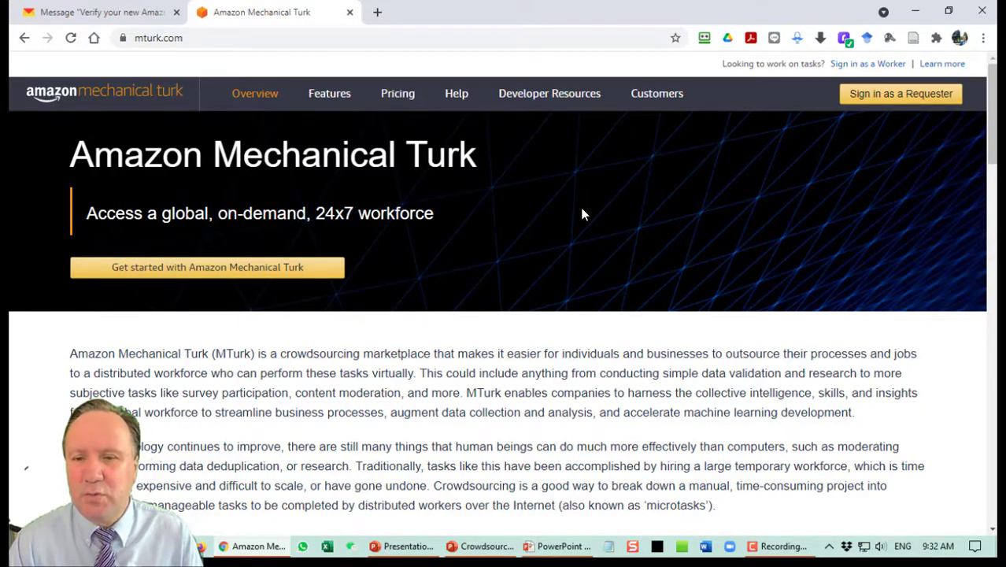
Sign in as a requester using the saved Amazon login, then bring up the PowerPoint Steps slide.
left_click(867, 101)
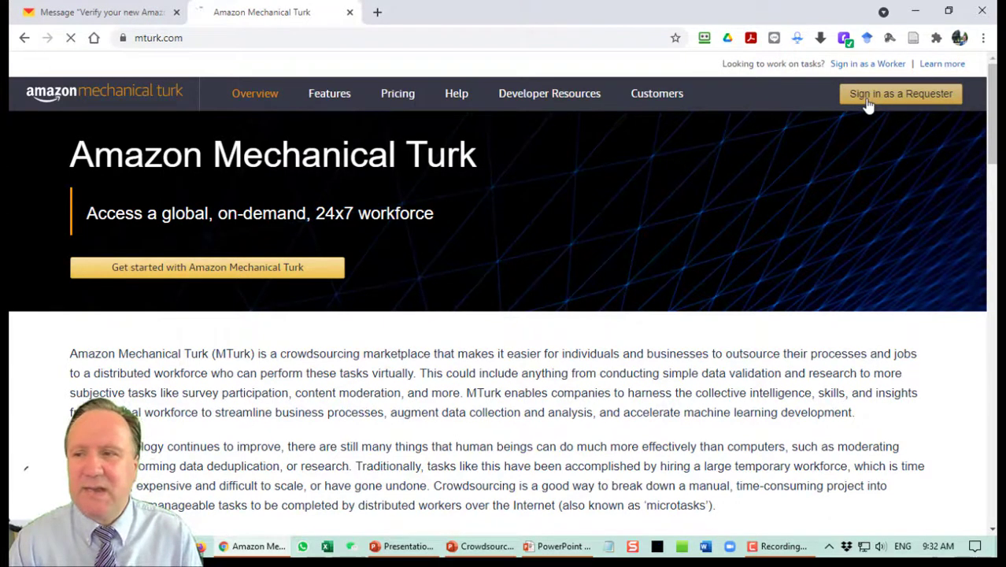
left_click_drag(542, 174, 211, 173)
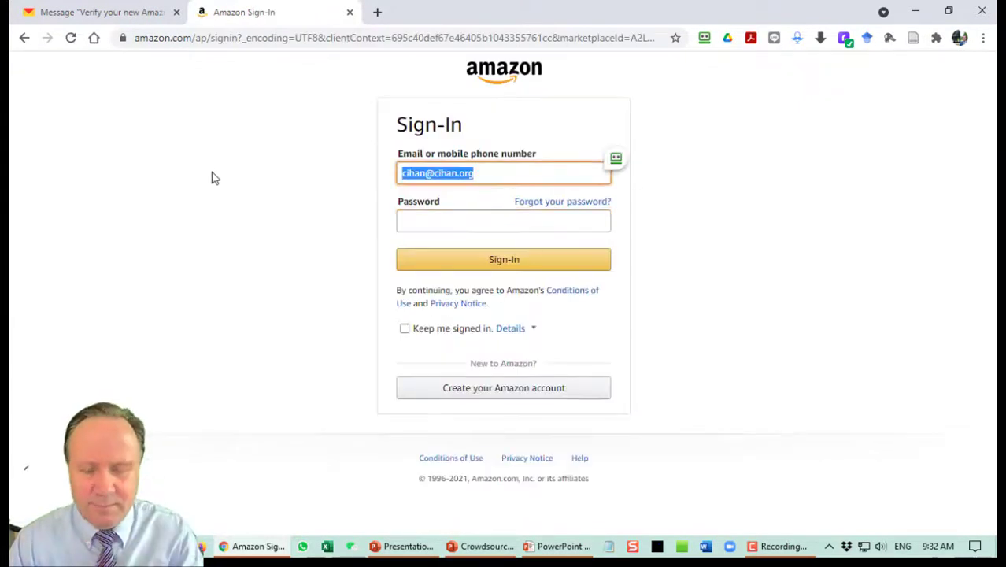
key("BackSpace")
left_click(616, 157)
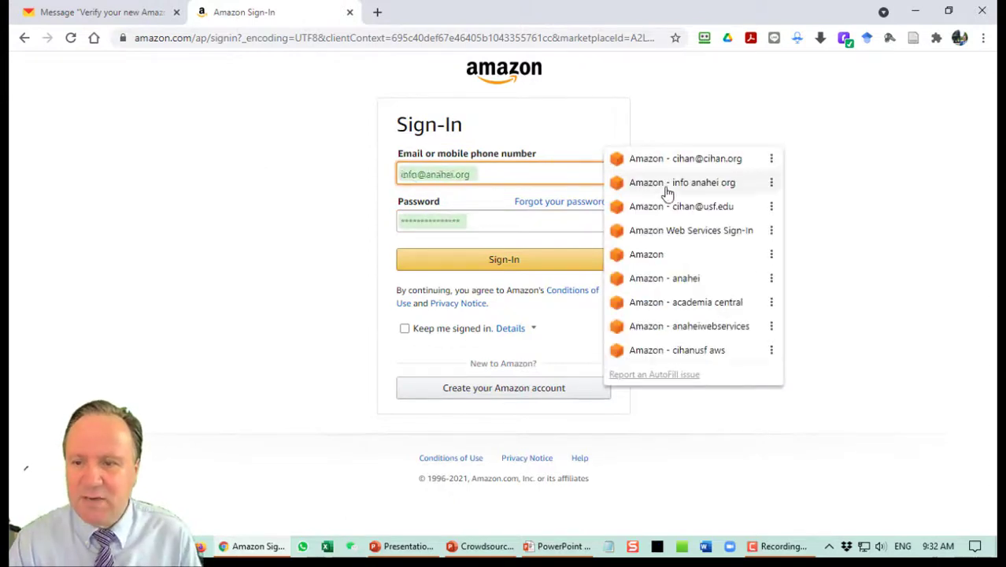
left_click(667, 211)
left_click(508, 173)
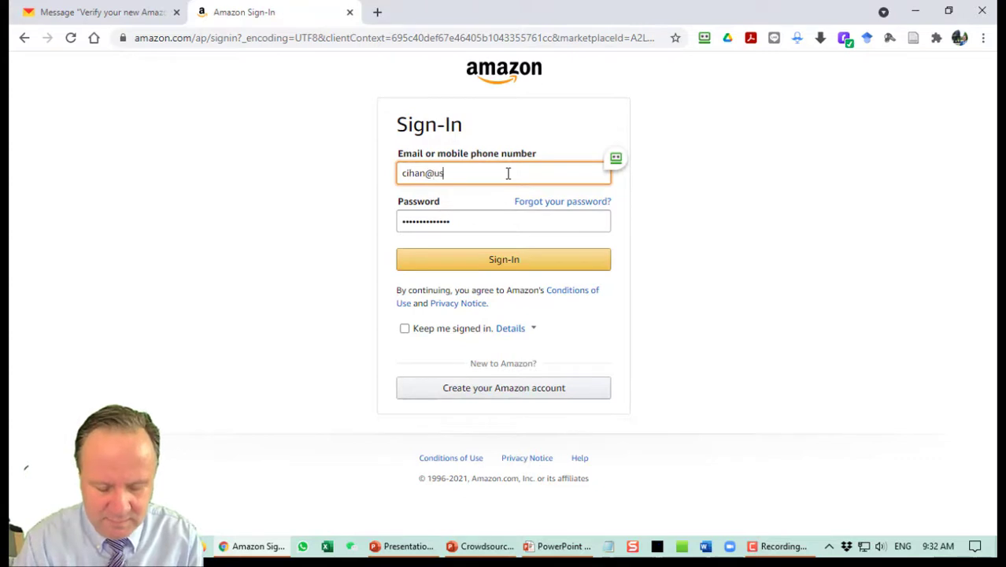
left_click(513, 265)
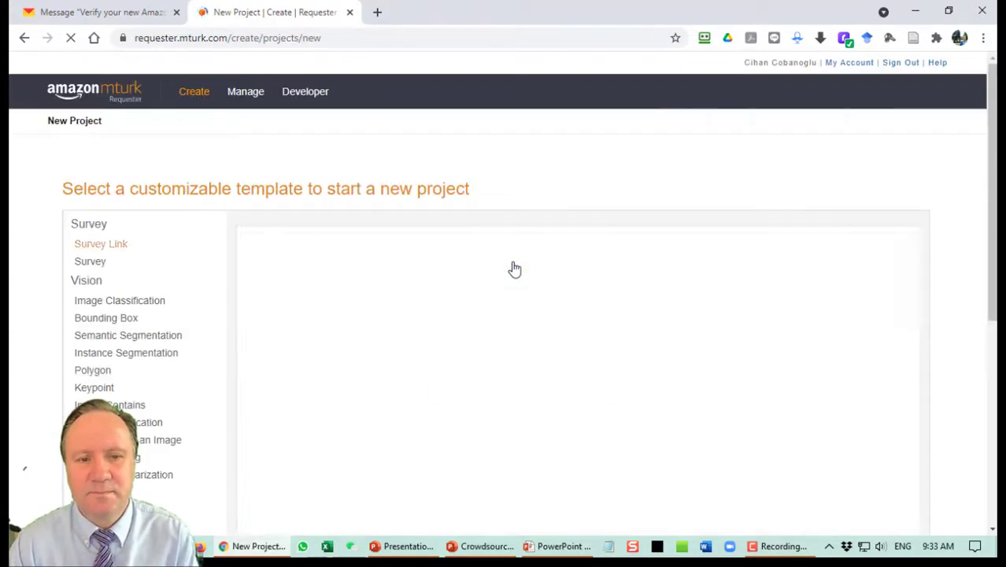
left_click(874, 341)
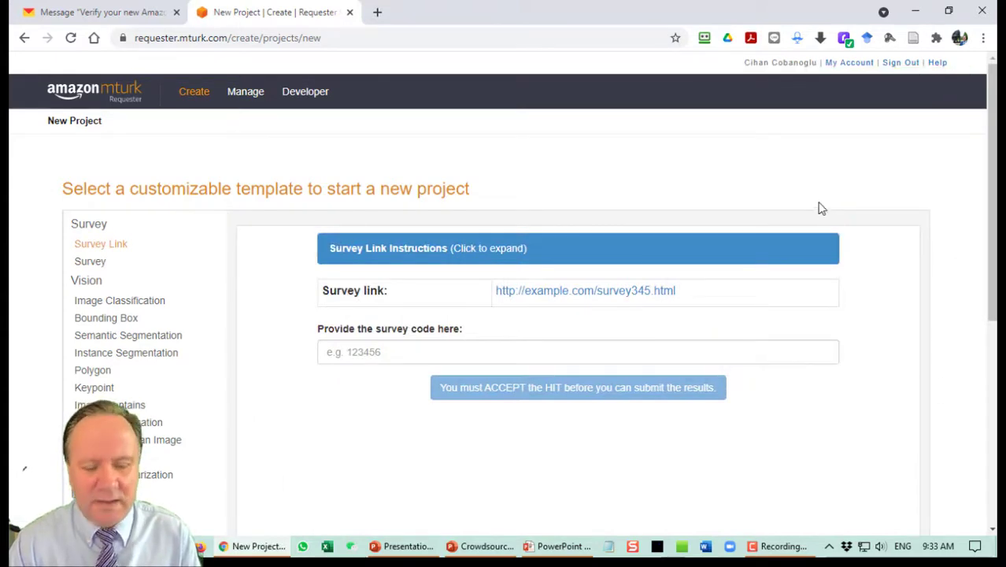
left_click(561, 545)
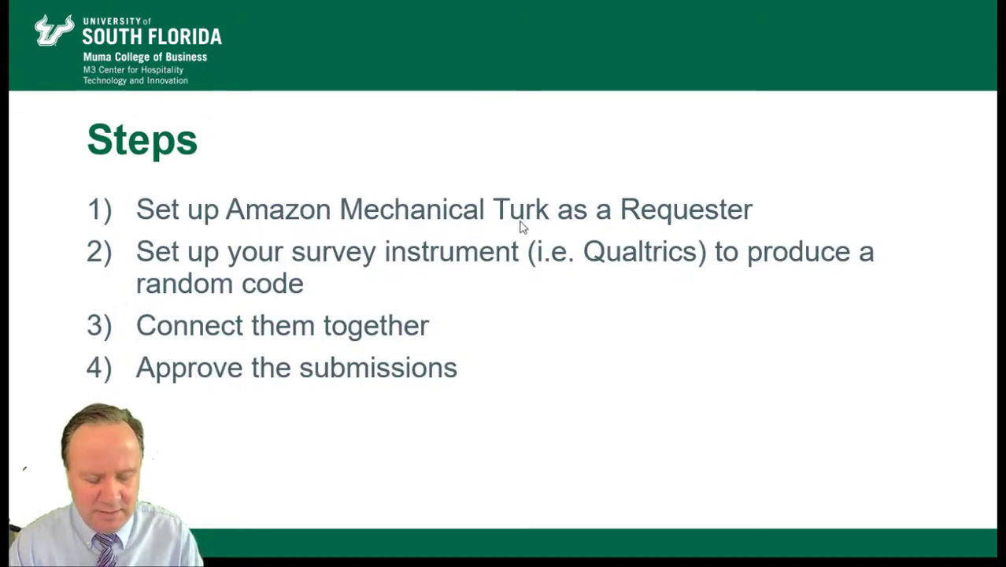
Alternate between the reloaded MTurk new-project page and the PowerPoint Steps slide.
key("alt+Tab")
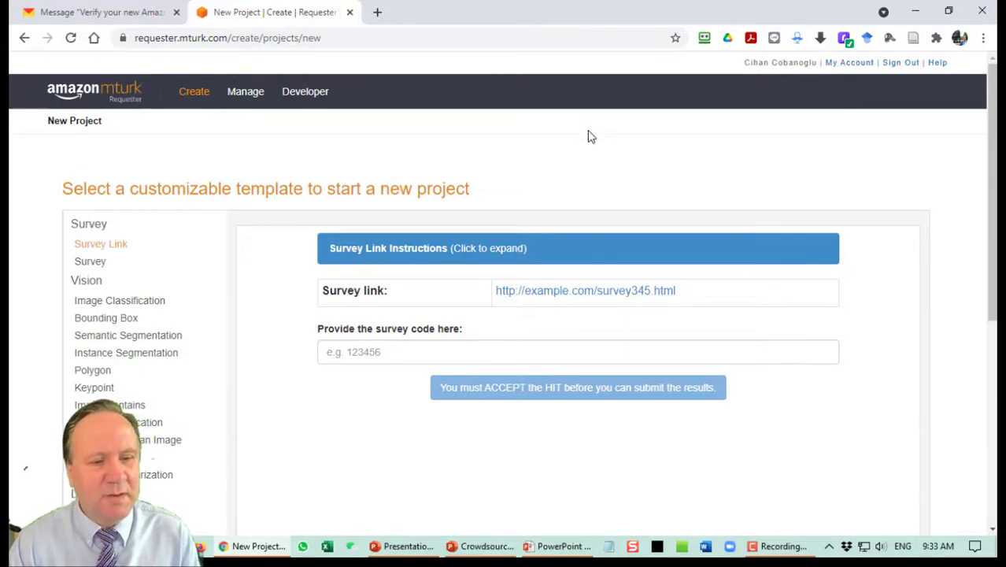
left_click(205, 95)
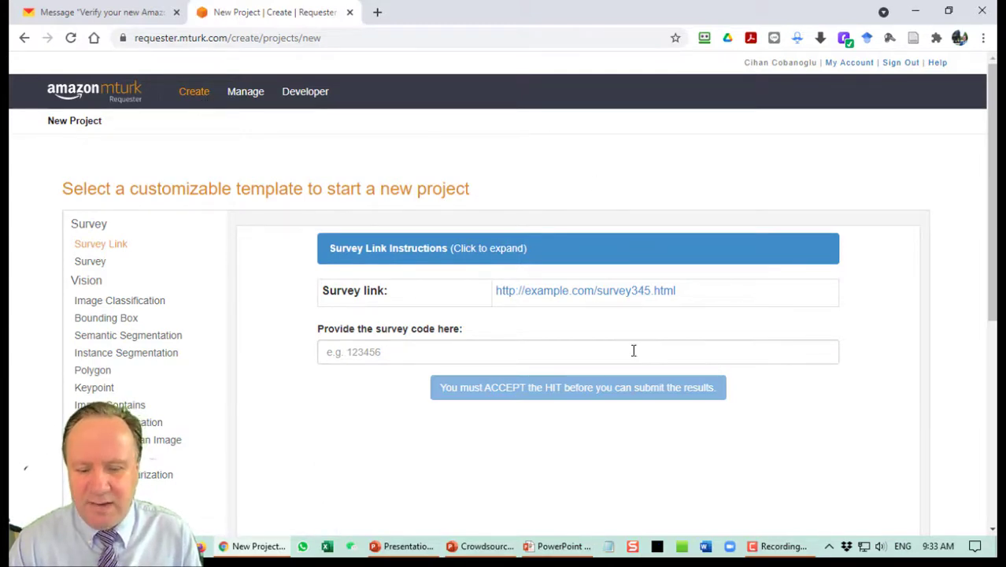
left_click(572, 549)
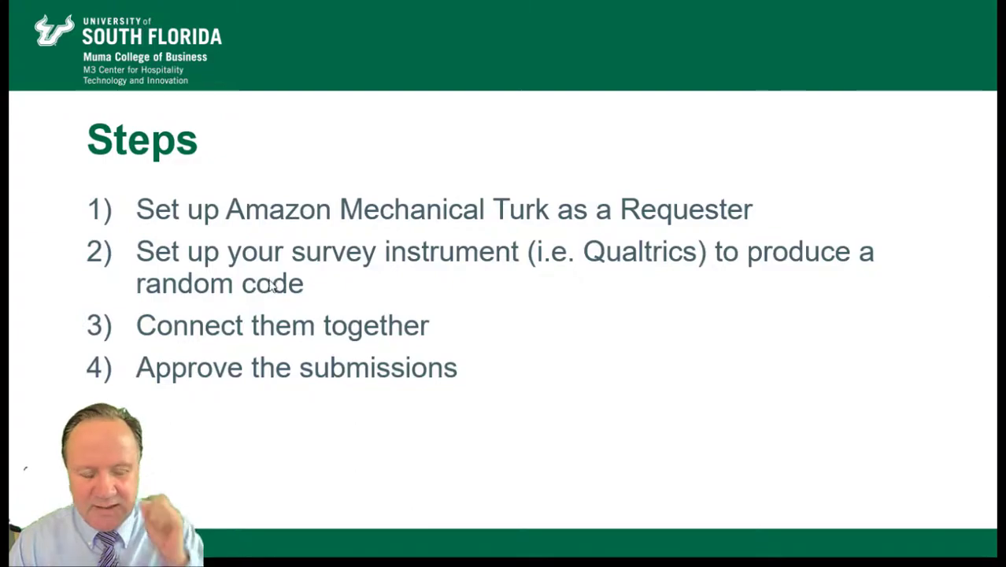
key("alt+Tab")
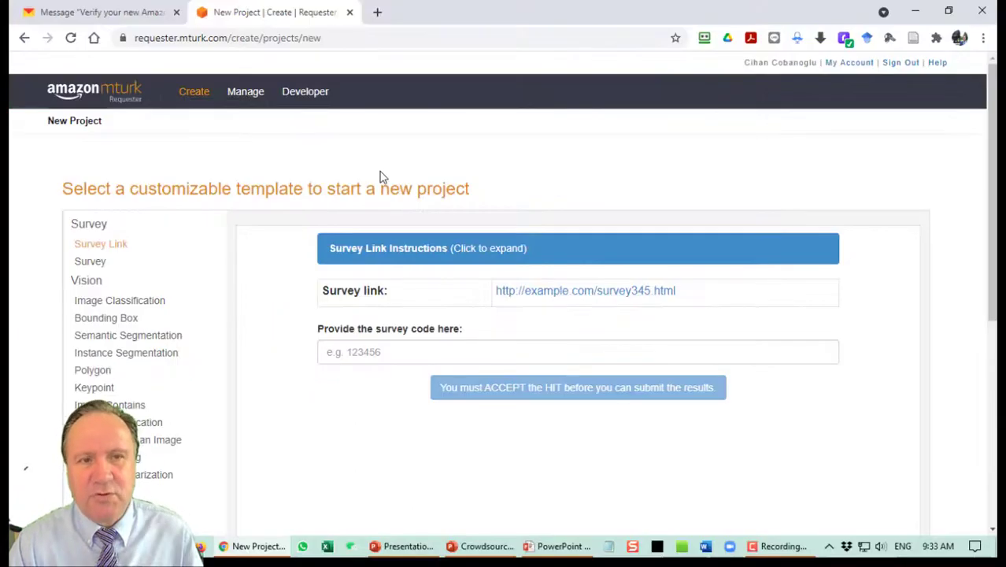
Open usf.qualtrics.com in a new browser tab.
left_click(378, 13)
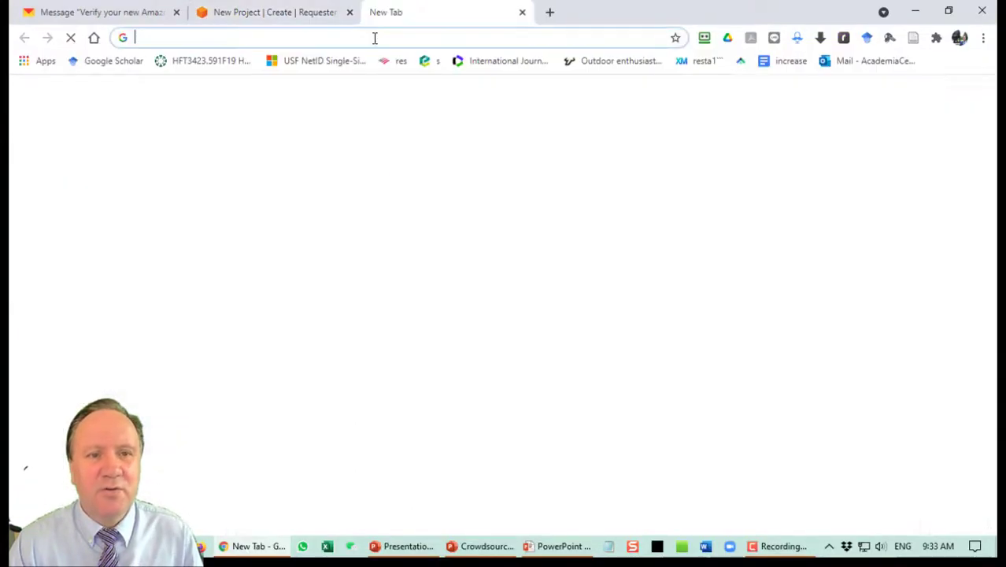
left_click(375, 37)
type("usf")
key("Return")
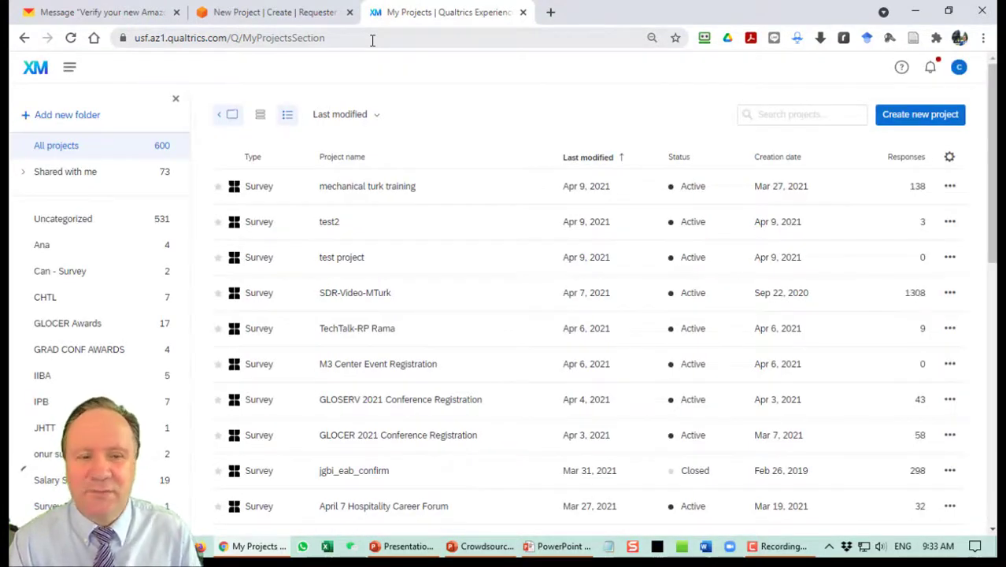
Create a blank survey project named 'Survey for MTurk Demo'.
left_click(896, 124)
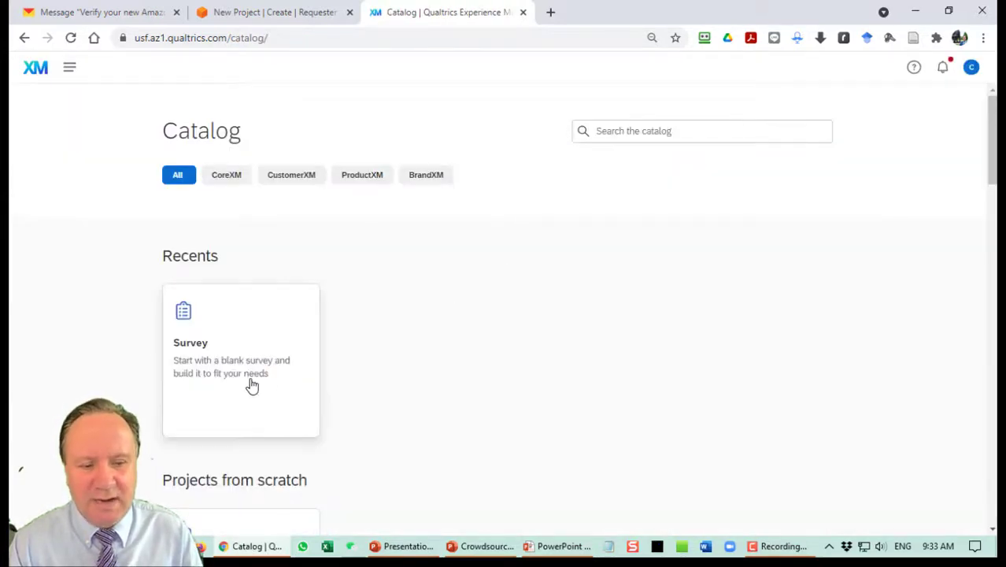
left_click(252, 386)
left_click(845, 508)
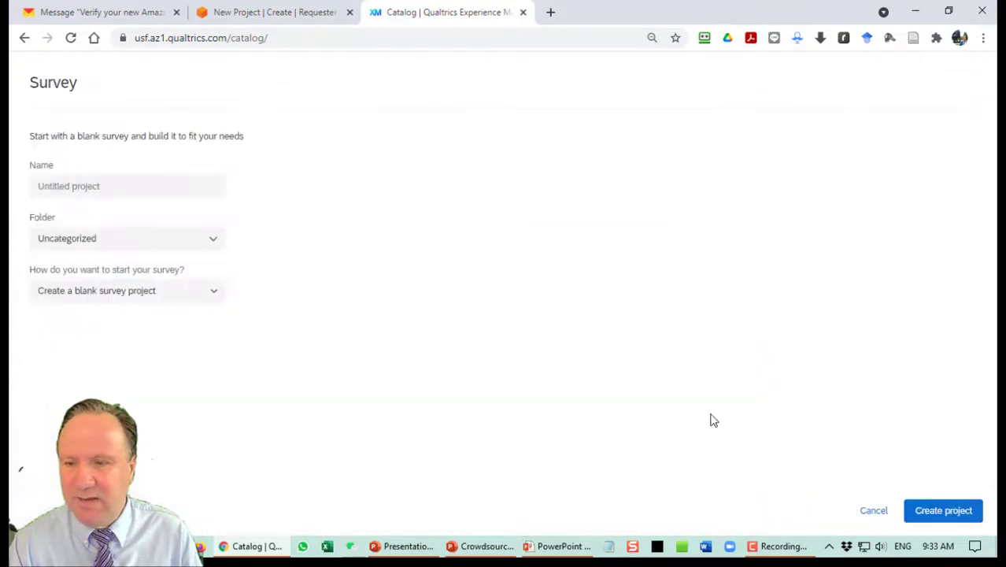
left_click(115, 180)
type("Survey for MTurk Demo")
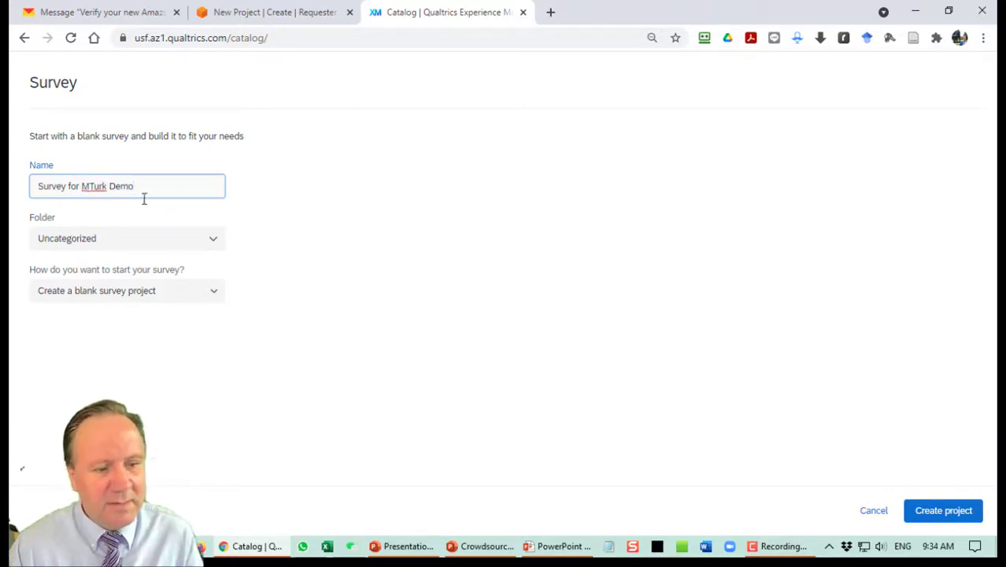
left_click(944, 512)
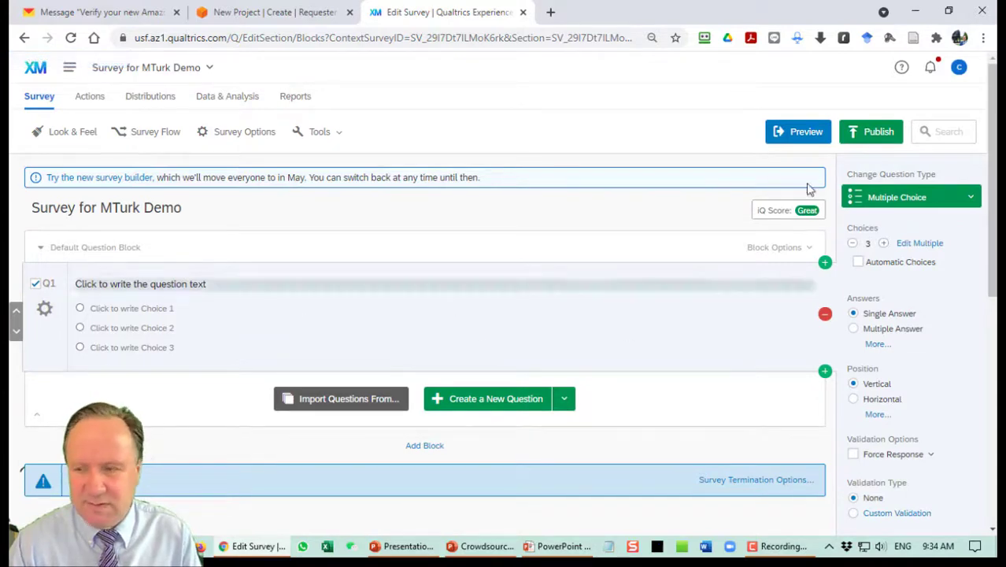
Make Q1 a text item reading 'Thank you for participating in my research.'.
left_click(878, 201)
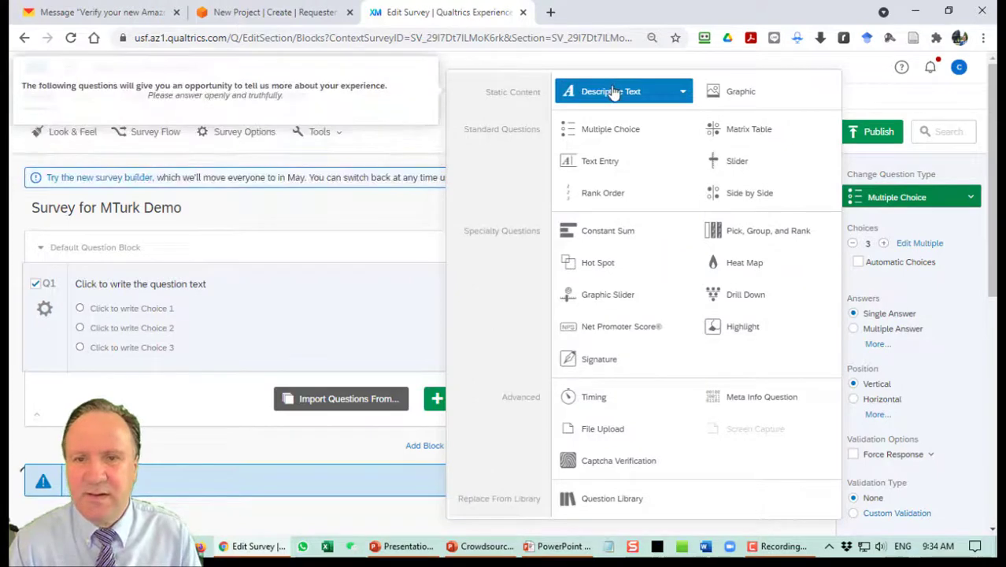
left_click(614, 92)
left_click(157, 285)
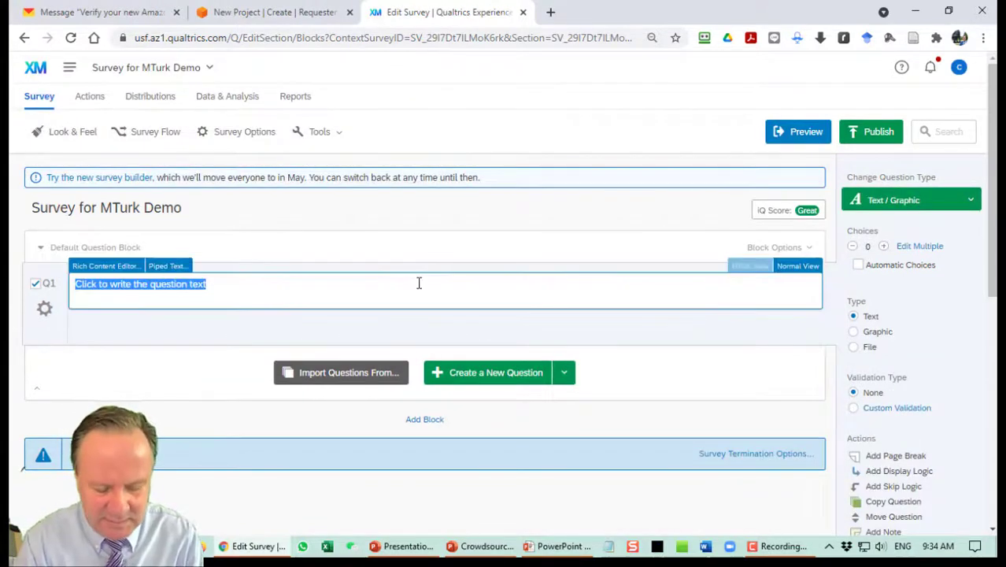
type("Thank ")
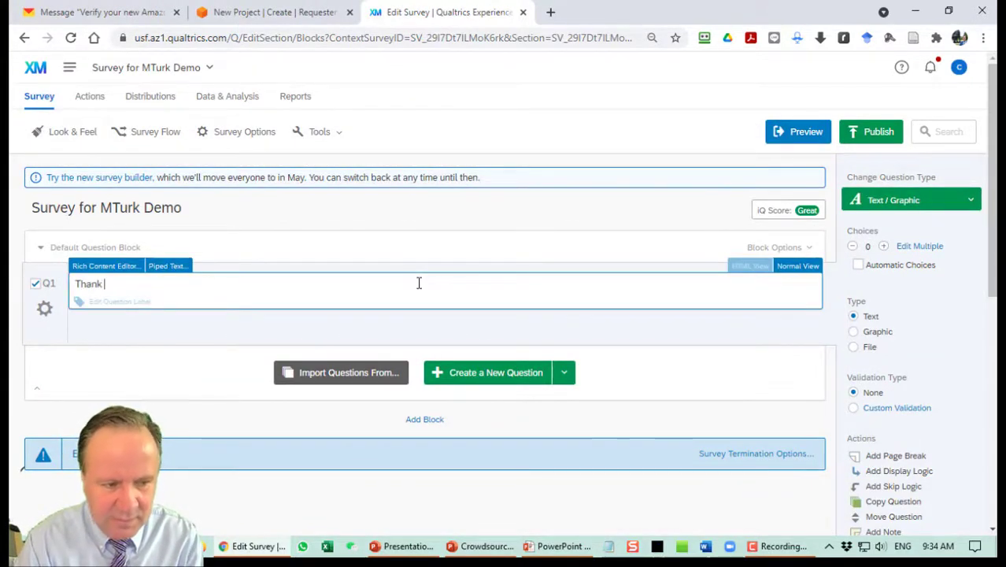
type("you for partci")
type("ipating in m")
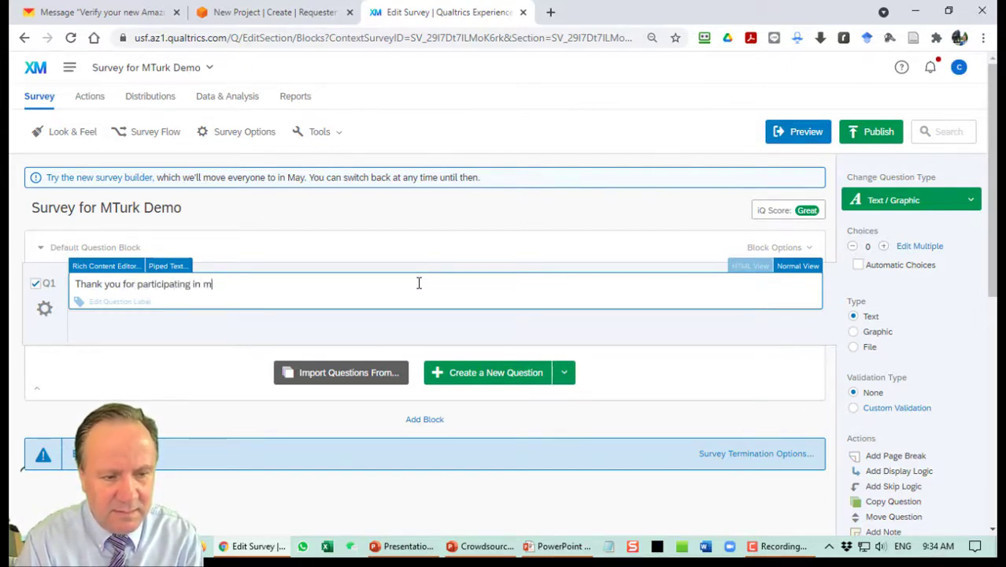
type("cipating in my resear")
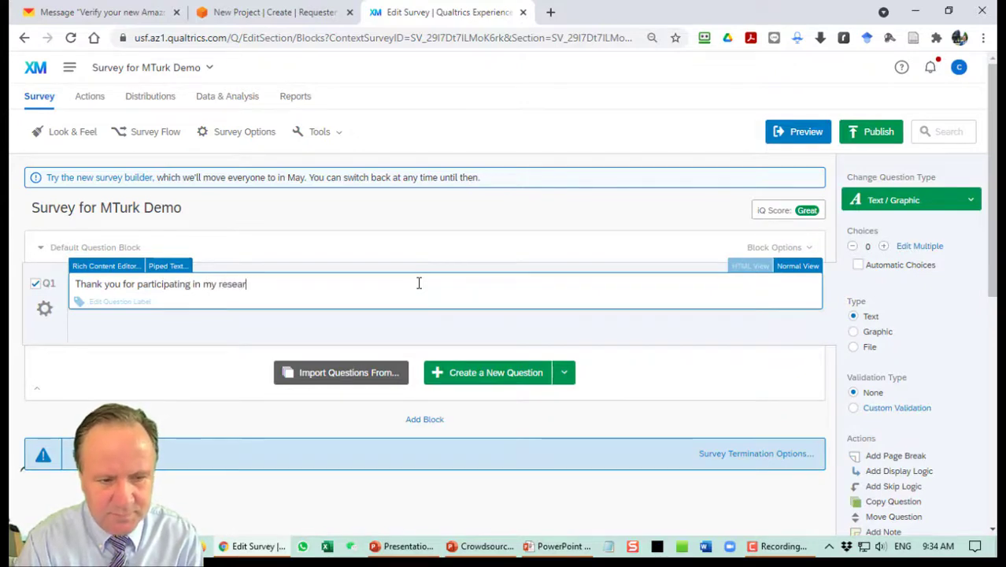
type("ch.")
key("Return")
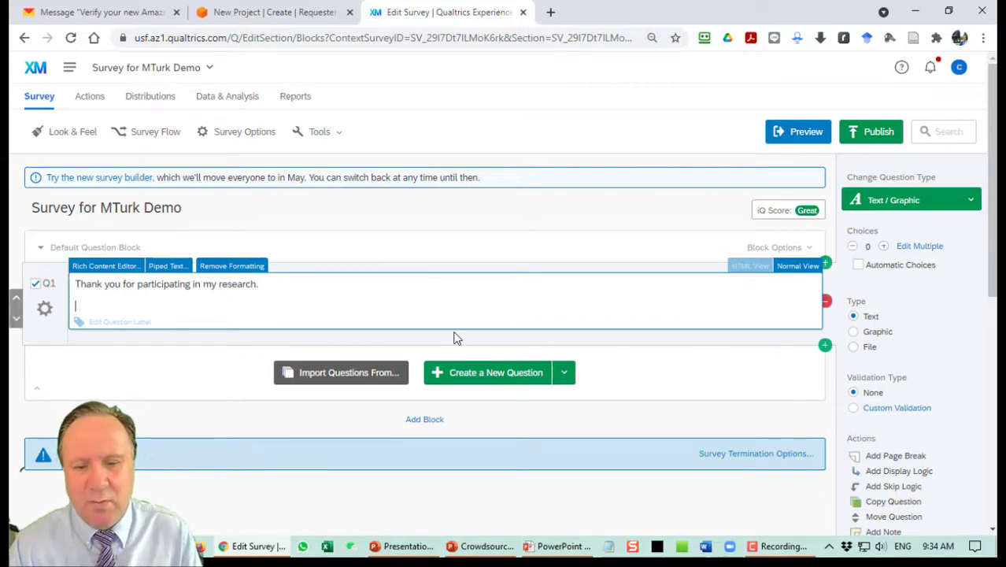
Add and then delete a blank Q2, and open the Import Questions library.
left_click(510, 382)
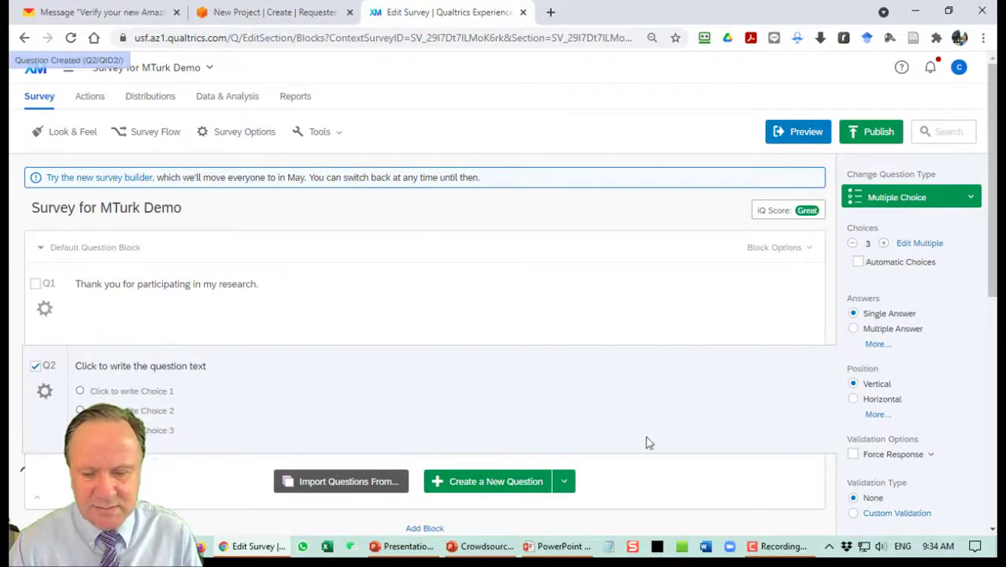
left_click(826, 398)
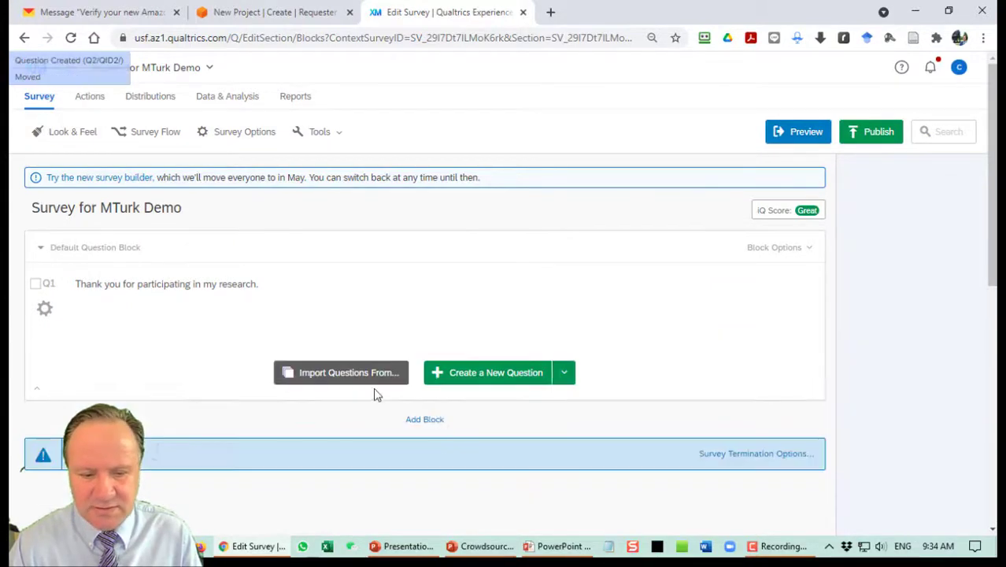
left_click(363, 393)
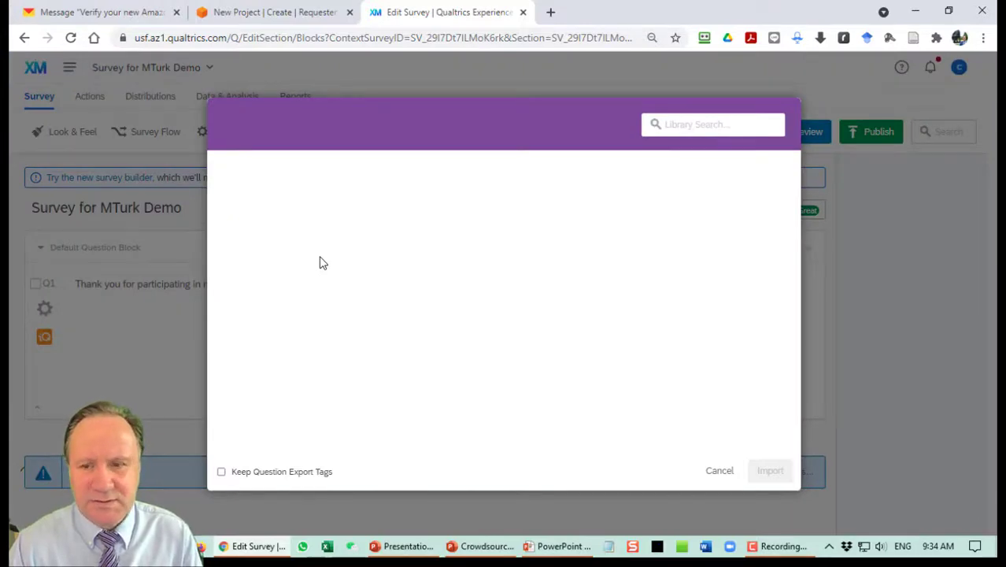
Import eight questions from the Survey Library's Customer Research > Customer Satisfaction survey.
left_click(304, 206)
left_click(294, 182)
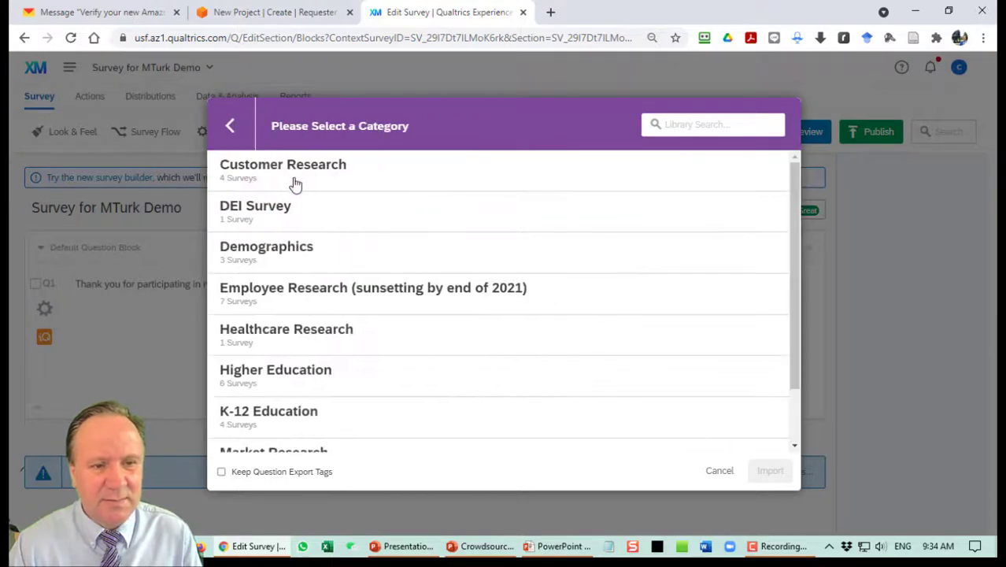
left_click(297, 182)
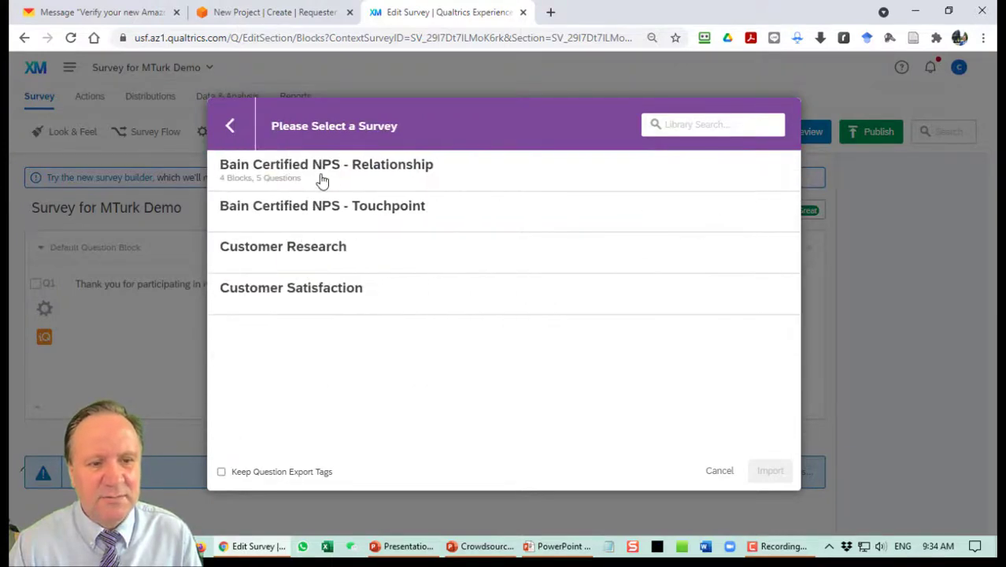
left_click(326, 292)
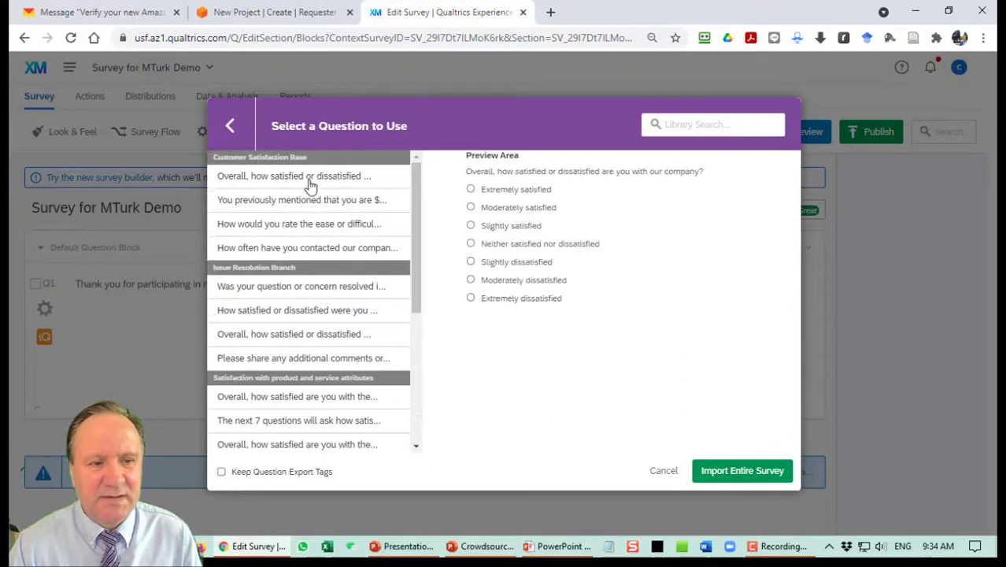
left_click(313, 178)
left_click(315, 200)
left_click(313, 224)
left_click(307, 249)
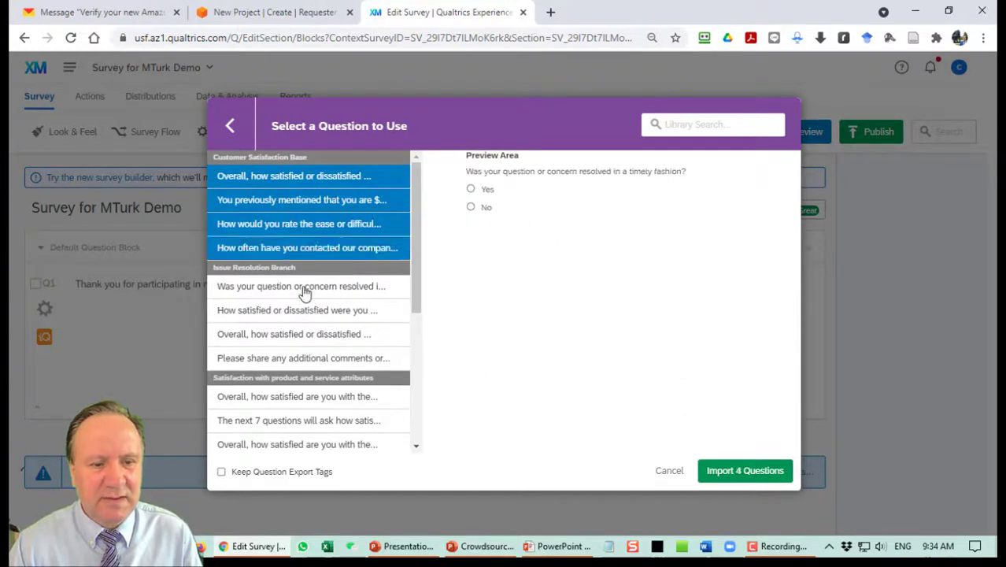
left_click(304, 287)
left_click(302, 310)
left_click(302, 334)
left_click(302, 358)
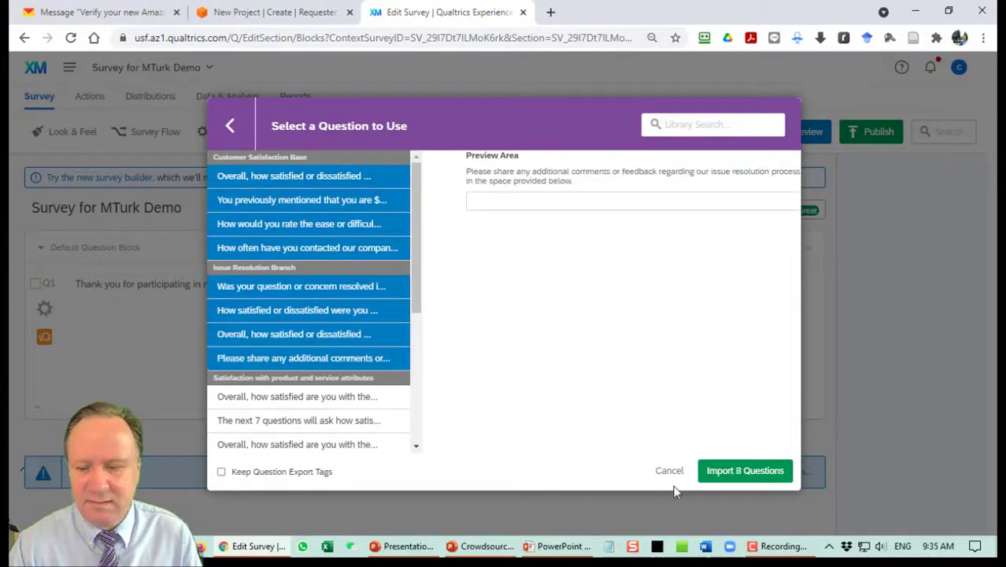
left_click(717, 471)
Delete the piped-text follow-up question Q6 from the survey.
scroll(343, 337, "up", 20)
scroll(345, 344, "up", 3)
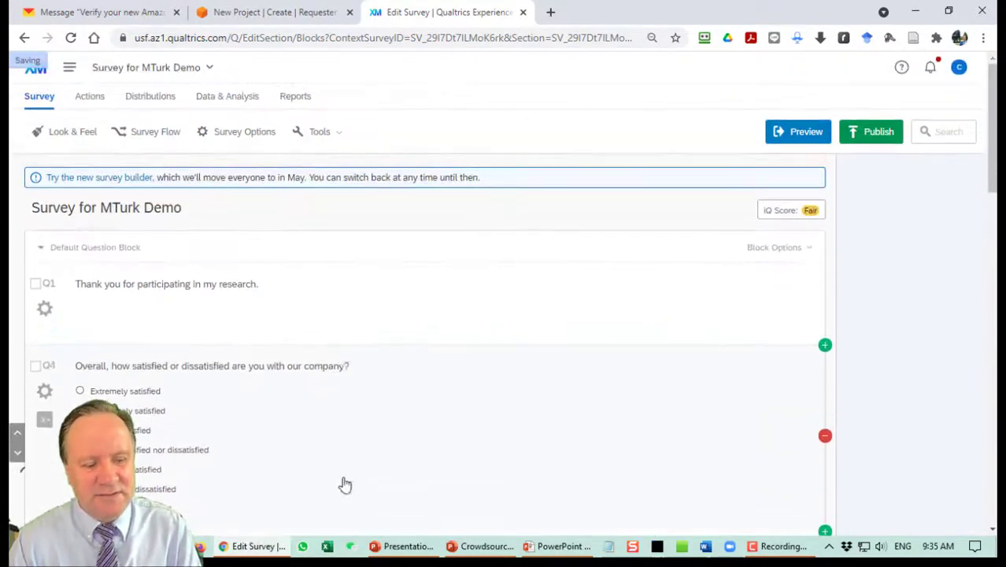
scroll(346, 472, "down", 5)
scroll(348, 530, "up", 5)
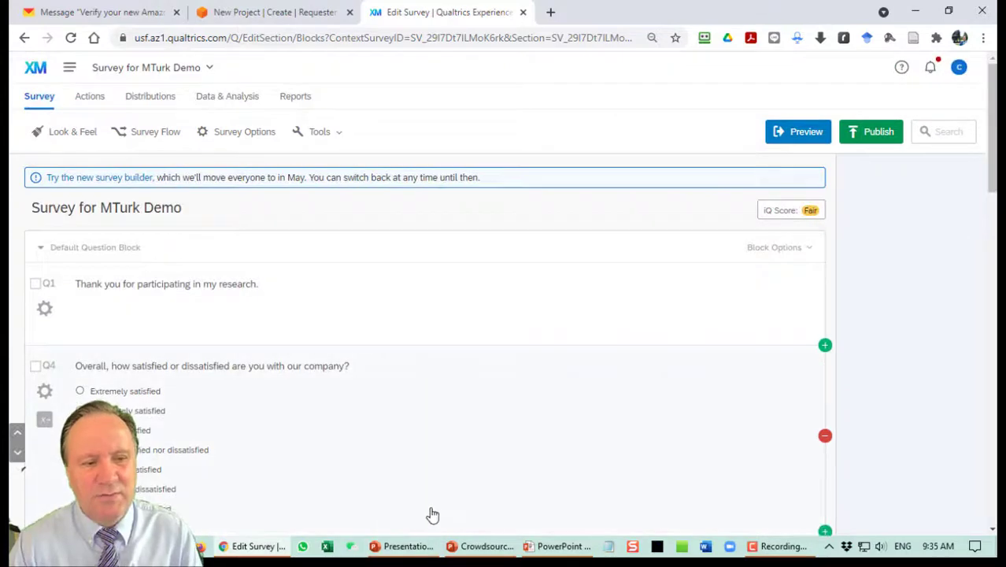
scroll(463, 471, "down", 5)
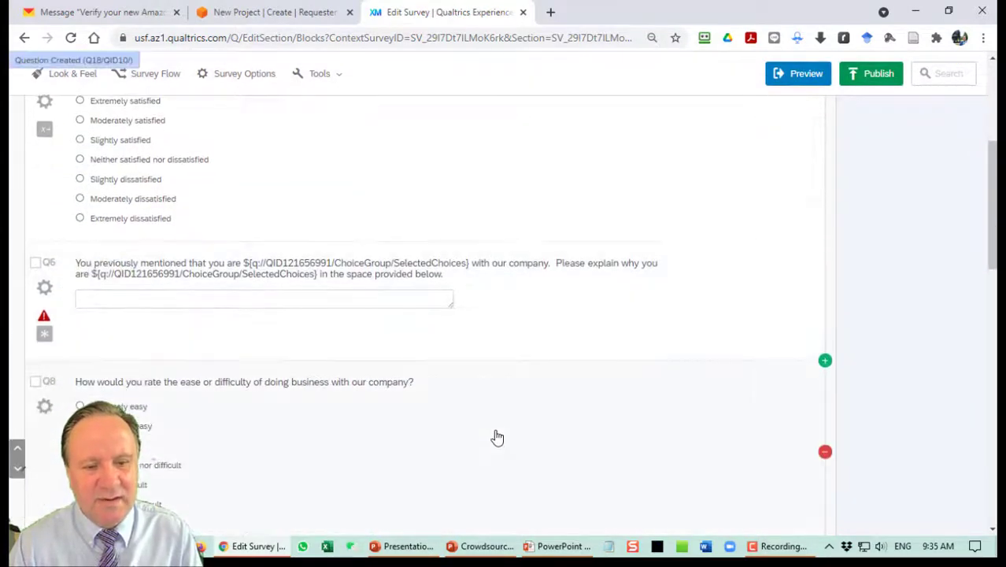
scroll(506, 411, "up", 2)
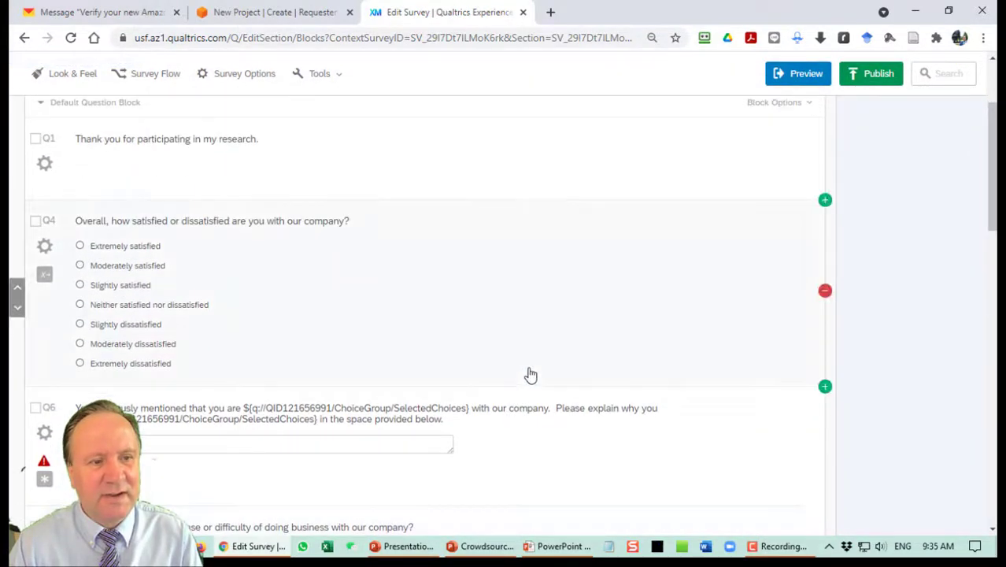
scroll(531, 376, "down", 1)
left_click(824, 372)
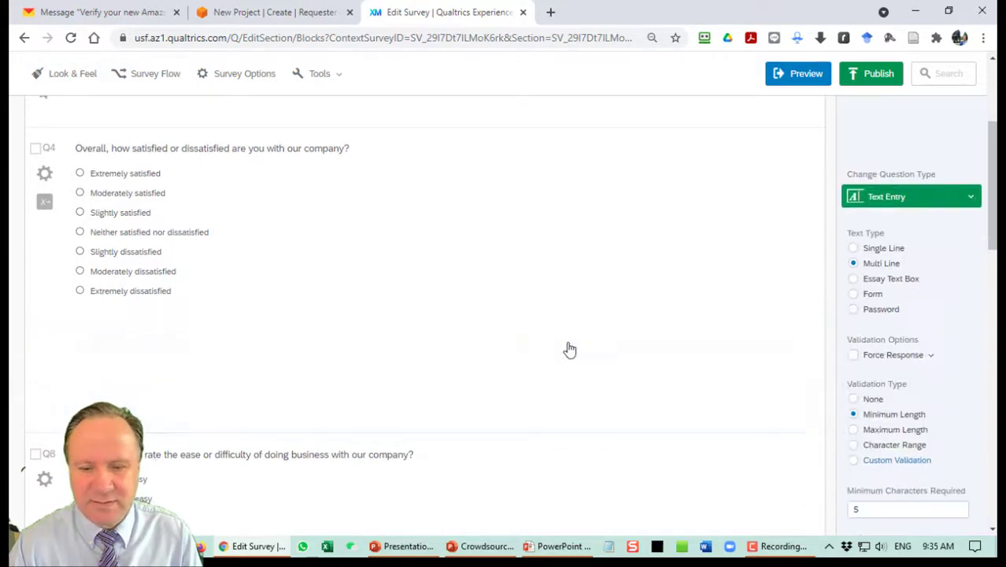
scroll(484, 359, "down", 8)
scroll(495, 359, "down", 3)
scroll(519, 350, "up", 12)
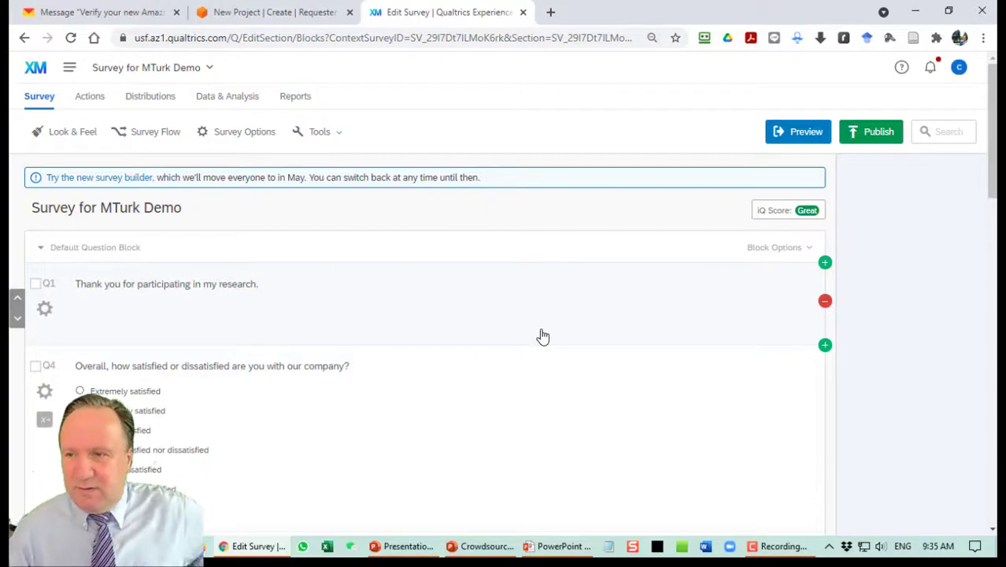
Publish the survey and submit a test response through its anonymous link.
left_click(867, 134)
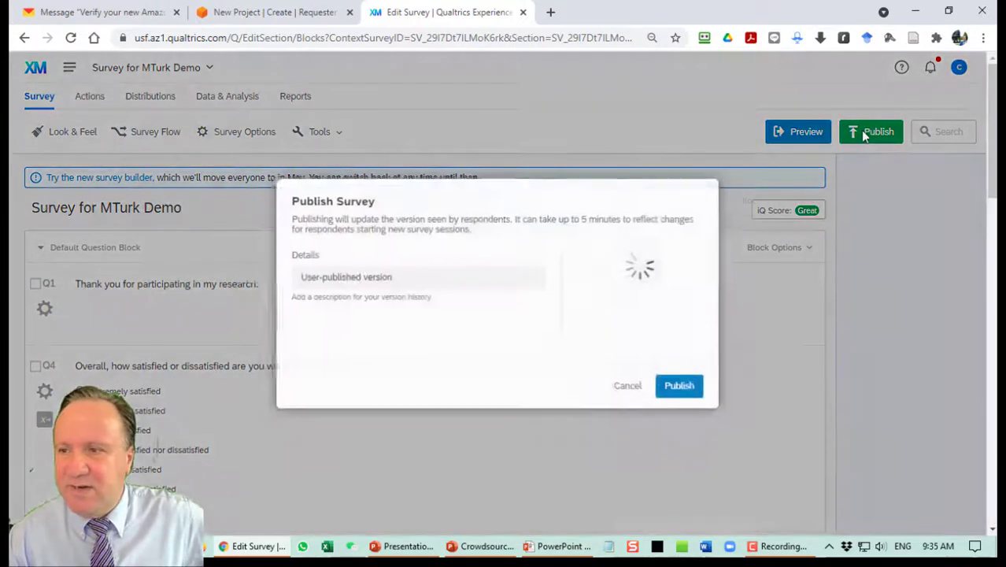
left_click(684, 389)
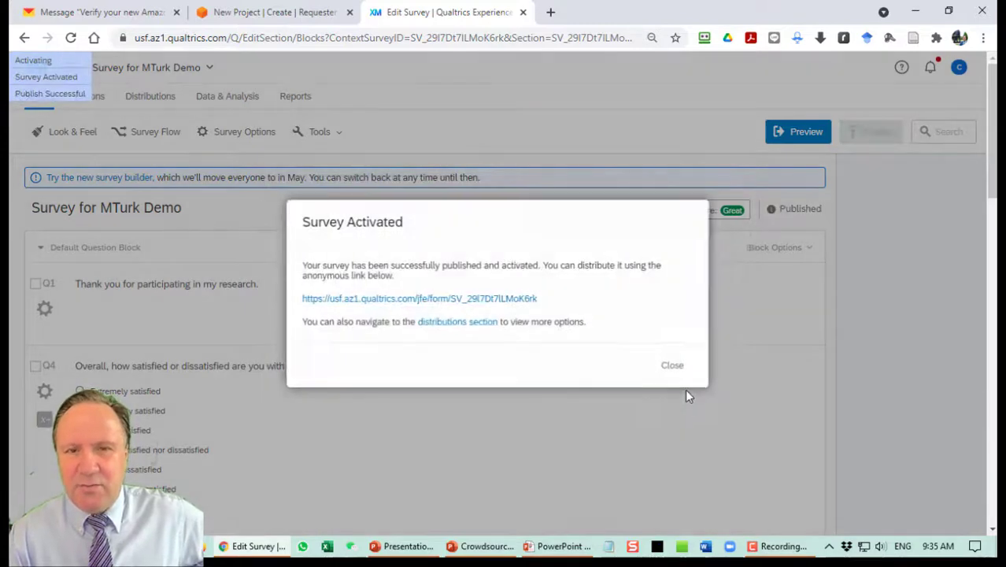
left_click(524, 303)
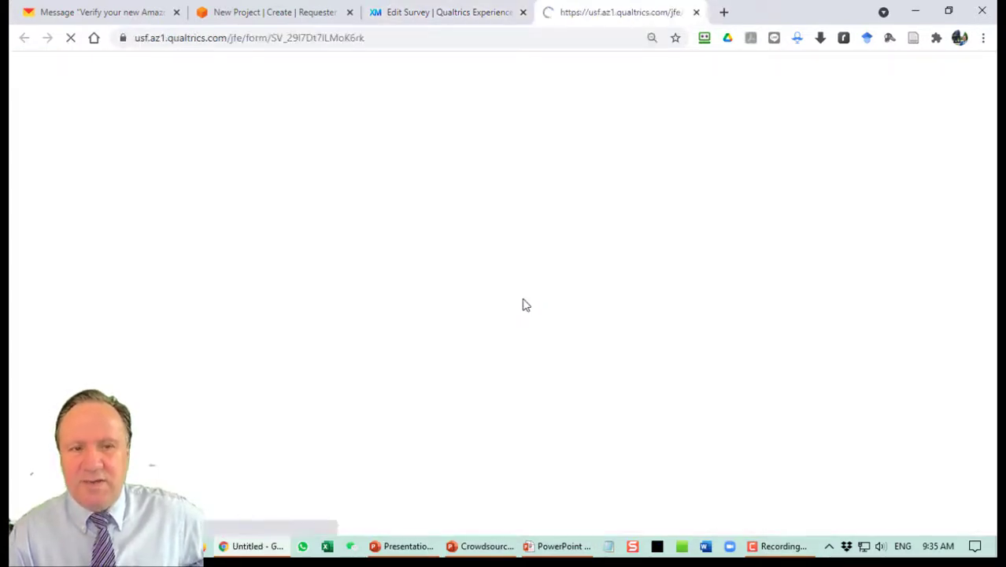
scroll(567, 343, "down", 2)
scroll(567, 343, "down", 20)
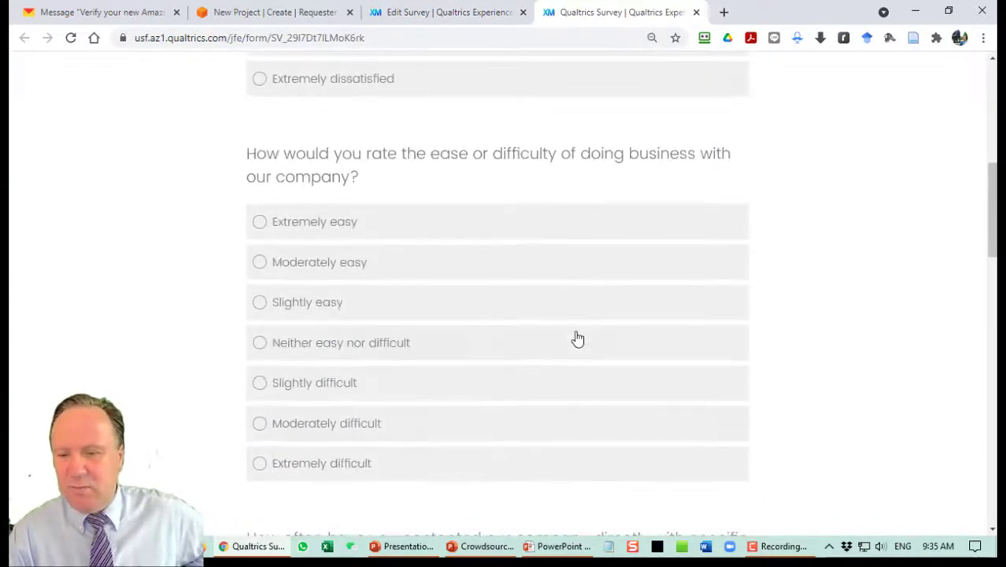
scroll(580, 337, "down", 5)
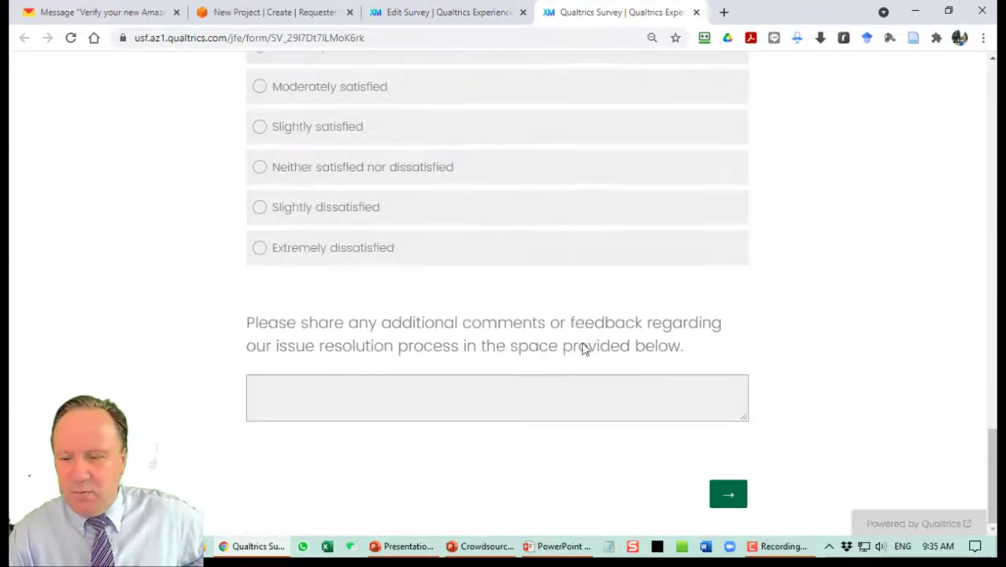
left_click(747, 497)
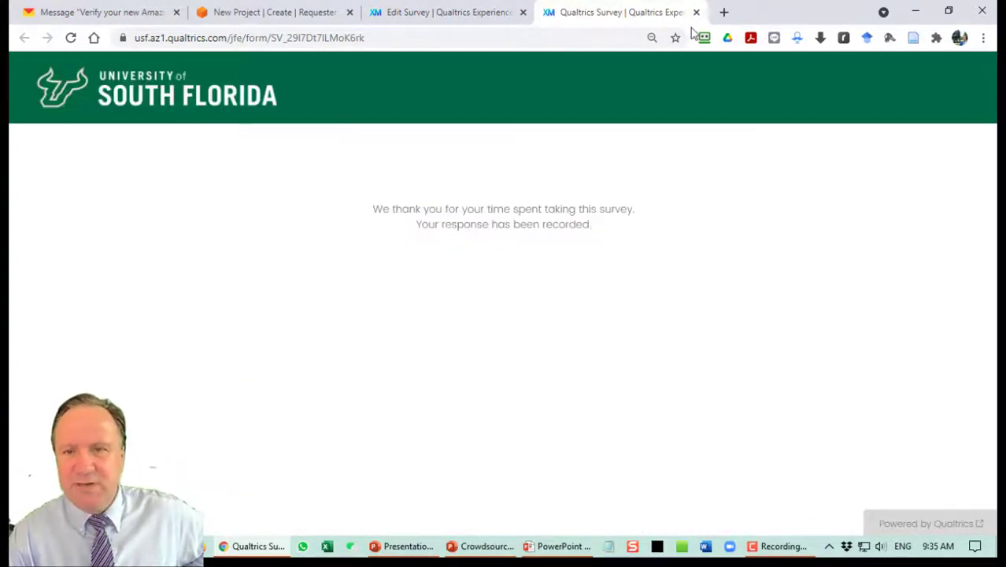
Reload the live survey page, then go back to the survey editor.
left_click(498, 16)
left_click(587, 17)
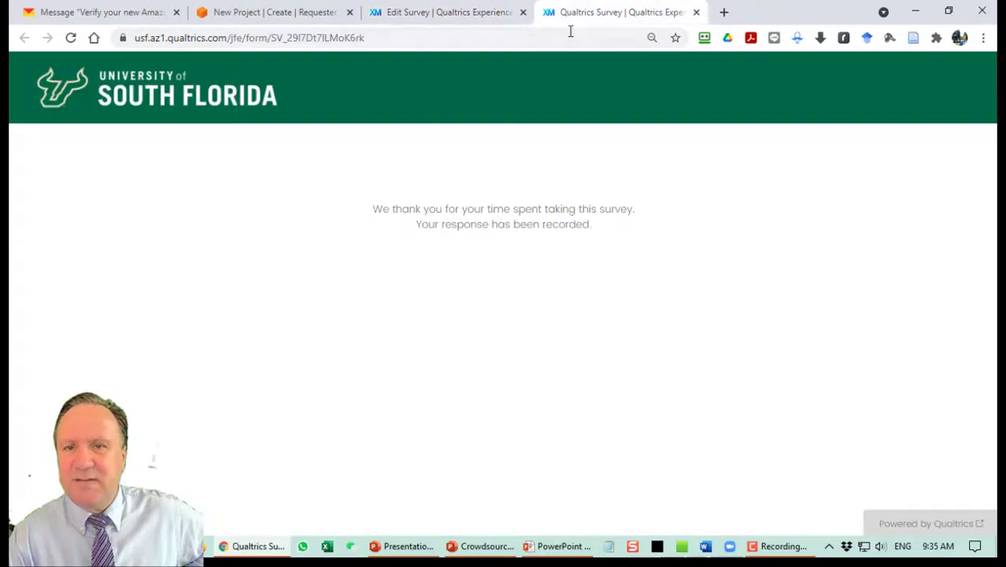
left_click(571, 34)
key("Return")
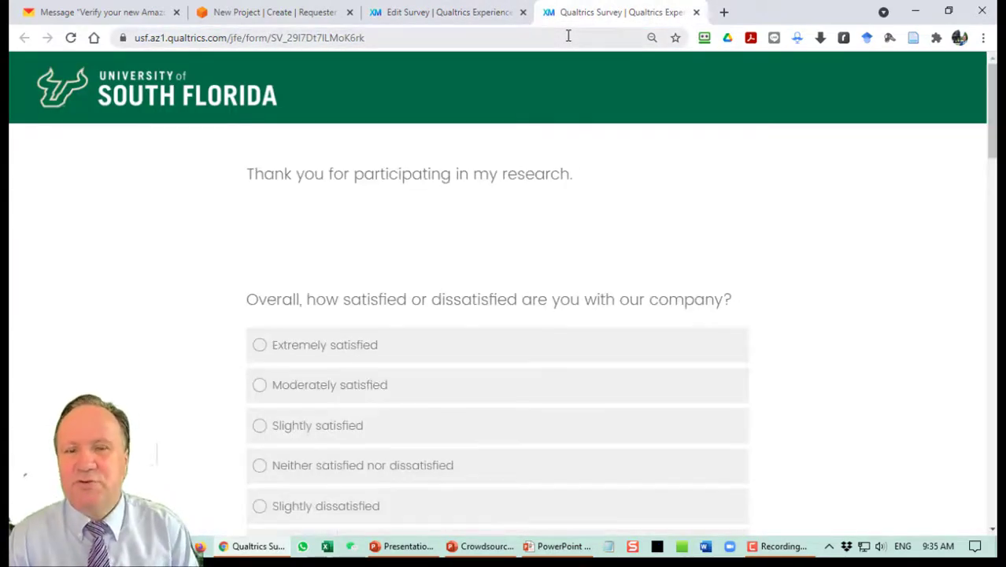
left_click(434, 15)
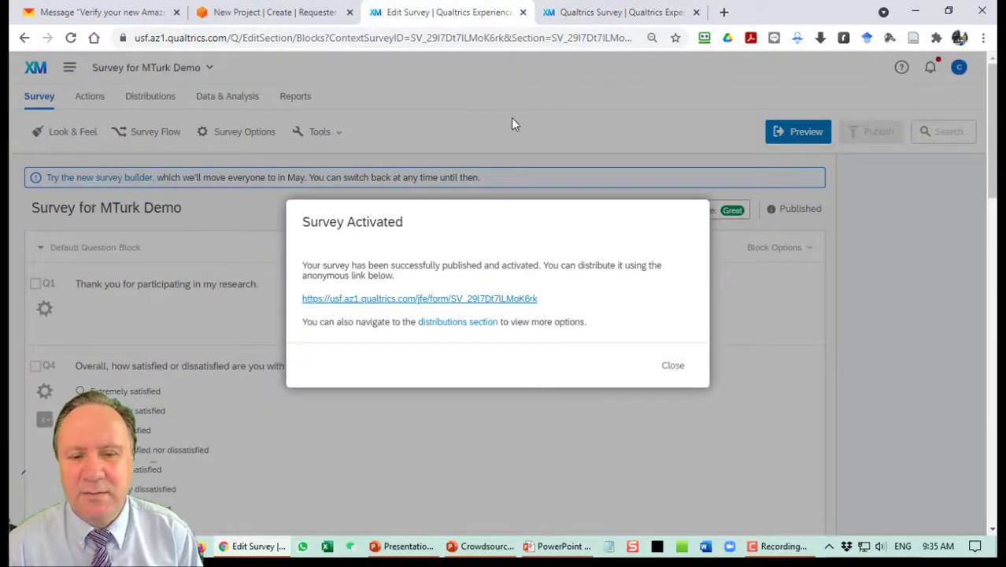
Close the Survey Activated notice and add a blank question Q19 after Q18.
left_click(671, 365)
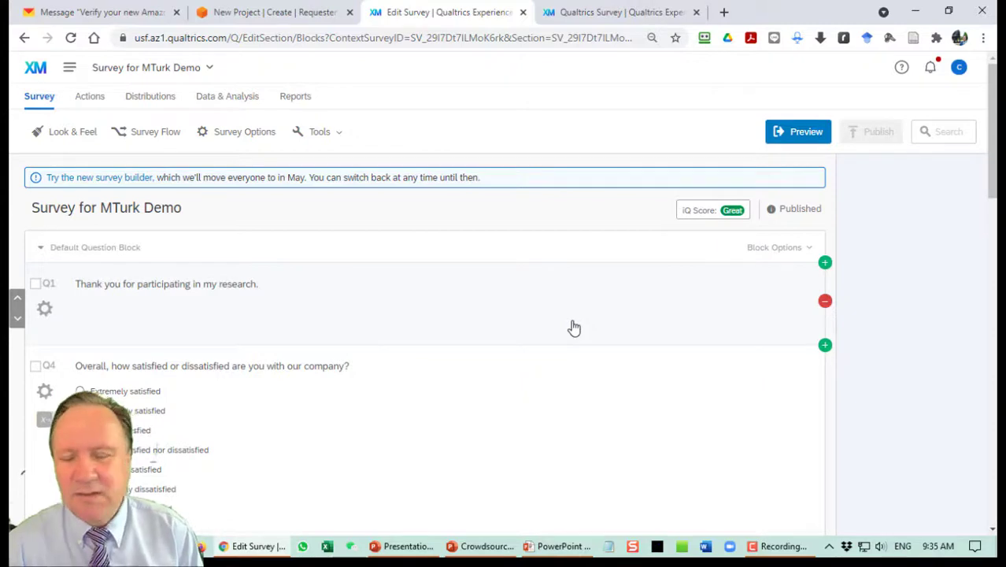
scroll(574, 328, "down", 15)
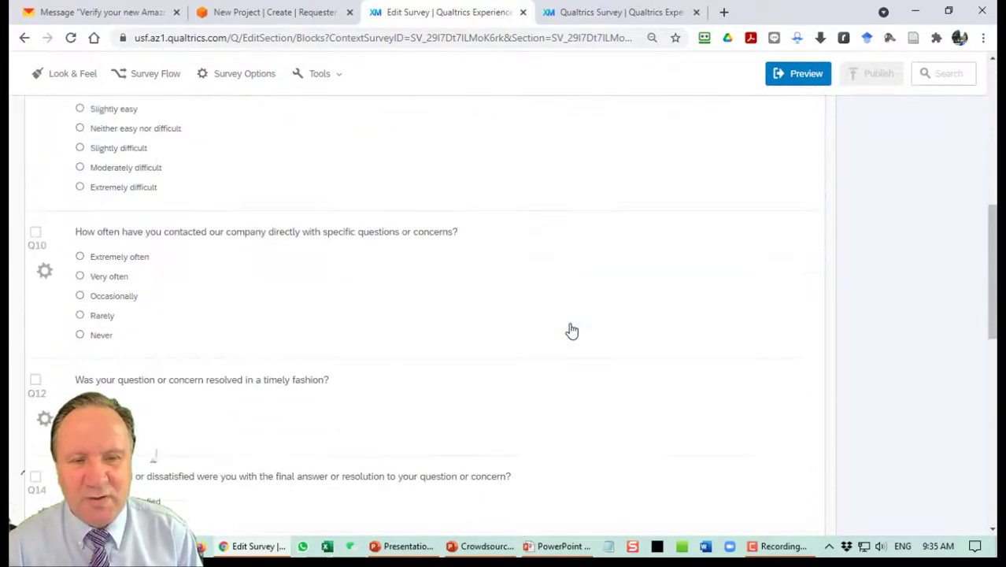
scroll(573, 331, "down", 5)
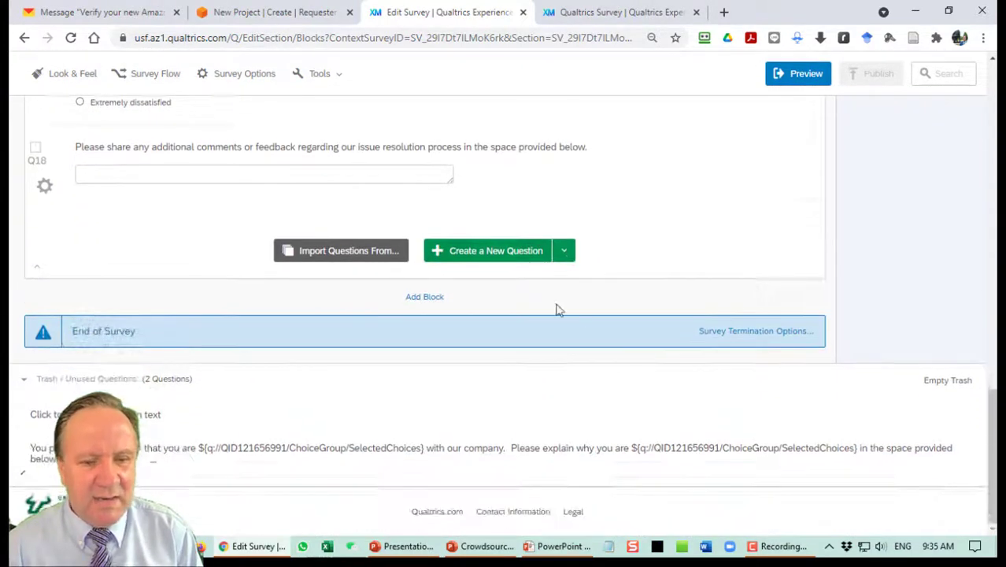
left_click(496, 251)
Title Q19 'Mechanical Turk Code' and launch Excel.
left_click(147, 246)
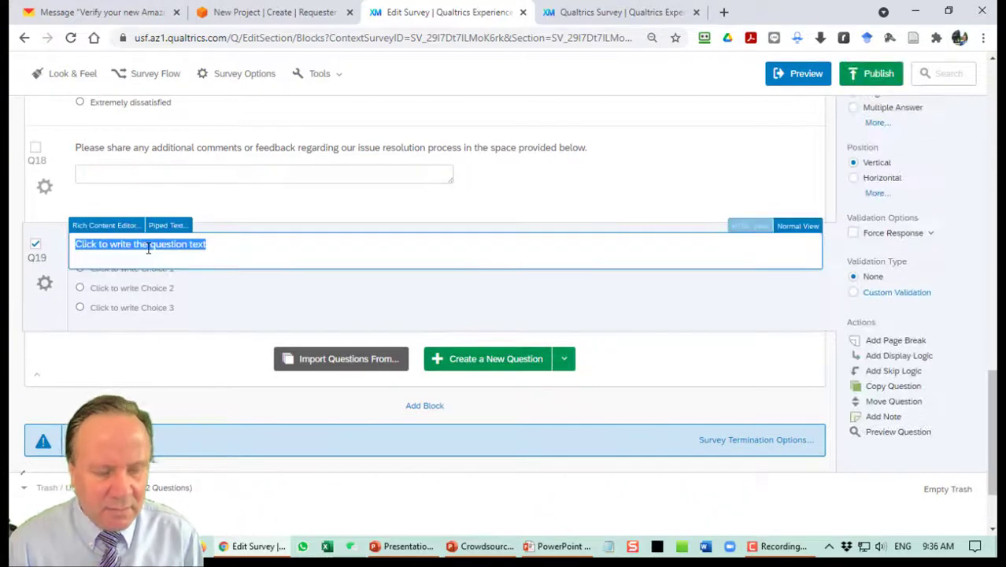
type("Mechanical Turk Code")
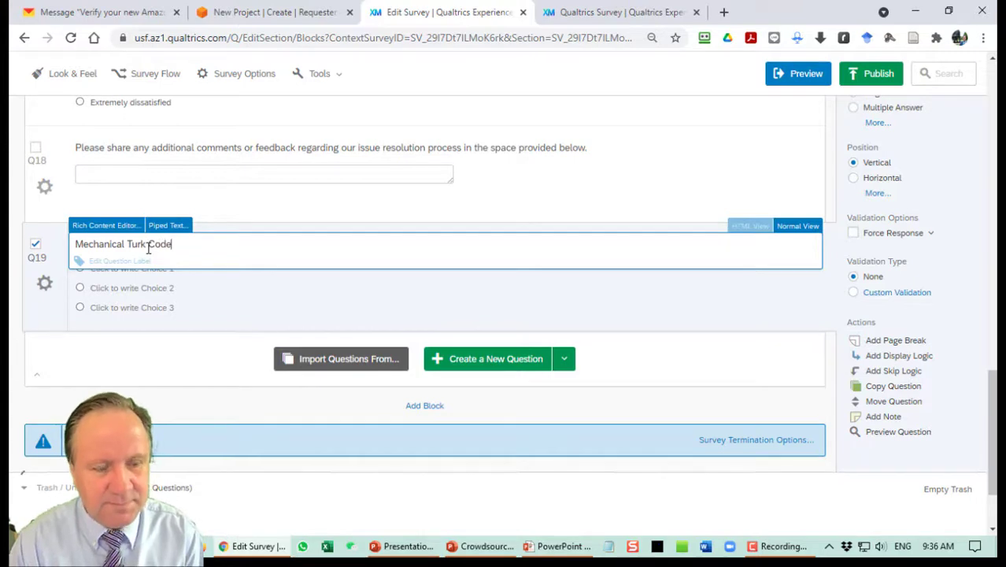
left_click(277, 316)
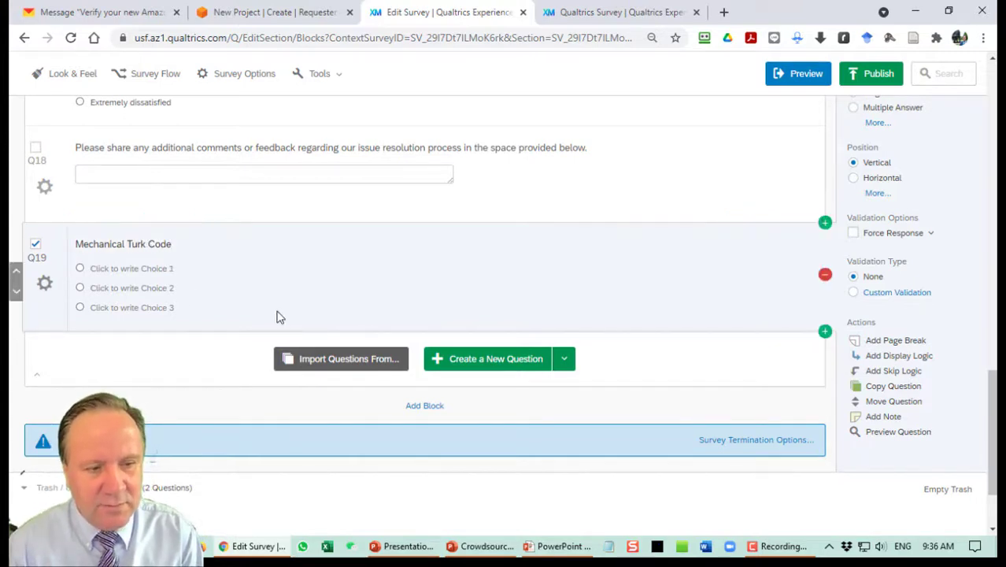
left_click(329, 549)
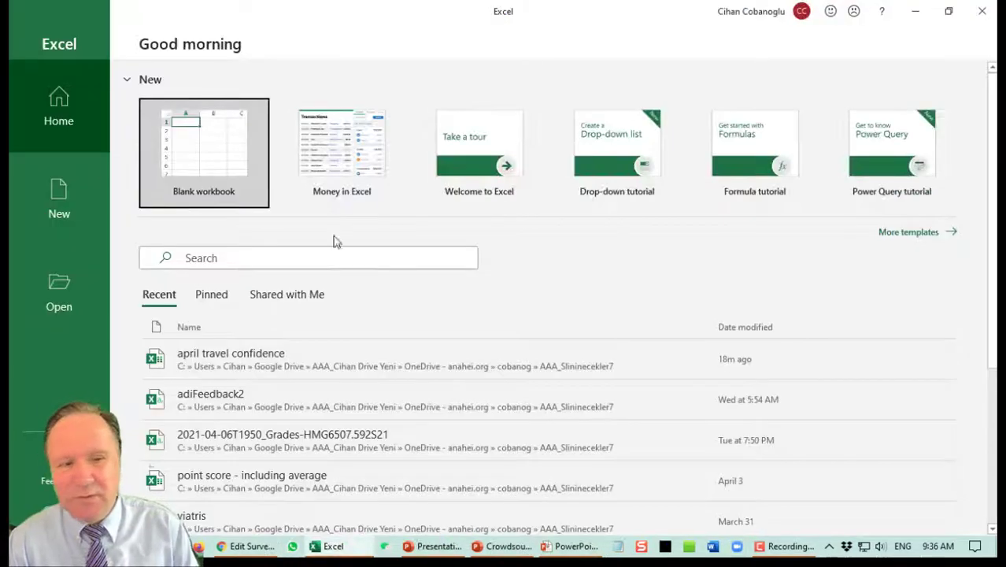
In a new blank workbook, enter =RANDBETWEEN(10000,99999) in A1.
left_click(216, 153)
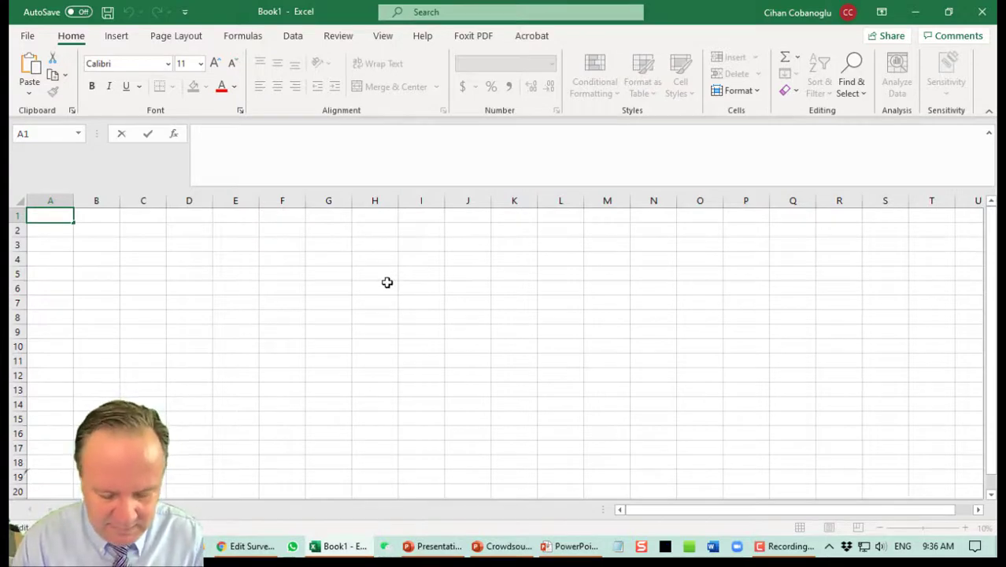
type("=Rand")
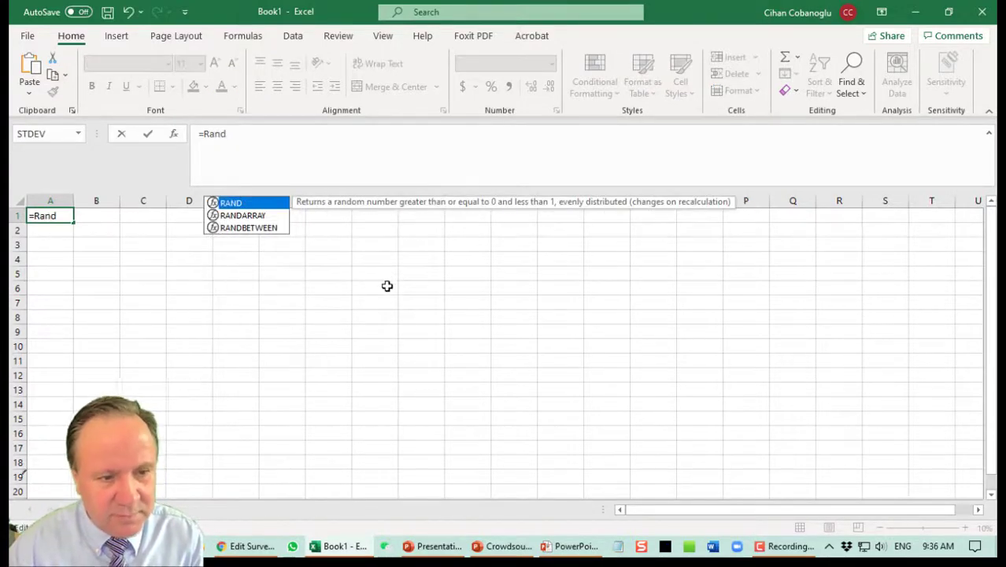
double_click(274, 229)
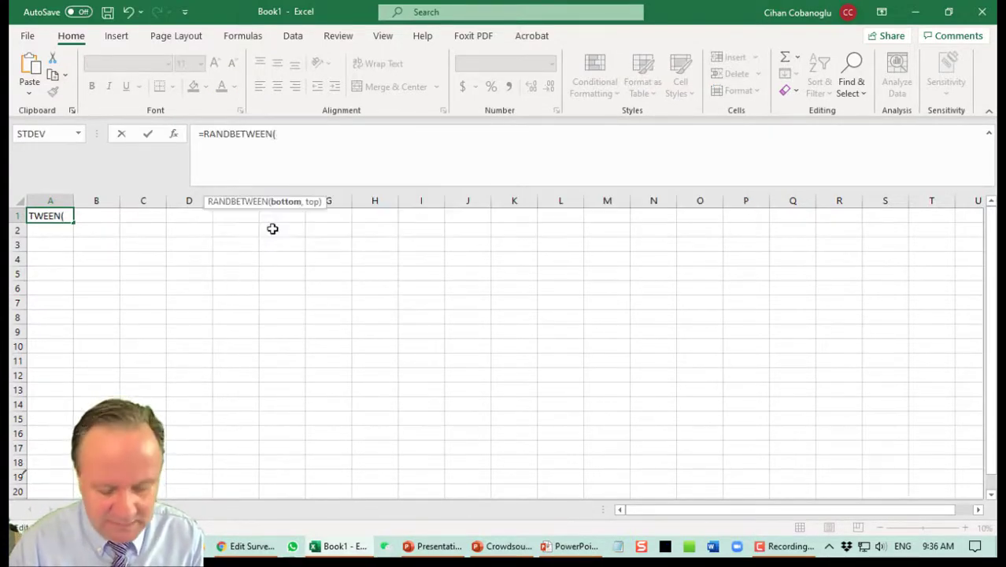
type("1000")
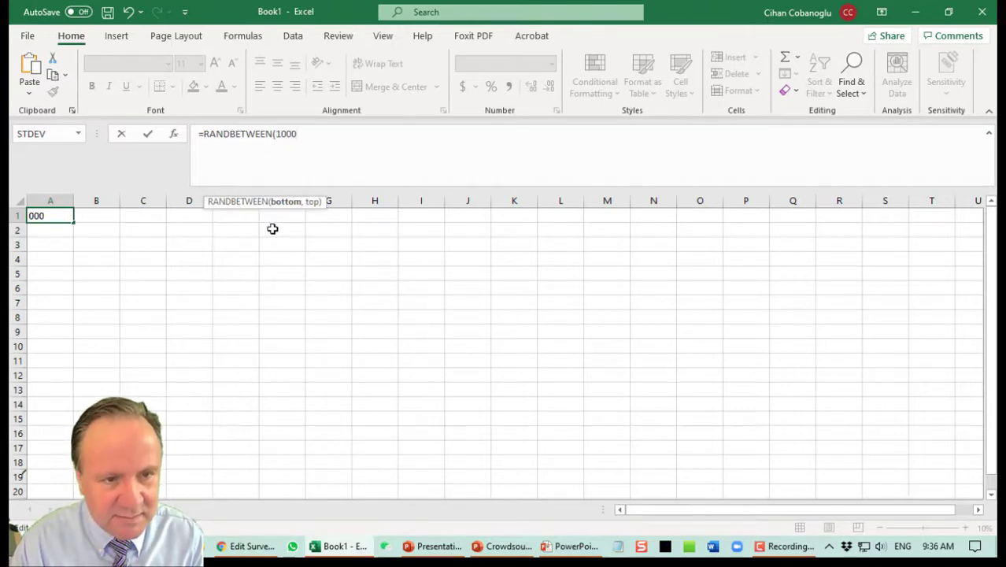
type("0,99999)")
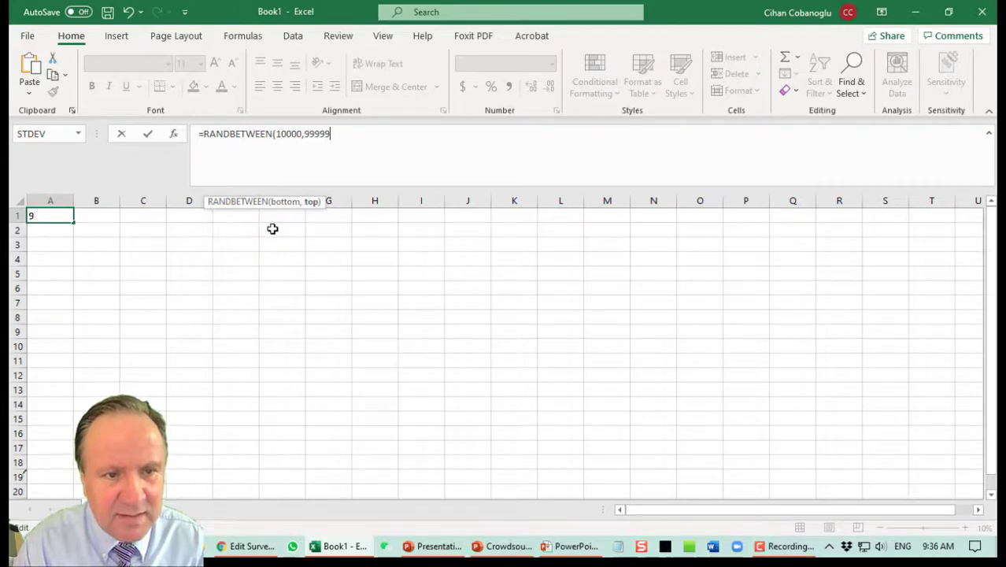
key("Return")
Fill the random-number formula down A2:A300 and check the results.
key("Up")
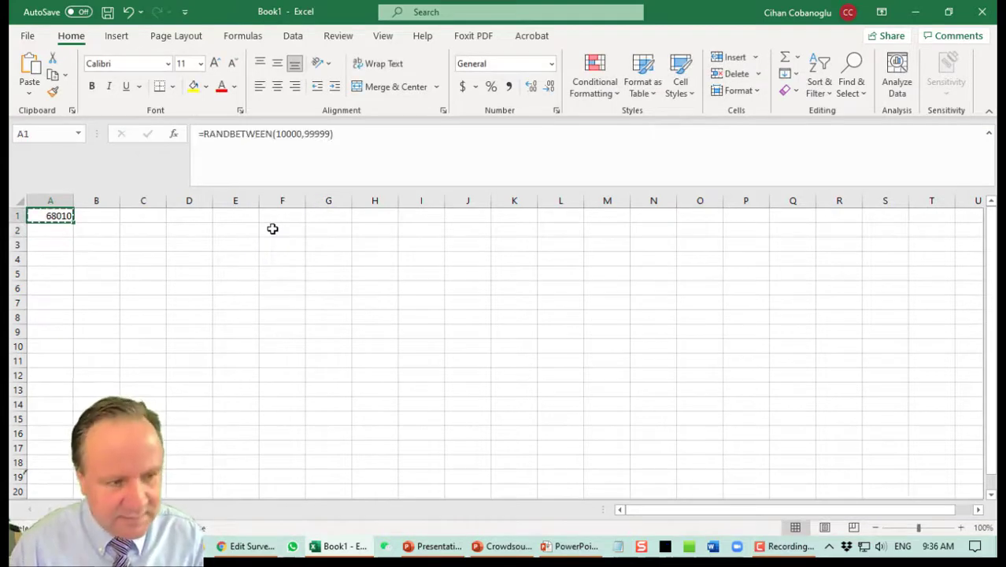
key("Down")
key("shift+Down")
key("shift+Down")
key("shift+Down")
key("shift+Down")
key("shift+Down")
key("shift+Down")
key("shift+Down")
key("shift+Down")
key("shift+Down")
key("shift+Down")
key("shift+Down")
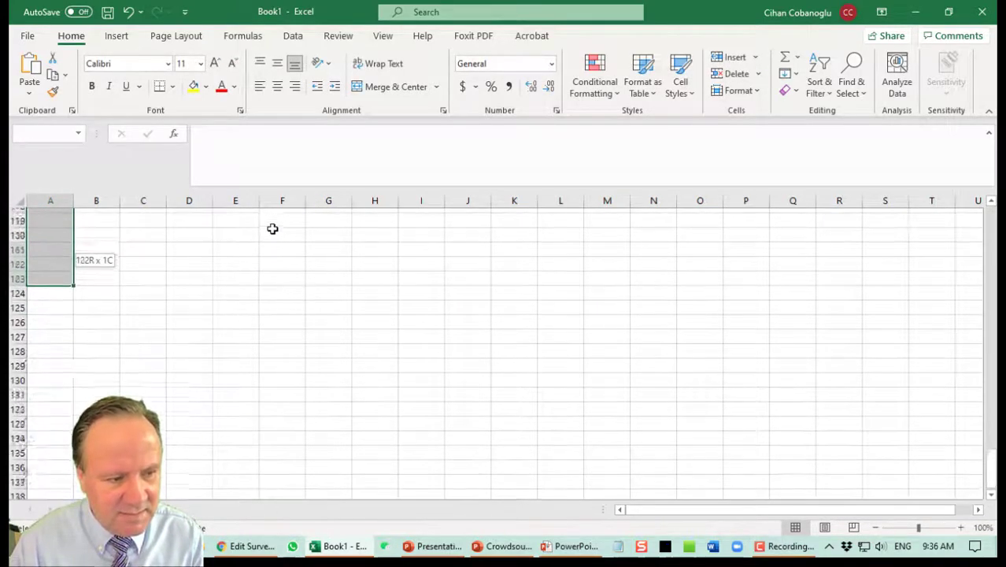
key("shift+Down")
key("shift+Down")
key("shift+Down")
key("shift+Down")
key("shift+Down")
key("shift+Down")
key("shift+Down")
key("shift+Down")
key("shift+Down")
key("shift+Down")
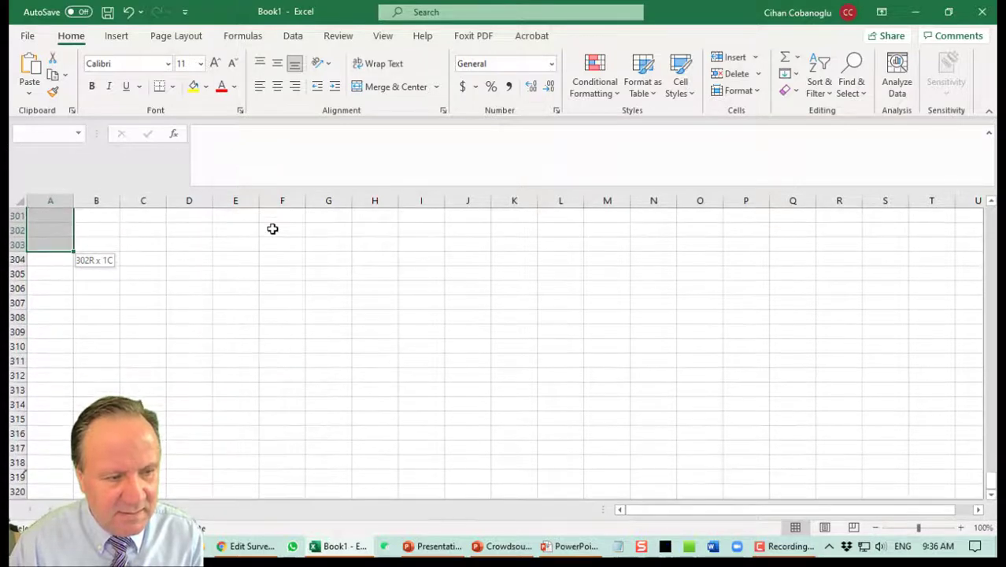
key("shift+Up")
key("shift+Up")
key("shift+Up")
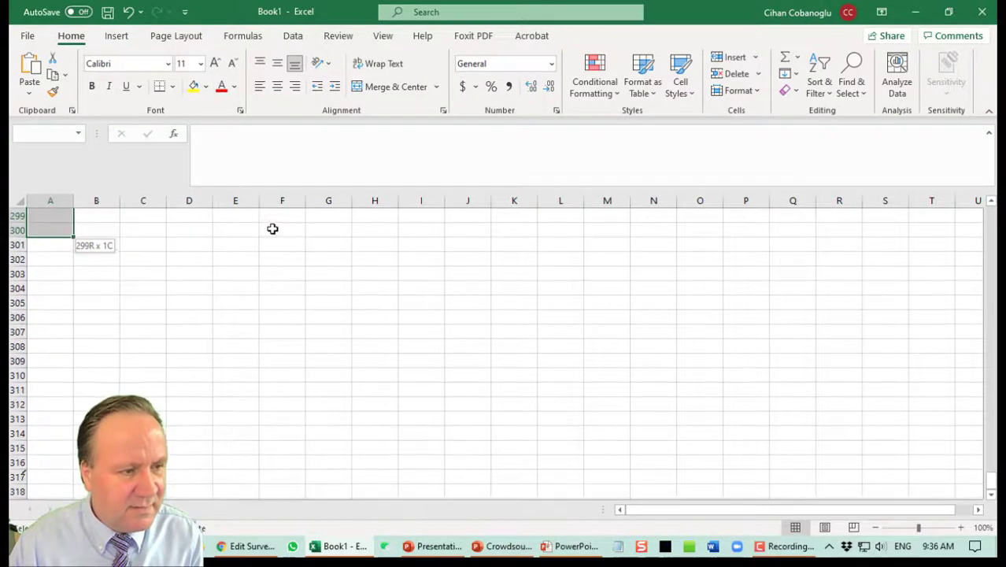
key("ctrl+v")
key("Down")
key("Down")
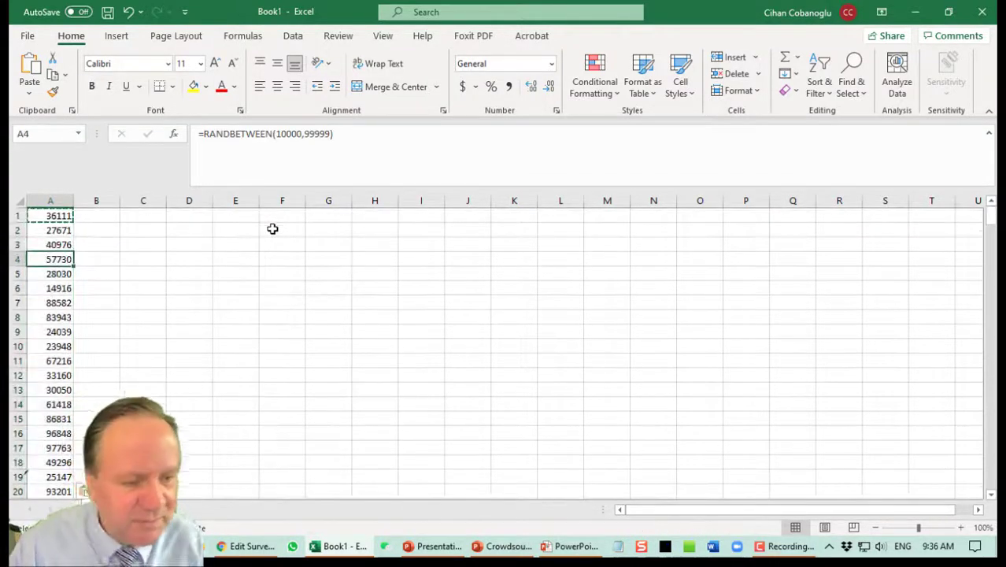
key("Down")
key("Down")
key("Up")
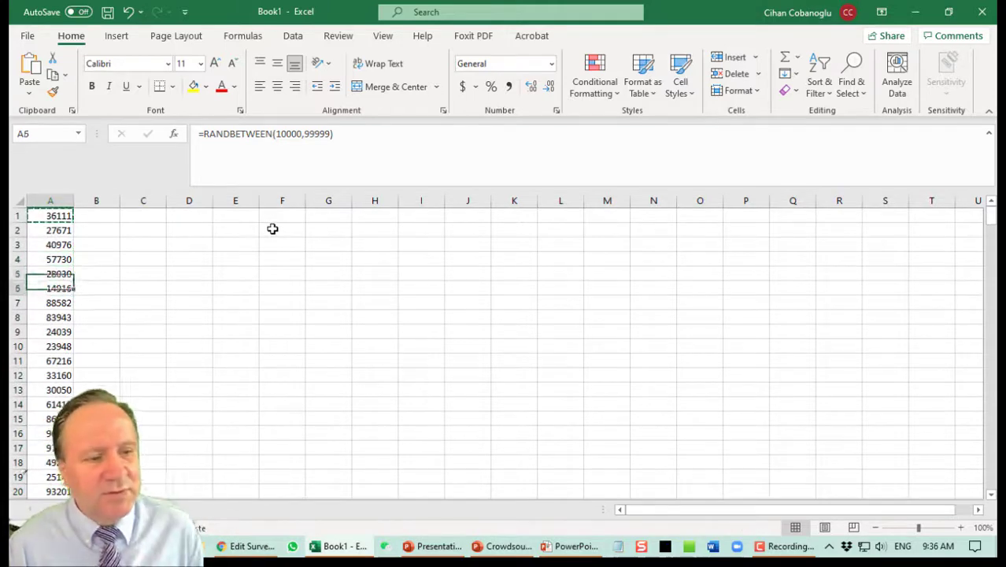
key("Down")
key("Down")
key("Up")
key("Up")
key("Up")
key("Up")
key("Up")
key("Up")
key("Right")
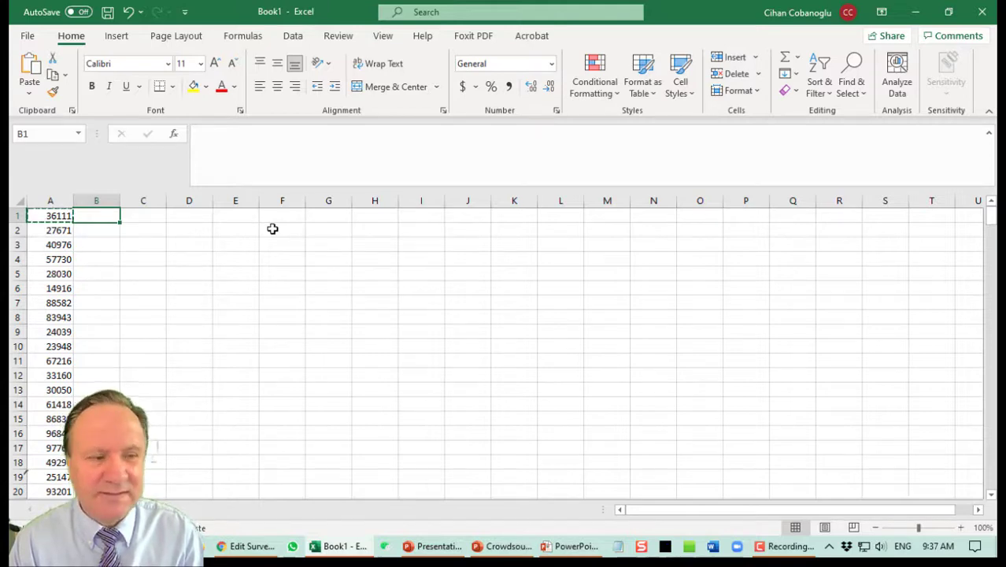
Enter =CONCATENATE("SM-",A1,"-CC") in B1.
type("=")
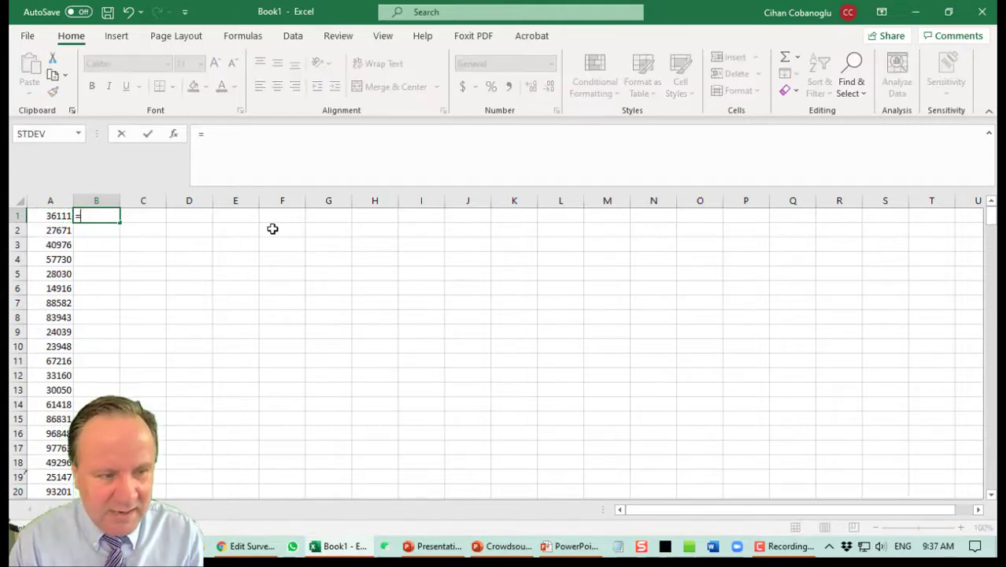
type("conc")
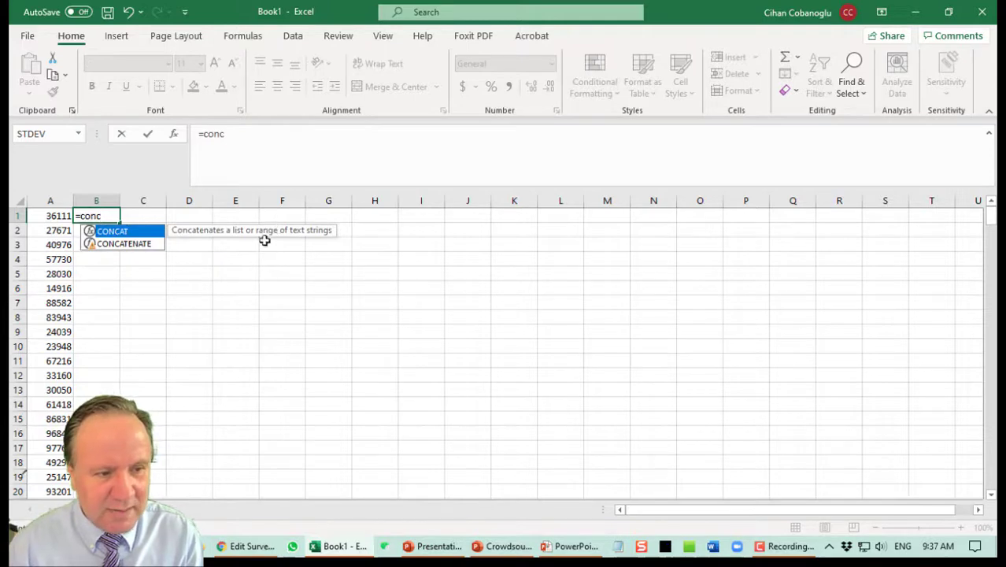
left_click(120, 245)
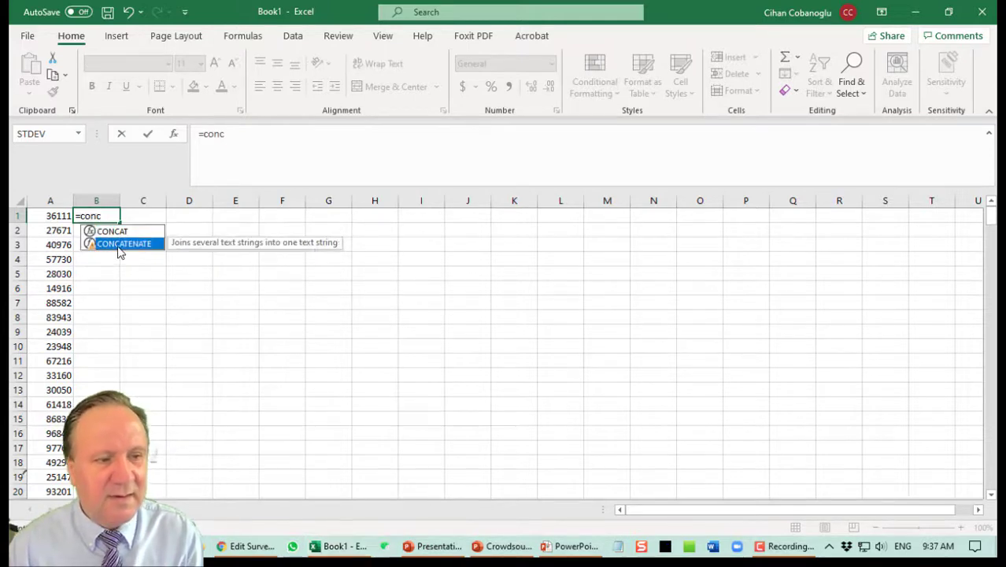
double_click(120, 244)
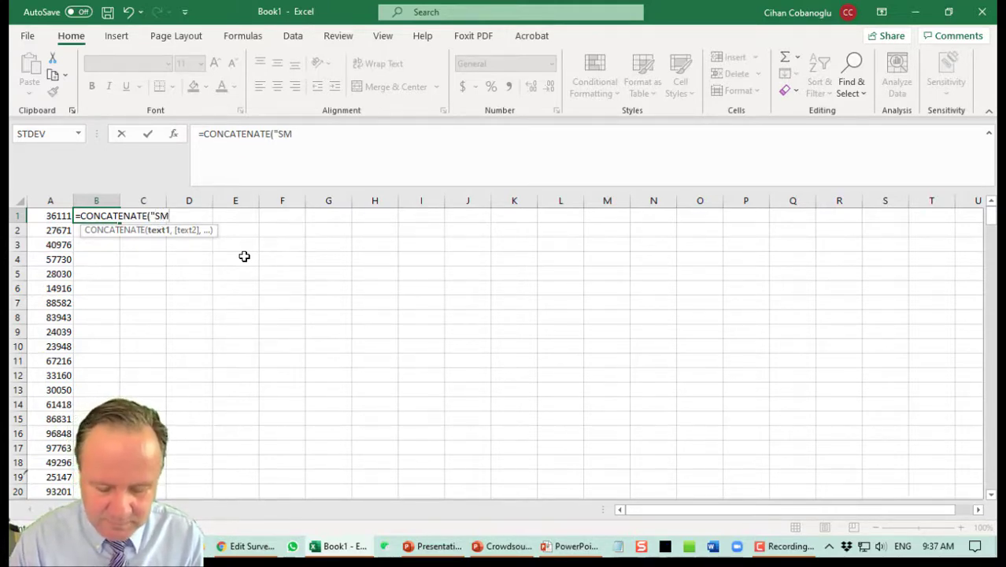
type("\"SM\",")
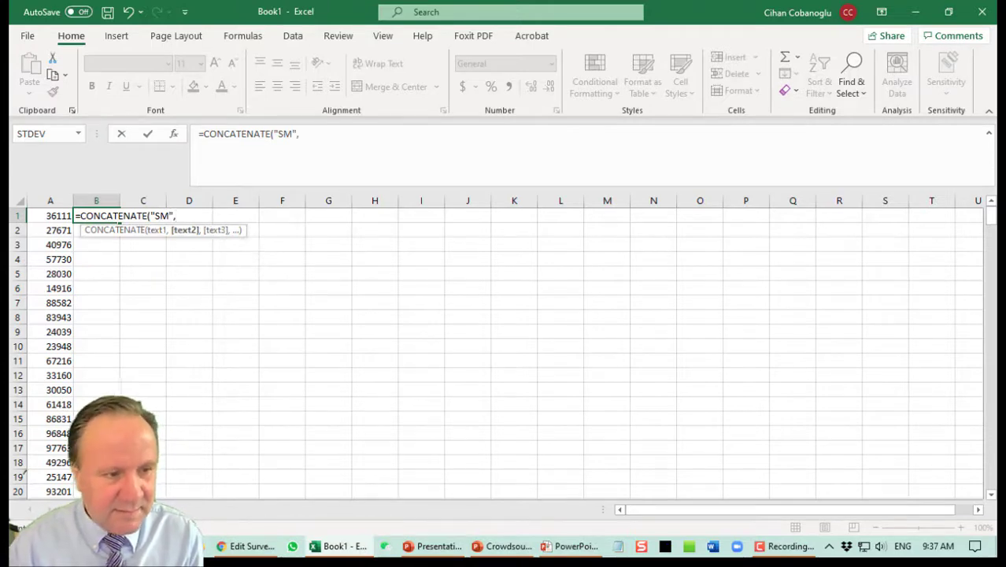
left_click(52, 221)
type(",\"CC")
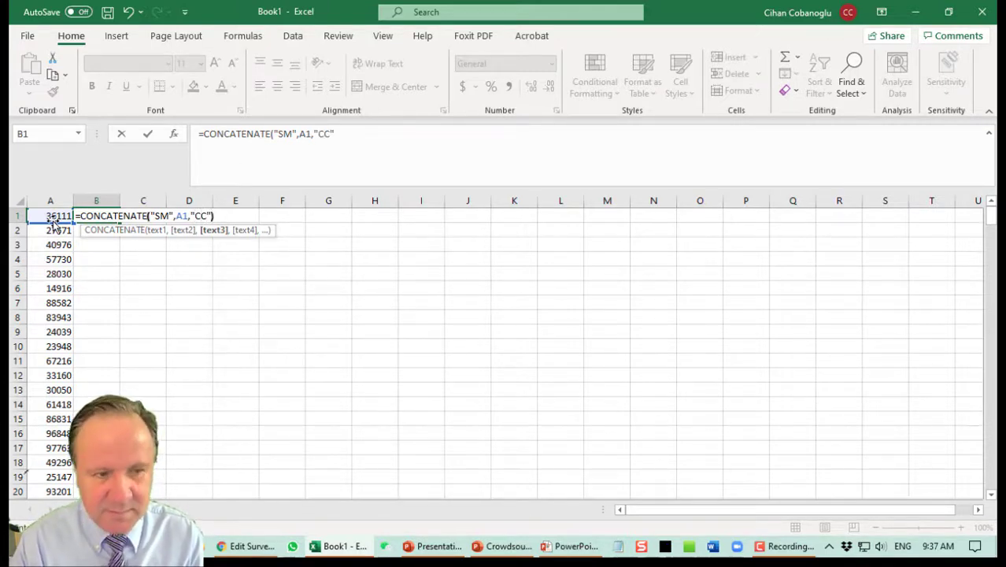
key("Return")
key("Up")
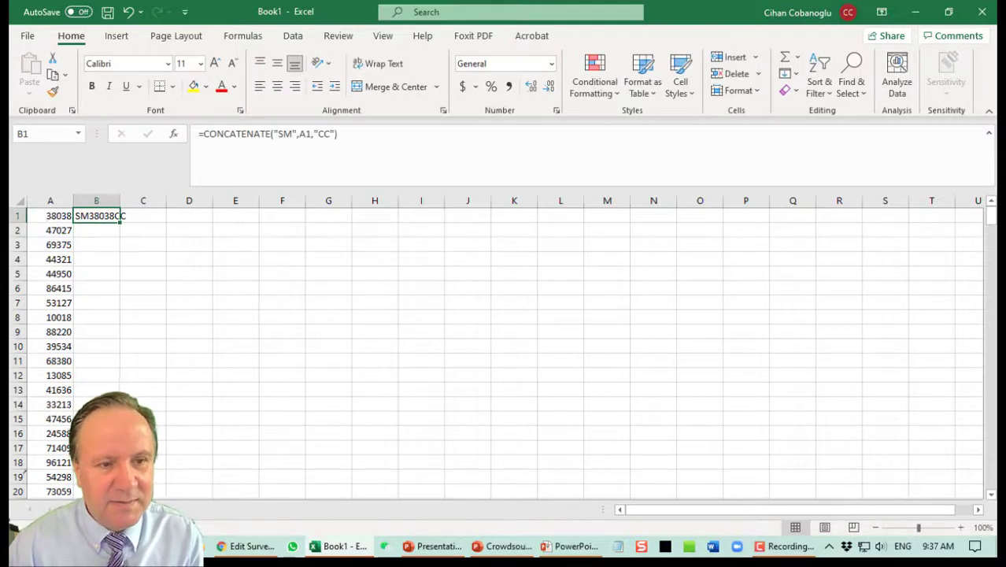
left_click(292, 133)
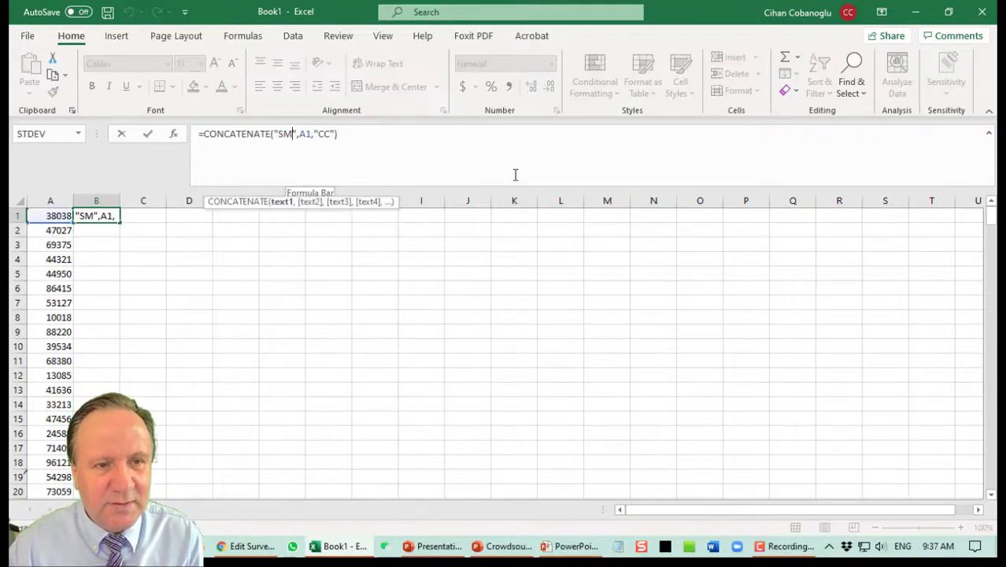
type("-")
key("Right")
key("Right")
key("Right")
key("Right")
key("Right")
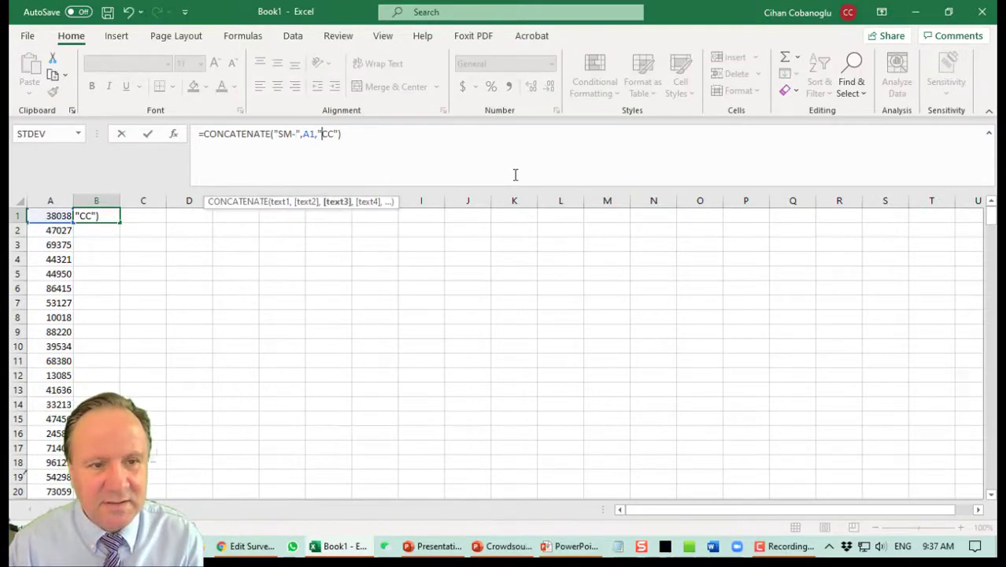
type("-")
key("ctrl+Return")
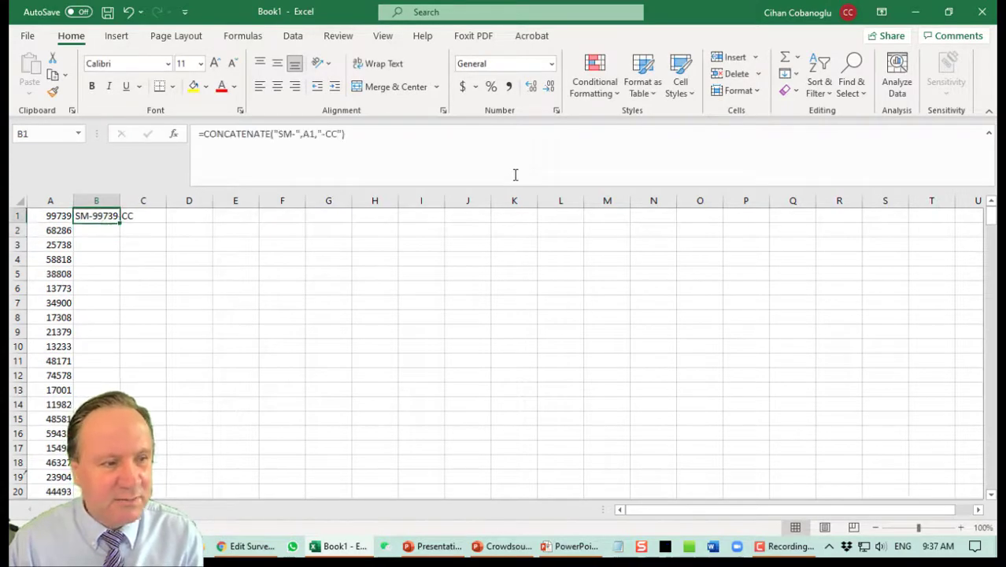
Fill the B1 code formula down B2:B300.
key("Down")
key("shift+Down")
key("shift+Down")
key("shift+Down")
key("shift+Down")
key("shift+Down")
key("shift+Down")
key("shift+Down")
key("shift+Down")
key("shift+Down")
key("shift+Down")
key("shift+Down")
key("shift+Down")
key("shift+Down")
key("shift+Down")
key("shift+Down")
key("shift+Down")
key("shift+Down")
key("shift+Down")
key("shift+Down")
key("shift+Down")
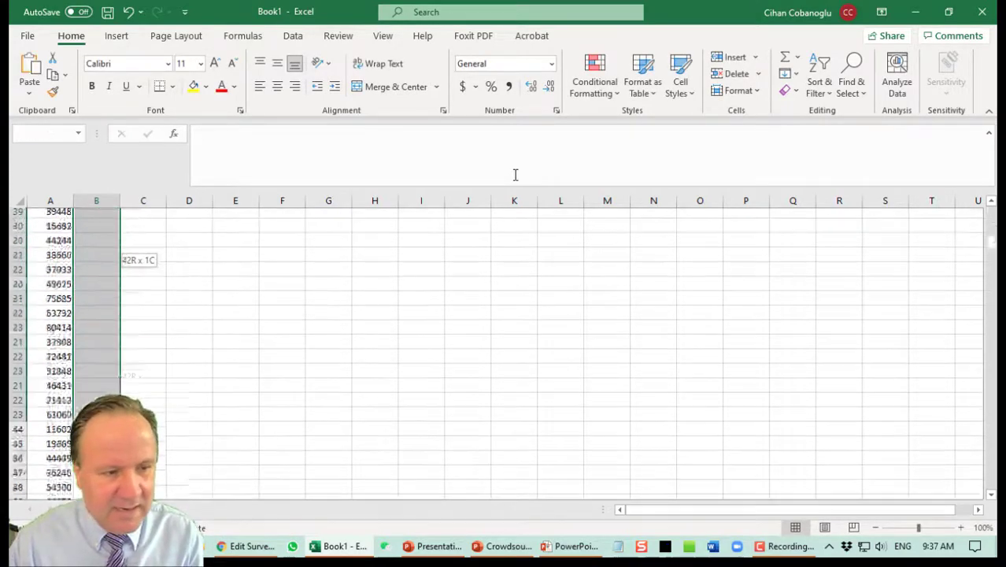
key("shift+Down")
key("shift+Down")
key("shift+Down")
key("shift+Down")
key("shift+Down")
key("shift+Down")
key("shift+Down")
key("shift+Down")
key("shift+Down")
key("shift+Down")
key("shift+Down")
key("shift+Down")
key("shift+Down")
key("shift+Down")
key("shift+Down")
key("shift+Down")
key("shift+Down")
key("shift+Down")
key("shift+Down")
key("shift+Down")
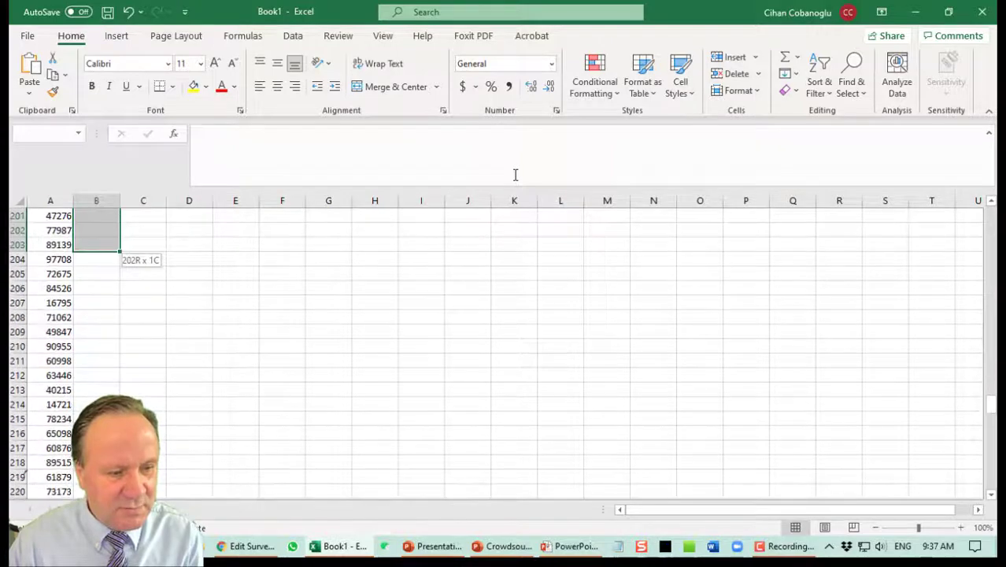
key("shift+Down")
key("shift+Down")
key("shift+Down")
key("shift+Down")
key("shift+Down")
key("shift+Down")
key("shift+Down")
key("shift+Down")
key("shift+Down")
key("shift+Down")
key("shift+Down")
key("shift+Down")
key("shift+Down")
key("shift+Down")
key("shift+Down")
key("shift+Down")
key("shift+Down")
key("shift+Down")
key("shift+Down")
key("shift+Down")
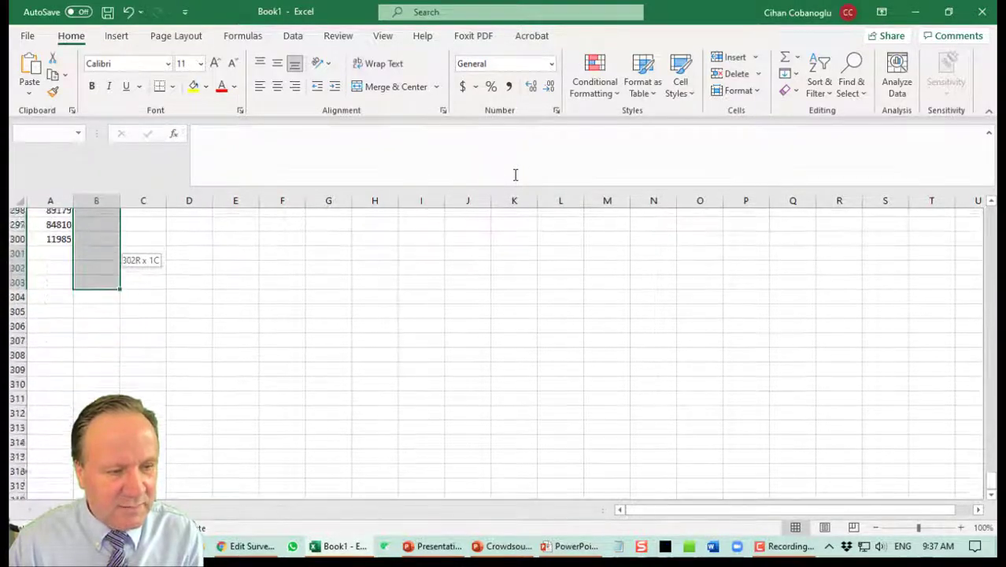
key("shift+Up")
key("shift+Up")
key("shift+Up")
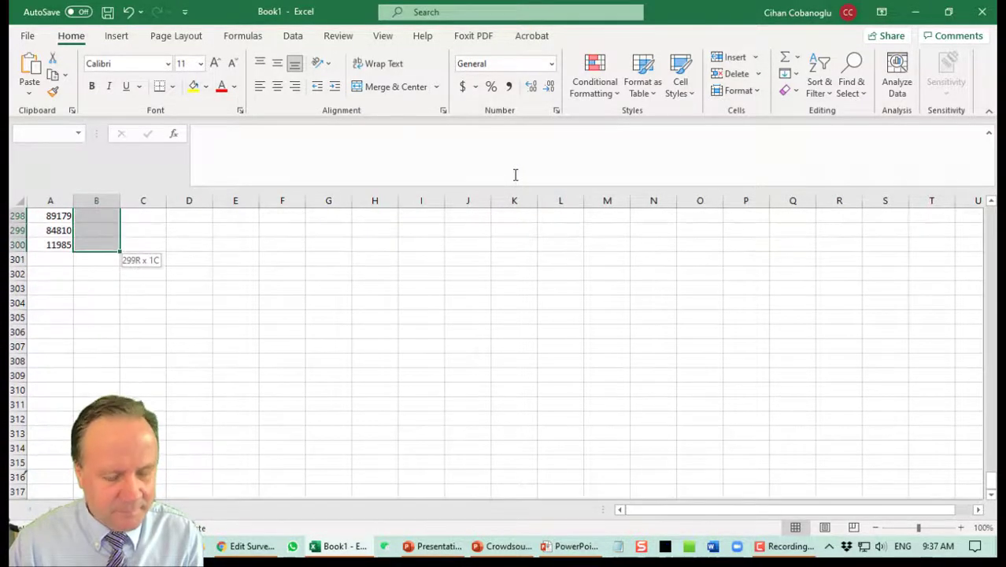
key("ctrl+v")
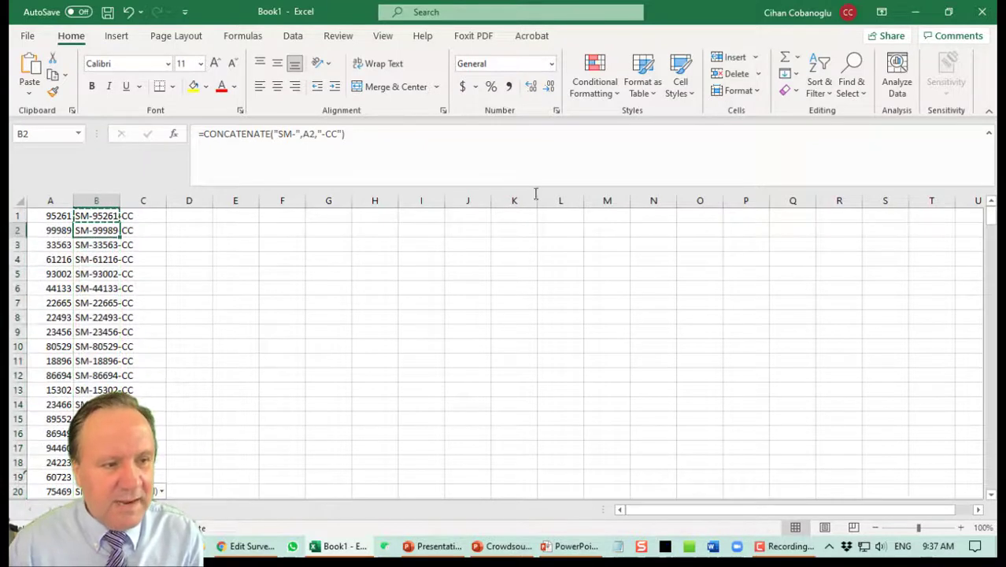
Widen column B and paste its codes into column C as plain values.
left_click_drag(121, 202, 153, 203)
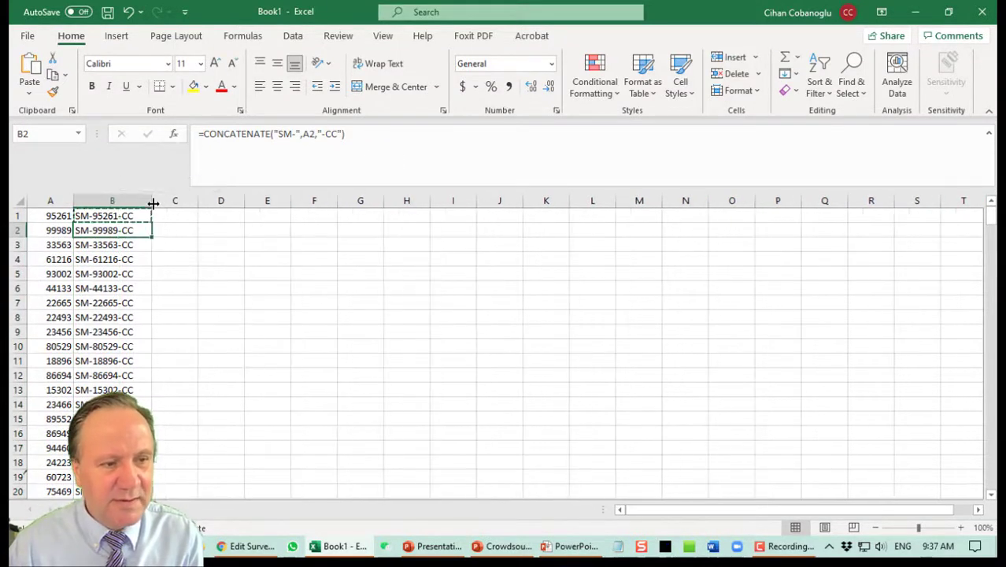
left_click(111, 202)
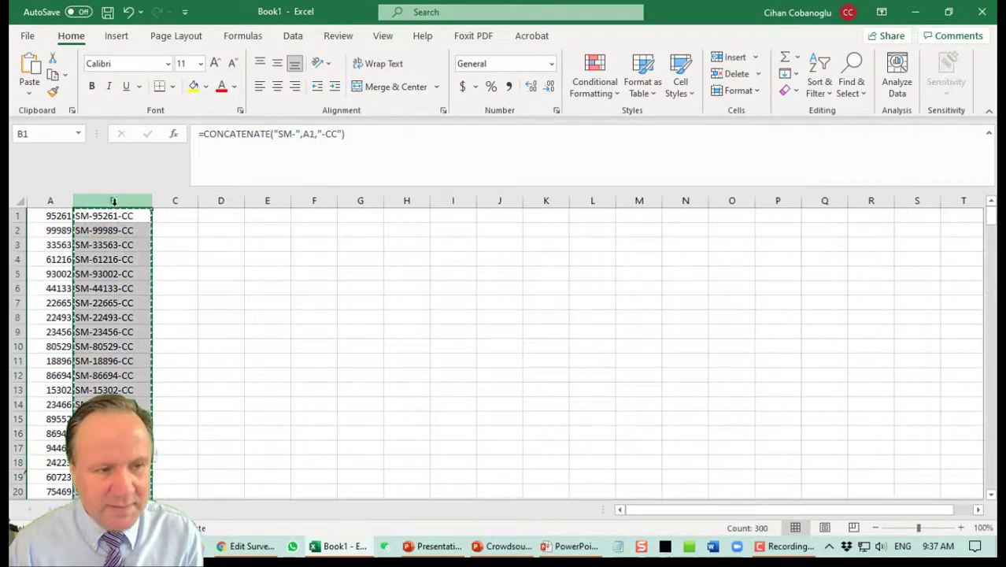
right_click(124, 204)
left_click(159, 237)
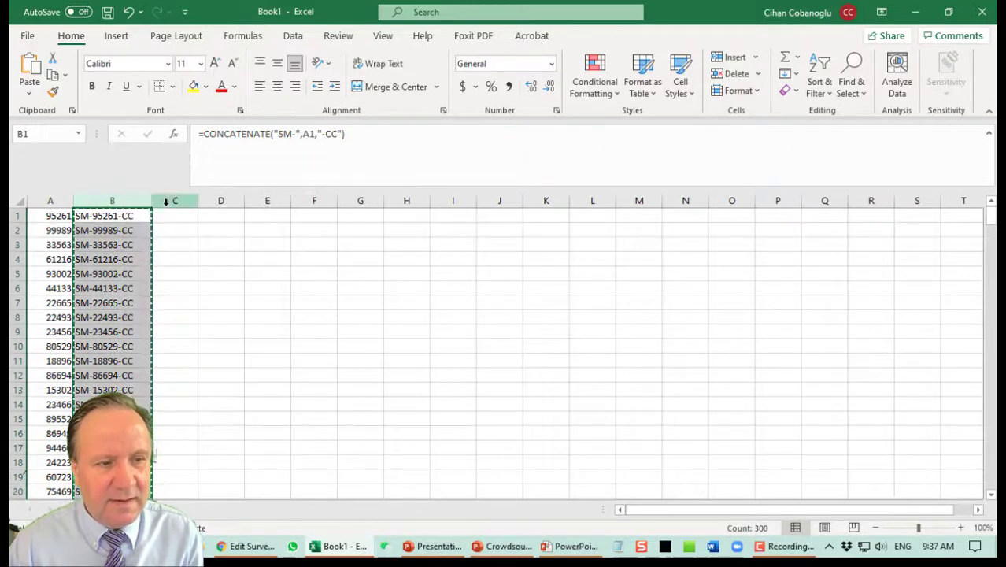
left_click(169, 200)
right_click(169, 200)
left_click(229, 297)
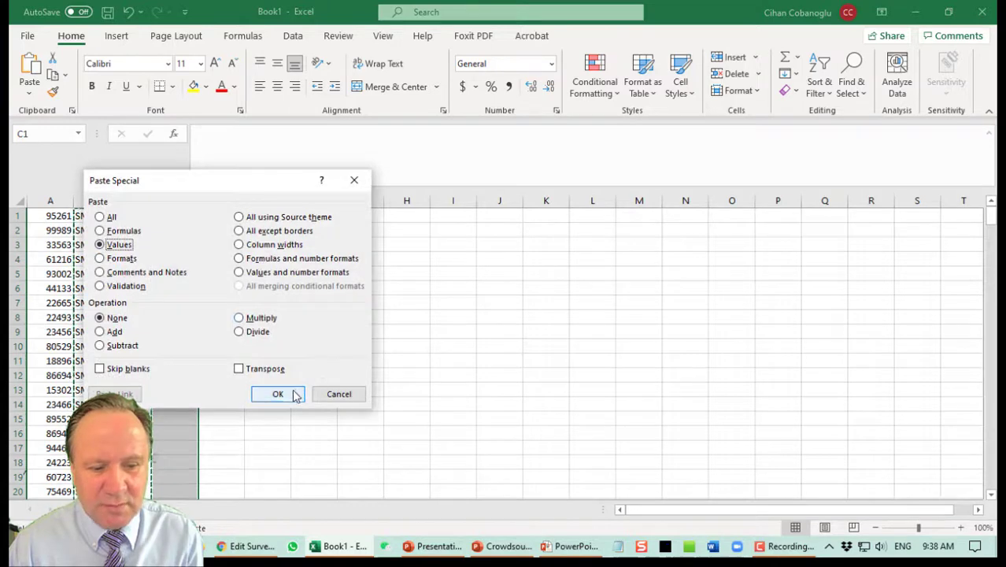
left_click(275, 393)
Delete columns A and B so only the code values remain in column A.
left_click_drag(112, 201, 50, 201)
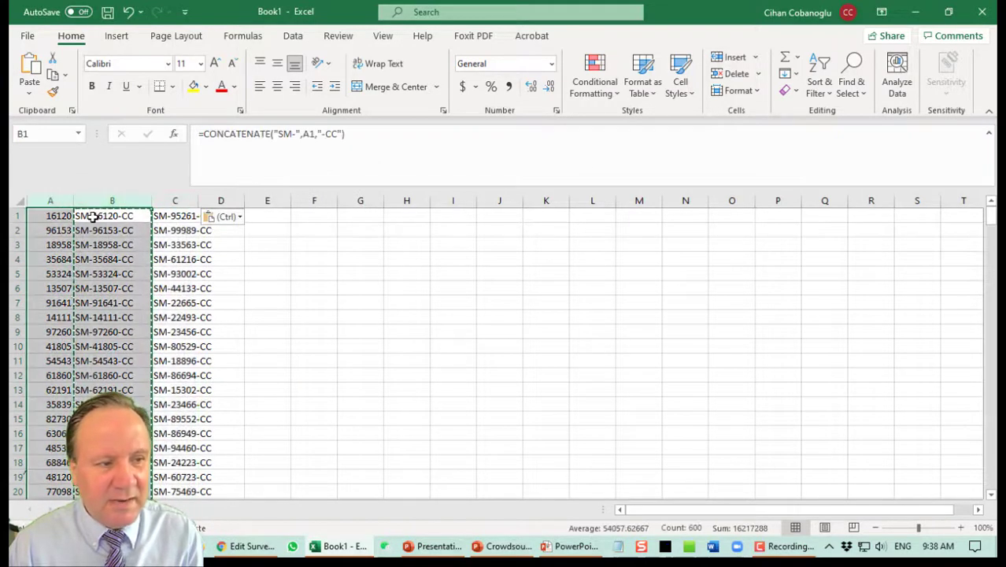
right_click(102, 203)
left_click(166, 348)
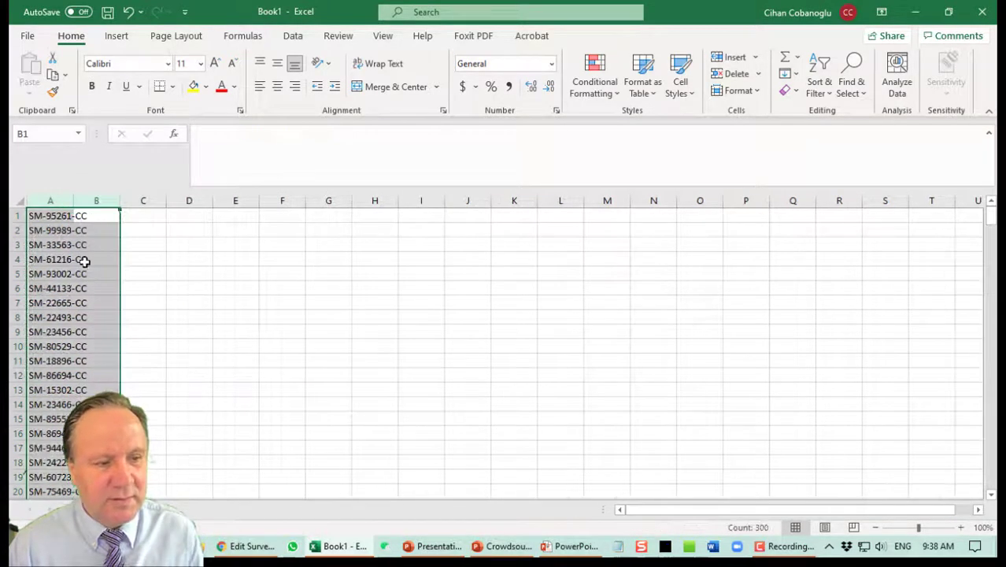
left_click(74, 259)
left_click(50, 245)
left_click(50, 215)
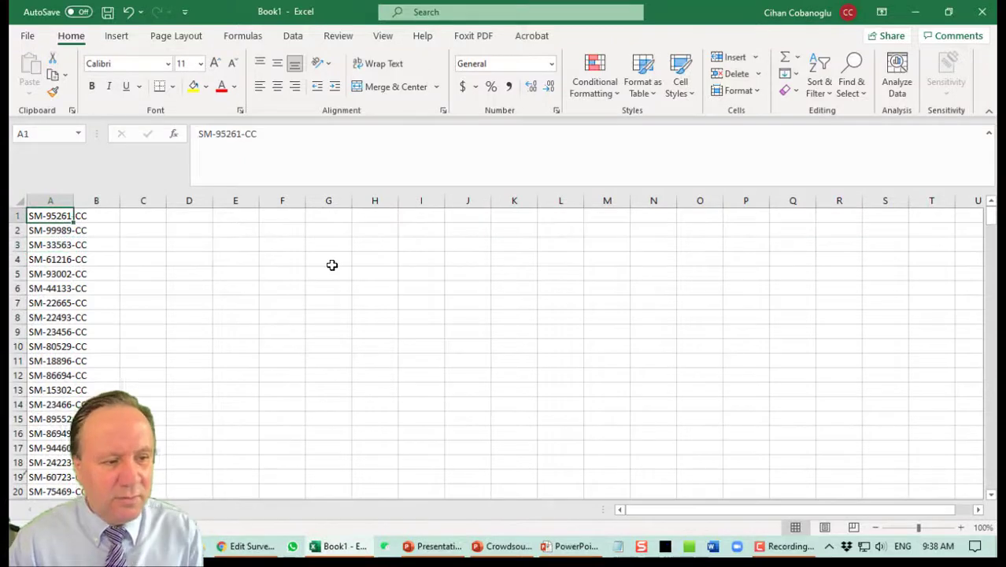
Copy the 300 codes in column A and edit Q19's Choice 1 in Qualtrics.
key("ctrl+shift+Down")
key("ctrl+c")
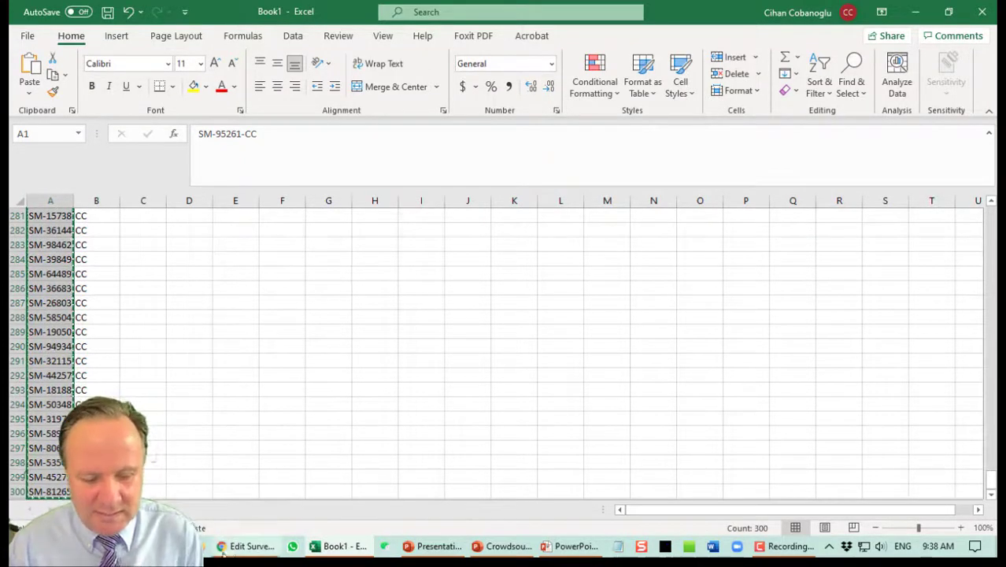
left_click(223, 551)
left_click(143, 268)
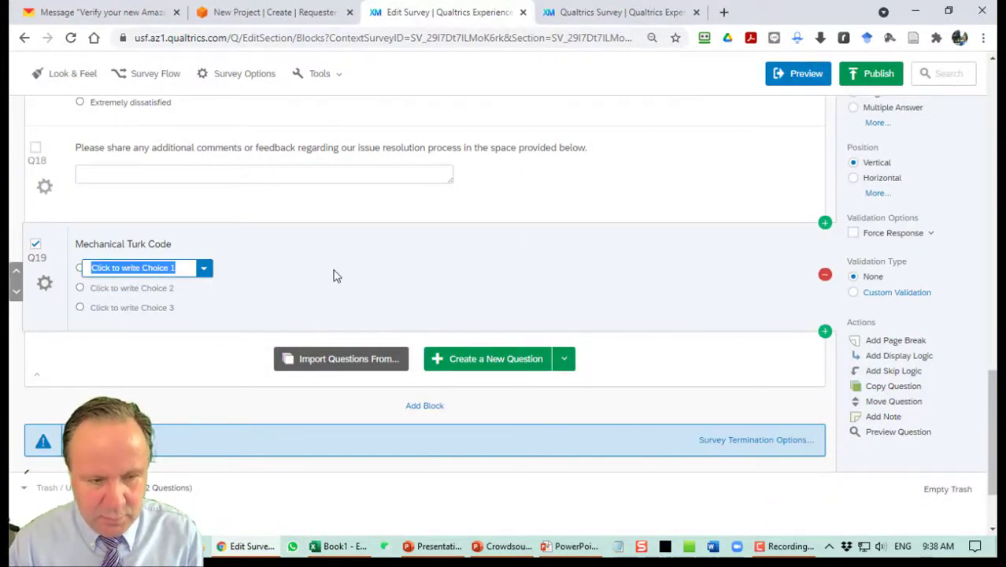
Paste the copied codes as Q19's answer choices.
key("ctrl+v")
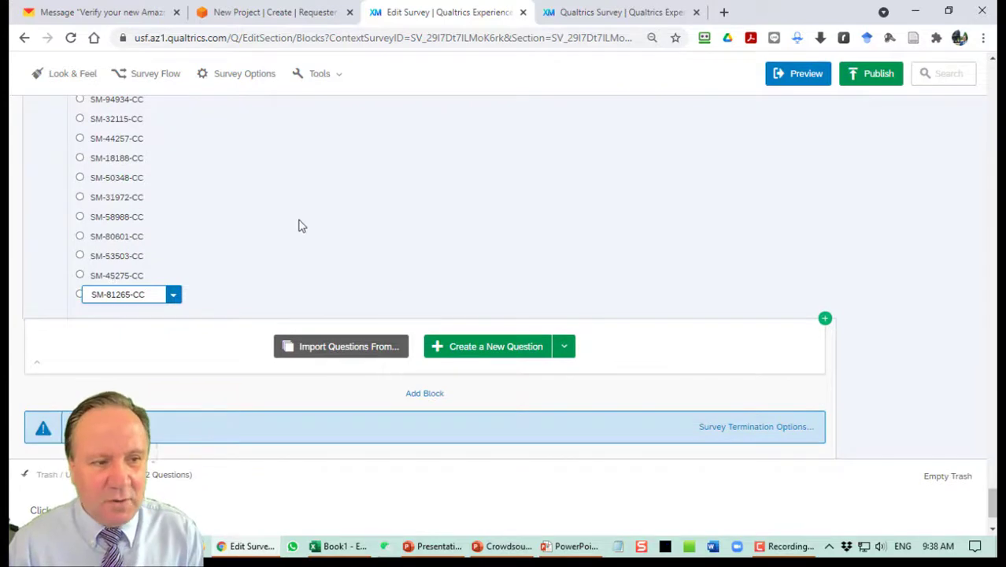
left_click(299, 226)
scroll(308, 229, "up", 10)
scroll(317, 232, "up", 15)
scroll(364, 263, "up", 5)
Republish the updated survey.
left_click(862, 86)
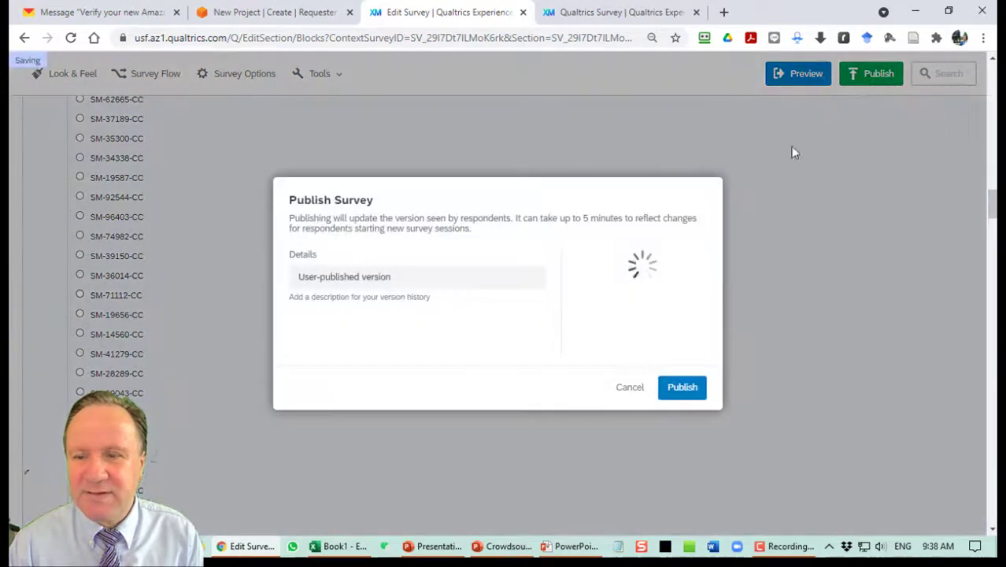
left_click(682, 389)
scroll(665, 347, "up", 5)
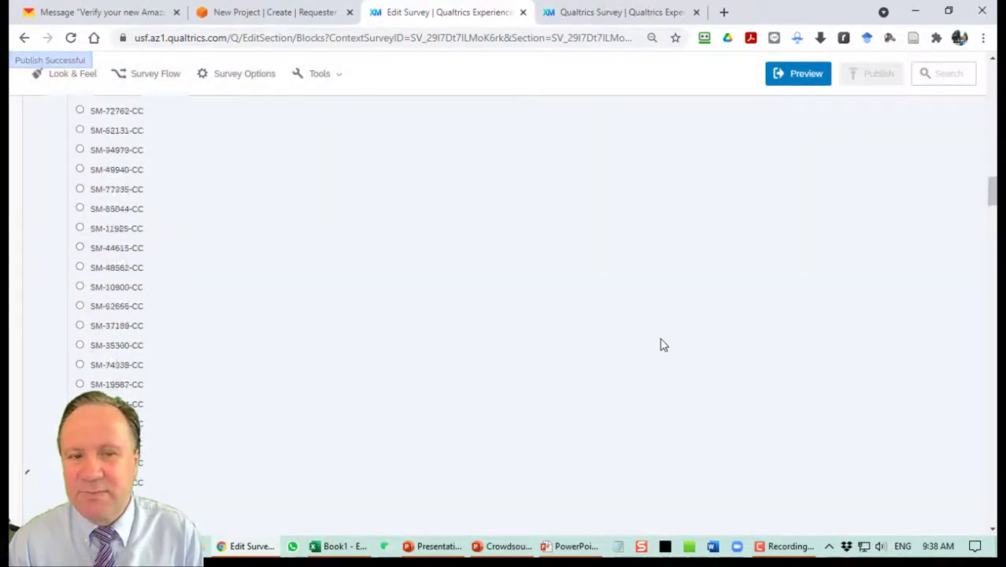
scroll(667, 346, "up", 10)
scroll(659, 349, "down", 5)
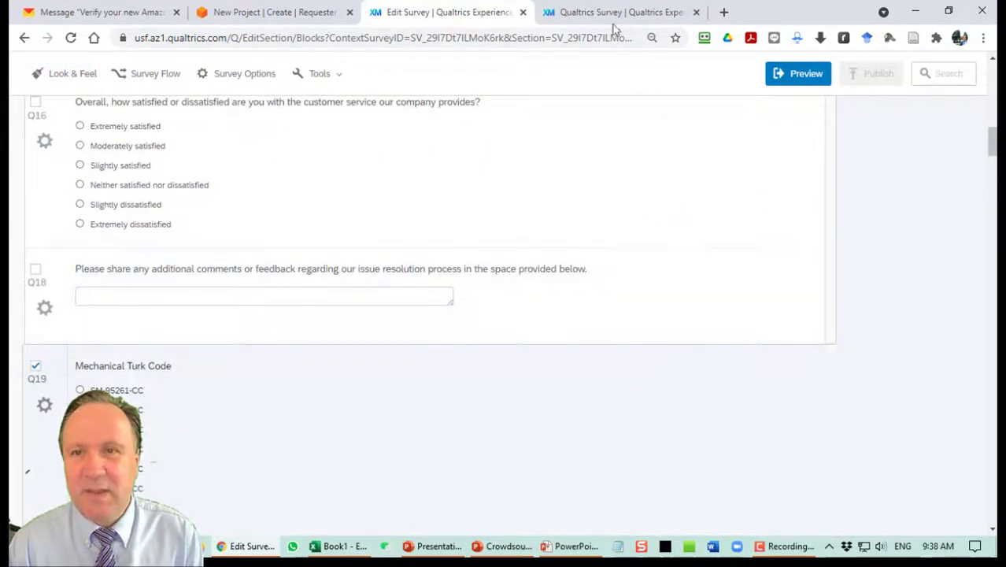
left_click(622, 12)
left_click(269, 38)
key("Return")
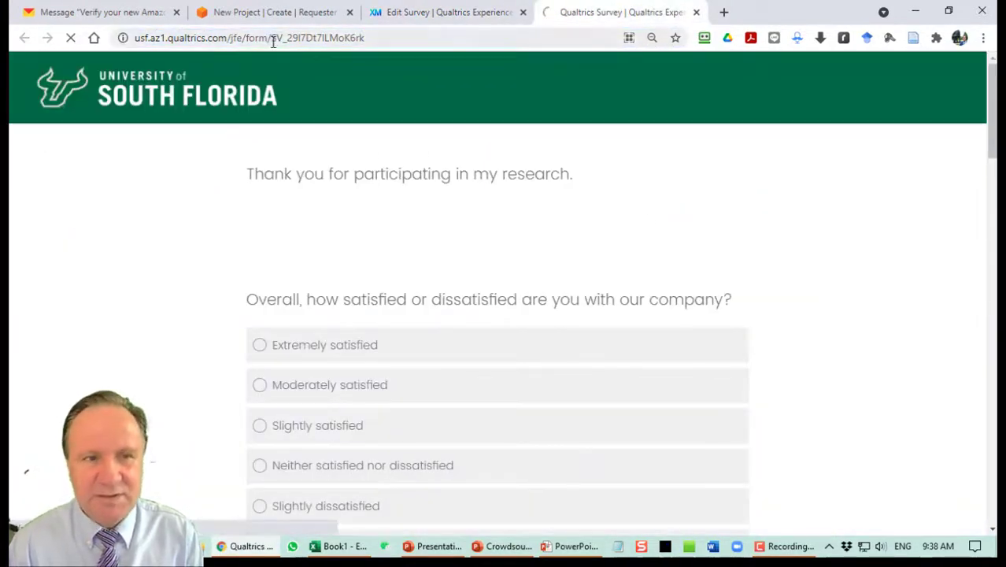
scroll(438, 227, "down", 20)
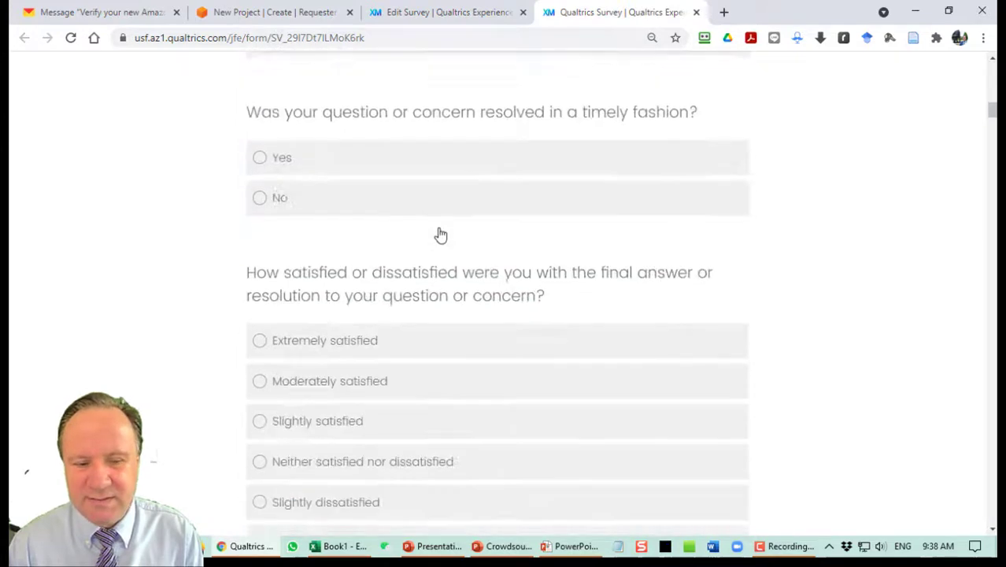
scroll(438, 234, "down", 10)
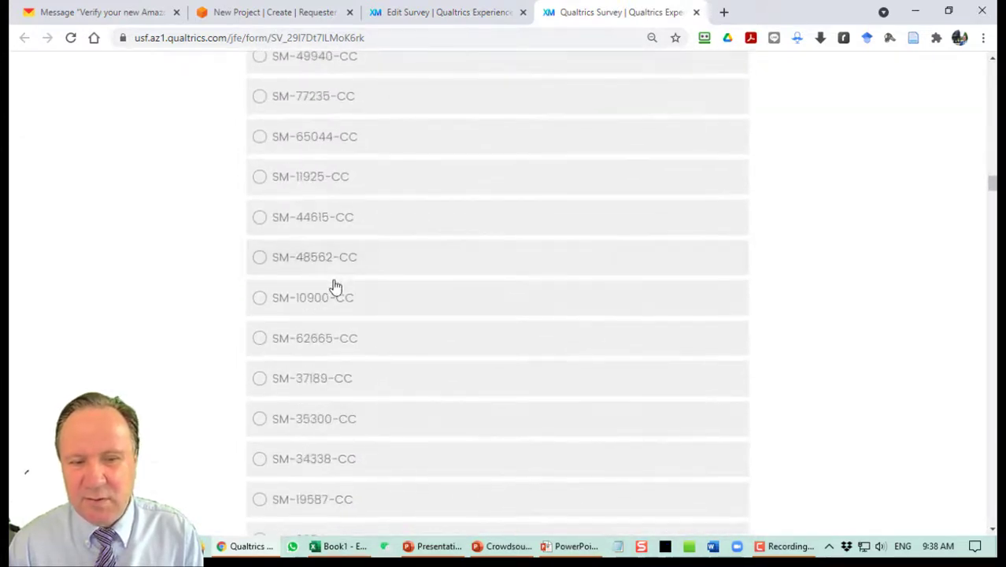
scroll(332, 285, "down", 5)
scroll(376, 272, "down", 3)
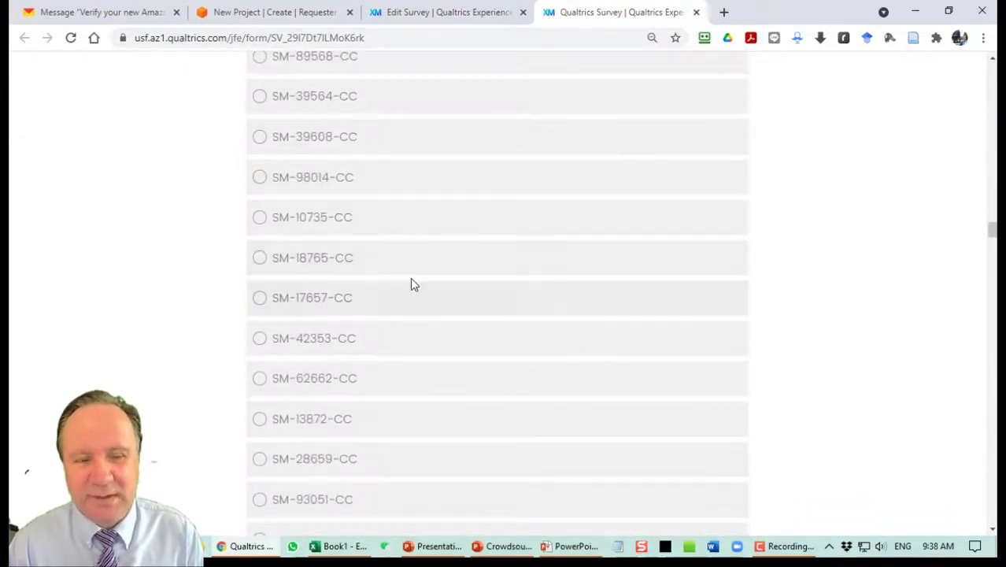
left_click(451, 9)
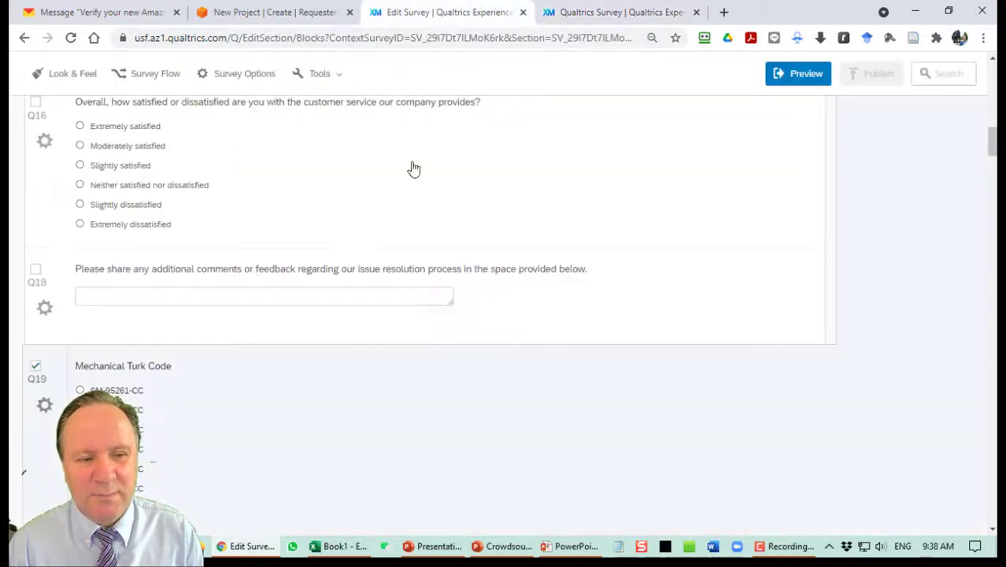
scroll(253, 315, "down", 4)
Set Q19's randomization to present only 1 of the total choices.
left_click(44, 188)
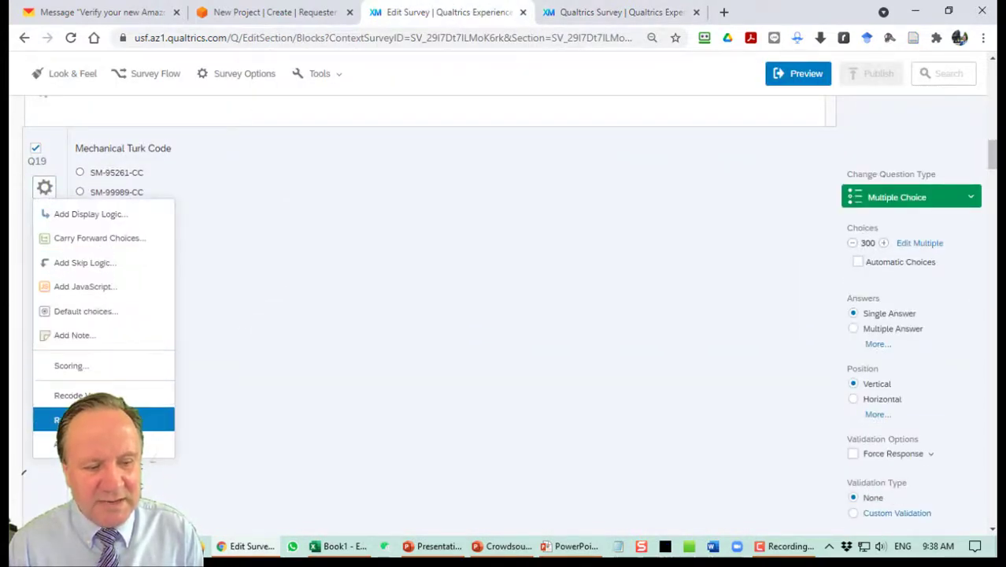
left_click(79, 420)
left_click(367, 264)
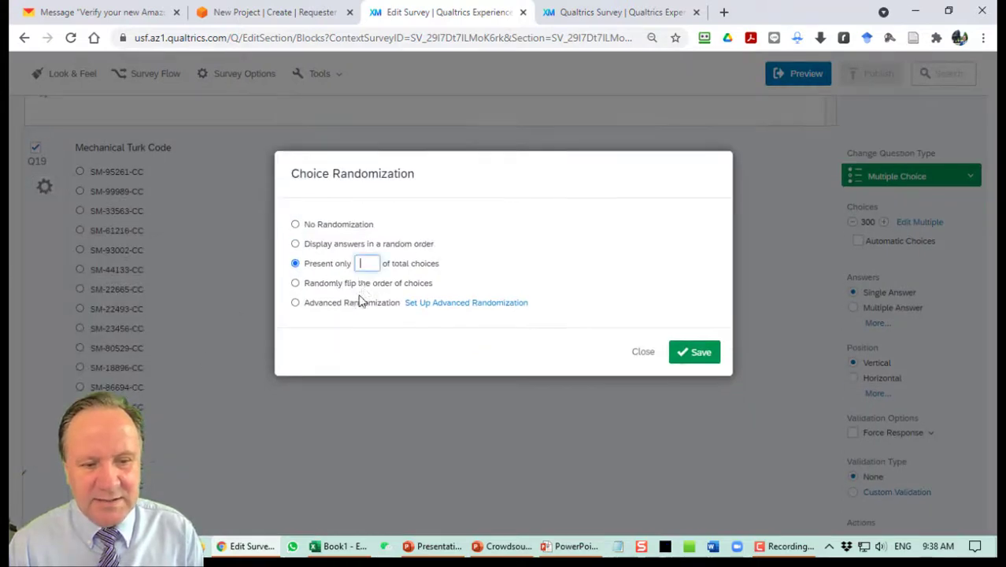
type("1")
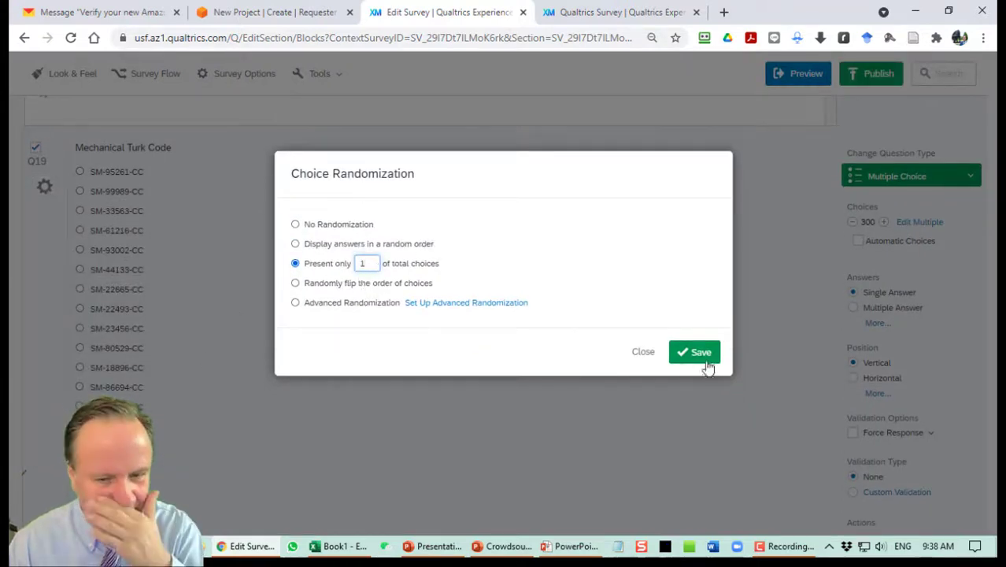
left_click(705, 356)
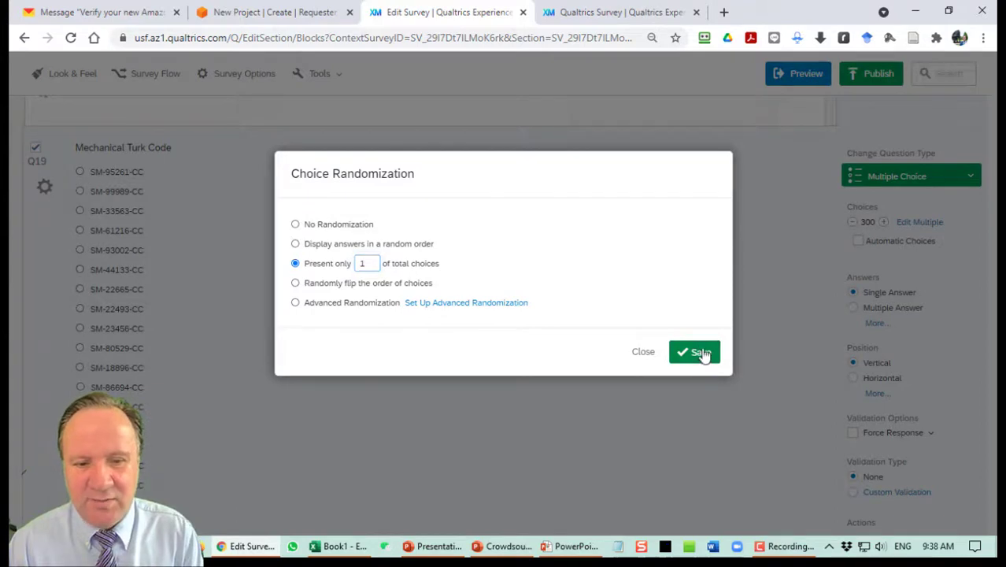
Publish the survey and reload the live survey tab.
left_click(871, 75)
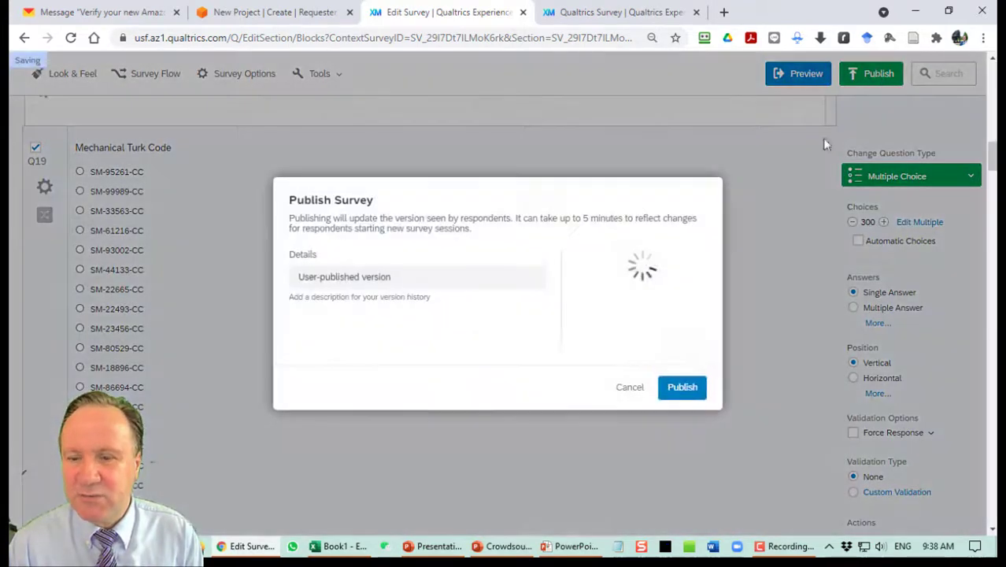
left_click(682, 386)
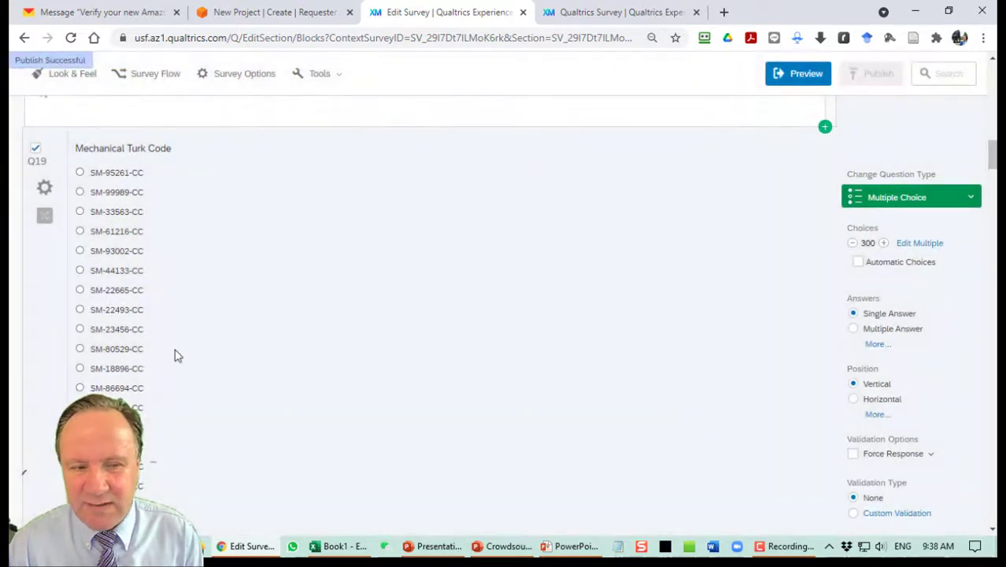
left_click(551, 12)
left_click(71, 38)
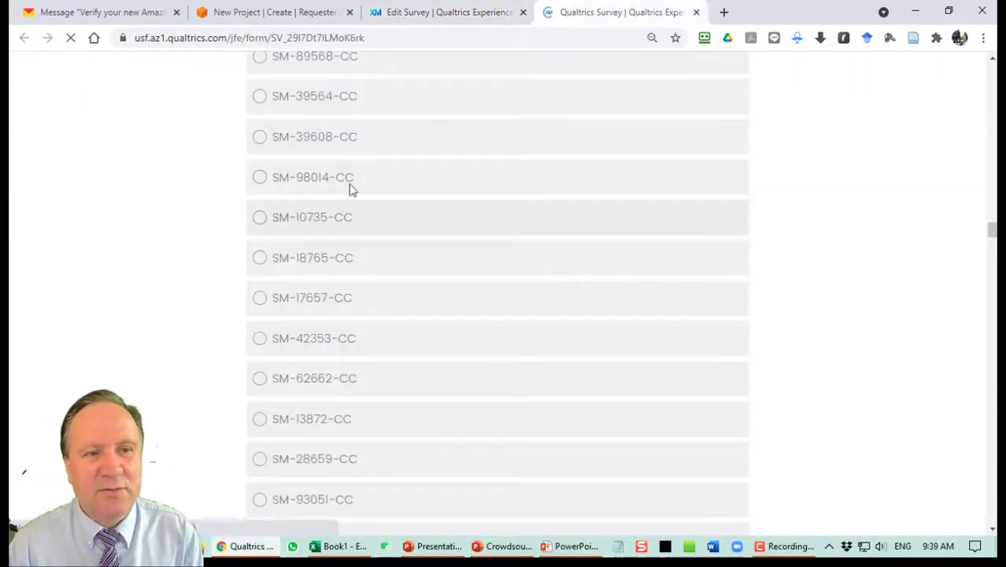
Pick the single offered code SM-87845-CC on the live survey, then go back to the editor.
scroll(405, 216, "down", 20)
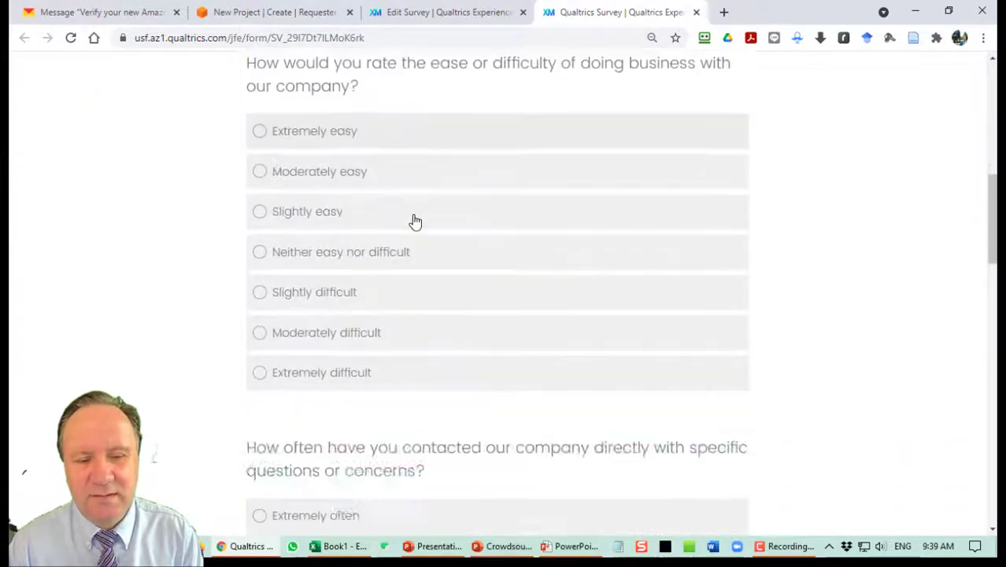
scroll(415, 222, "down", 5)
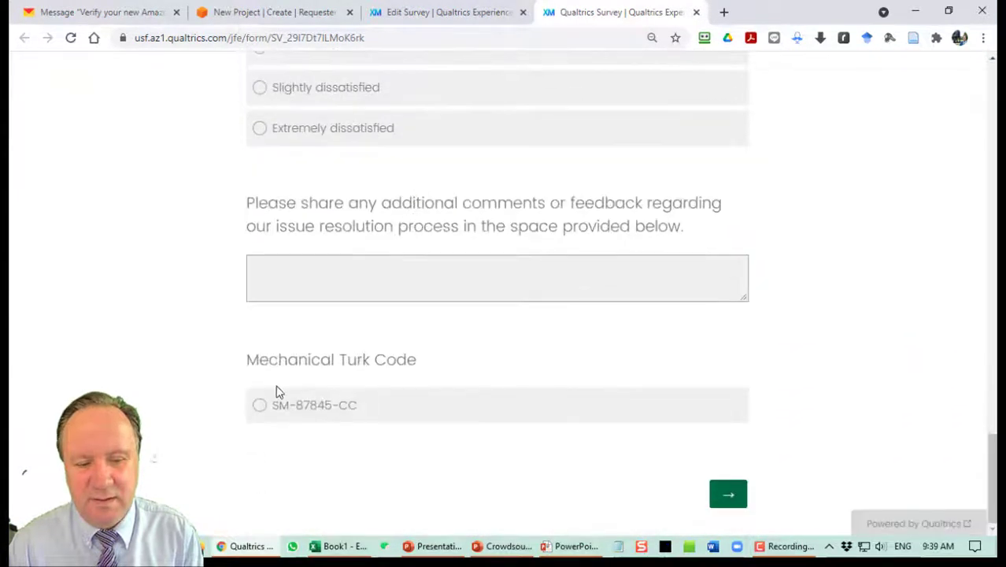
left_click(353, 408)
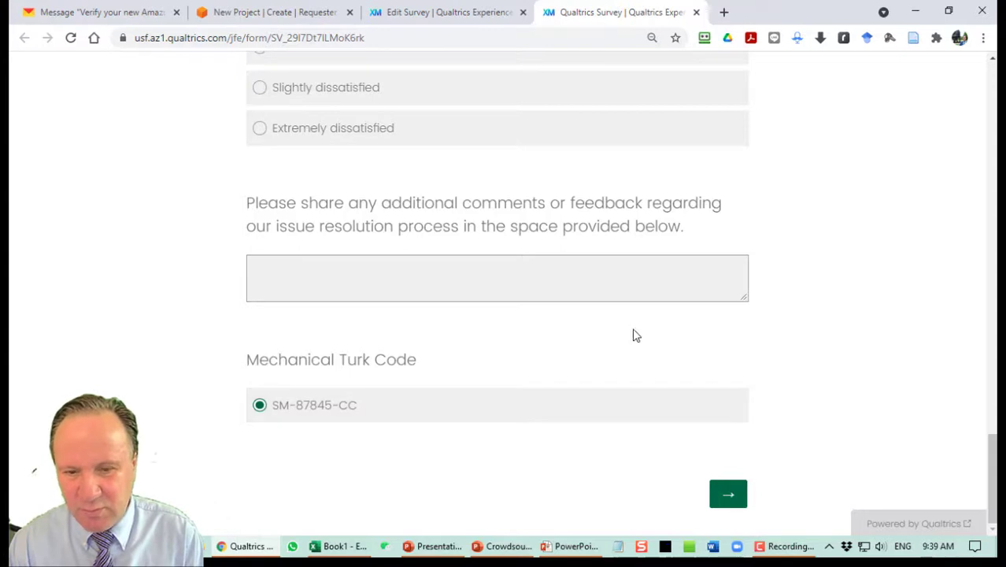
left_click(446, 12)
Insert a page break below Q18 and republish the survey.
scroll(372, 341, "up", 4)
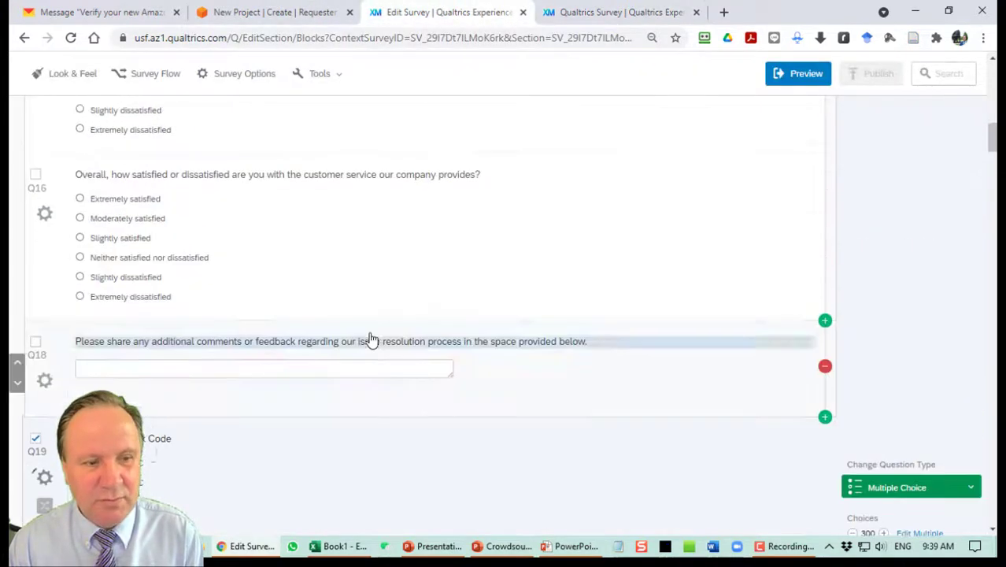
left_click(519, 380)
left_click(896, 508)
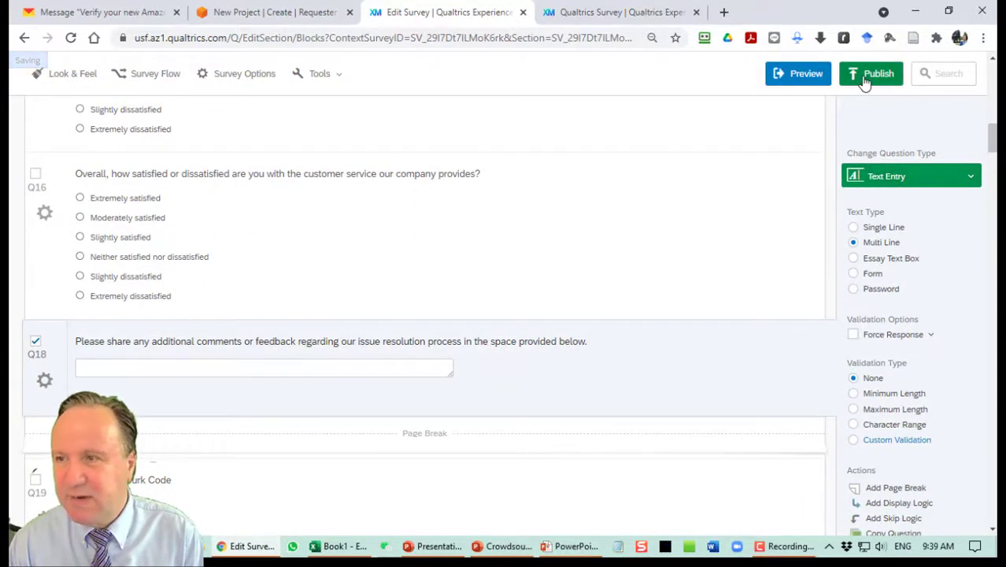
left_click(870, 76)
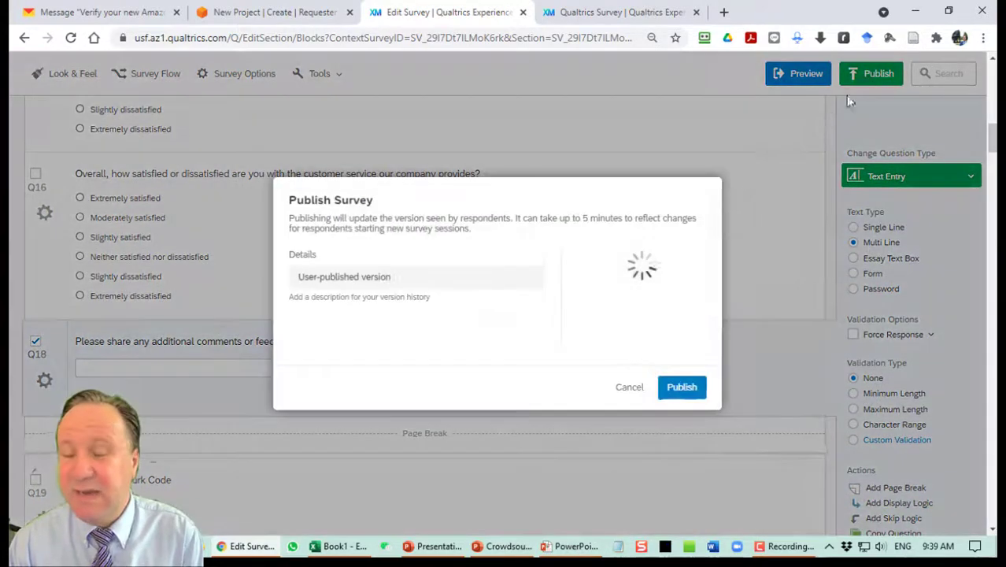
left_click(682, 387)
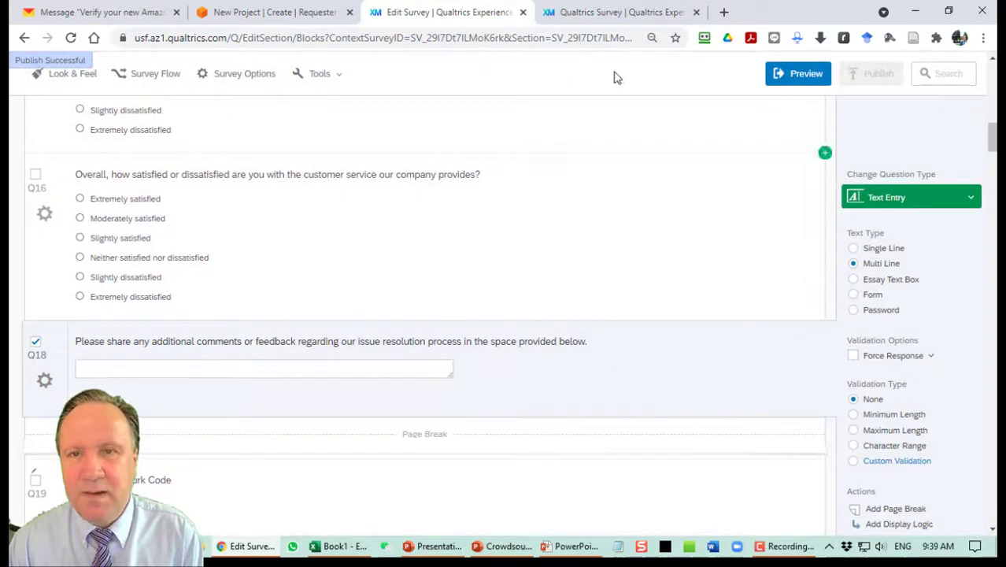
Submit a fresh test response with a Mechanical Turk code, then return to the editor.
left_click(602, 12)
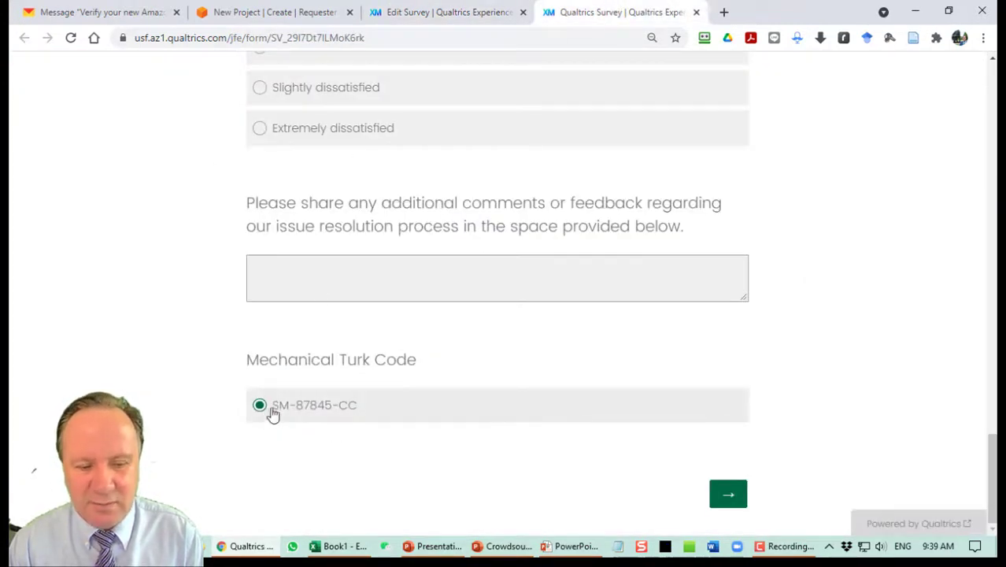
left_click(71, 38)
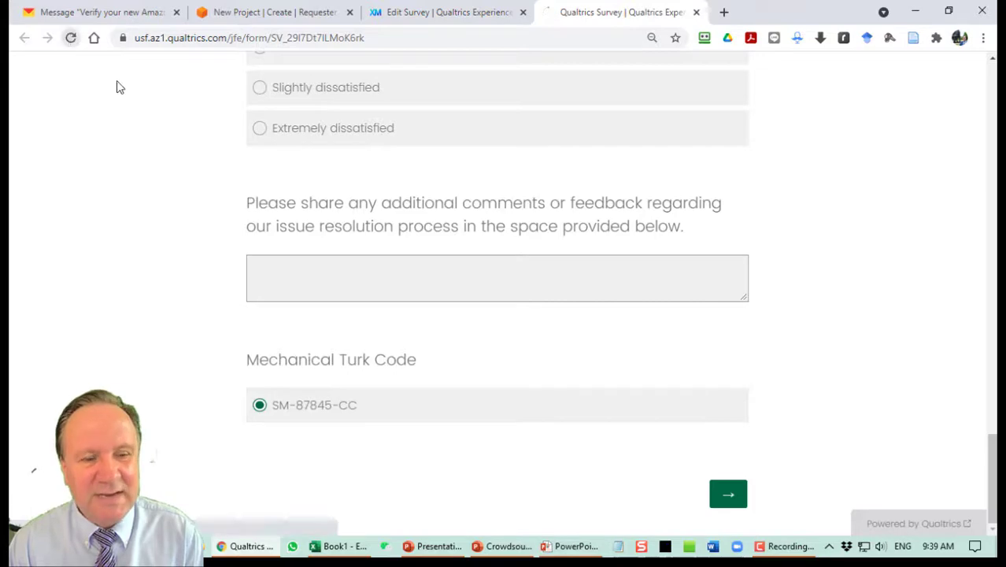
scroll(422, 321, "down", 4)
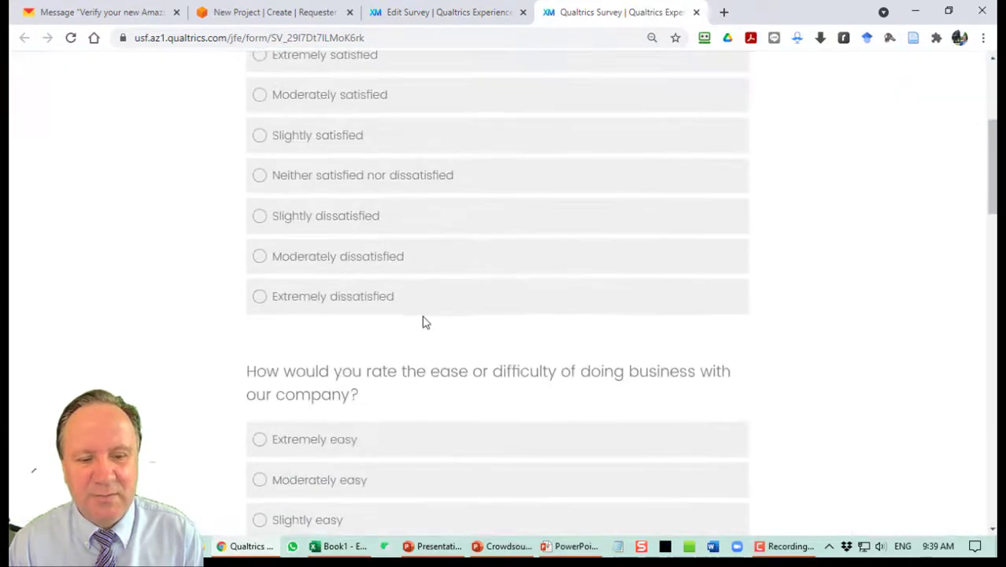
left_click(364, 230)
scroll(495, 276, "down", 7)
scroll(507, 278, "down", 4)
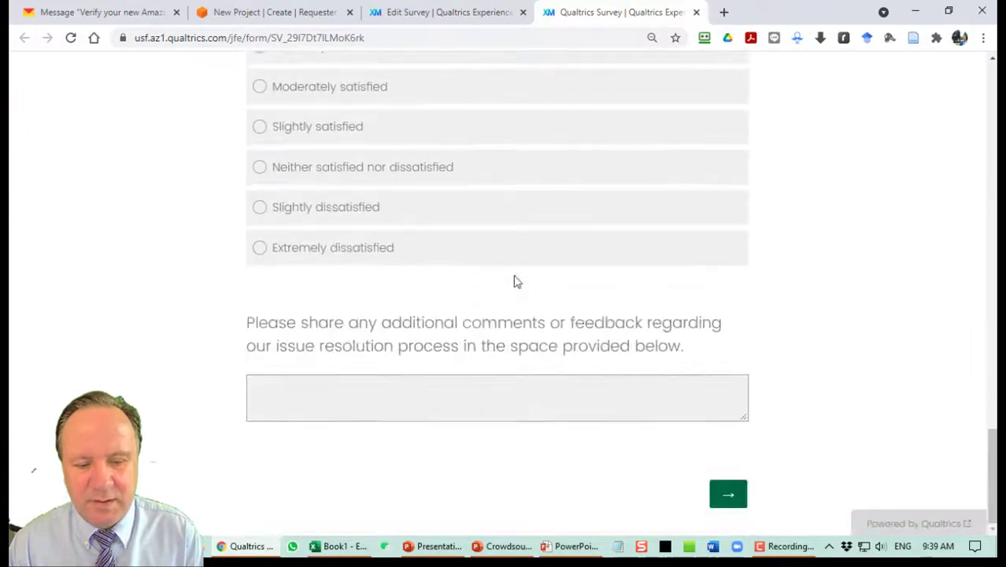
left_click(730, 493)
left_click(307, 221)
left_click(744, 308)
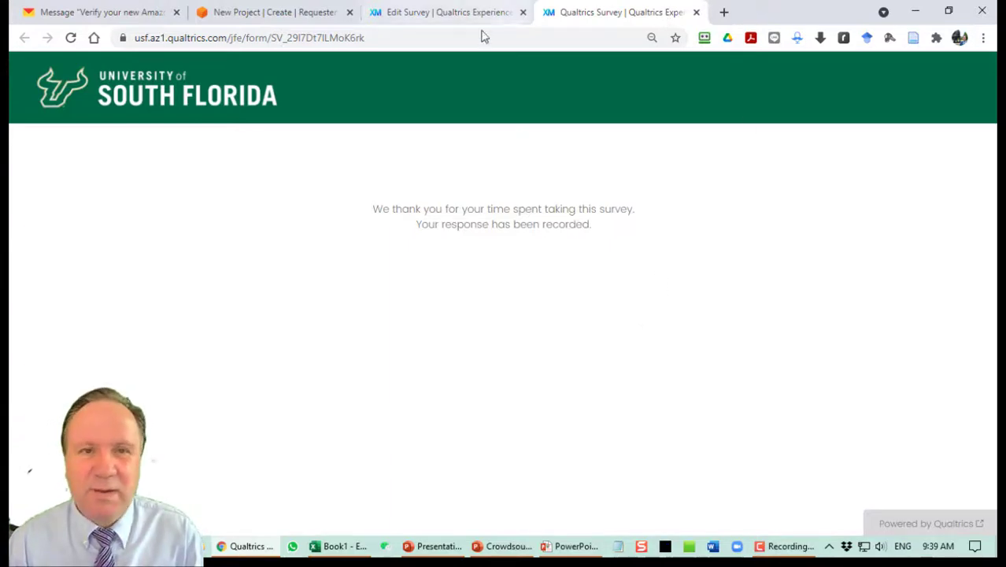
left_click(461, 14)
Delete the long Mechanical Turk Code question from the survey.
scroll(407, 373, "down", 3)
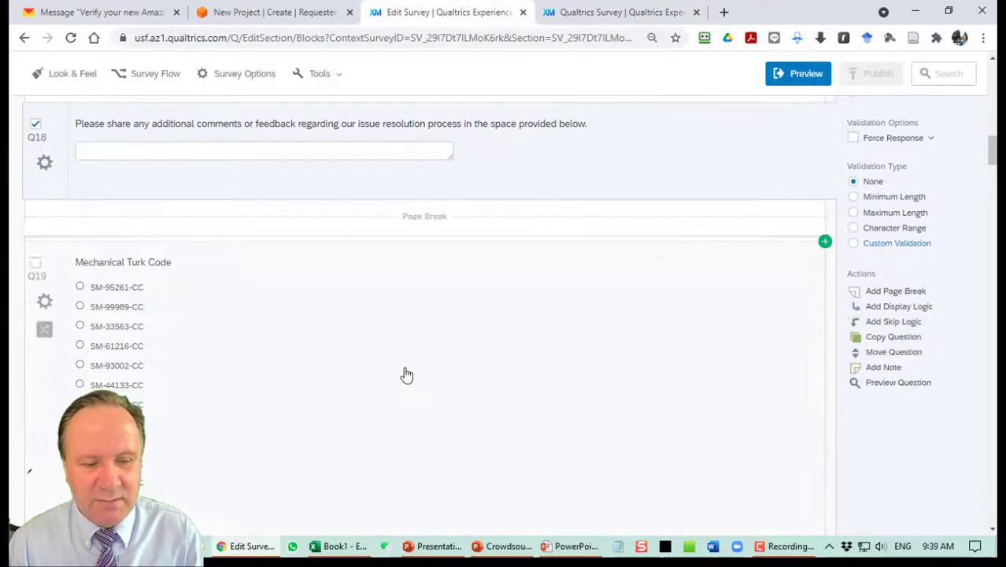
scroll(722, 378, "down", 5)
scroll(272, 337, "down", 15)
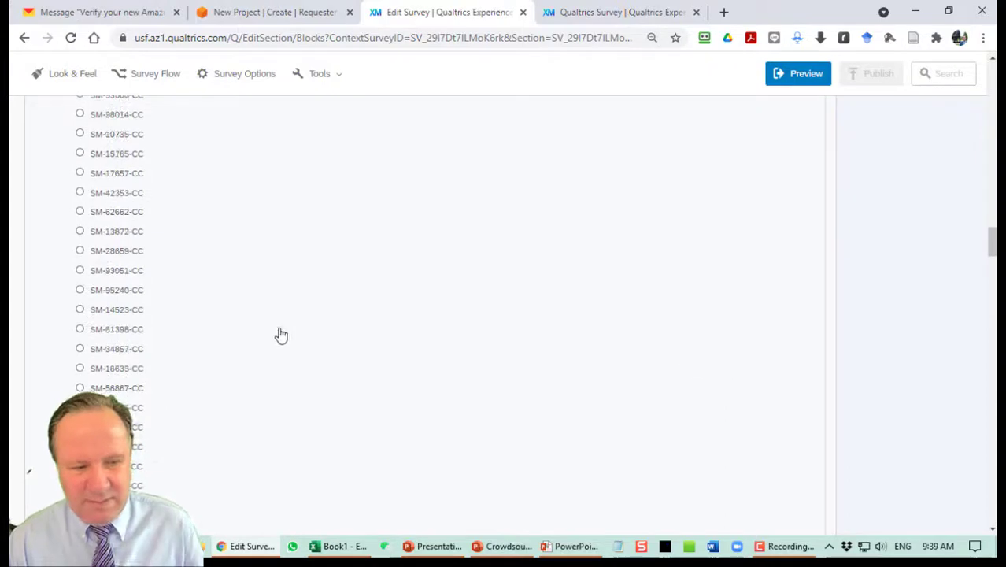
scroll(499, 295, "up", 3)
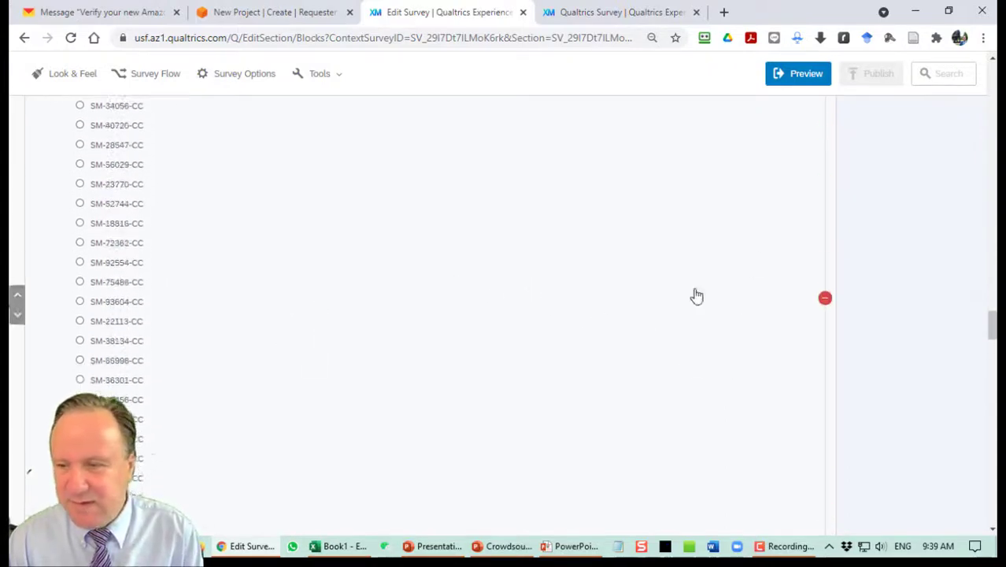
left_click(825, 300)
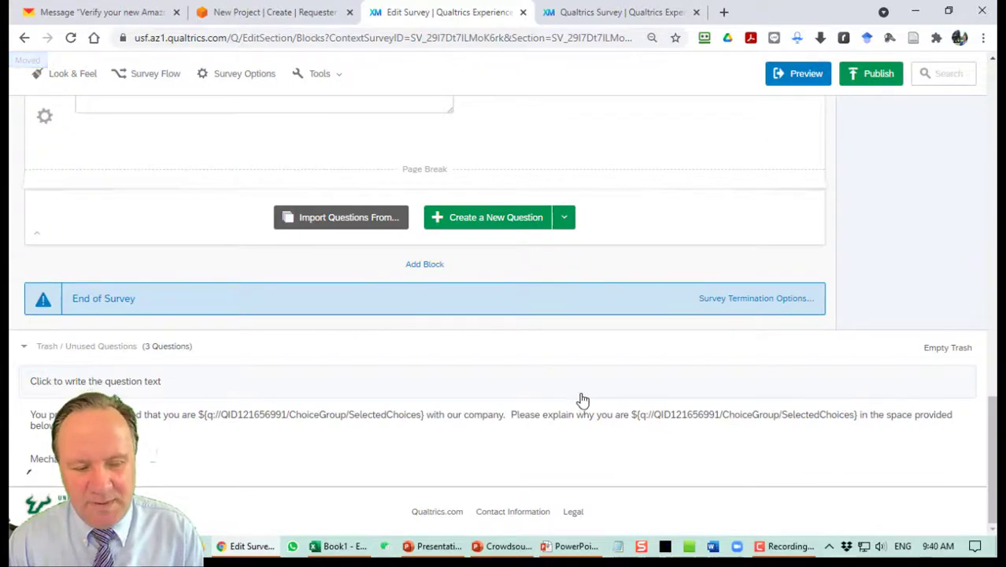
Publish the edited survey and confirm in the Publish dialog.
scroll(583, 400, "up", 20)
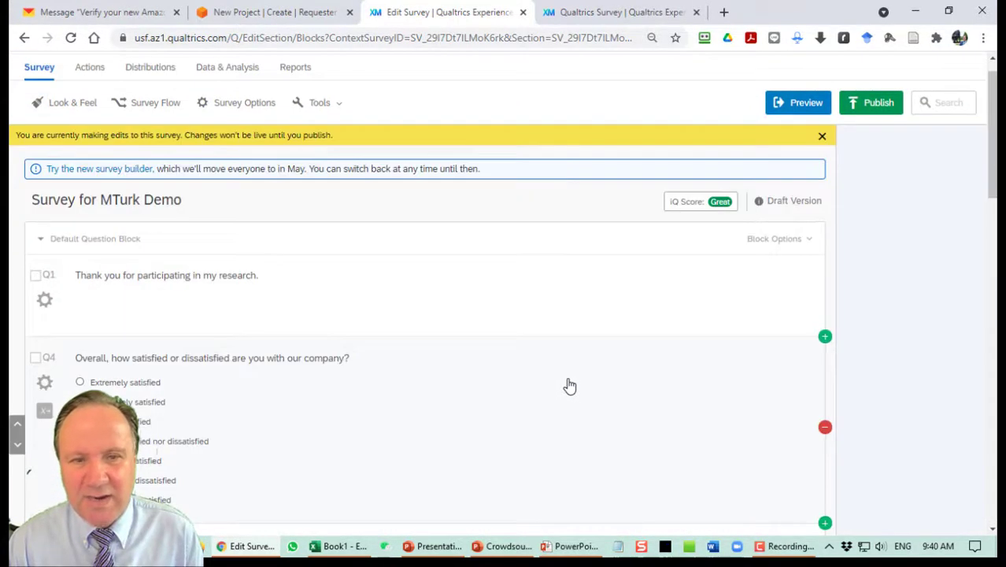
left_click(886, 107)
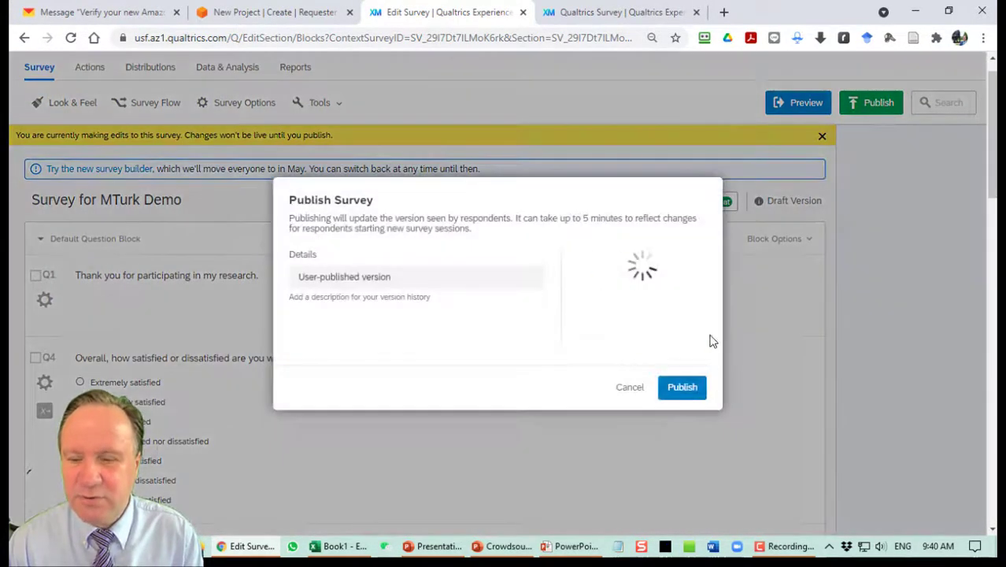
left_click(675, 393)
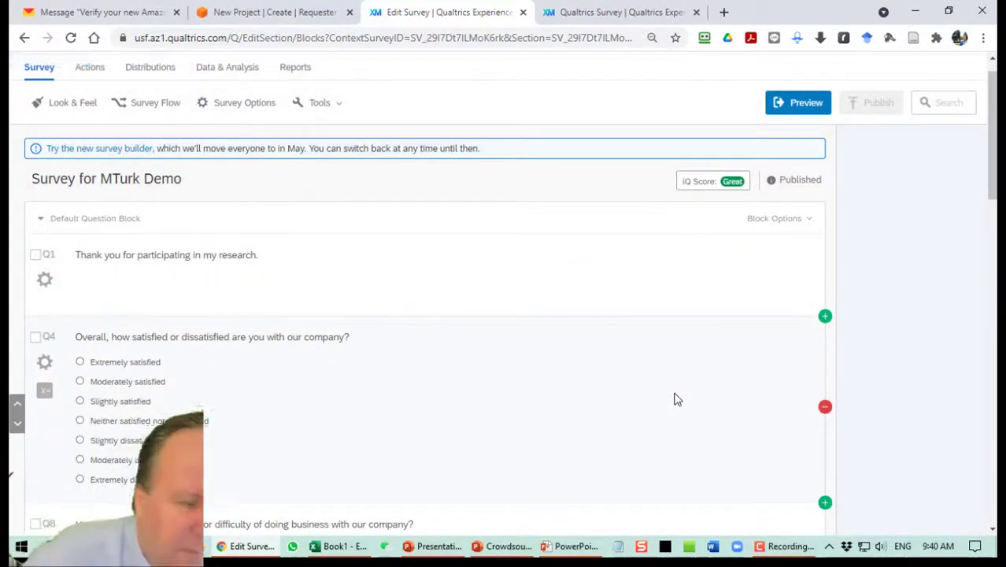
Add an Embedded Data element named RandomSurveyID to the survey flow.
left_click(140, 108)
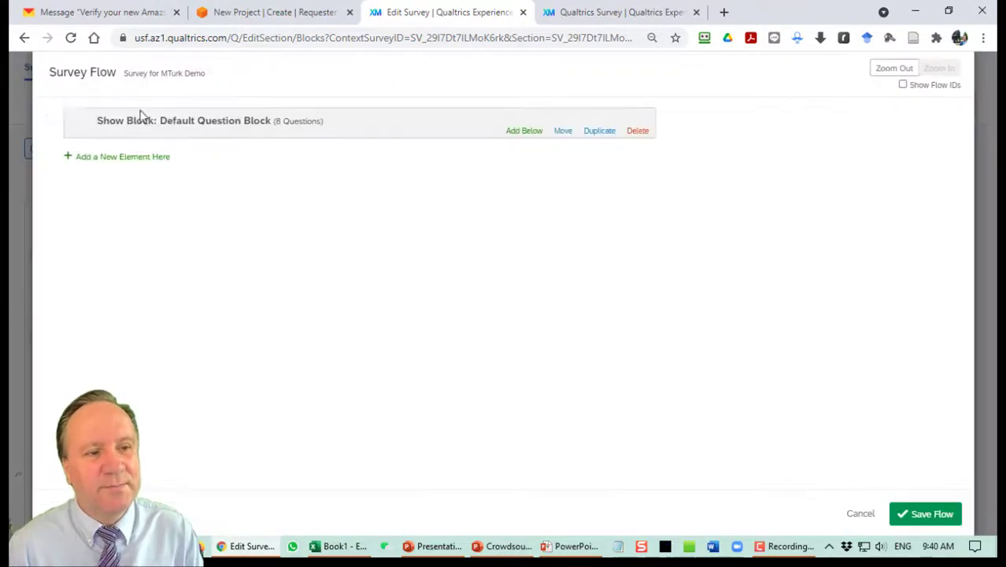
left_click(157, 157)
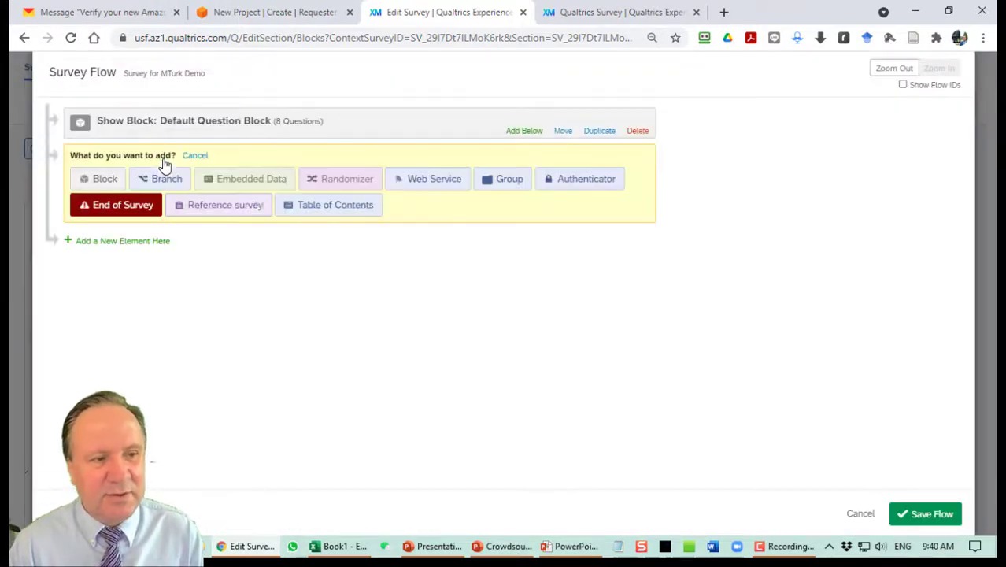
left_click(259, 181)
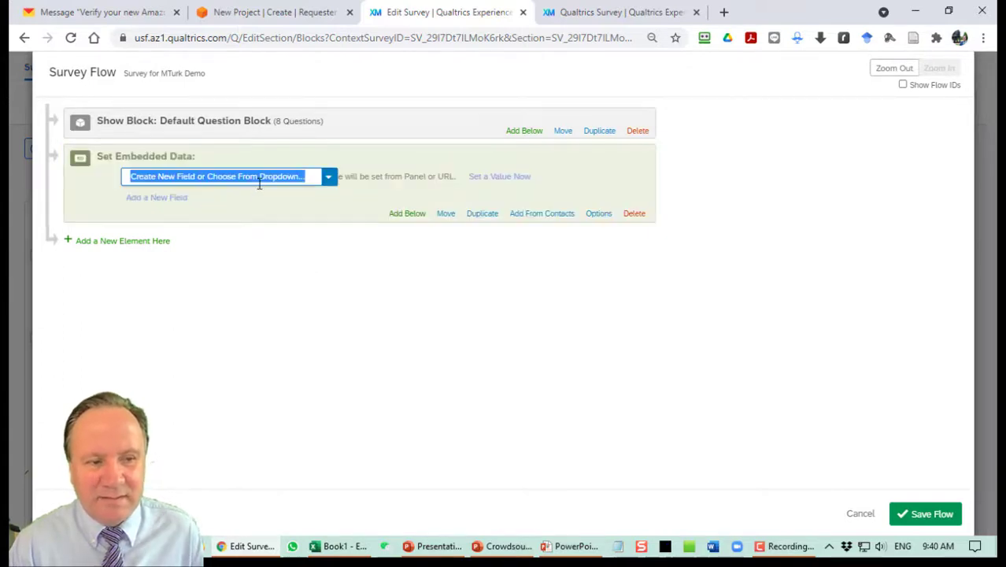
type("Random")
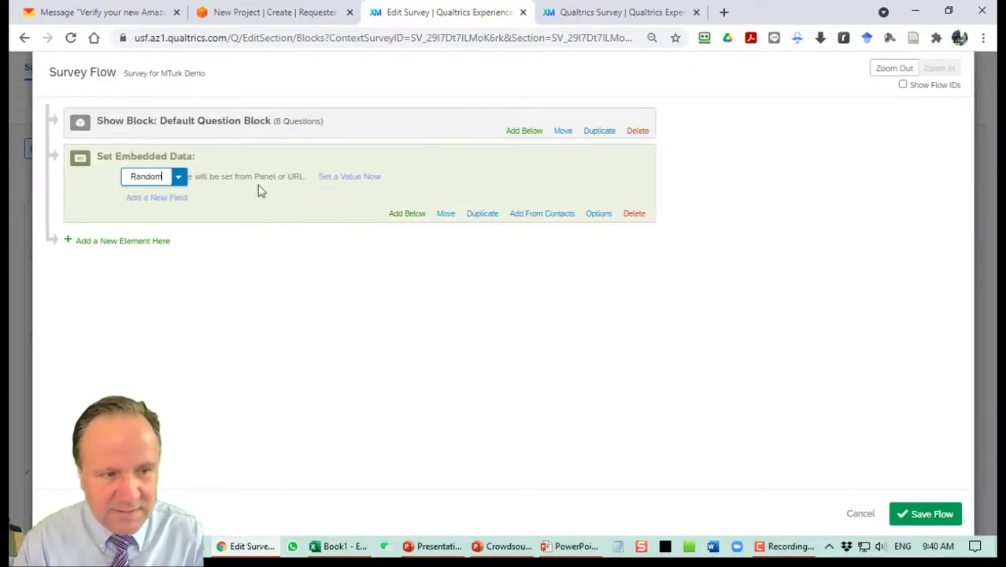
type("SurveyUD")
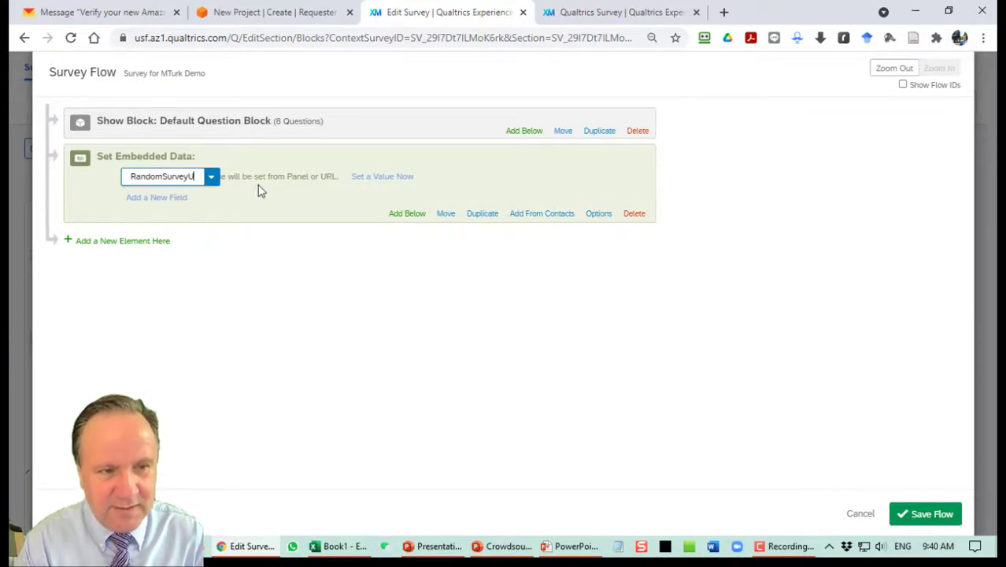
key("BackSpace")
key("BackSpace")
type("ID")
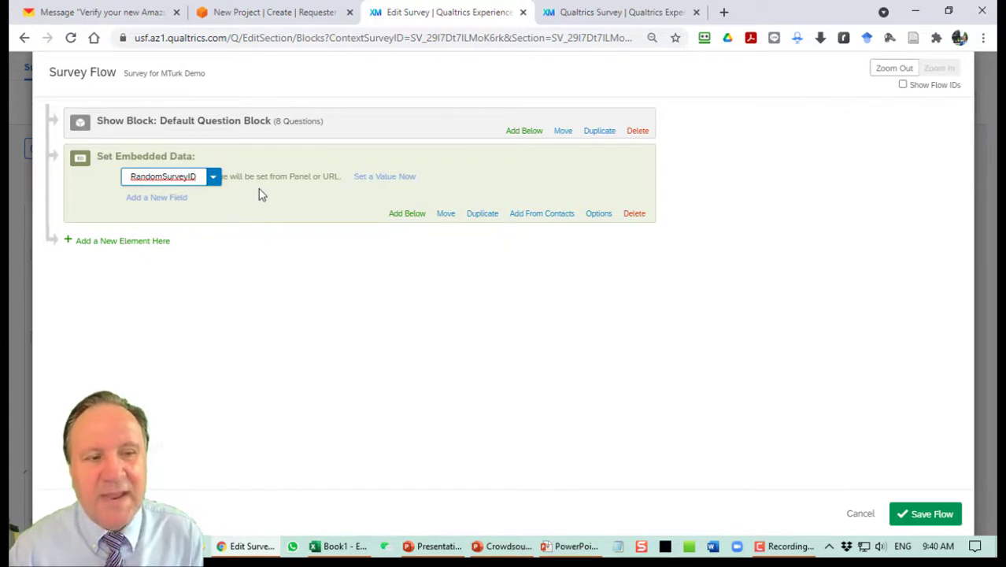
key("Return")
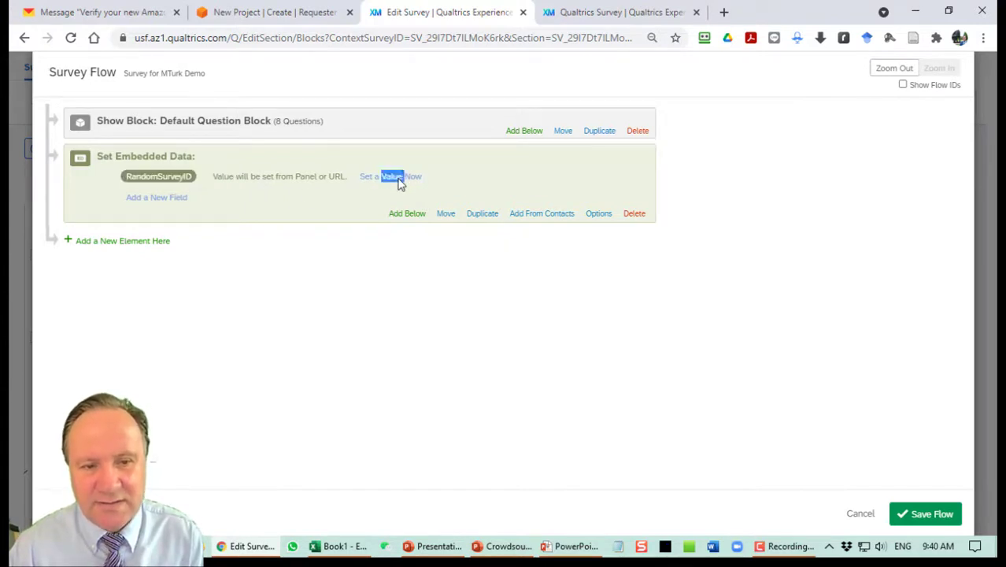
Set RandomSurveyID's value to a random integer between 10000 and 99999.
left_click(400, 182)
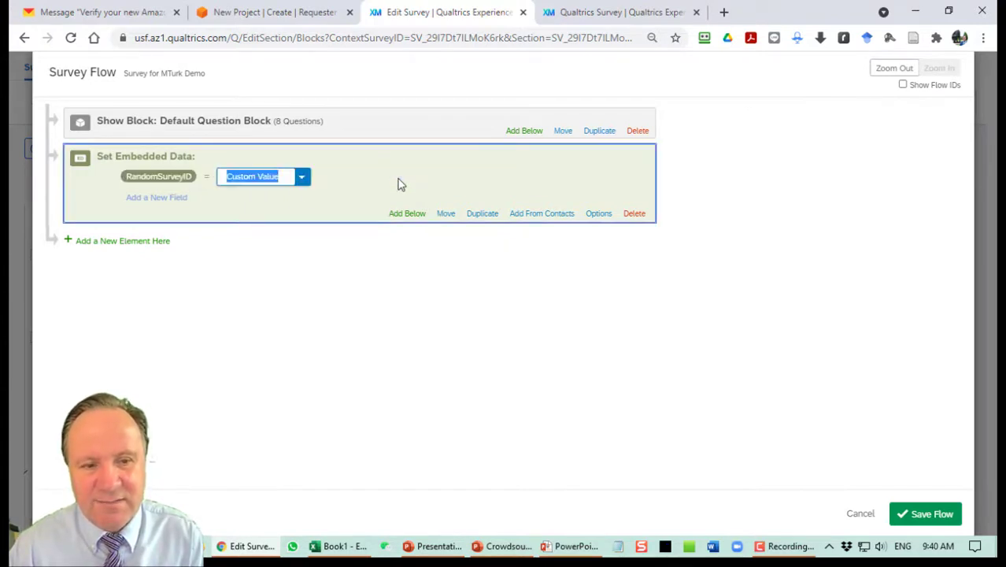
left_click(301, 180)
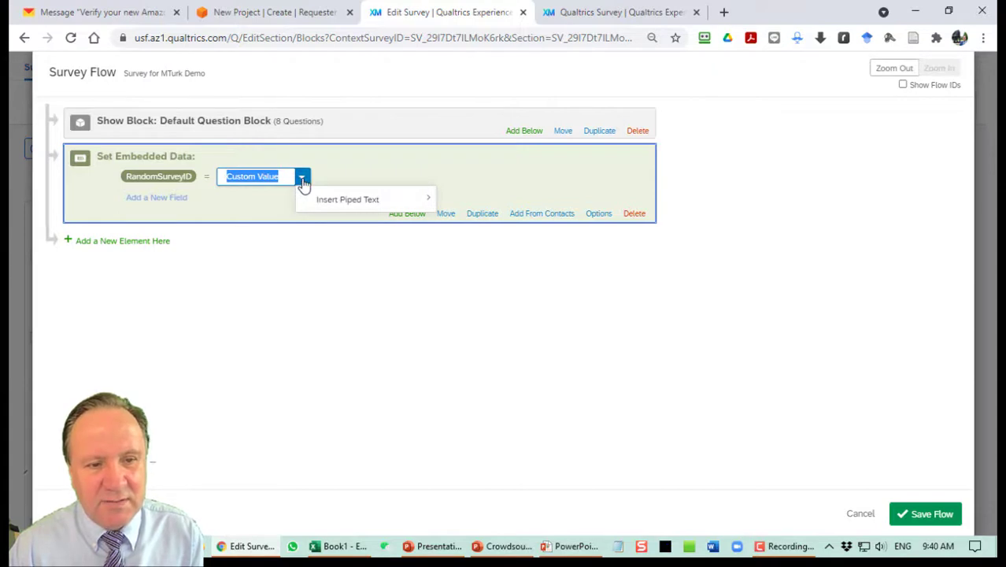
mouse_move(333, 207)
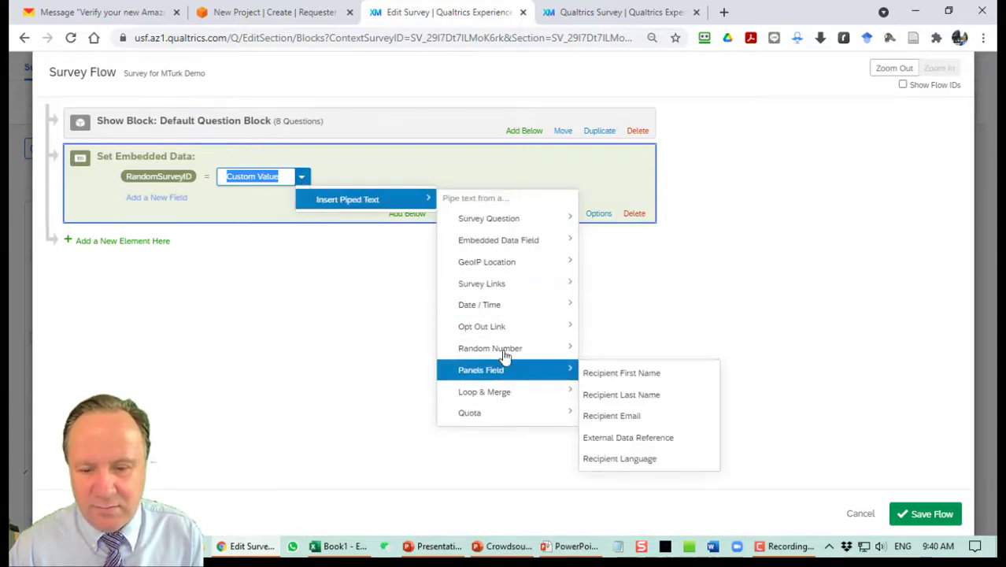
mouse_move(504, 356)
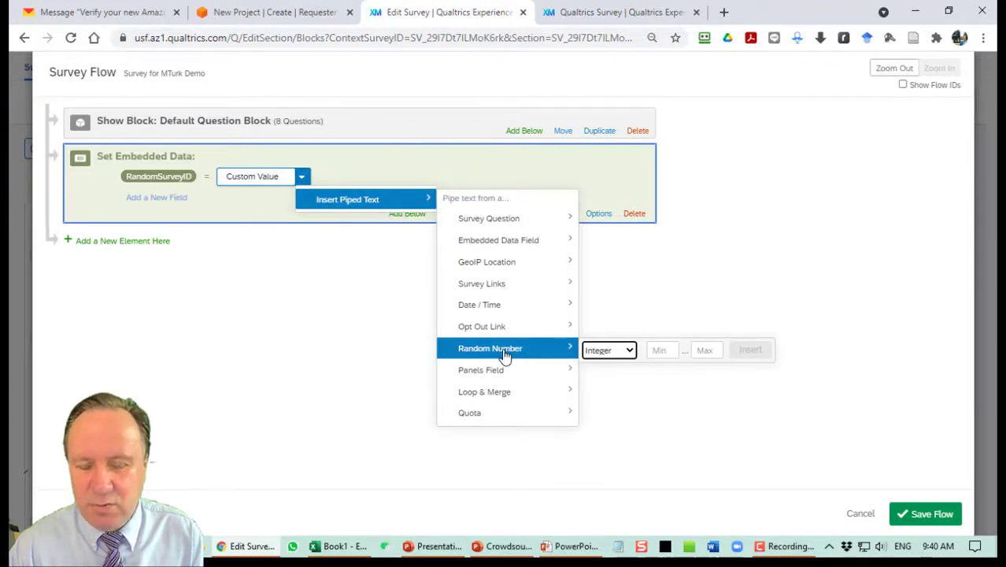
left_click(659, 352)
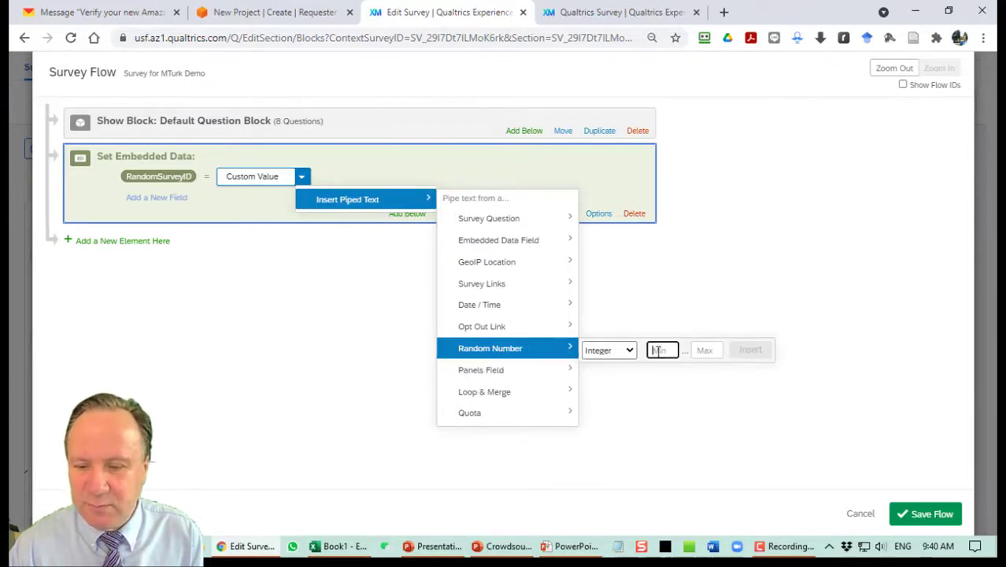
type("1000")
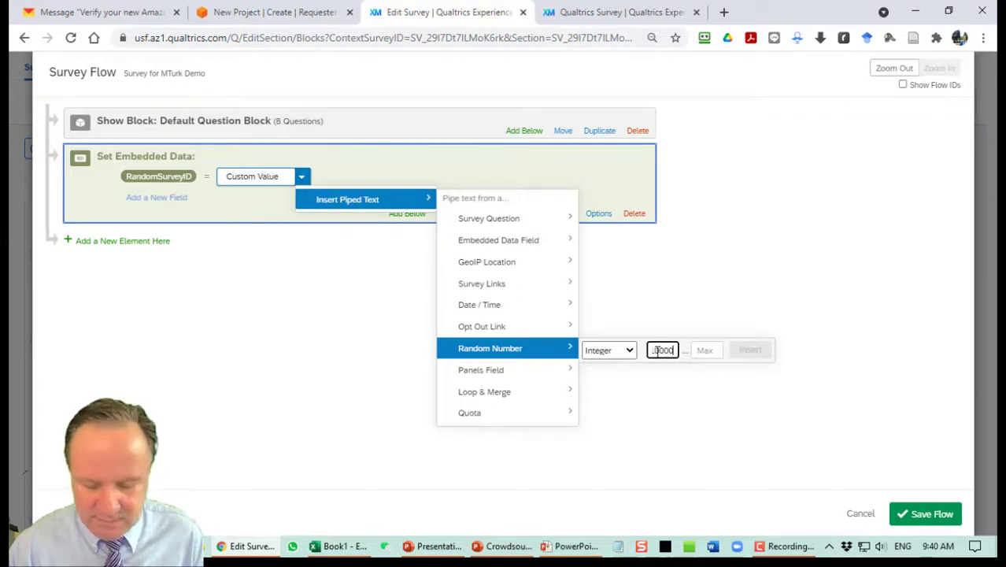
key("Tab")
type("99")
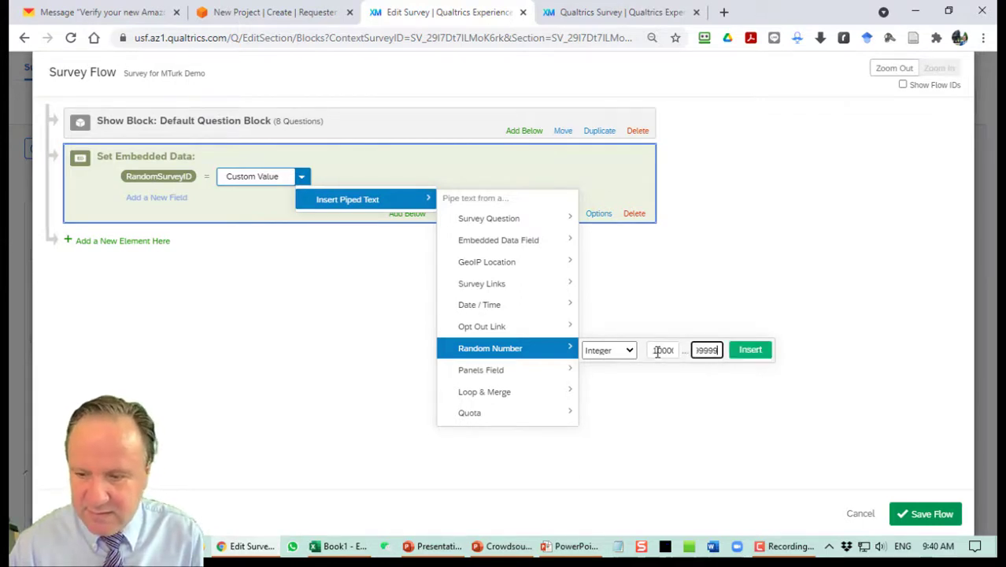
left_click(758, 356)
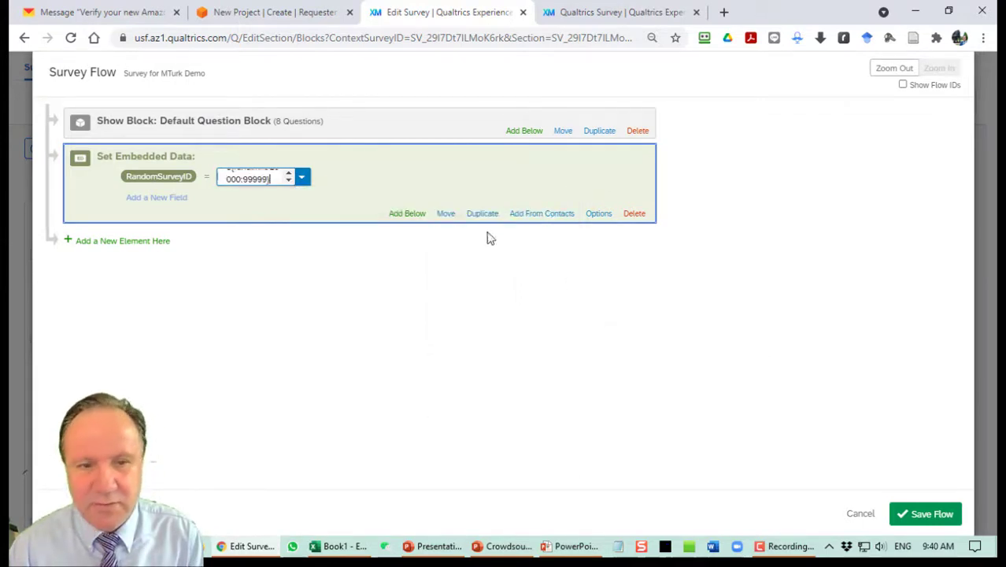
left_click(580, 186)
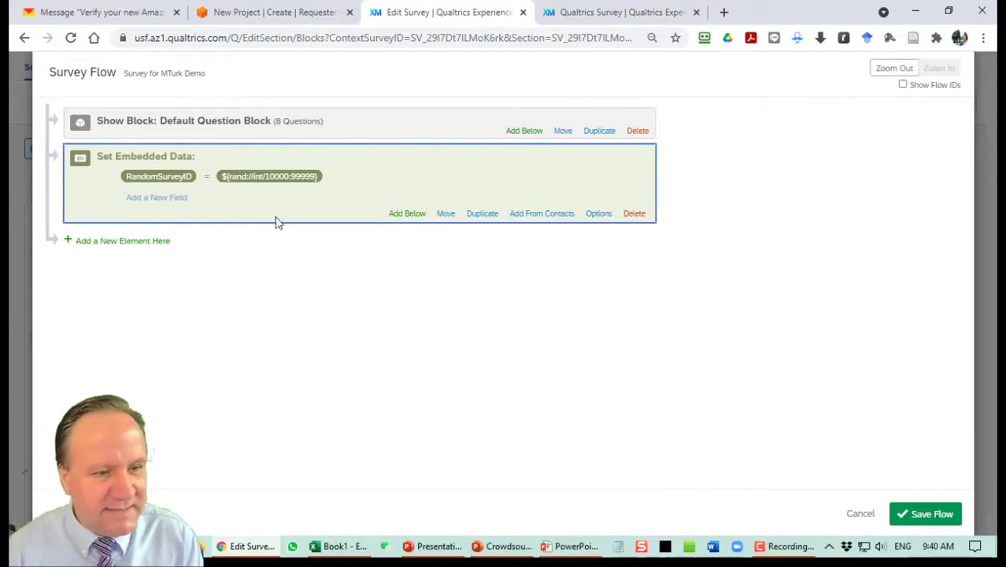
Move the Default Question Block below the Set Embedded Data element and save the flow.
left_click_drag(451, 211, 437, 130)
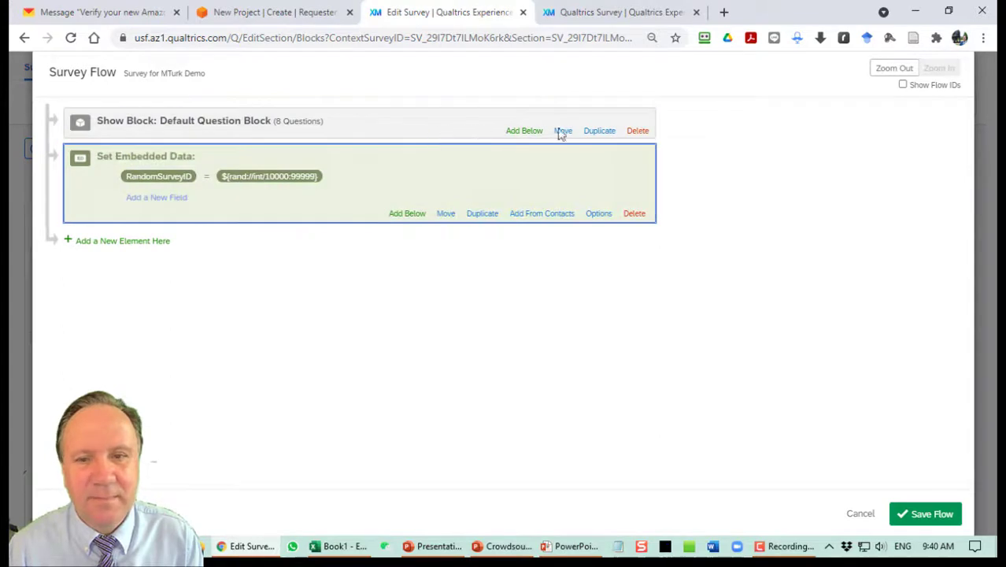
left_click_drag(564, 131, 569, 263)
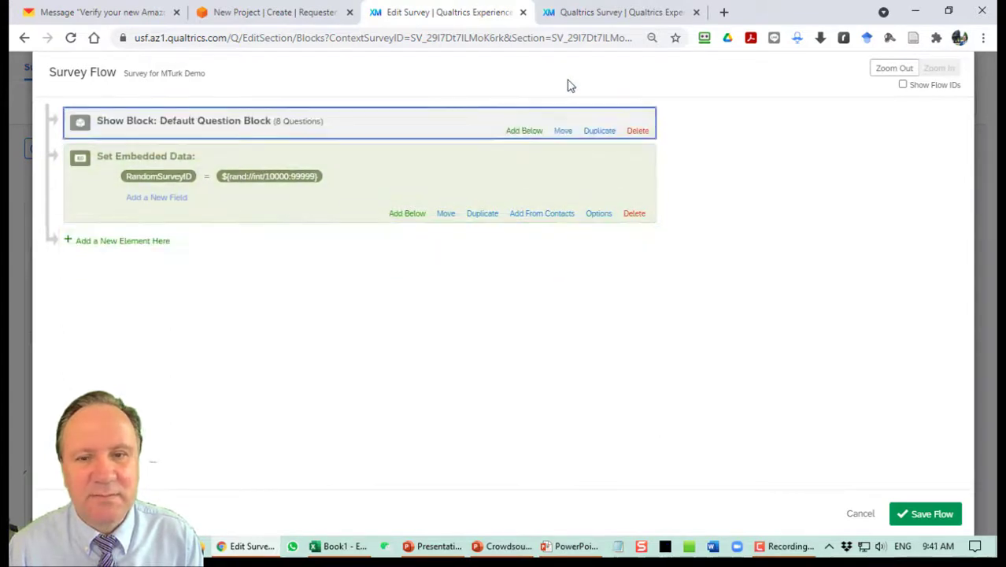
left_click_drag(561, 132, 563, 271)
left_click_drag(564, 128, 568, 245)
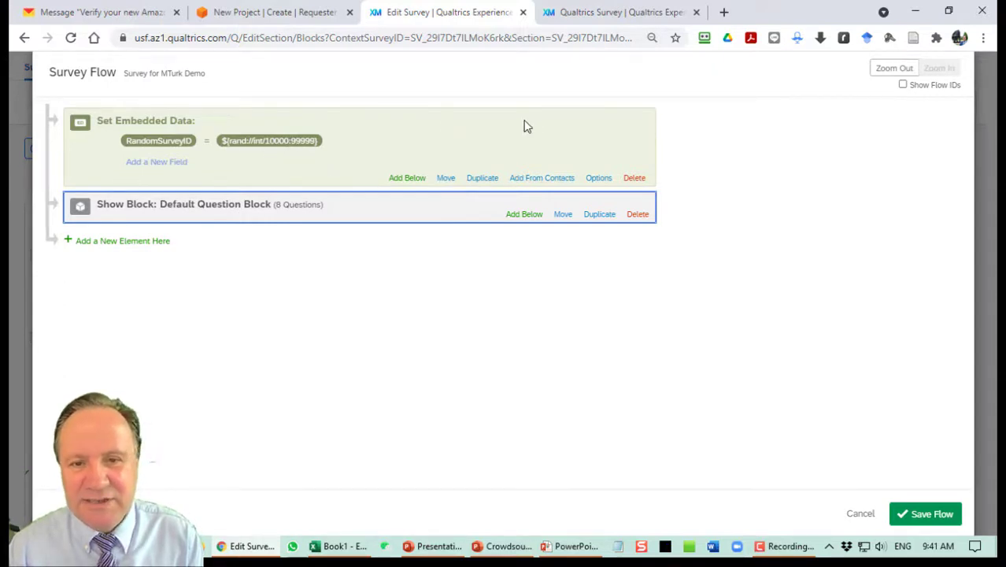
left_click(936, 518)
Add a new question at the end of the block as Descriptive Text.
scroll(473, 338, "down", 15)
scroll(460, 377, "up", 2)
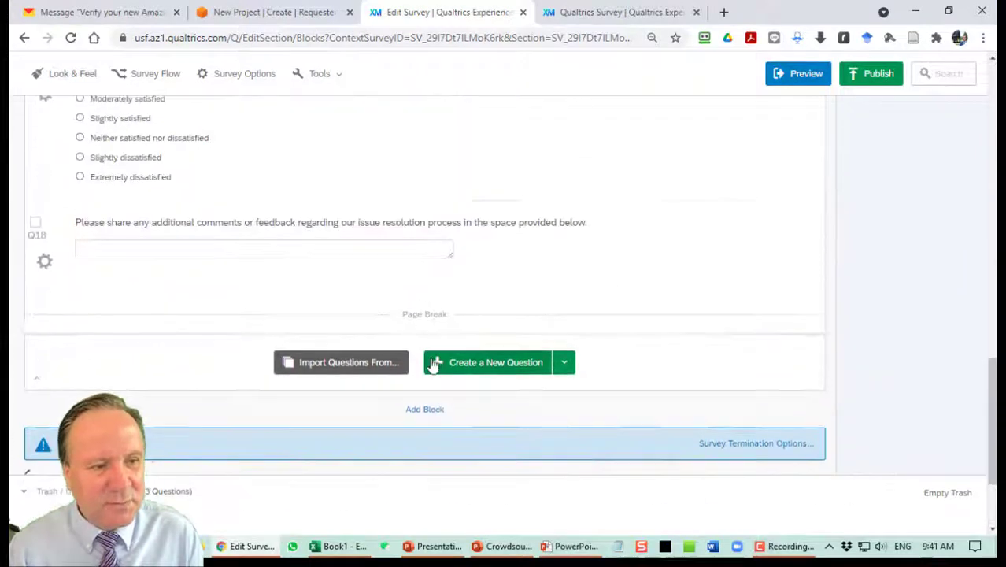
left_click(499, 367)
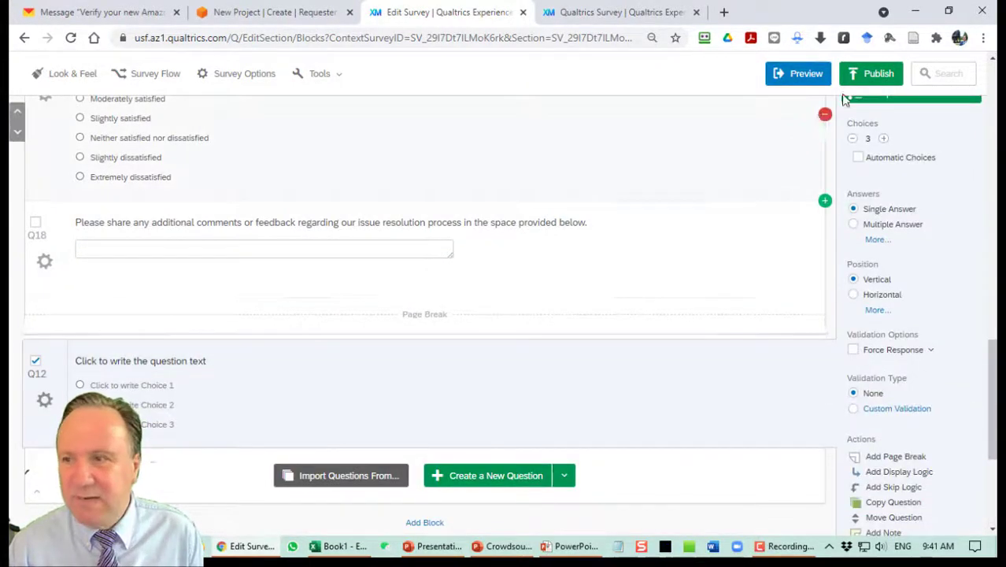
scroll(872, 123, "up", 1)
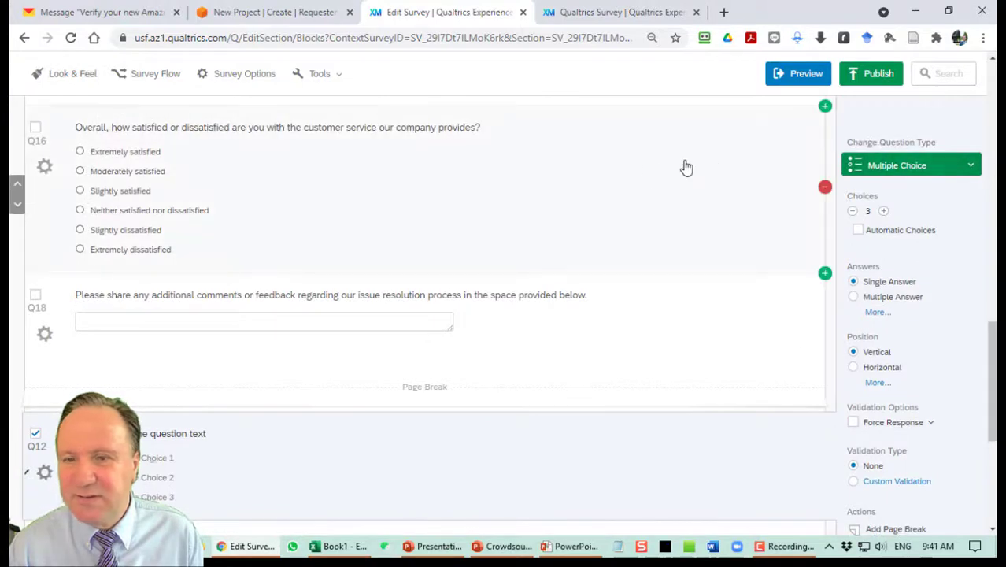
left_click(855, 169)
left_click(600, 91)
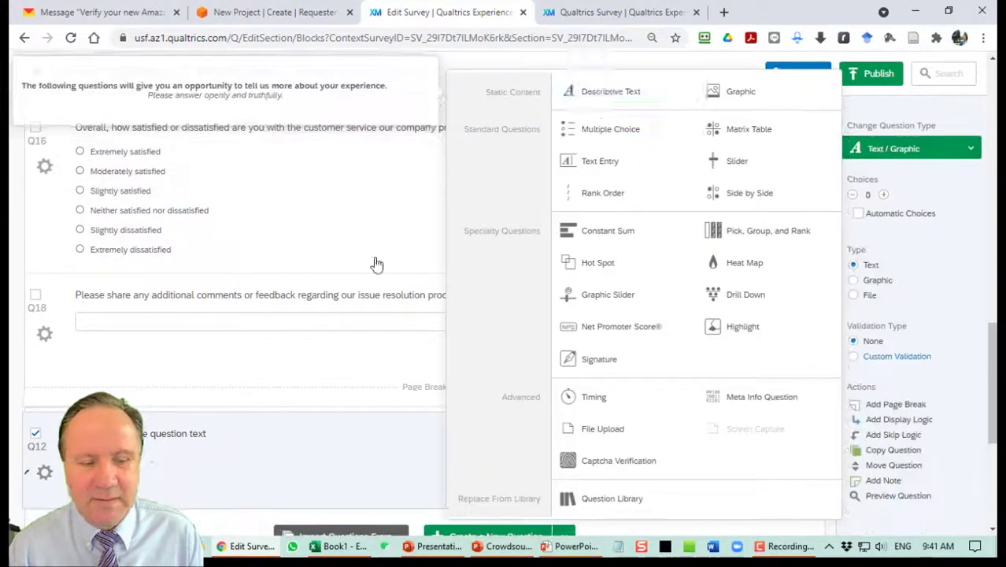
Enter 'Thank you for your time.' and 'Here is your Mechanical Turk Code:' on separate lines.
left_click(287, 220)
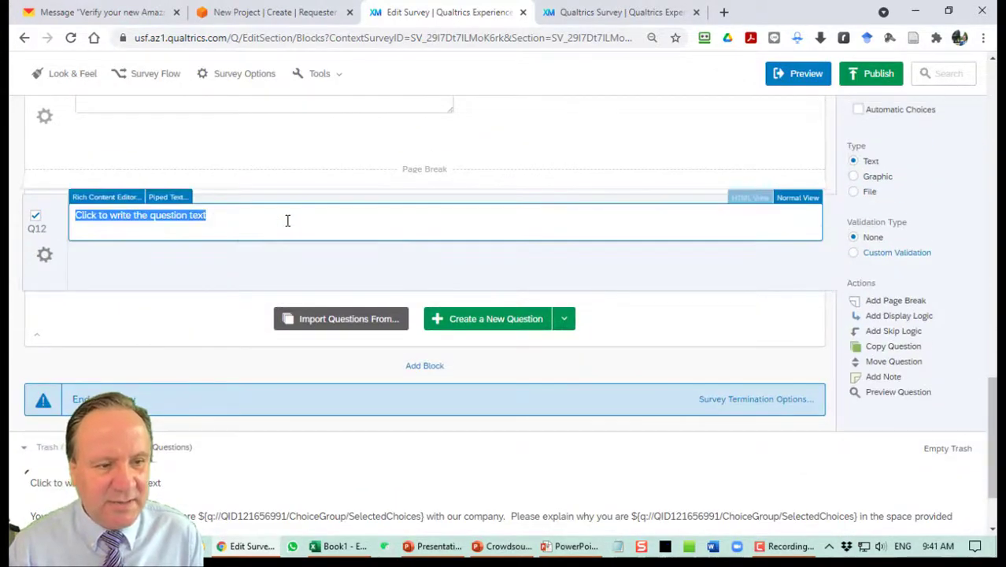
type("Thank you ")
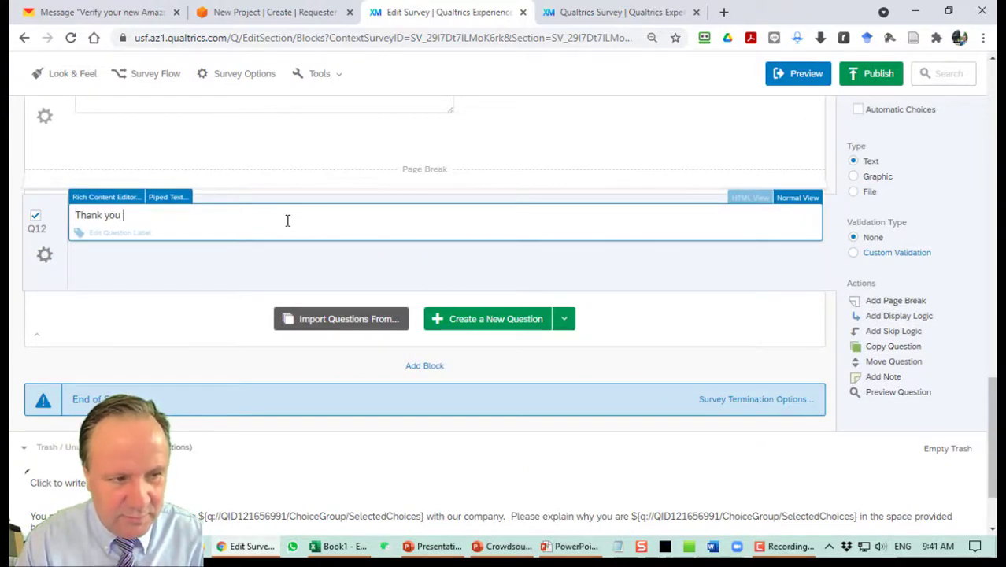
type("for yo")
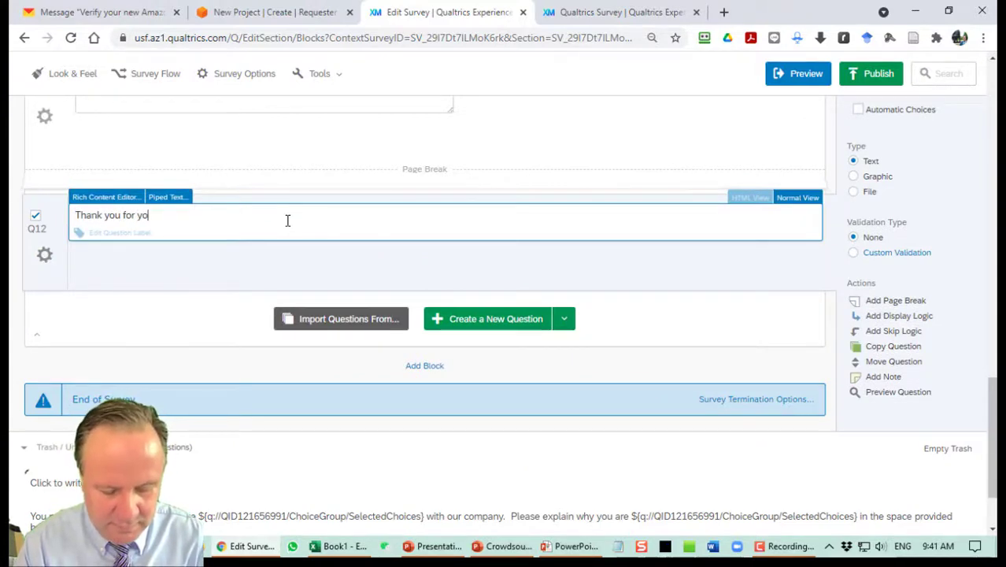
type("ur time.")
key("Return")
type("Here is your Mechanical Turk Code:")
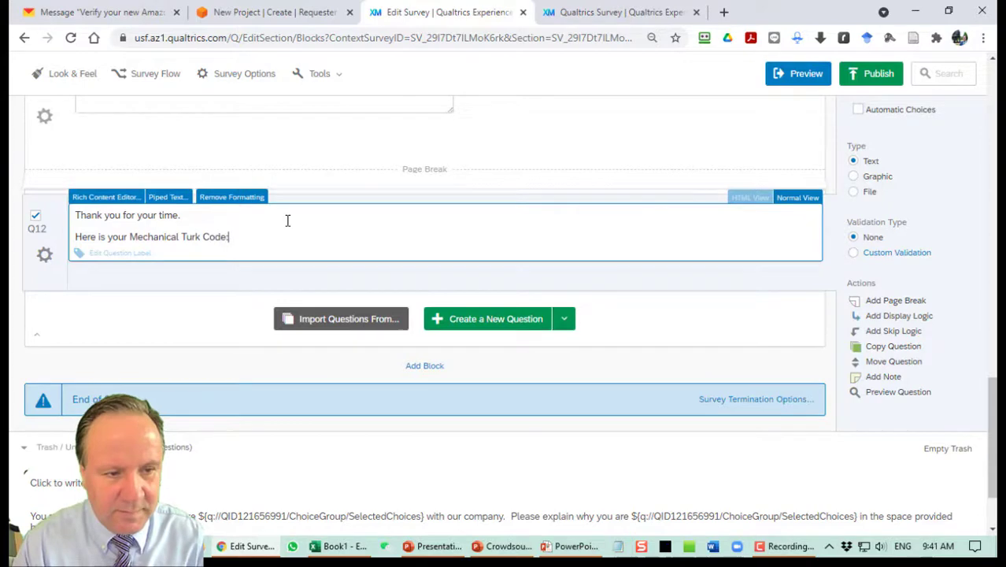
key("Return")
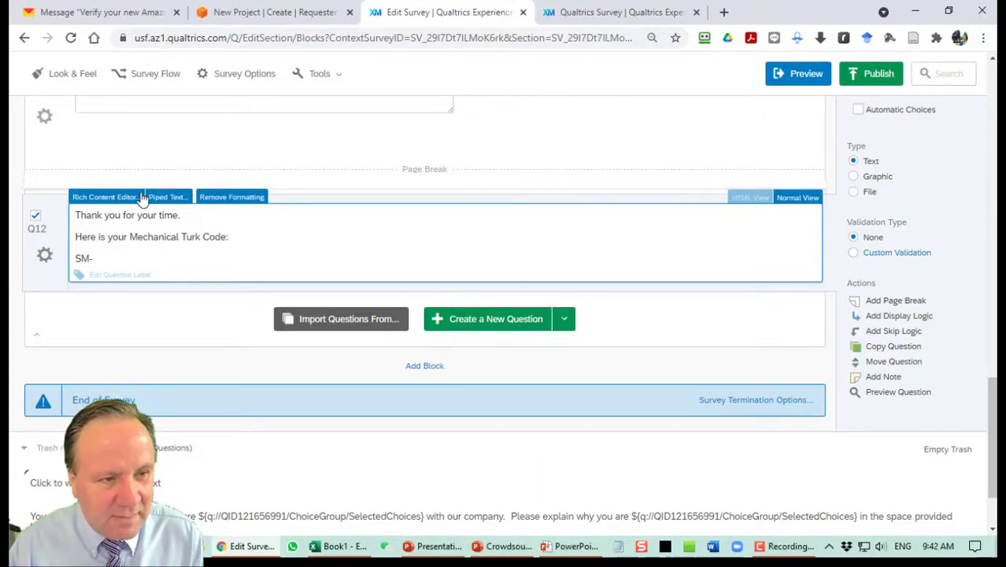
Pipe the RandomSurveyID field so the code line reads SM-${e://Field/RandomSurveyID}-CC, then view Survey Flow.
left_click(163, 202)
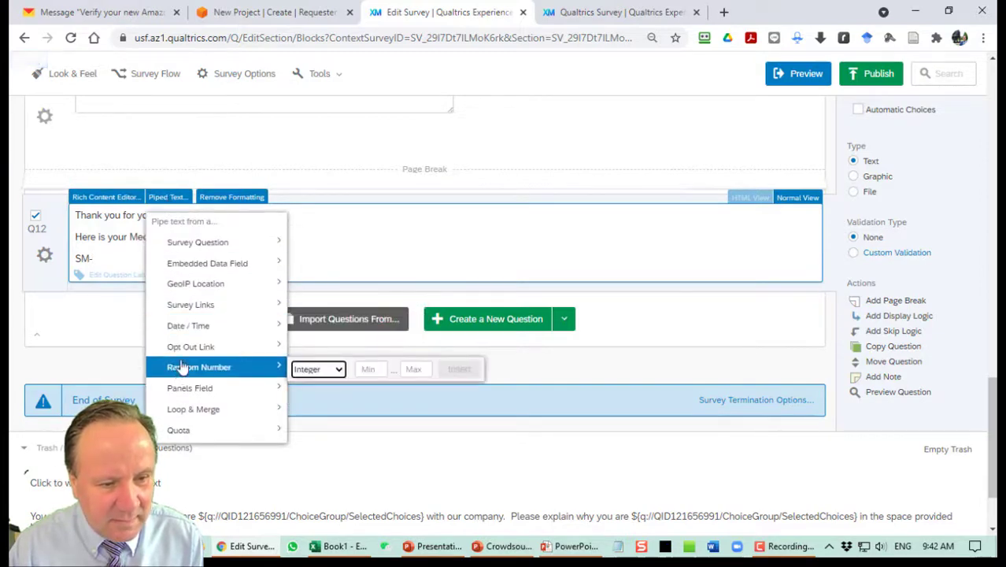
mouse_move(194, 270)
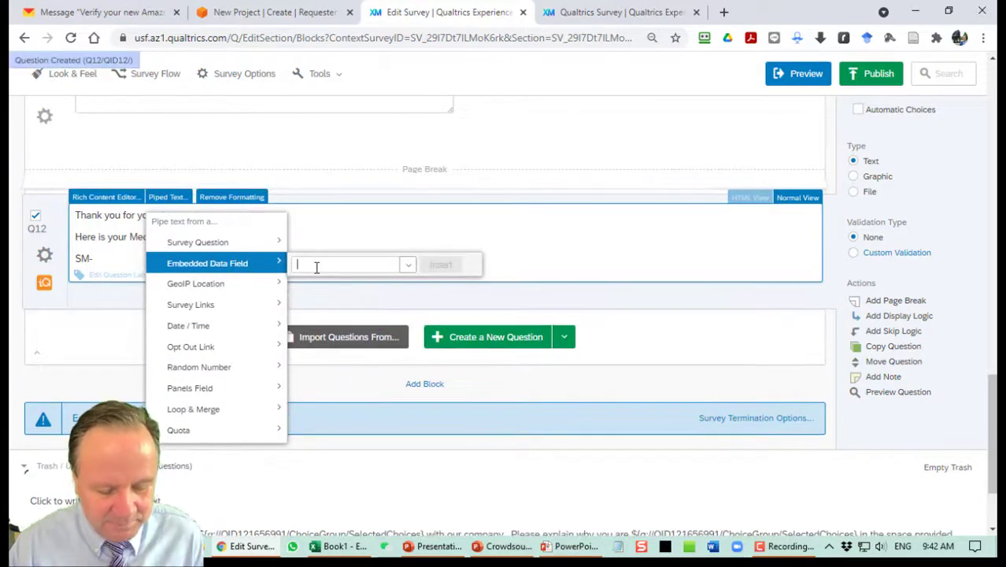
type("Random")
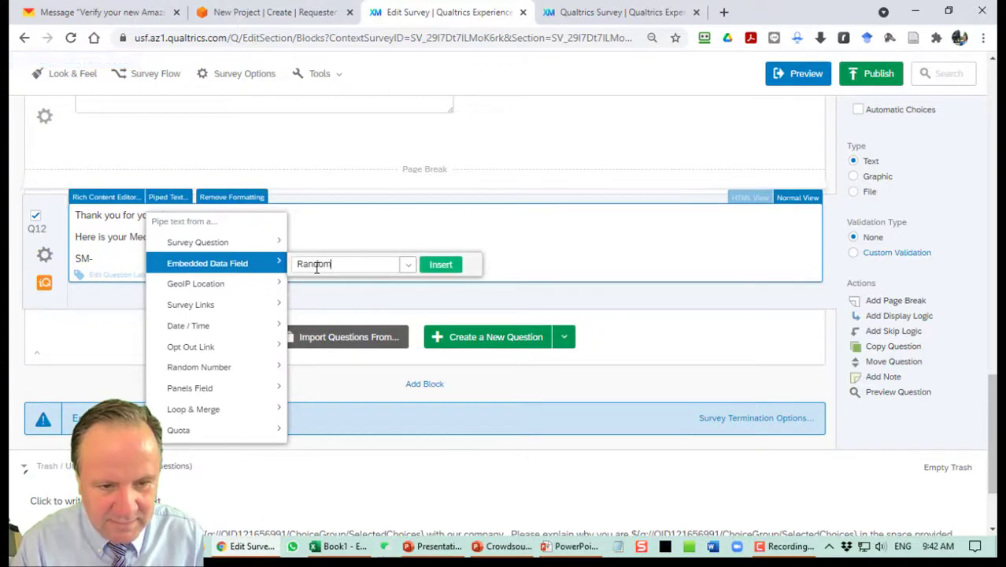
type("SurveyID")
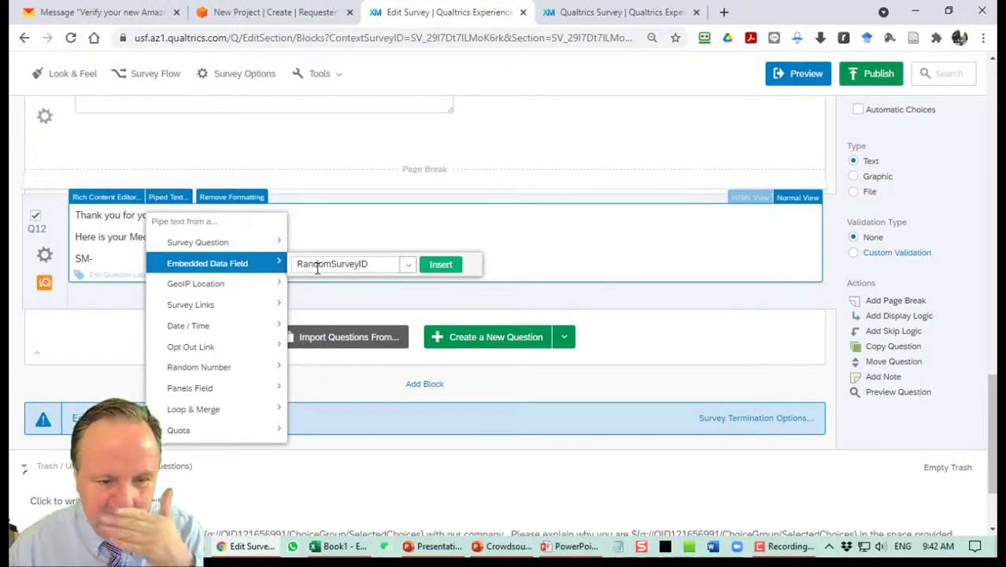
left_click(440, 266)
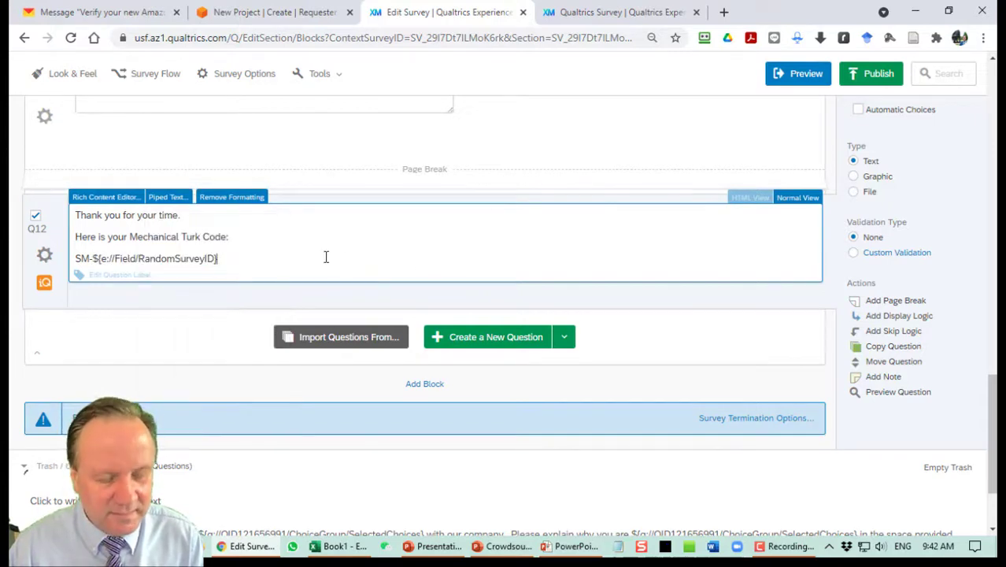
type("-CC")
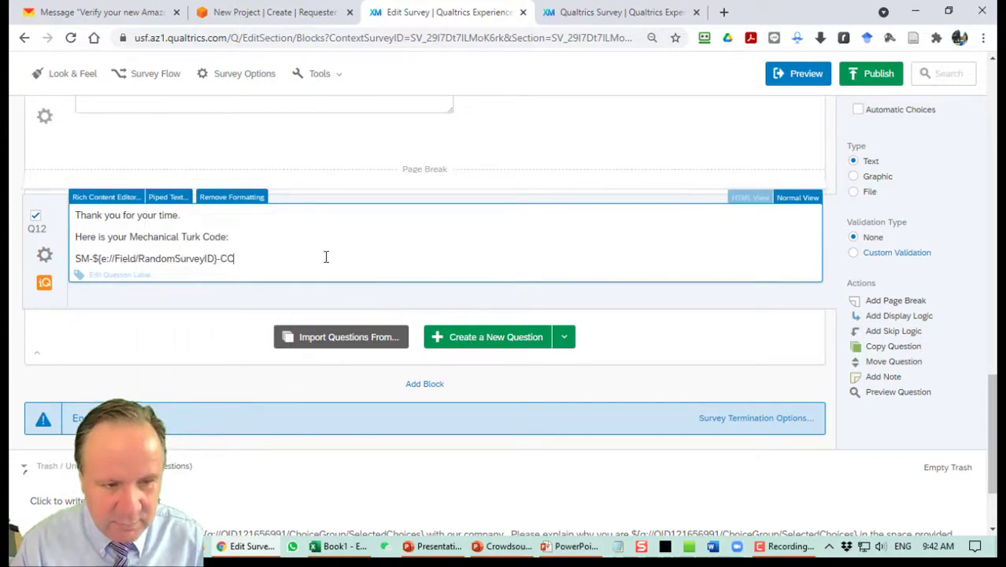
left_click(343, 309)
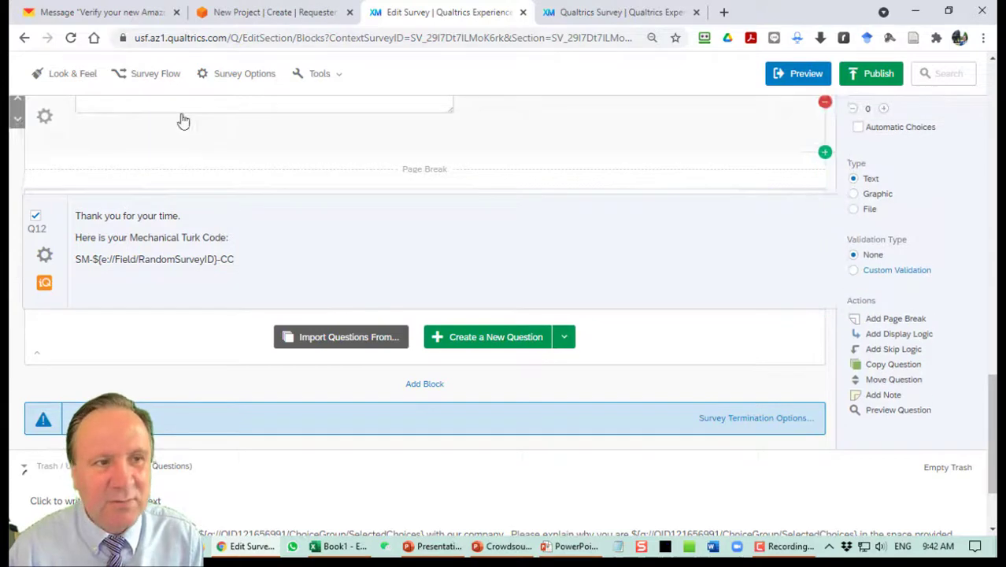
left_click(139, 73)
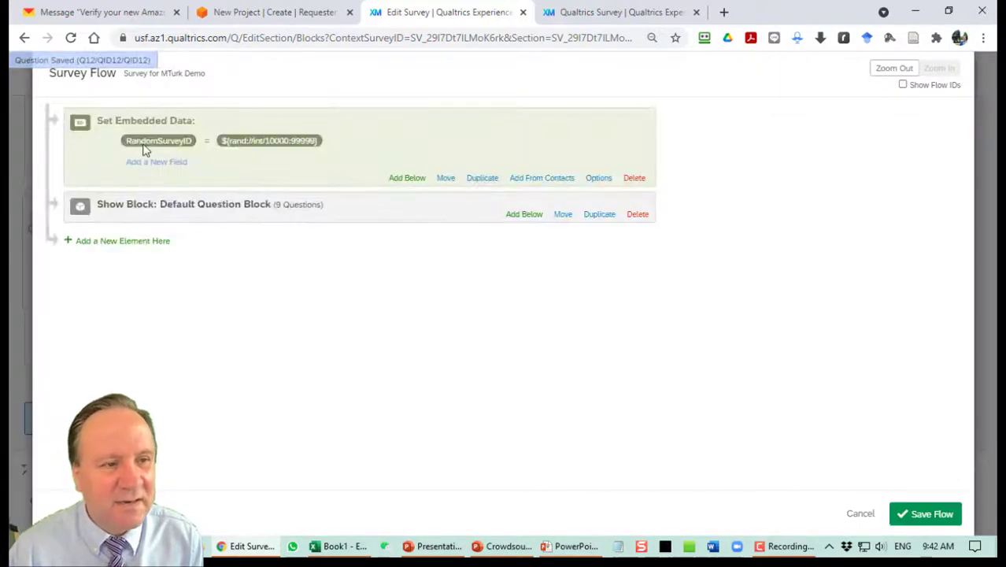
Close the survey flow without changes, republish the survey, and return to the live survey tab.
left_click(861, 513)
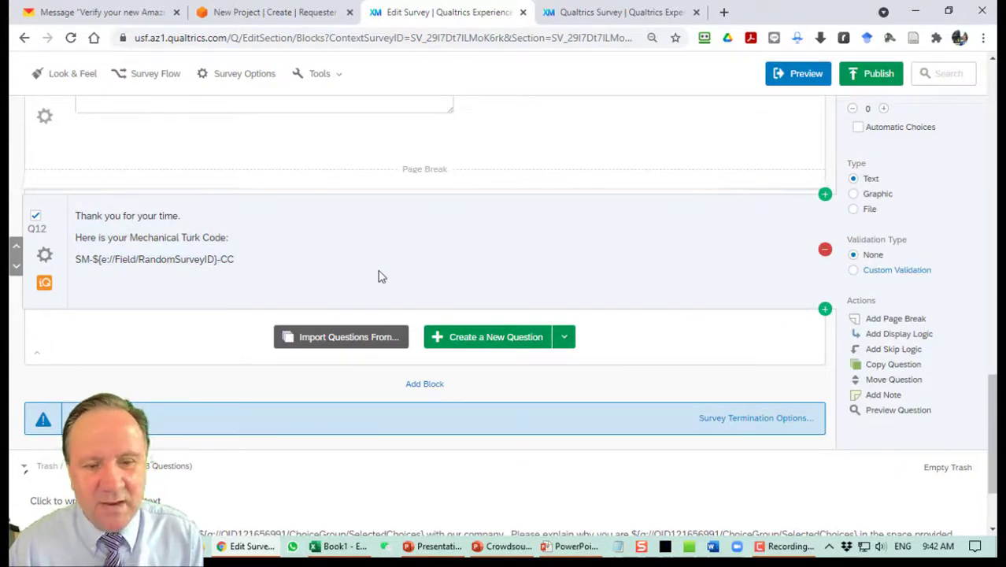
left_click(874, 74)
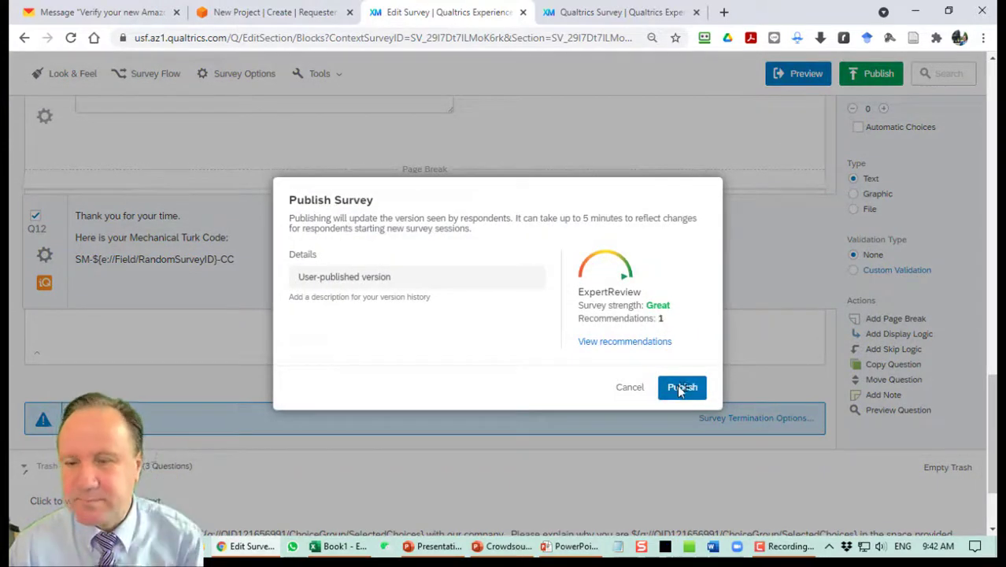
left_click(680, 387)
left_click(641, 12)
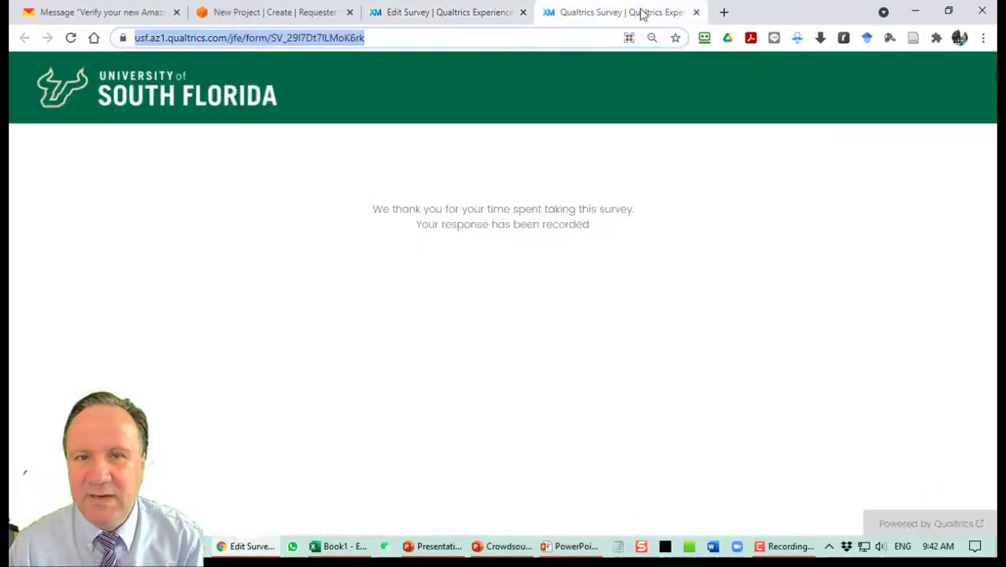
Reload the live survey and advance past its last question.
left_click(70, 38)
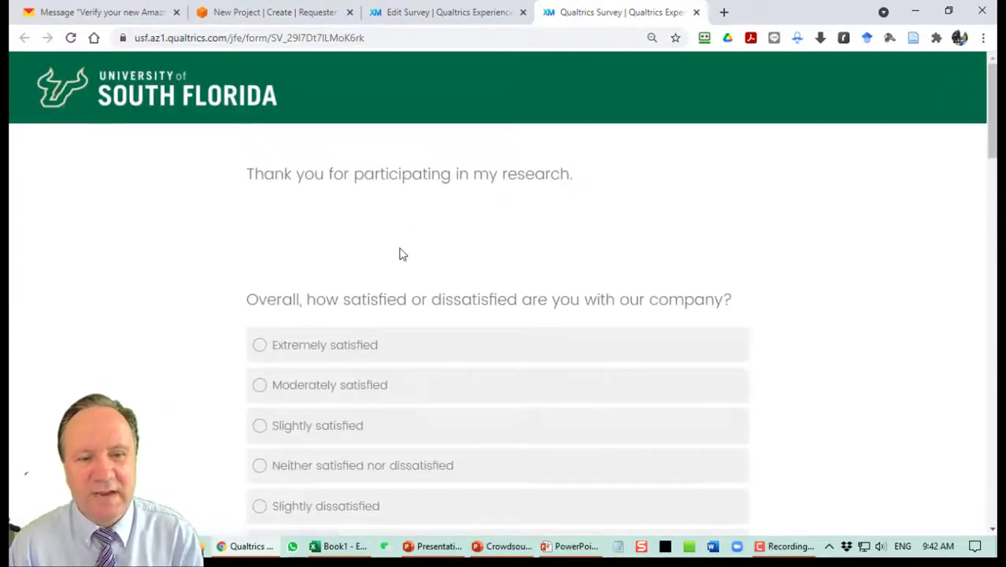
scroll(498, 228, "down", 7)
scroll(559, 245, "down", 9)
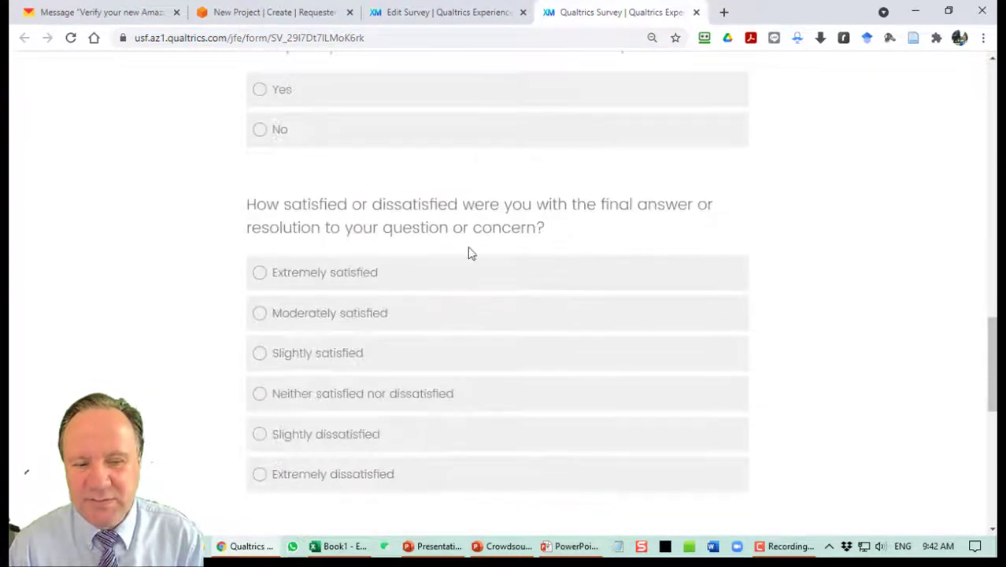
scroll(398, 320, "down", 4)
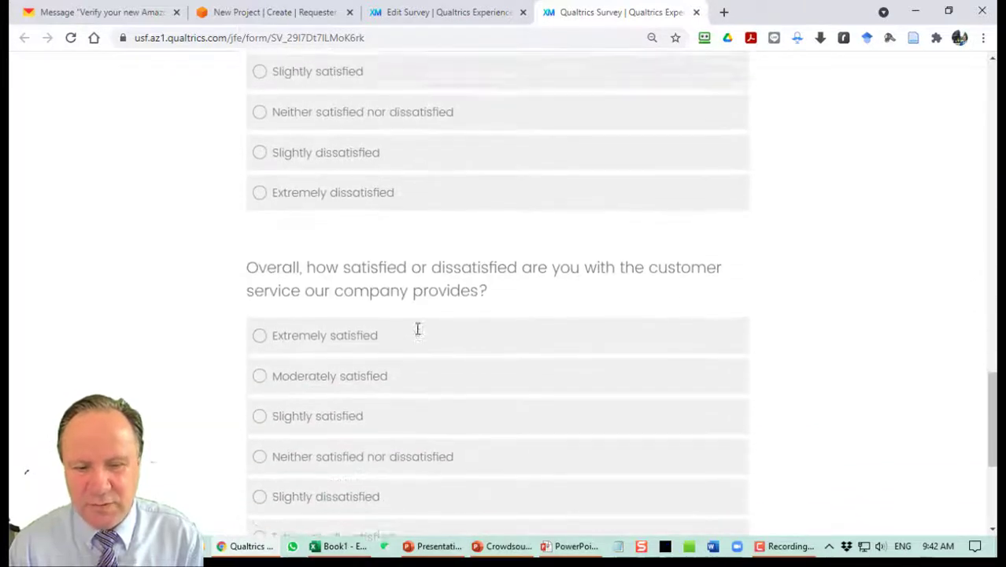
scroll(292, 412, "down", 4)
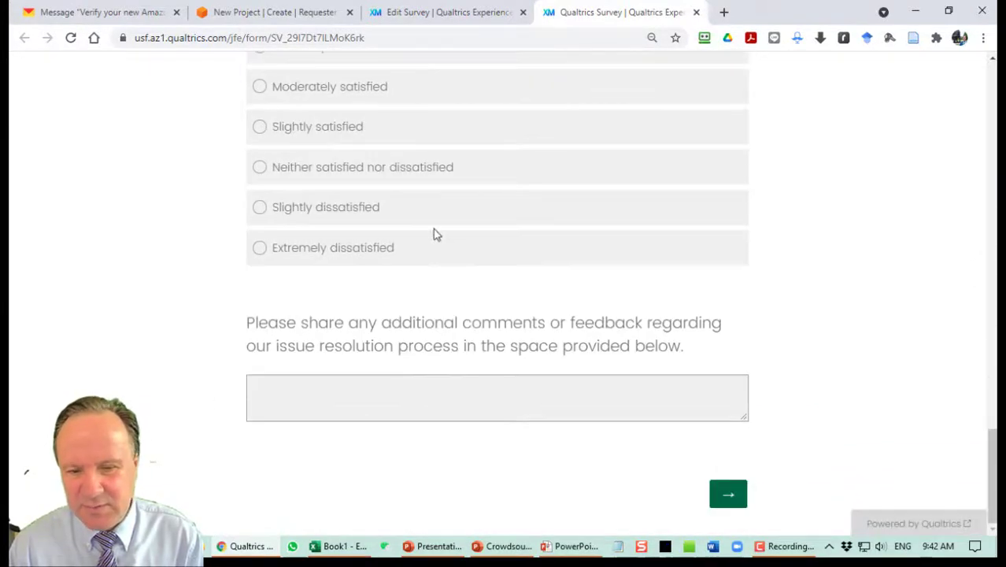
left_click(731, 496)
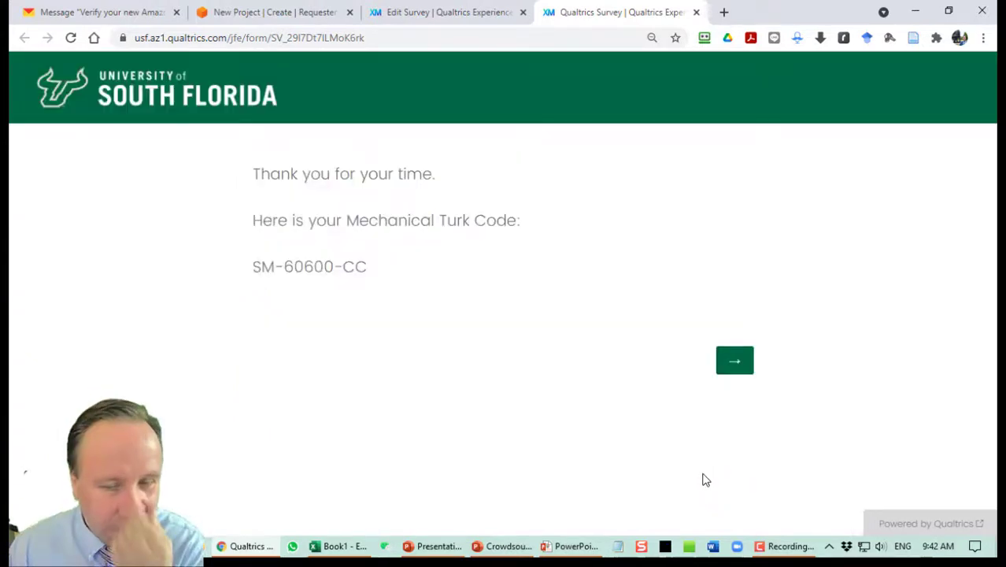
Check the generated code SM-60600-CC and submit the response.
left_click_drag(254, 269, 373, 286)
left_click(261, 270)
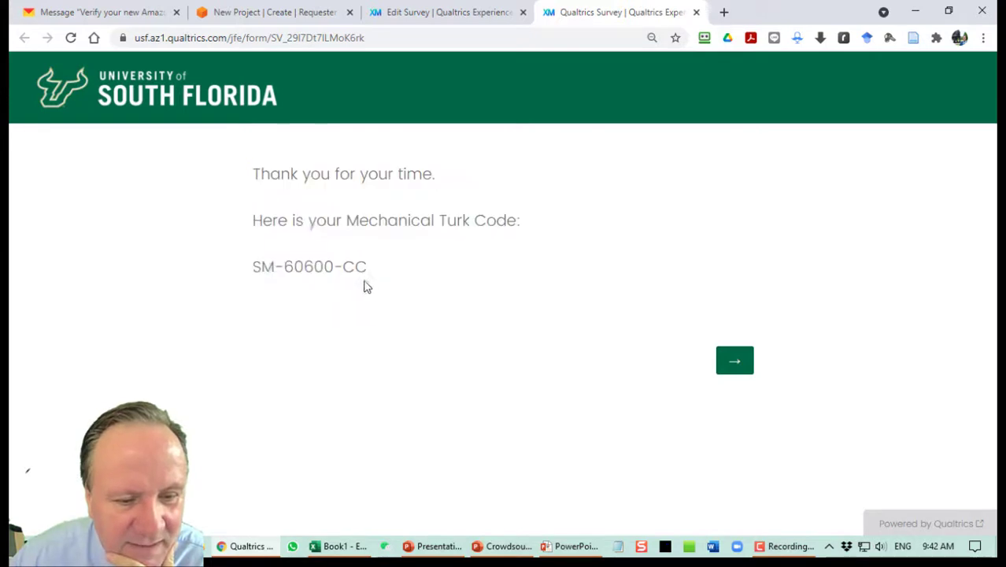
left_click_drag(258, 270, 375, 281)
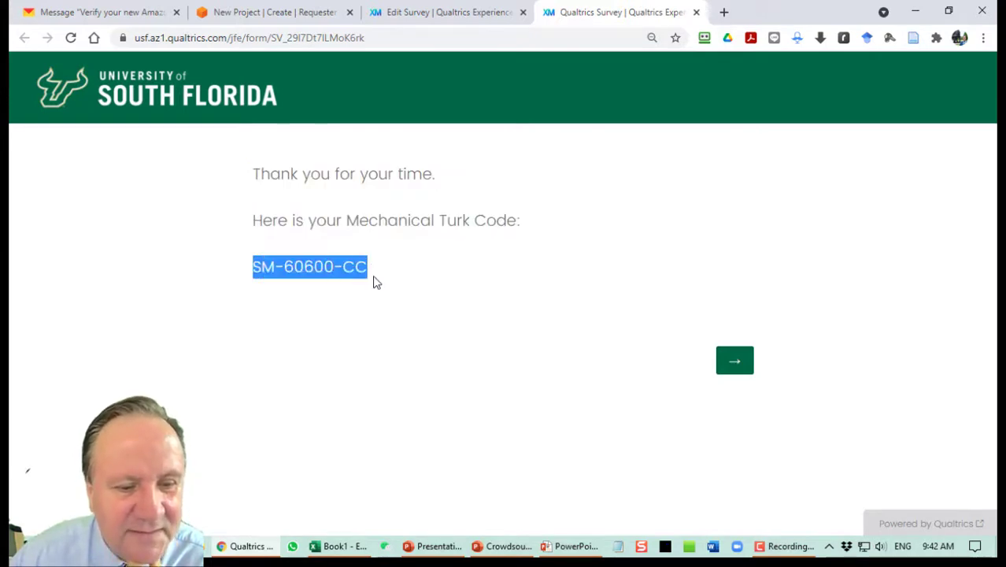
left_click(351, 272)
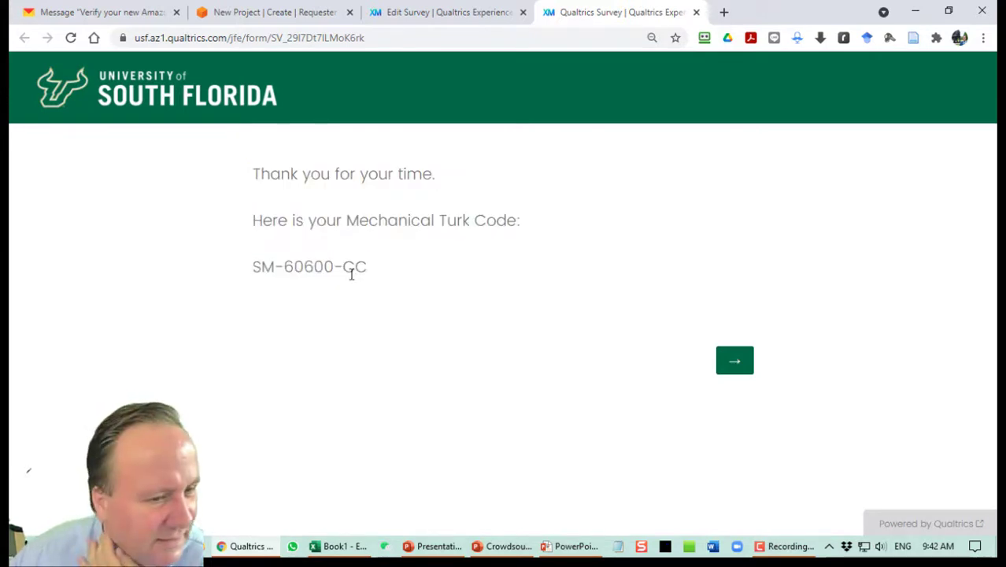
left_click(737, 361)
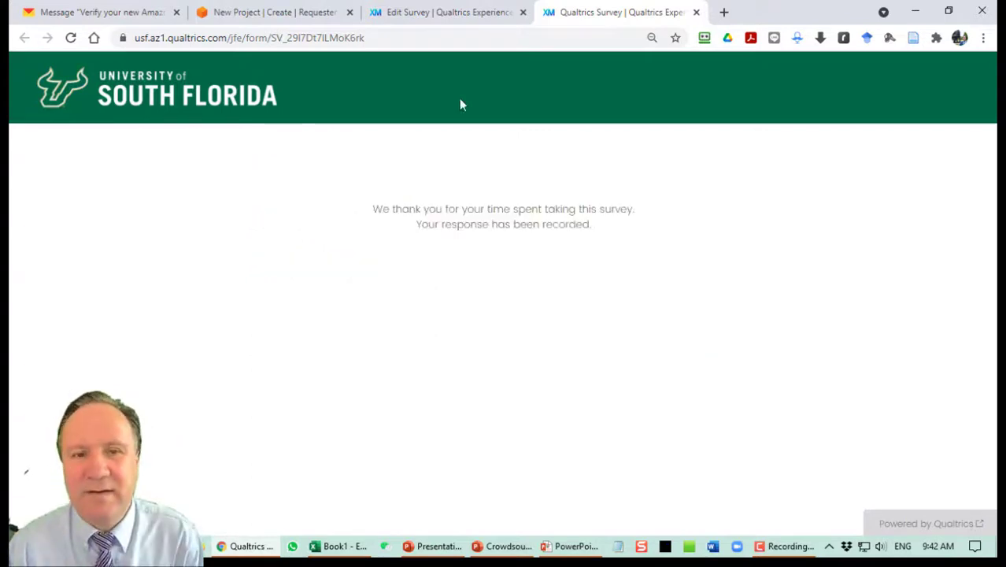
Reload the live survey and submit its last page.
left_click(423, 46)
key("Return")
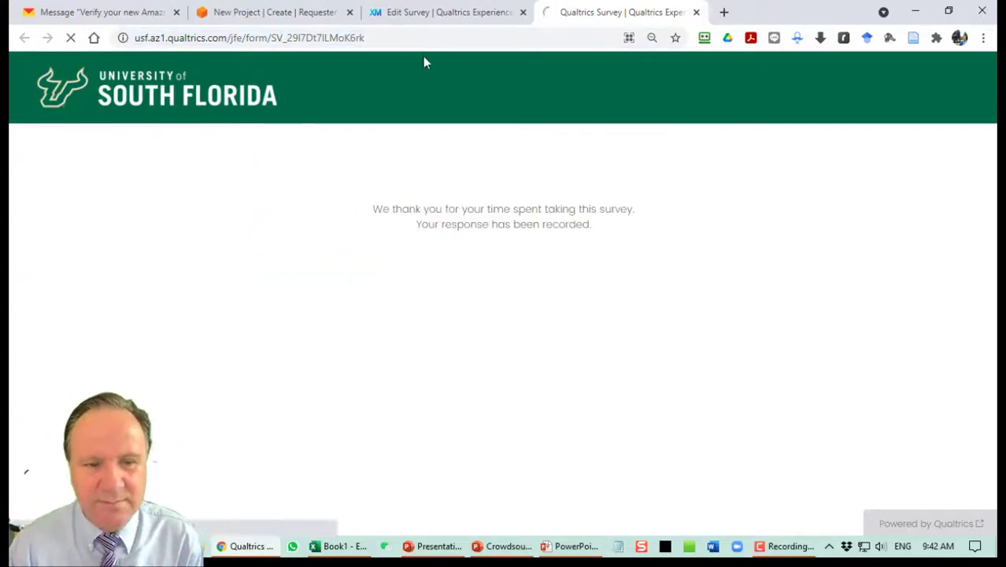
scroll(551, 277, "down", 20)
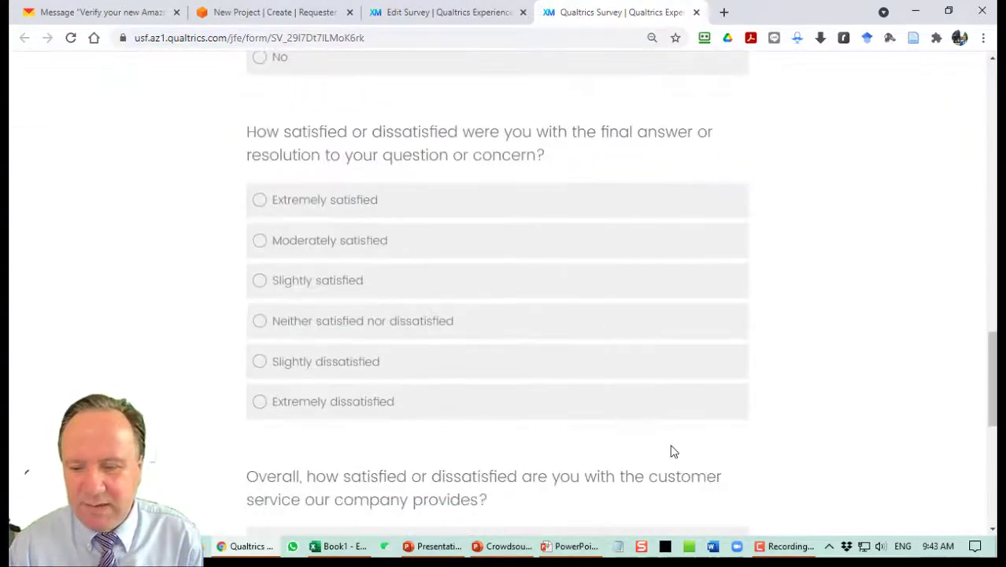
scroll(674, 445, "down", 2)
left_click(727, 491)
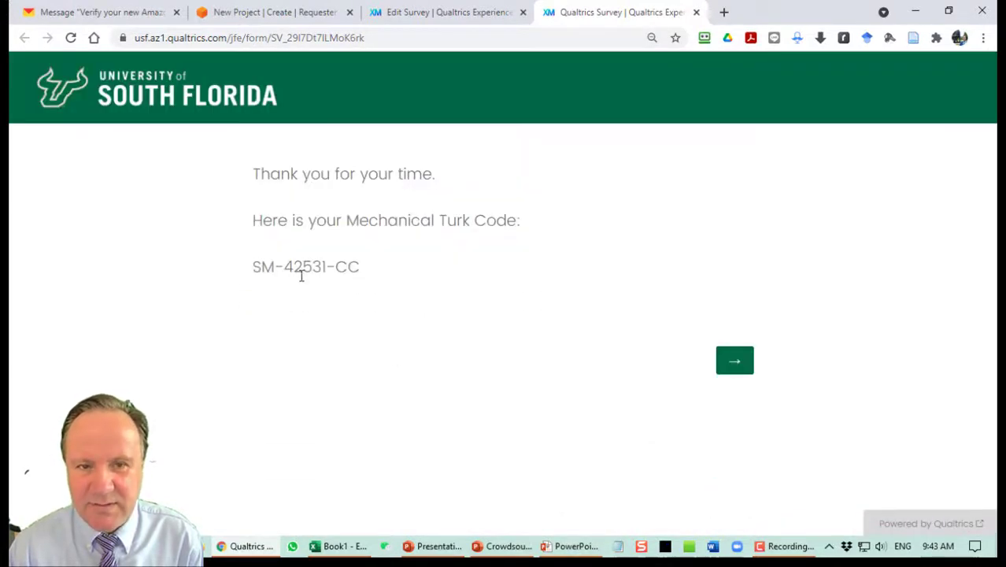
left_click_drag(254, 267, 367, 273)
left_click(313, 270)
left_click_drag(285, 268, 321, 270)
left_click(296, 271)
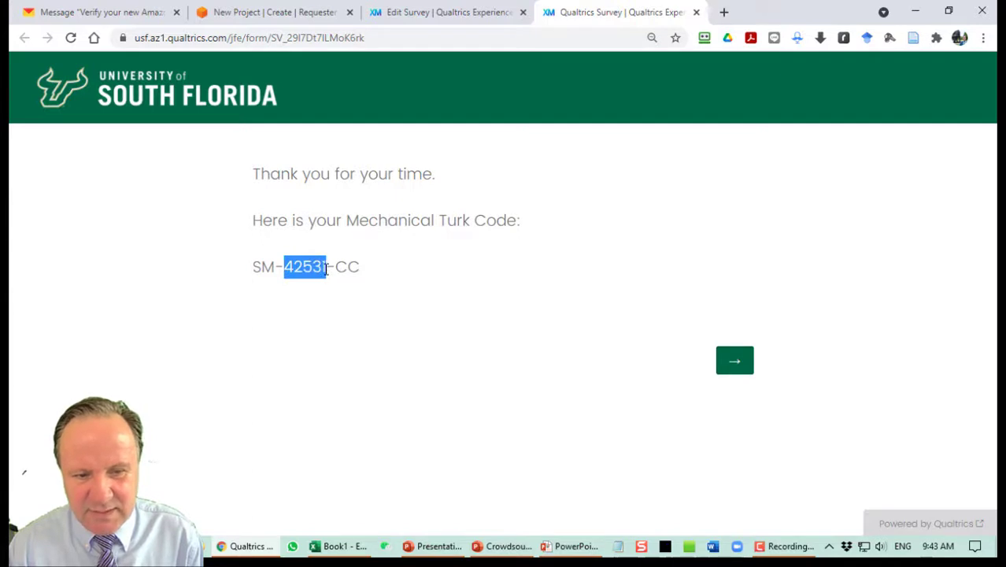
left_click_drag(246, 277, 359, 265)
left_click(355, 274)
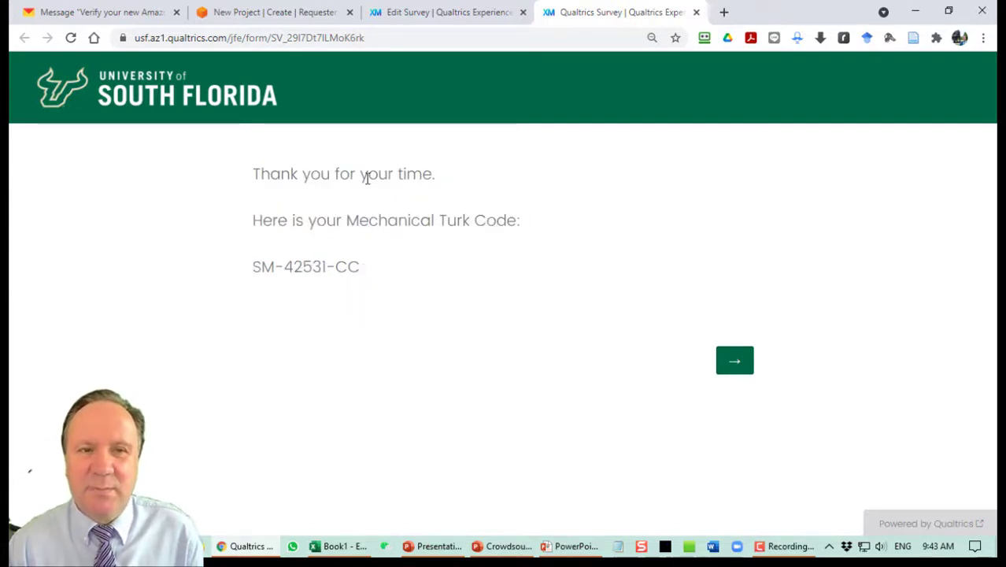
Return to the Survey for MTurk Demo editor and scroll to the top.
left_click(431, 21)
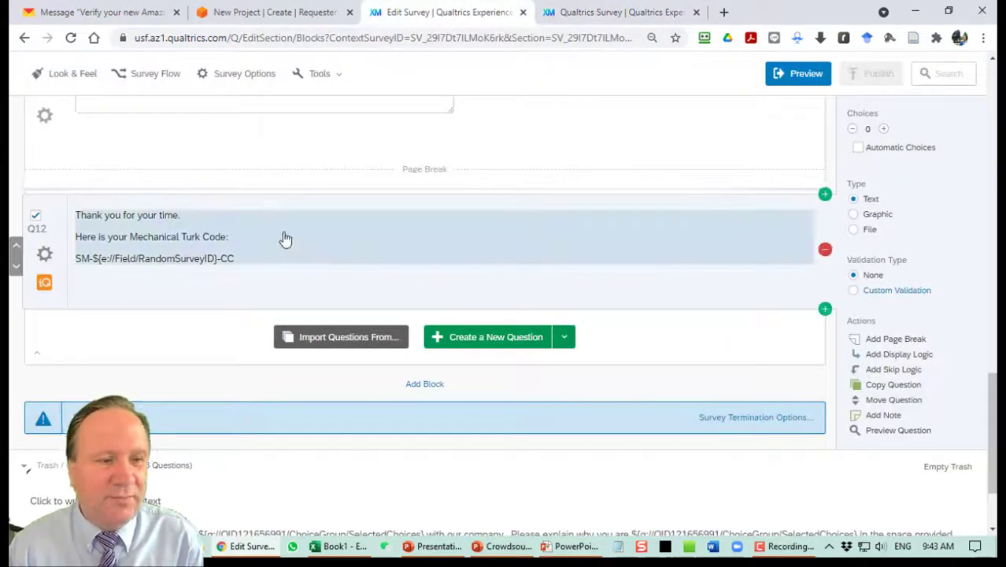
scroll(278, 241, "up", 10)
scroll(277, 244, "up", 5)
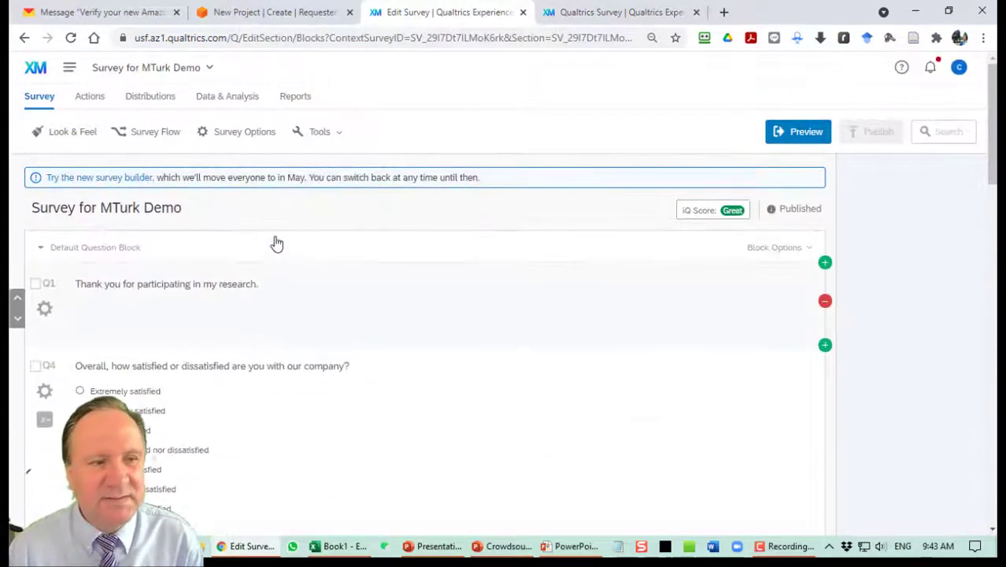
Review Survey Options with Prevent Ballot Box Stuffing on, then republish the survey.
left_click(233, 134)
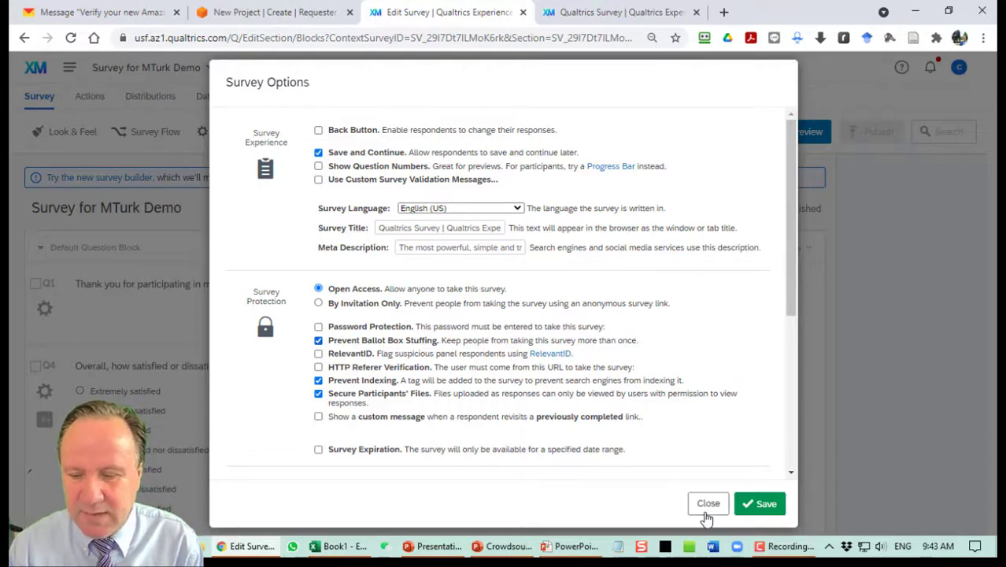
left_click(764, 505)
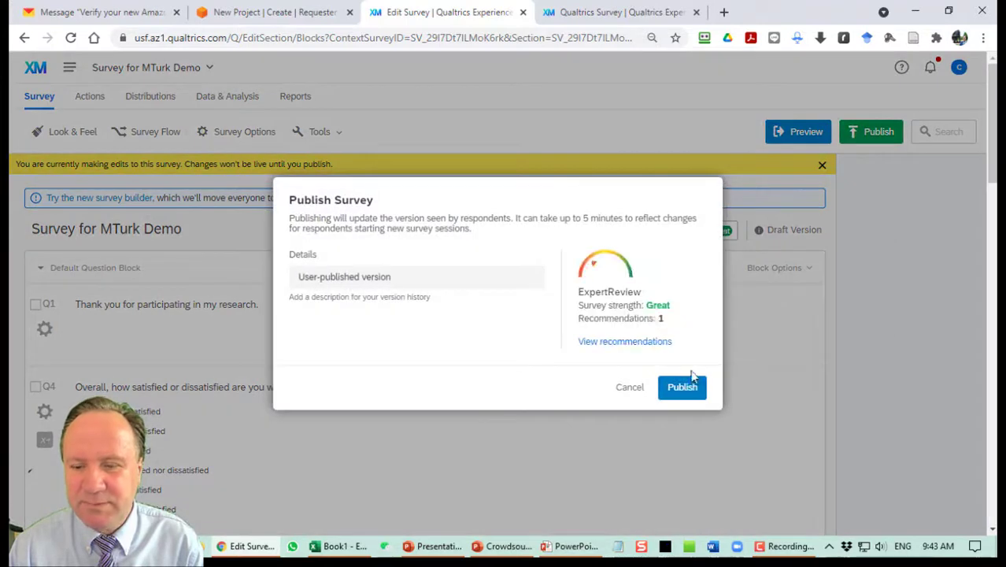
left_click(681, 387)
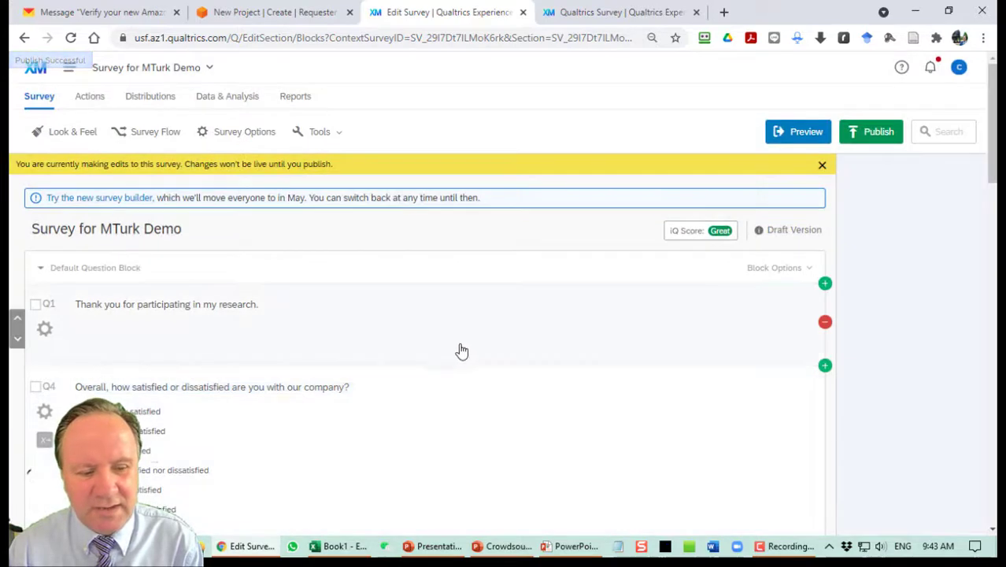
scroll(459, 343, "down", 2)
left_click(460, 341)
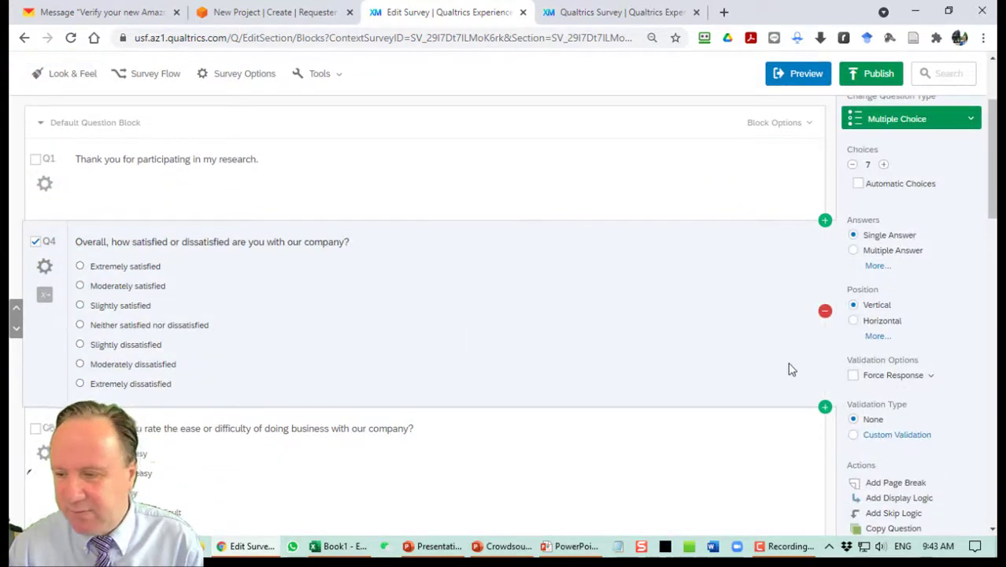
Turn on Force Response for Q4, Q8 and Q10.
left_click(854, 375)
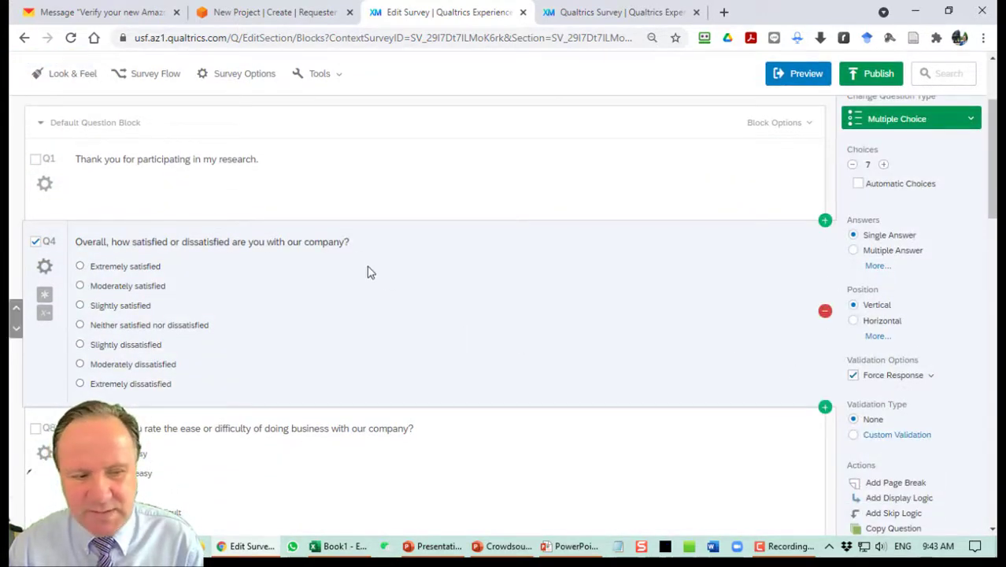
scroll(582, 323, "down", 2)
left_click(596, 324)
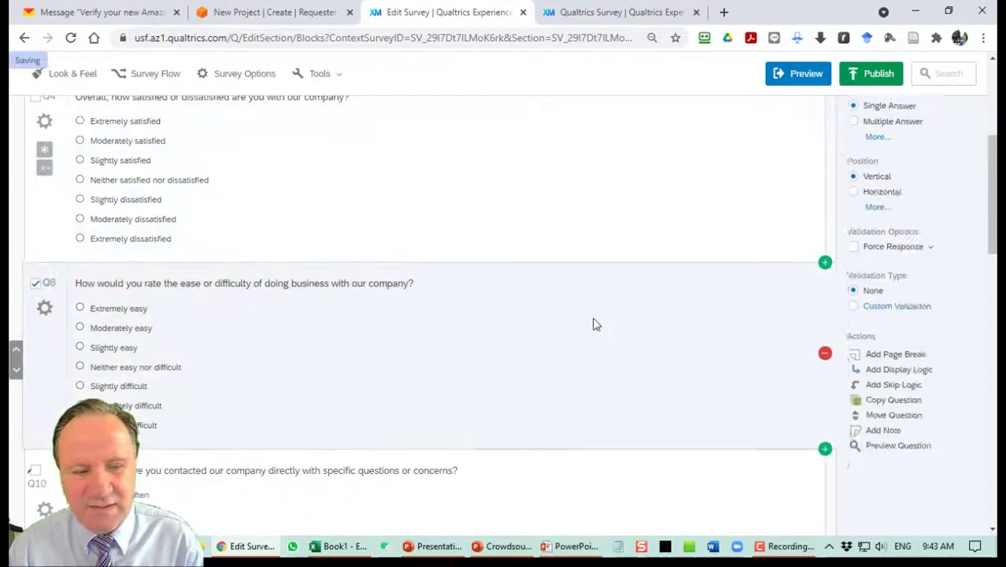
left_click(854, 375)
scroll(605, 343, "down", 3)
left_click(546, 308)
left_click(854, 375)
scroll(441, 317, "down", 2)
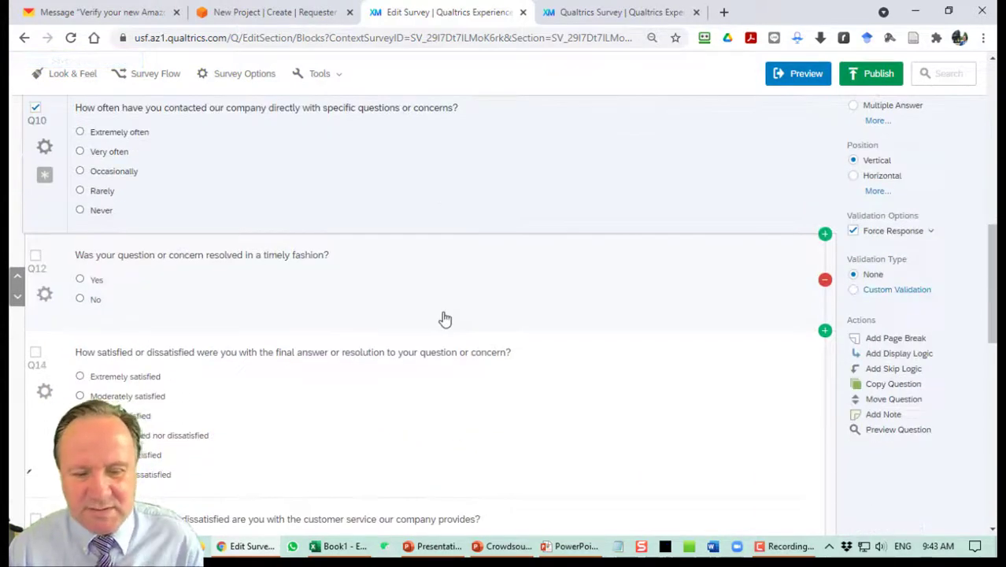
scroll(445, 319, "up", 10)
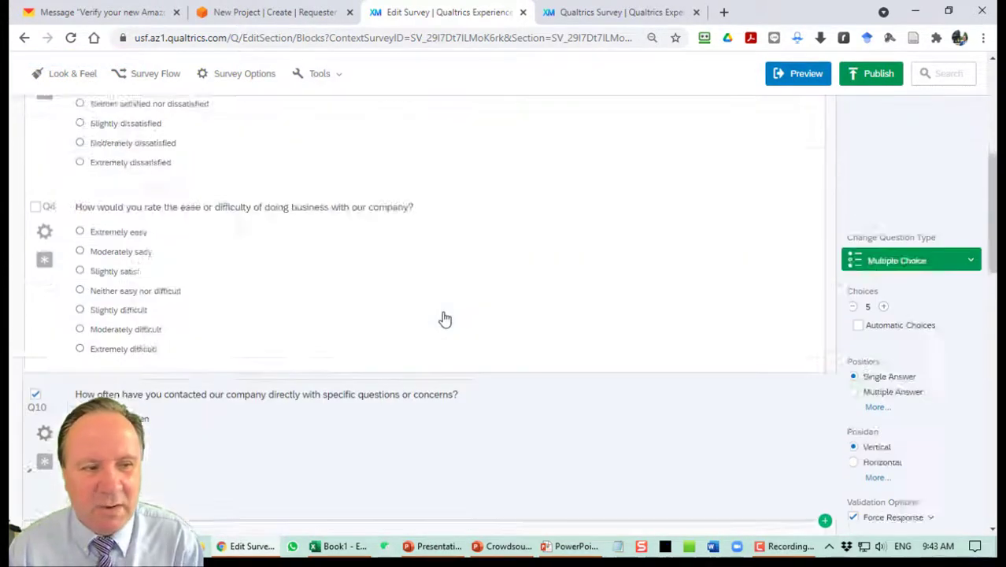
scroll(445, 318, "down", 3)
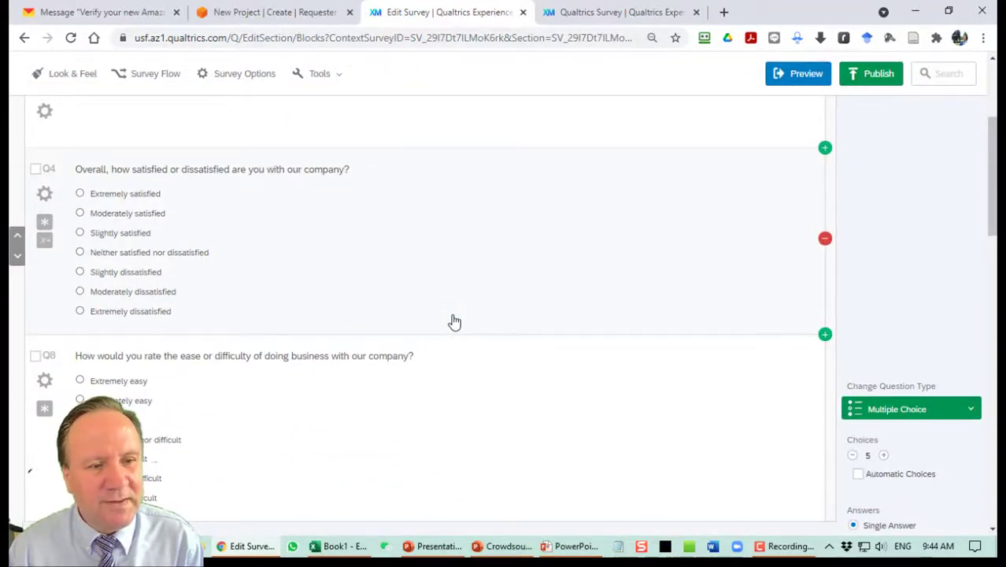
Insert a 'What is your age?' question above Q4 as a short text-entry field.
left_click(824, 150)
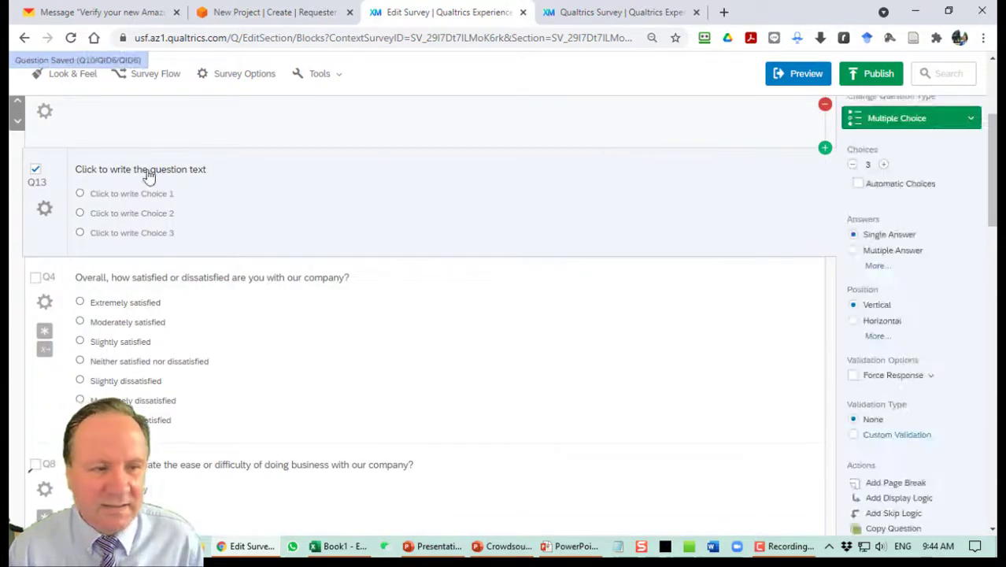
left_click(157, 169)
type("Age")
key("BackSpace")
key("BackSpace")
type("What is your age?")
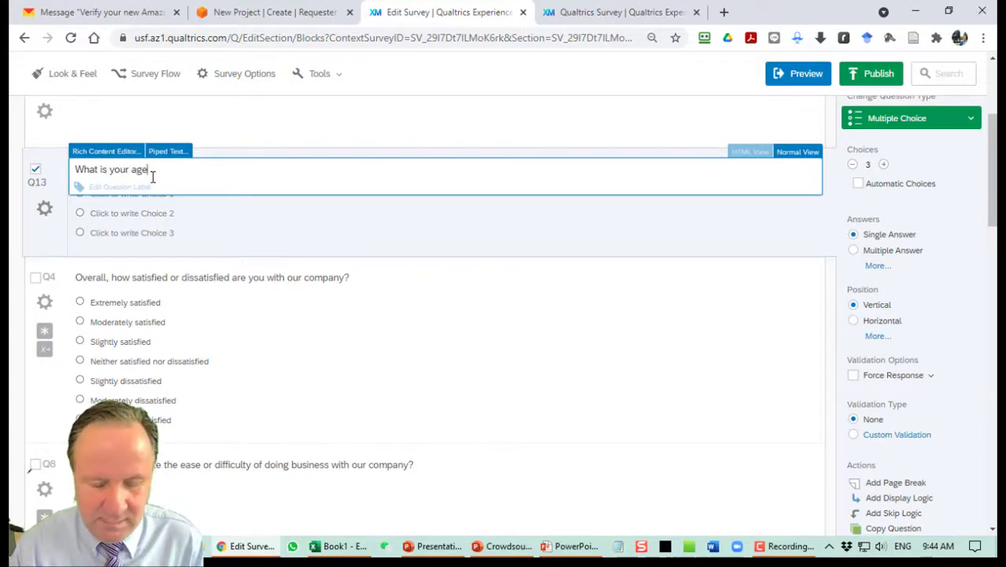
left_click(256, 225)
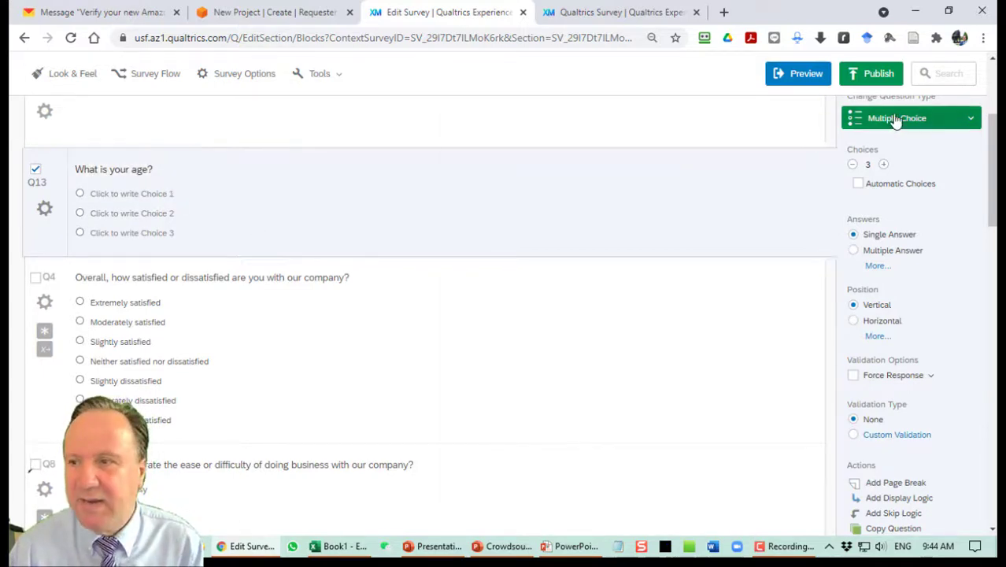
left_click(894, 119)
left_click(597, 161)
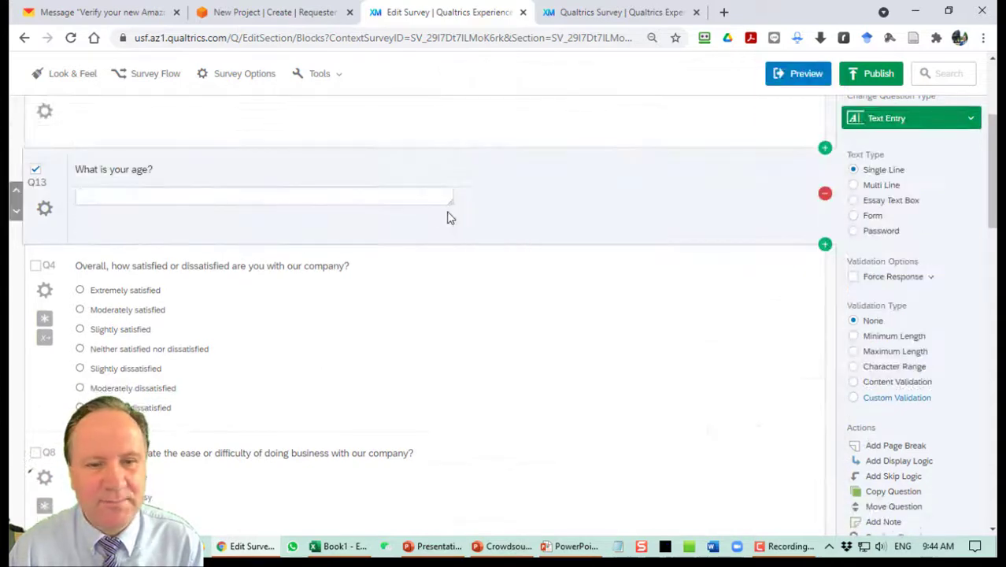
left_click_drag(452, 201, 150, 201)
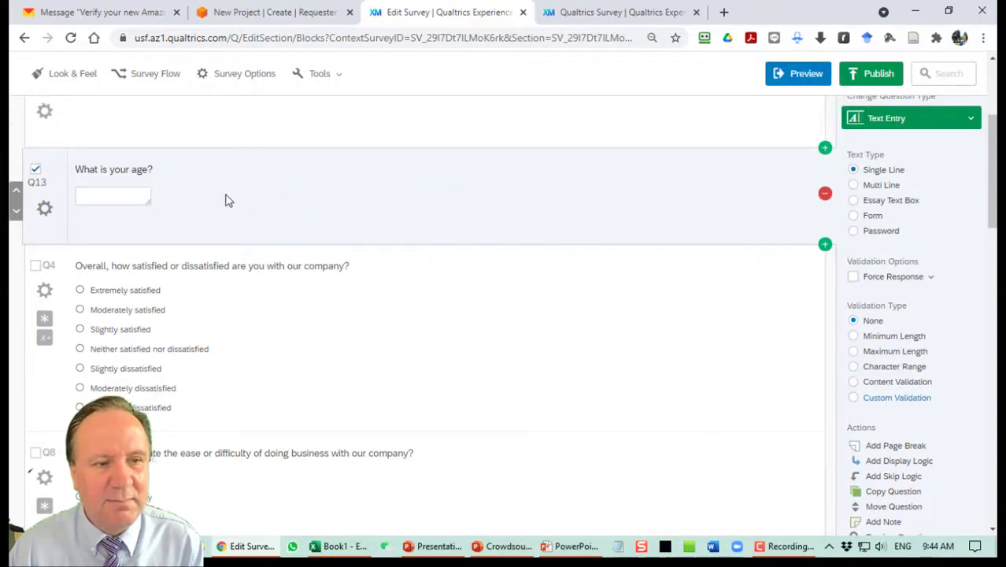
Make Q13 required and validate it as a number from 18 to 99.
left_click(880, 279)
left_click(864, 295)
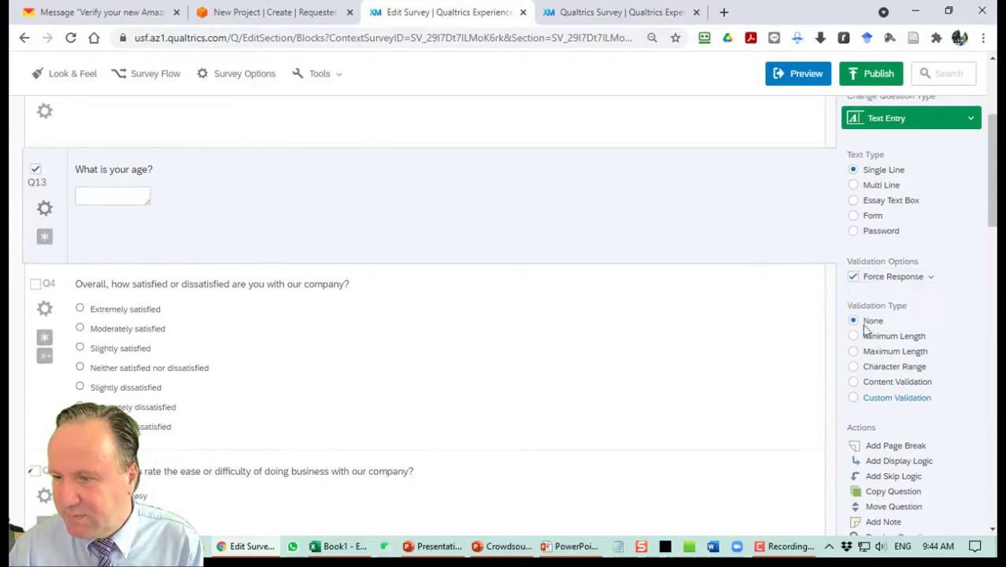
left_click(880, 386)
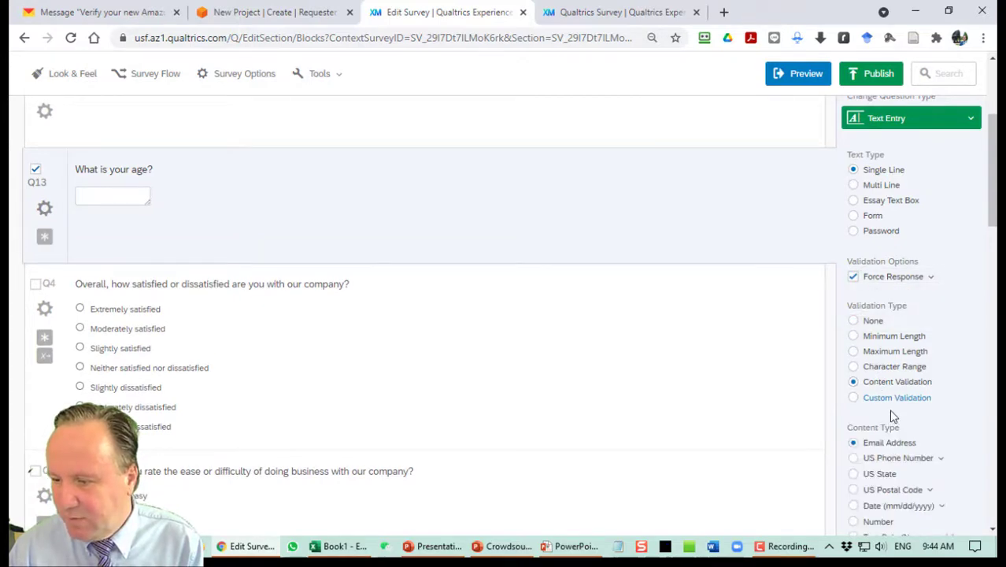
scroll(876, 404, "down", 2)
left_click(853, 377)
scroll(543, 300, "up", 1)
scroll(882, 378, "down", 1)
left_click(930, 442)
type("18")
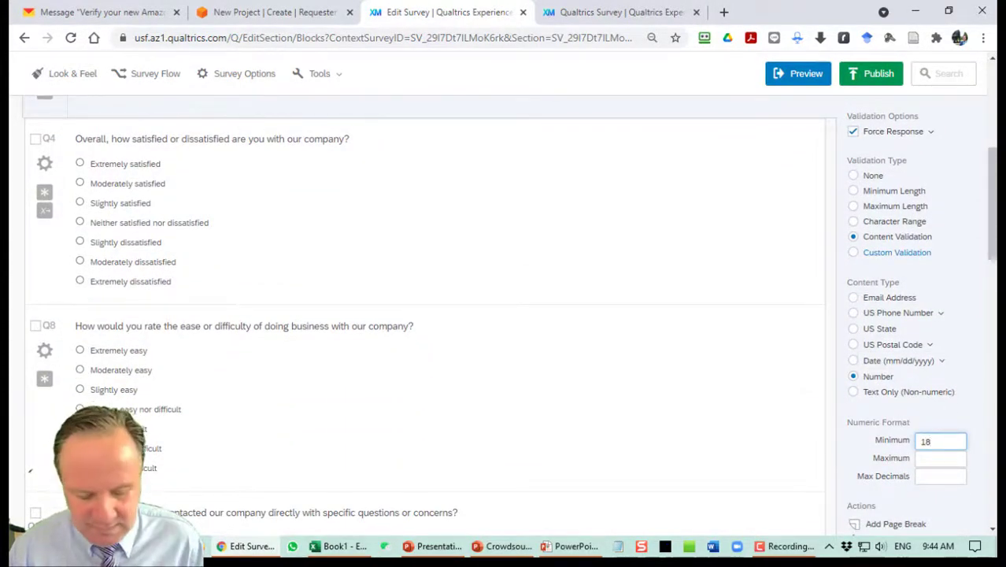
key("Tab")
type("9")
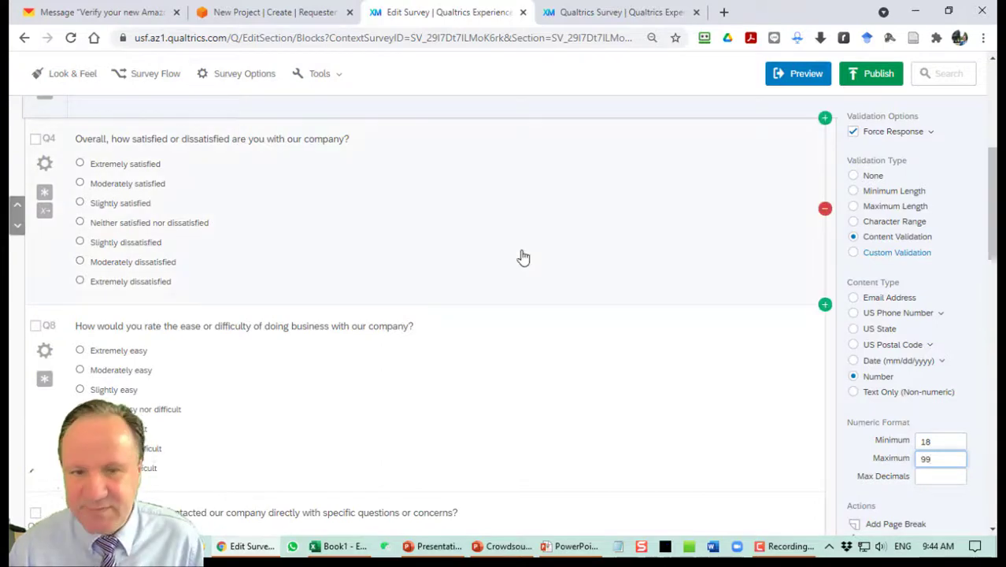
left_click(434, 193)
scroll(427, 200, "up", 3)
left_click(387, 287)
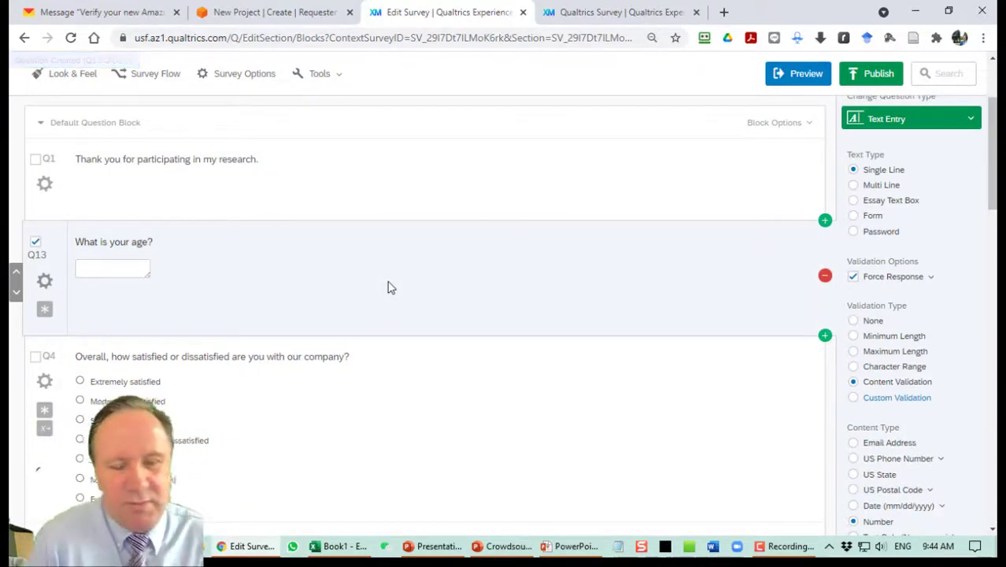
Add a 'What is your birth year?' question after Q18 as a short text-entry field.
scroll(411, 277, "down", 15)
scroll(416, 314, "down", 3)
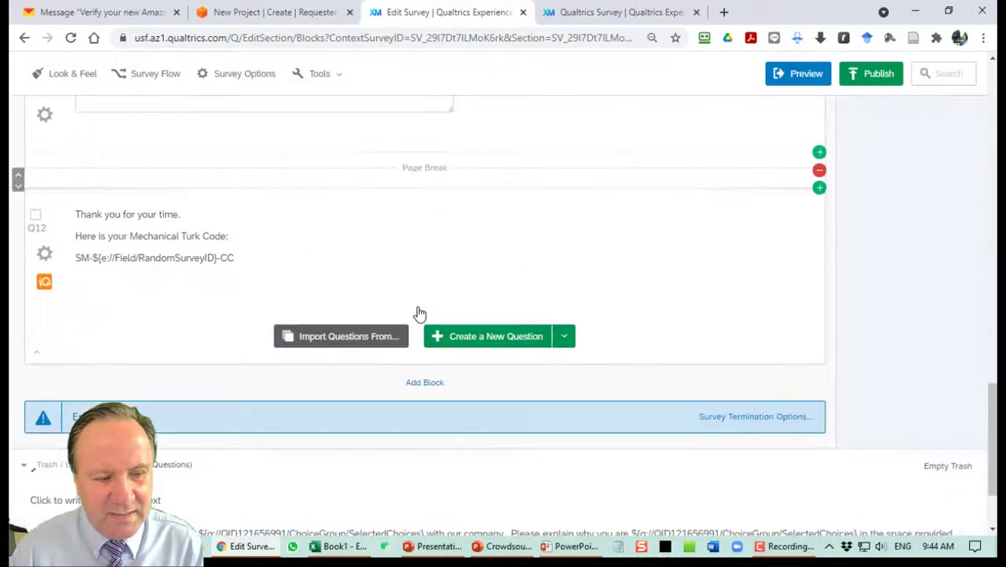
scroll(371, 245, "up", 1)
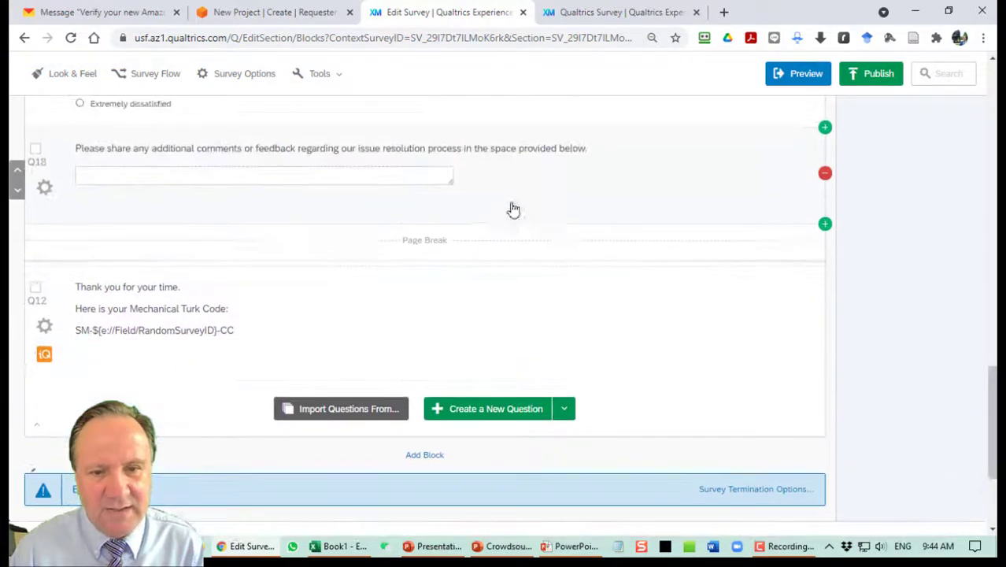
left_click(826, 224)
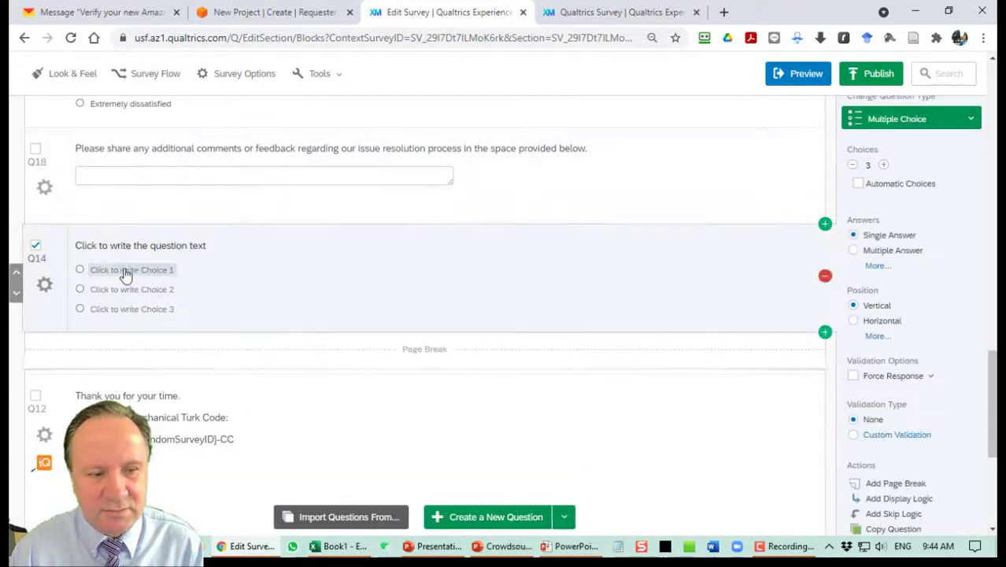
left_click(149, 244)
type("What is")
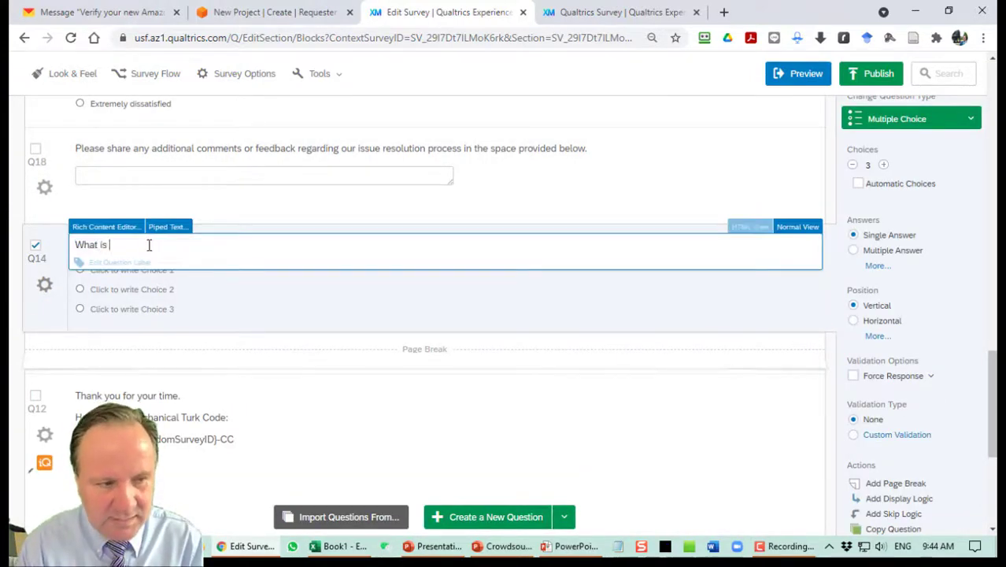
type(" your birth year?")
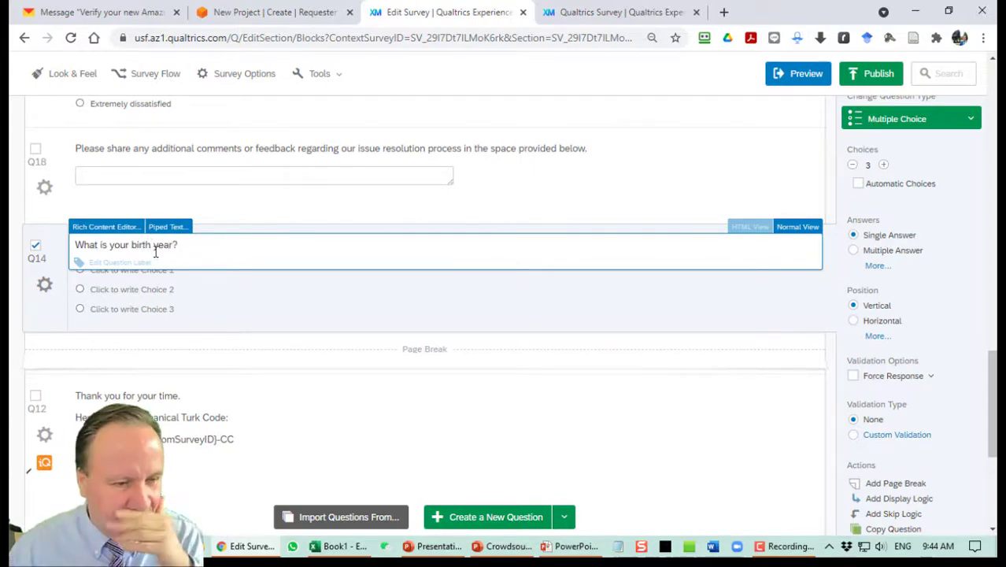
left_click(230, 297)
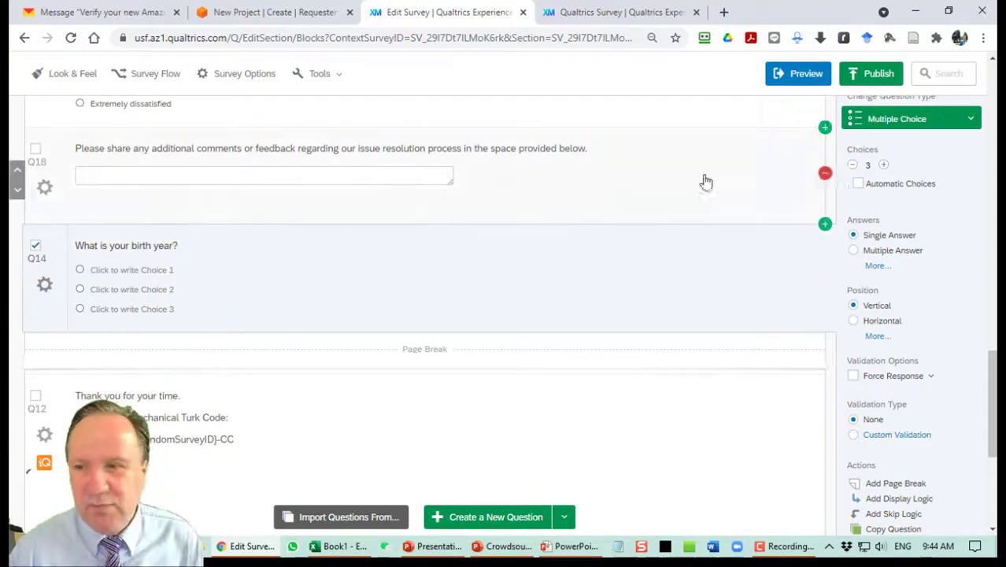
left_click(858, 118)
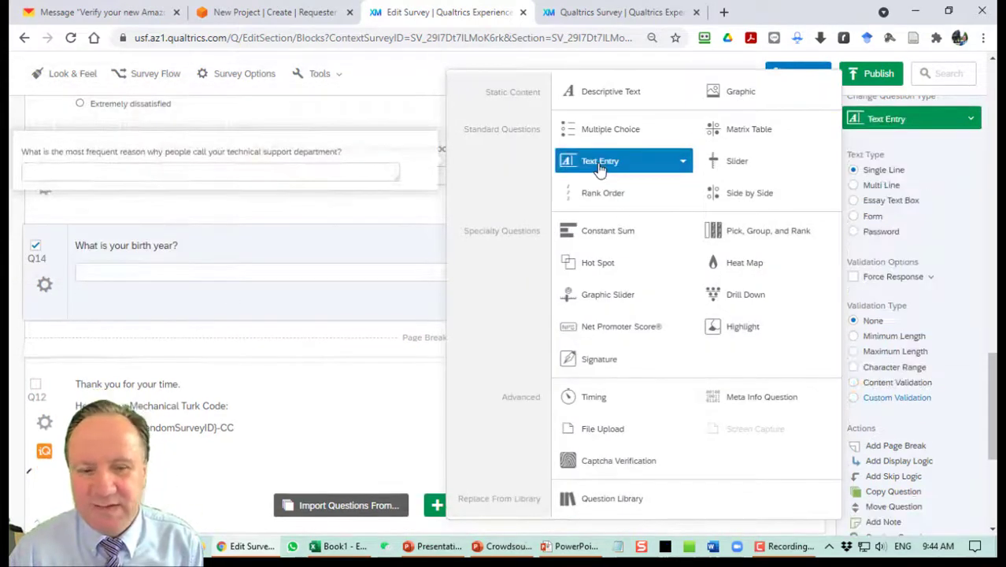
left_click(601, 165)
left_click_drag(456, 270, 131, 280)
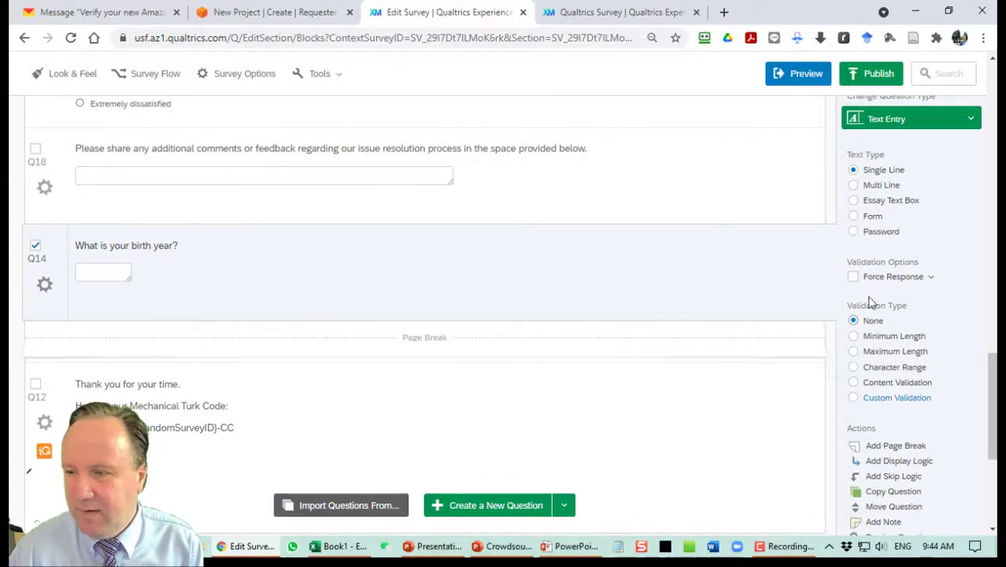
Make Q14 required and accept only numbers from 1900 to 2002.
left_click(855, 276)
left_click(822, 295)
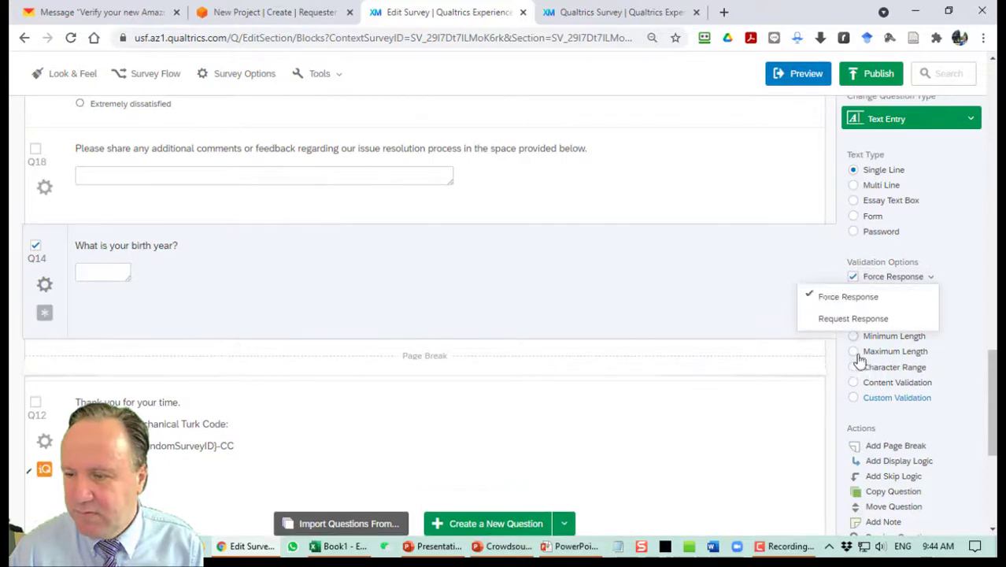
left_click(855, 383)
scroll(866, 394, "down", 1)
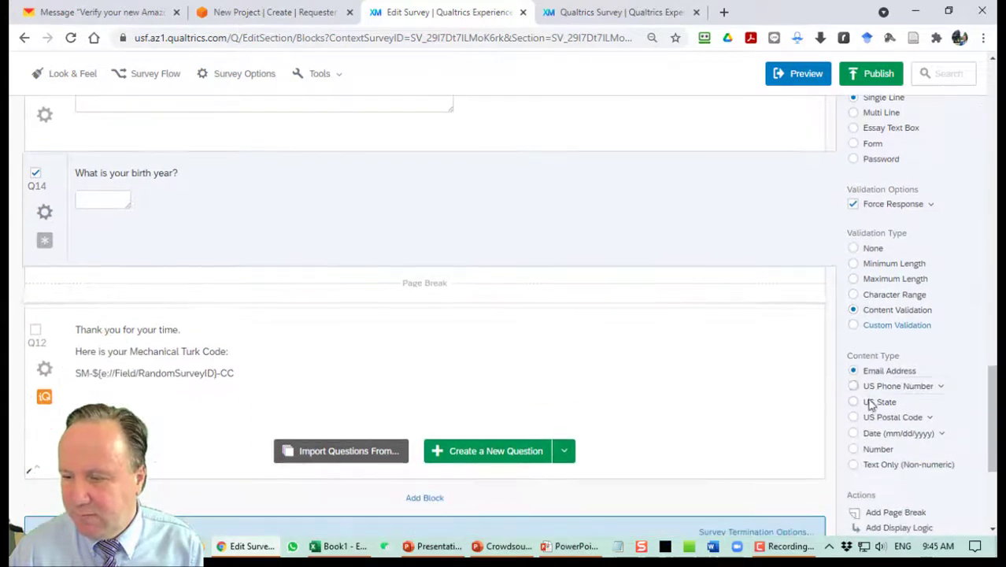
left_click(854, 448)
scroll(866, 449, "down", 2)
left_click(941, 368)
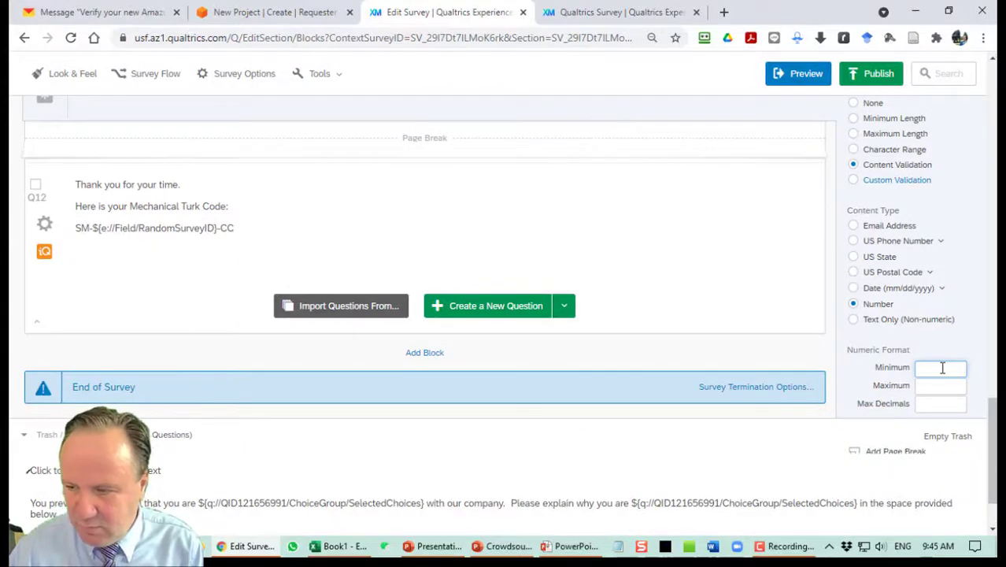
type("1900")
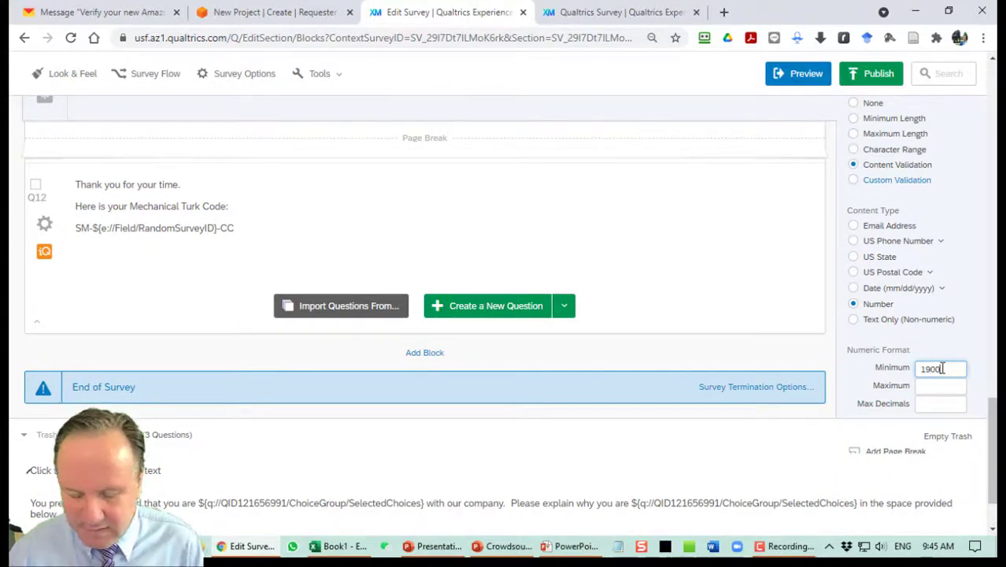
key("Tab")
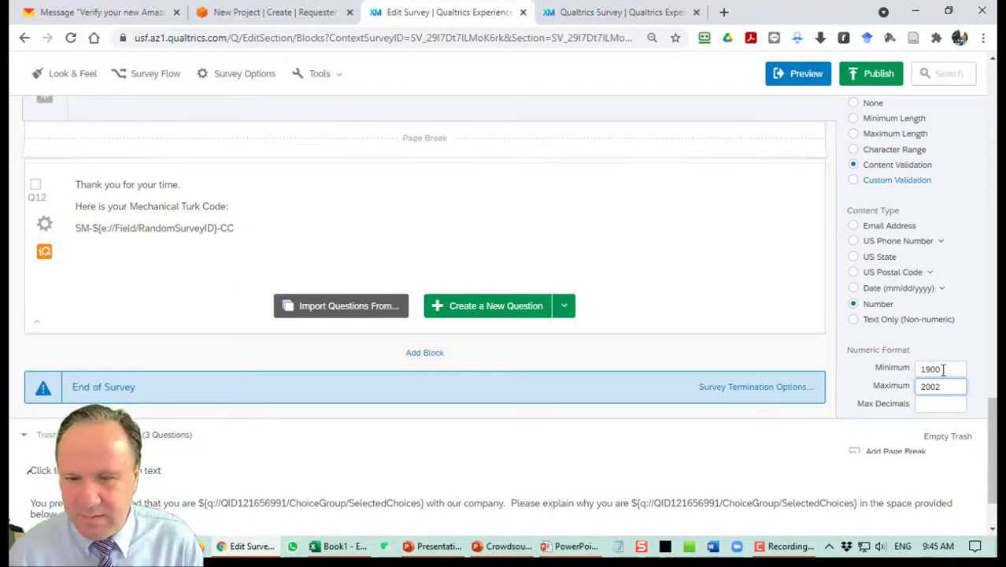
left_click(618, 247)
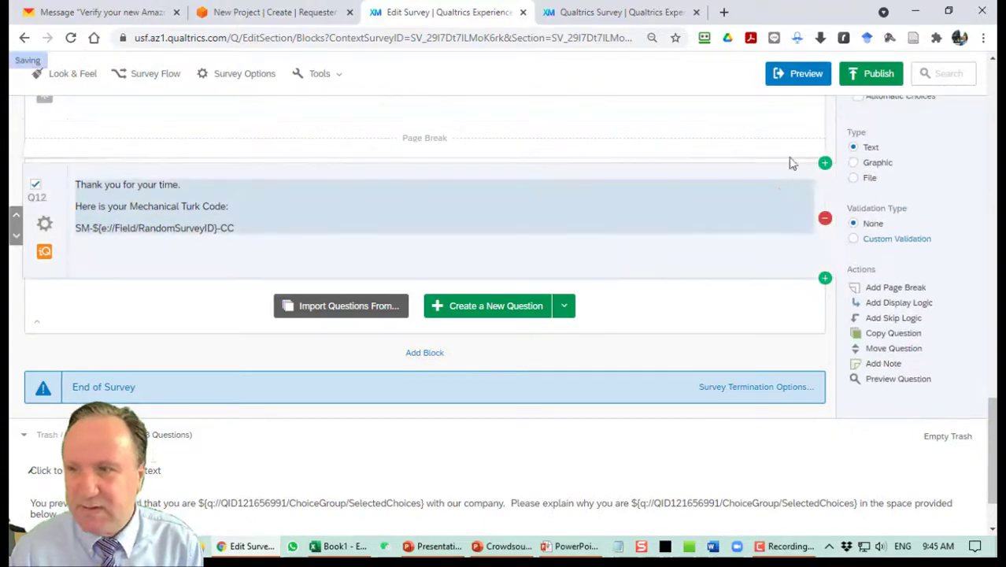
Publish the 'Survey for MTurk Demo' survey and scroll through the published version to check it.
left_click(869, 75)
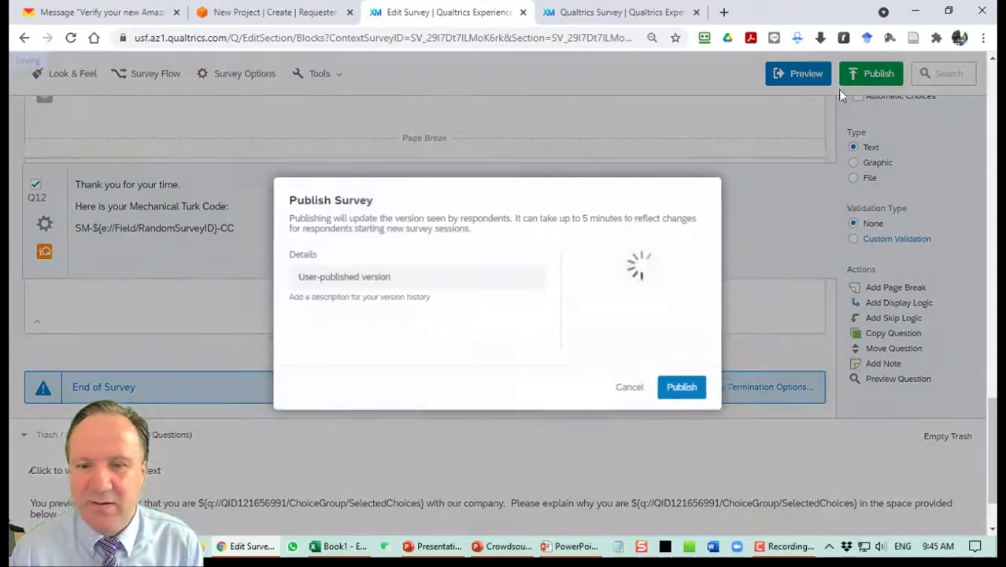
left_click(682, 388)
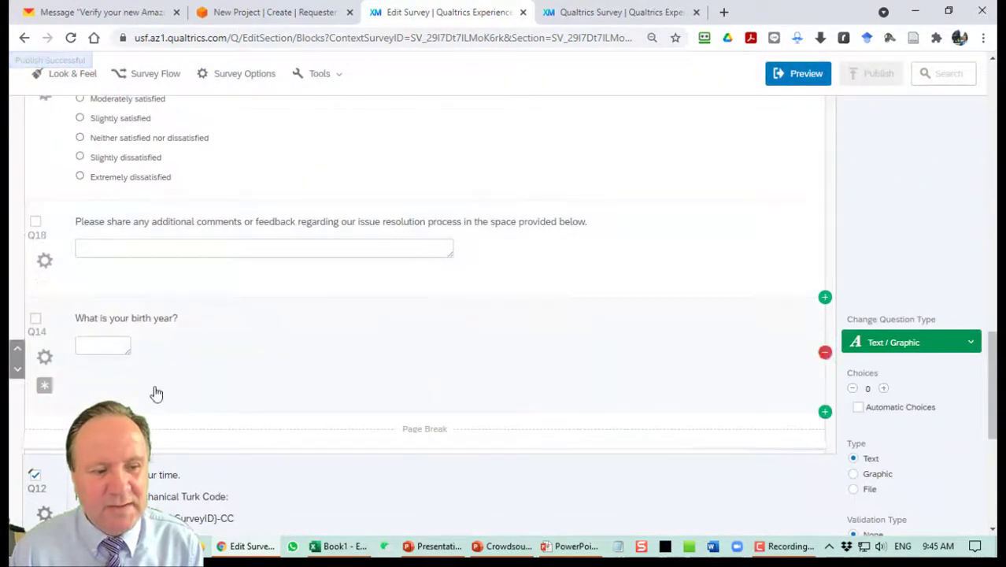
scroll(194, 349, "up", 15)
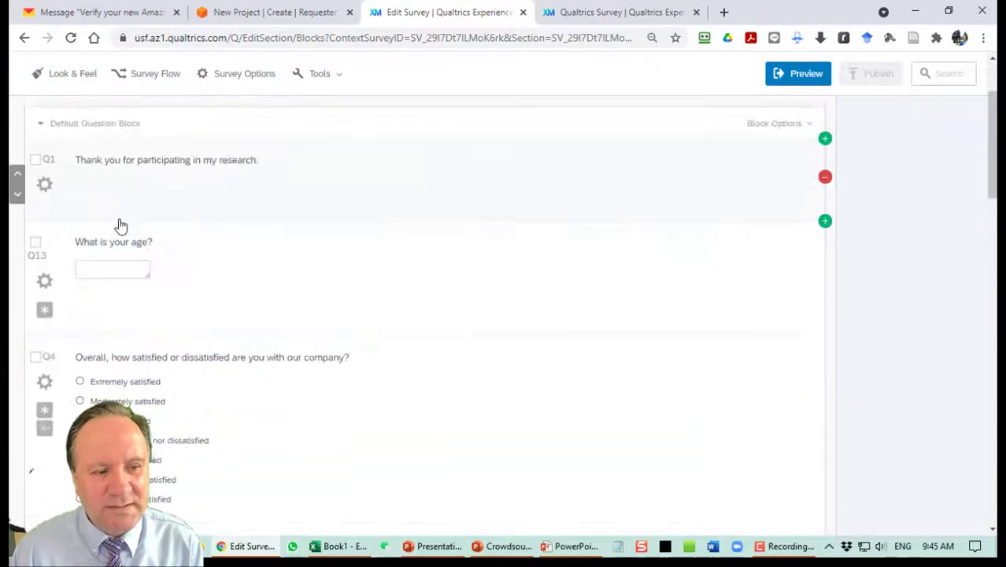
scroll(166, 267, "down", 12)
scroll(184, 357, "down", 5)
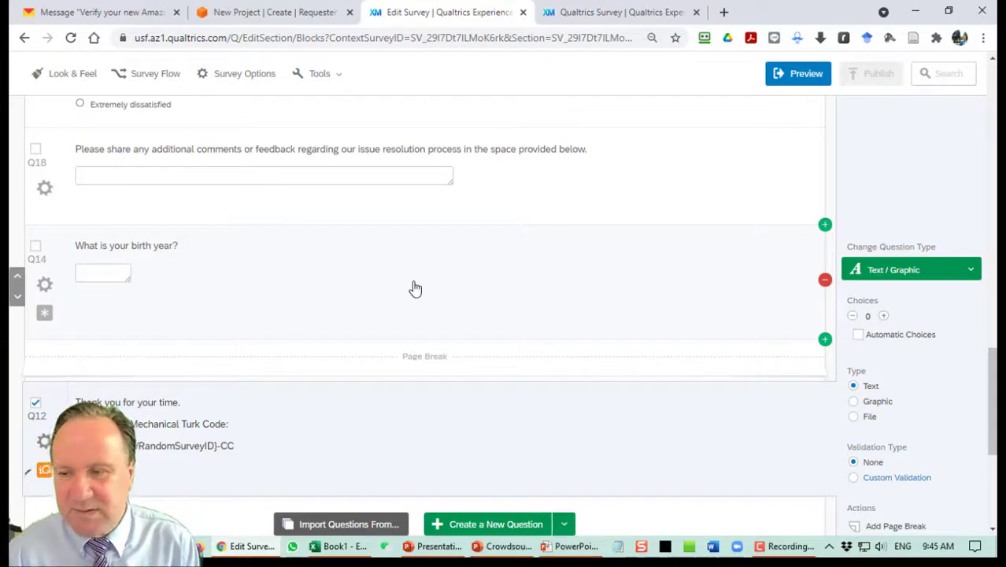
scroll(427, 289, "up", 15)
scroll(427, 290, "up", 2)
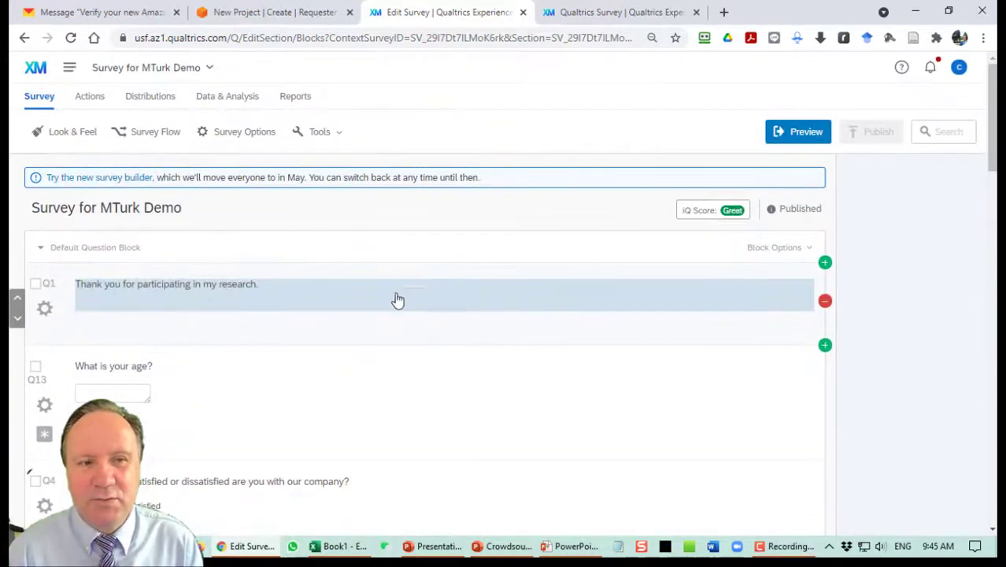
Copy the Qualtrics anonymous link address from Distributions and switch back to the MTurk tab.
left_click(161, 101)
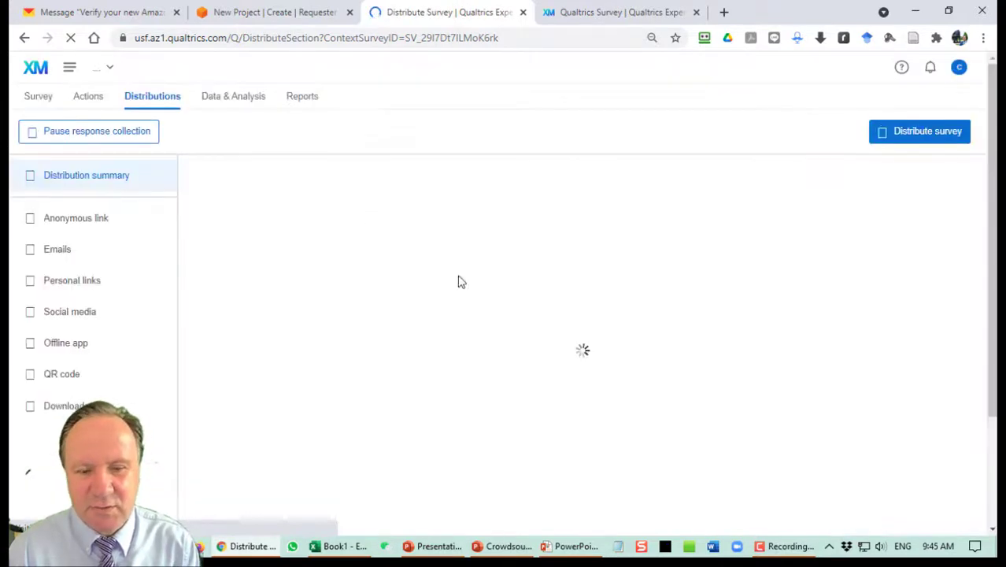
left_click(84, 221)
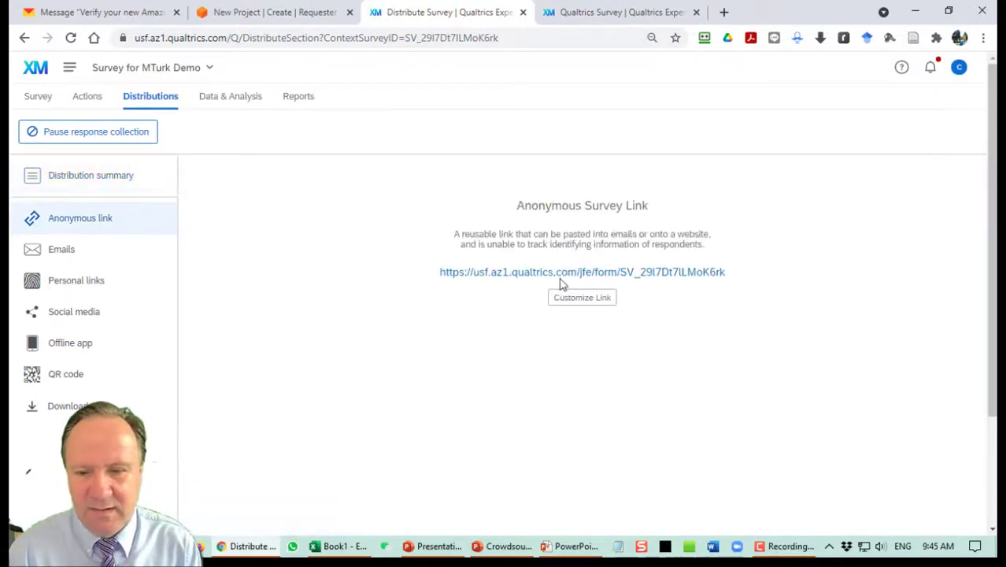
right_click(568, 273)
left_click(637, 363)
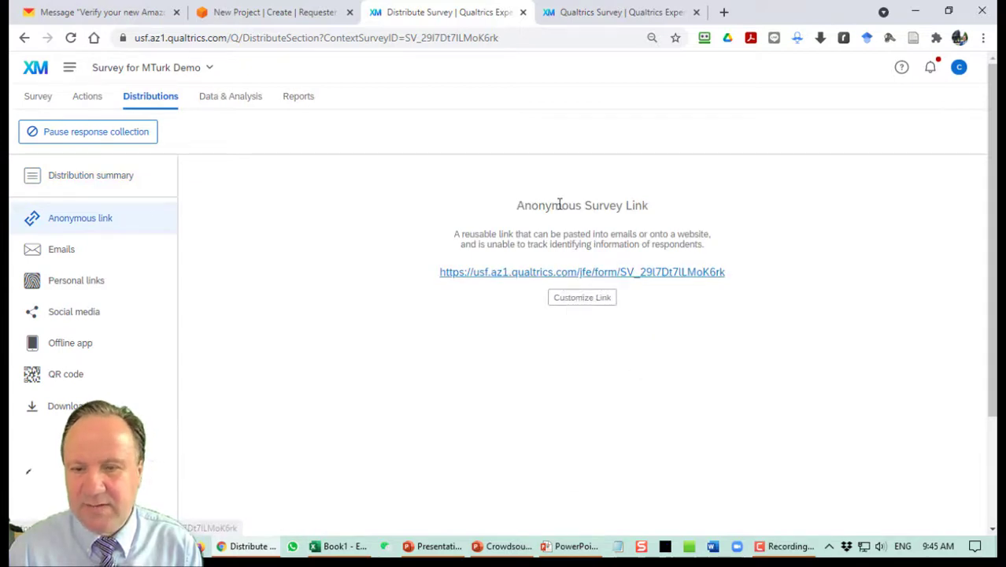
left_click(264, 15)
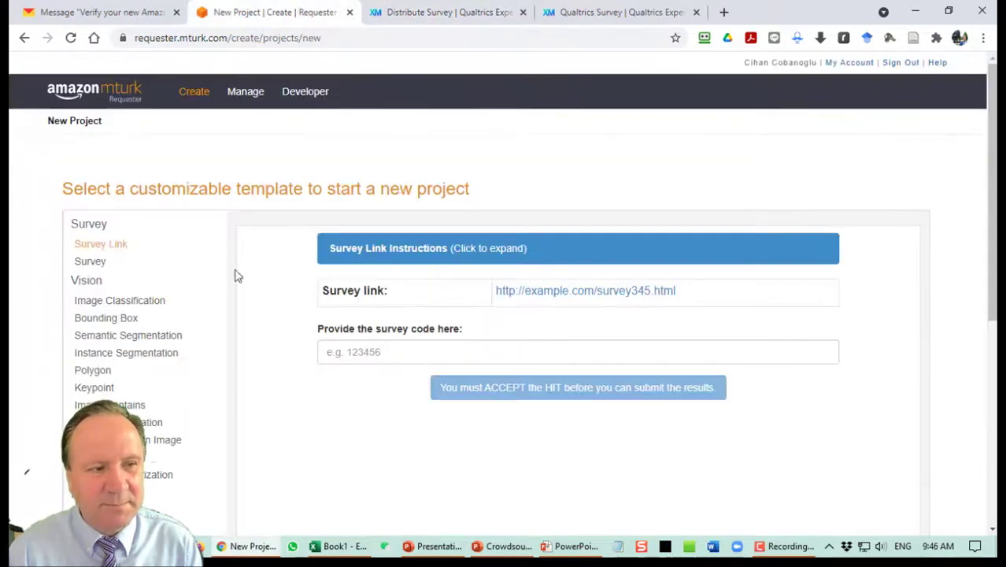
Create a new MTurk project from the Survey Link template.
left_click(197, 95)
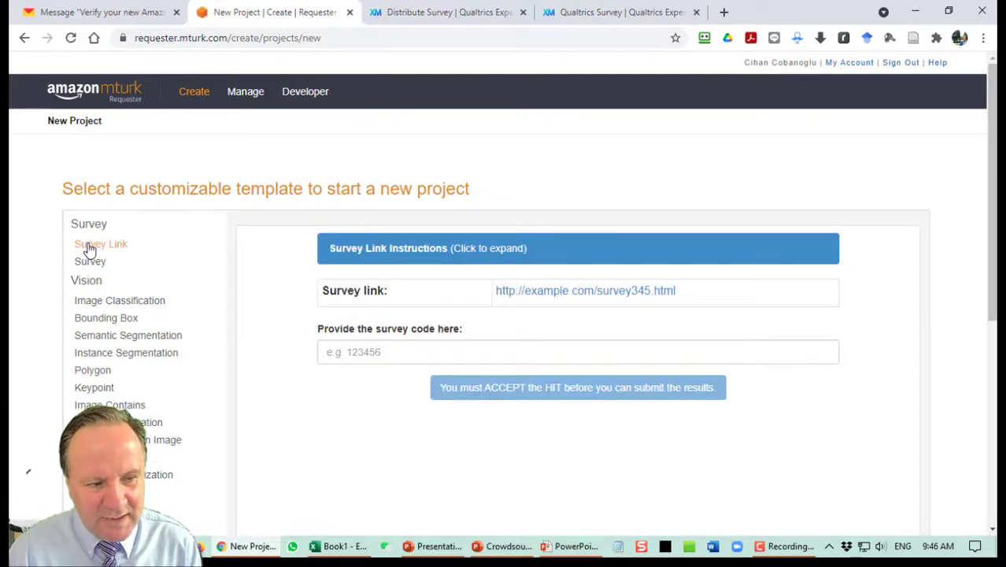
scroll(354, 417, "down", 3)
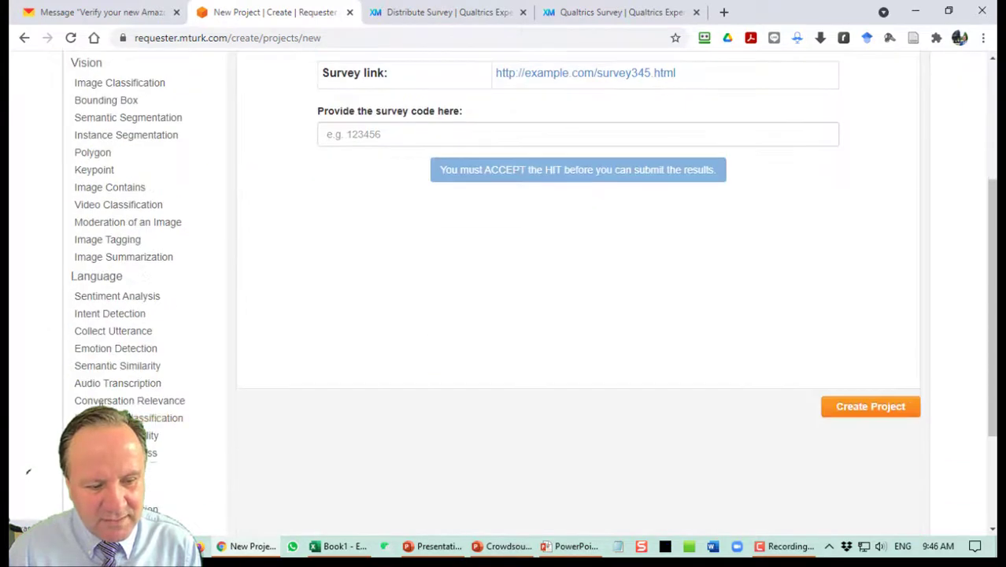
scroll(595, 486, "up", 3)
scroll(709, 480, "down", 3)
left_click(855, 403)
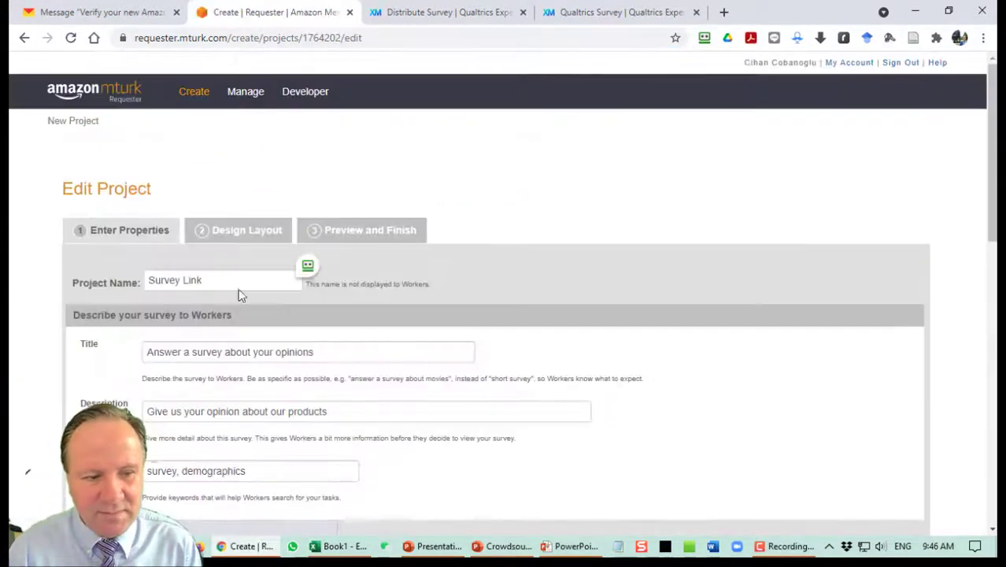
Name the project 'MTurk Demo' and retitle it 'Answer a survey about social media use in travel'.
left_click_drag(222, 285, 12, 271)
type("MTurk Demo")
key("Tab")
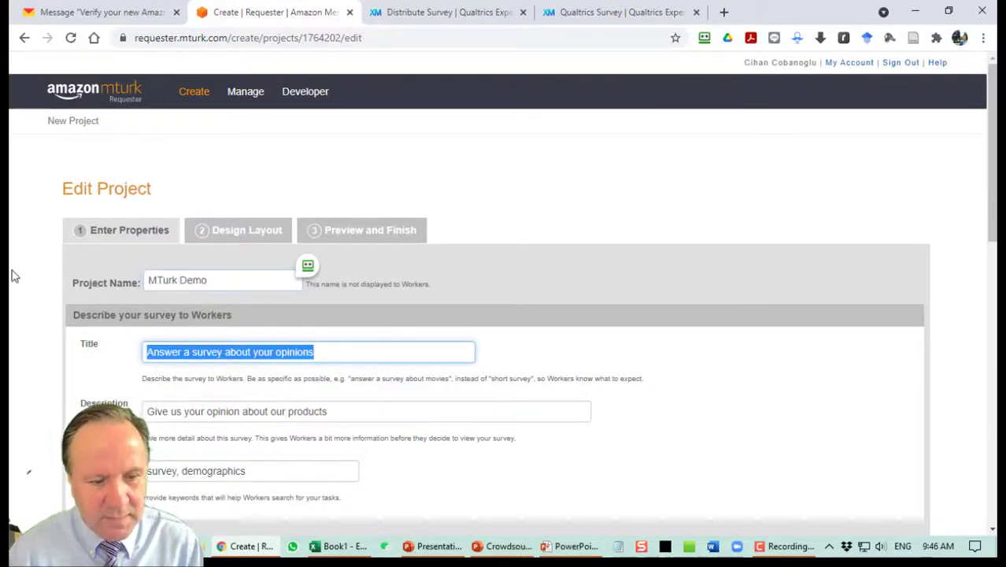
left_click(397, 361)
key("ctrl+shift+Left")
key("ctrl+shift+Left")
type("social media use")
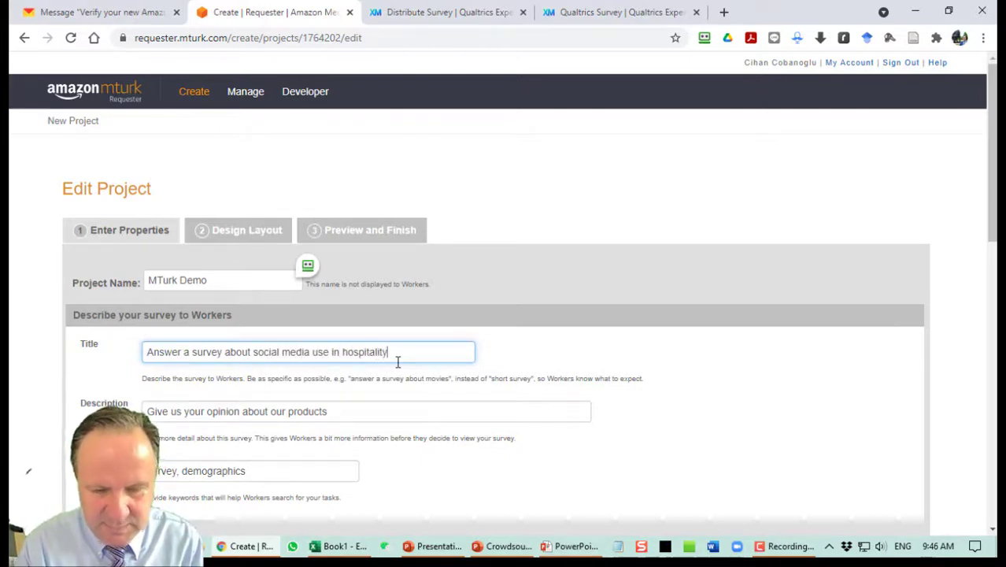
key("ctrl+shift+Left")
type("t")
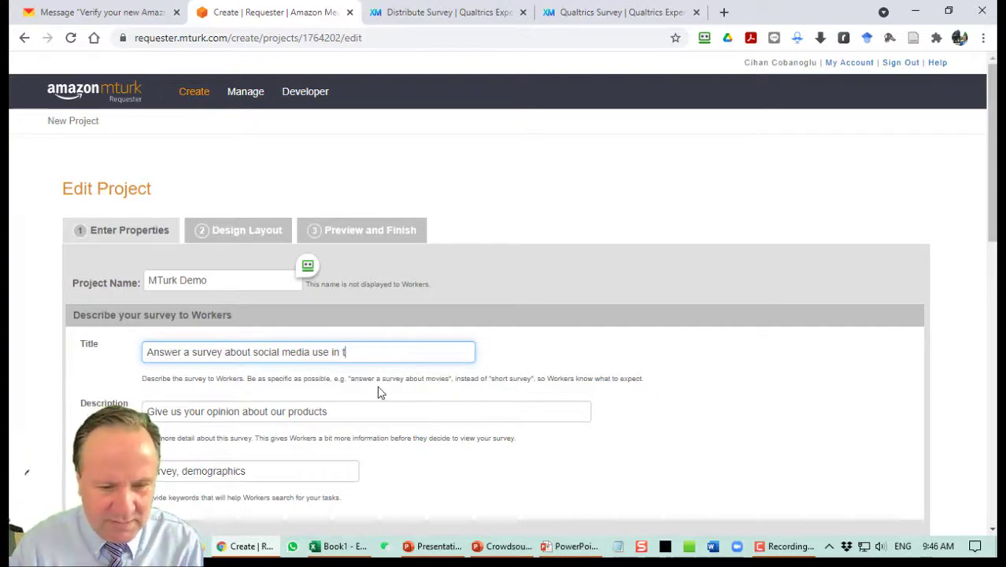
type("ravel")
Reword the description around social media and adjust the keywords.
key("Tab")
key("End")
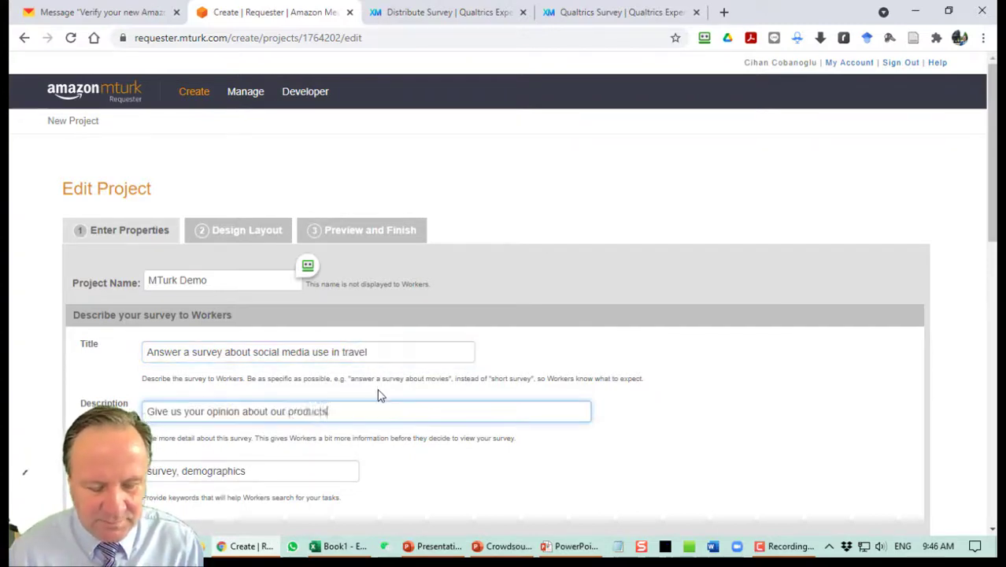
key("ctrl+shift+Left")
key("ctrl+shift+Left")
type("social media when you plan fo")
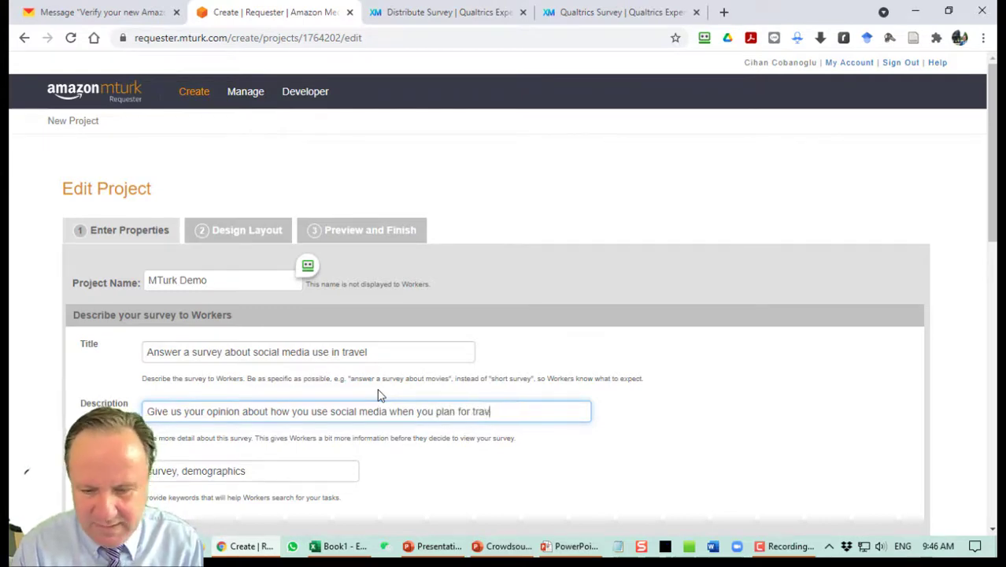
scroll(317, 404, "down", 2)
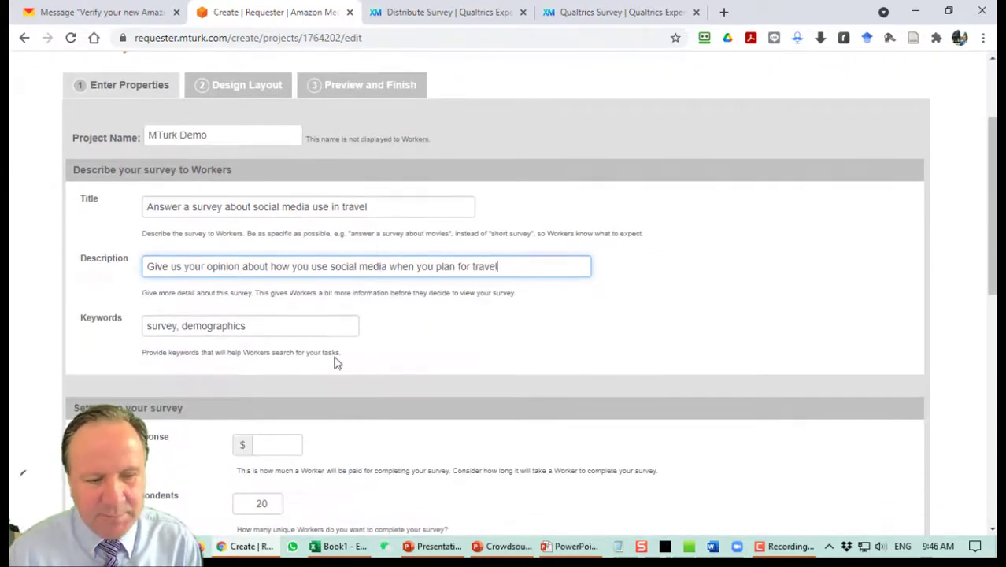
left_click(313, 334)
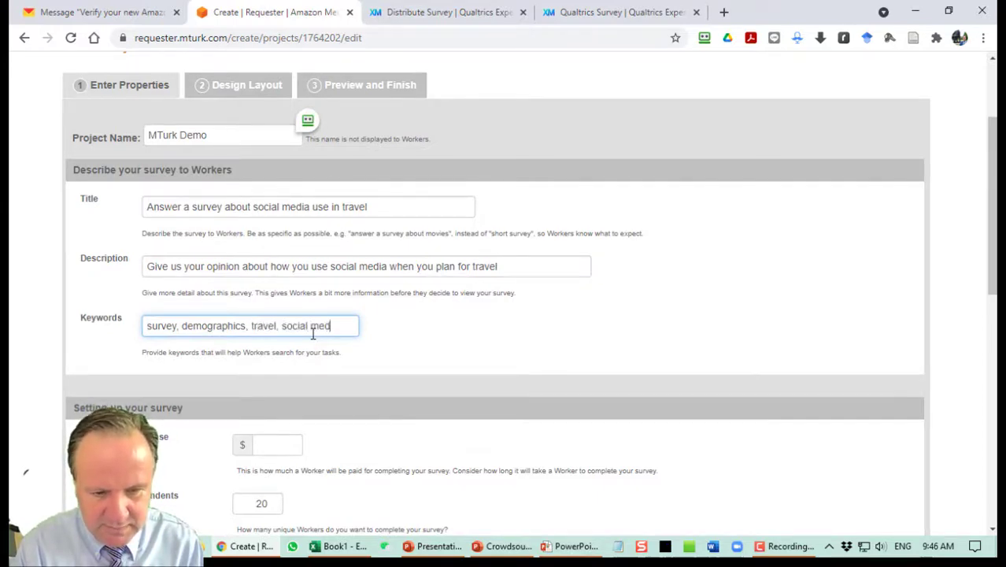
scroll(439, 323, "down", 3)
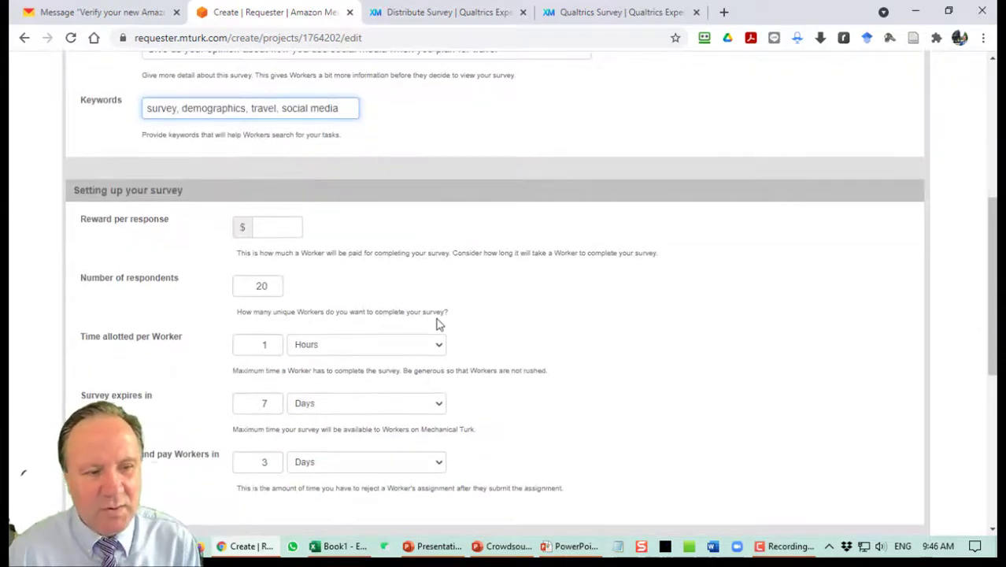
Keep the $0.35 reward per response and set 200 respondents.
left_click(284, 235)
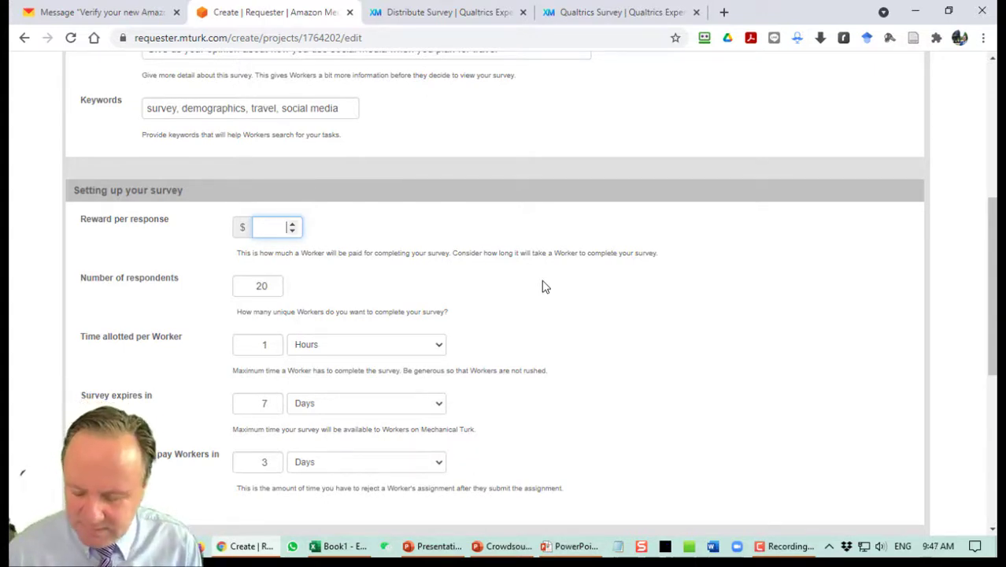
key("Tab")
type("2")
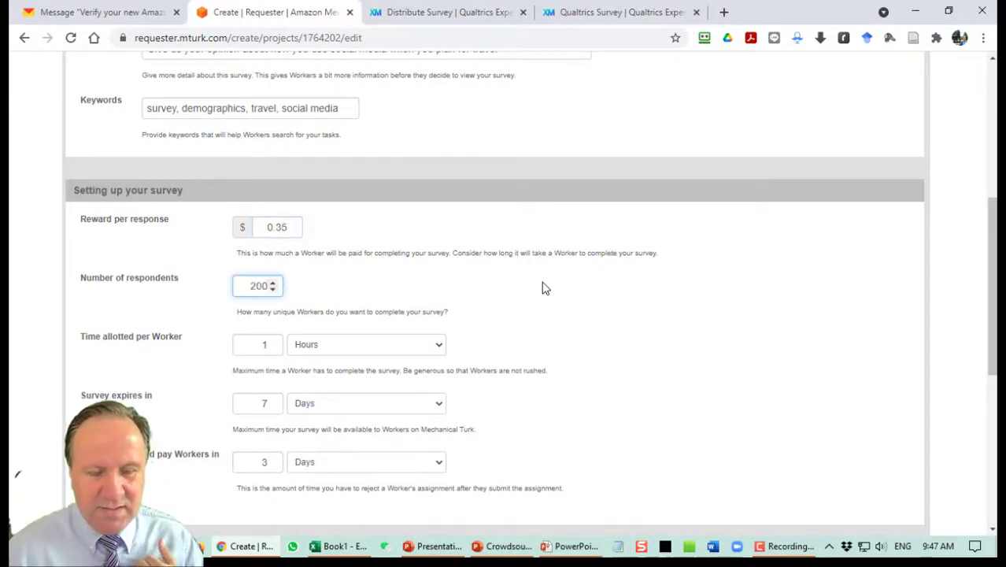
left_click(547, 295)
scroll(549, 298, "down", 1)
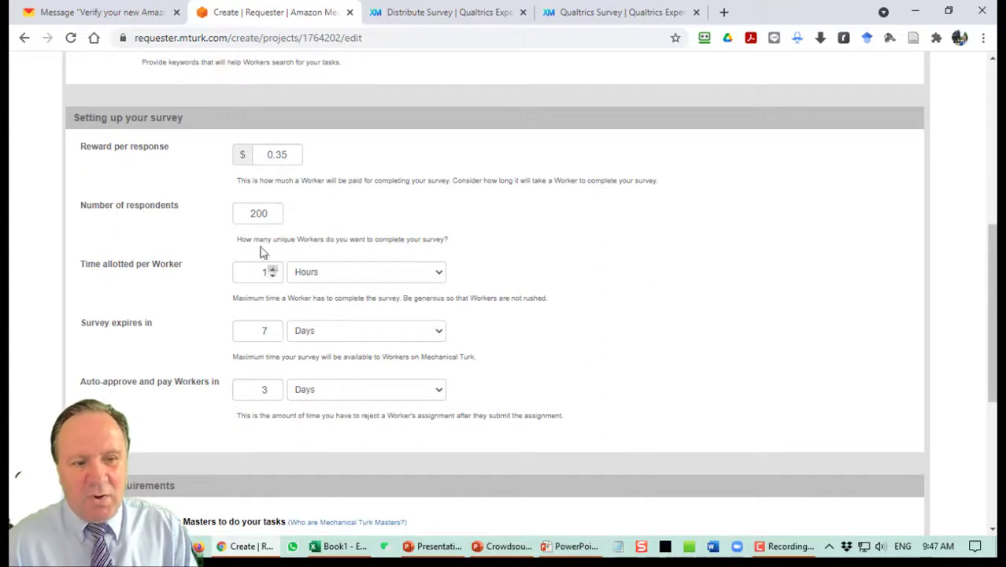
left_click_drag(248, 221, 271, 220)
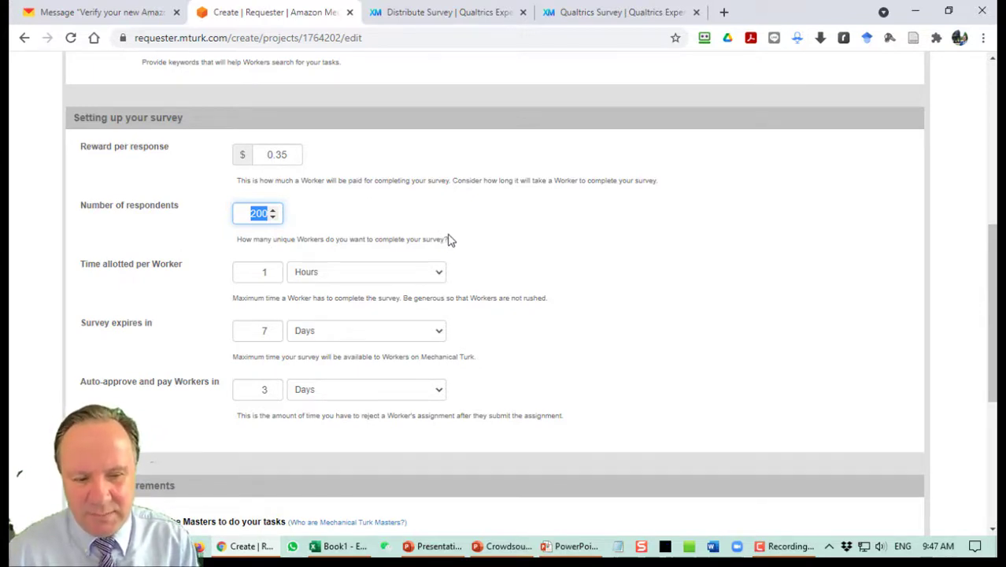
scroll(451, 238, "down", 4)
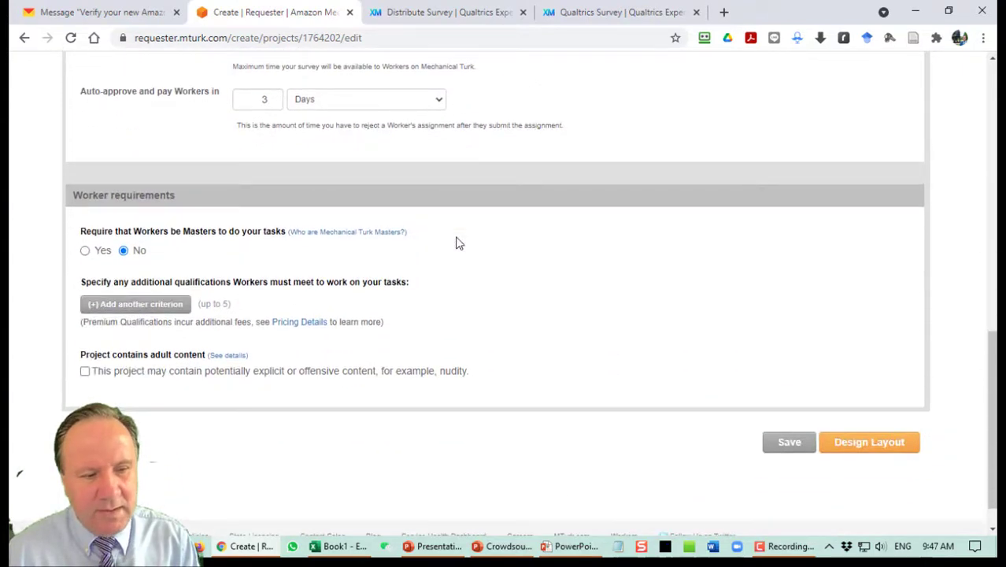
Add a Location is UNITED STATES (US) worker requirement, then proceed to Design Layout.
scroll(456, 240, "down", 1)
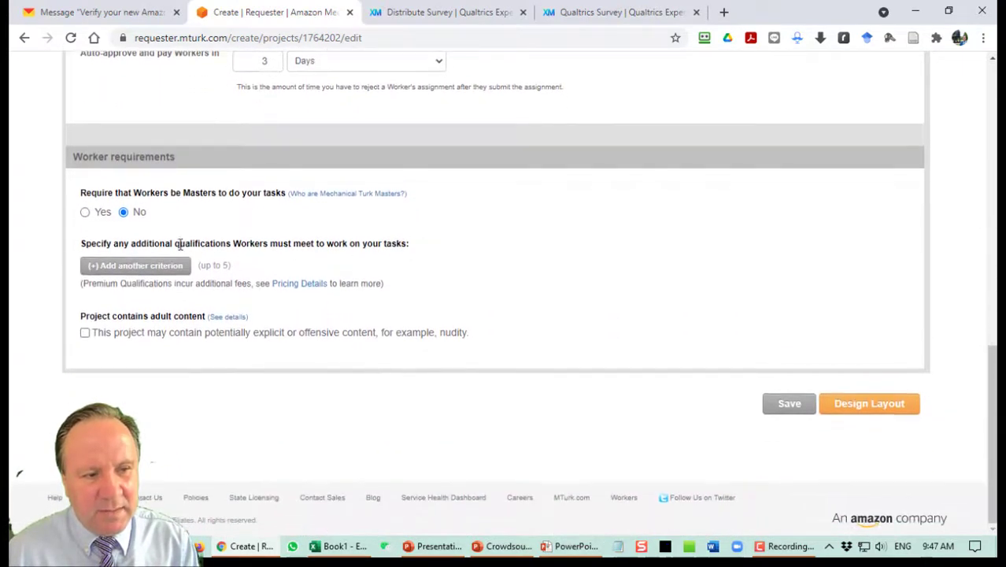
left_click(138, 268)
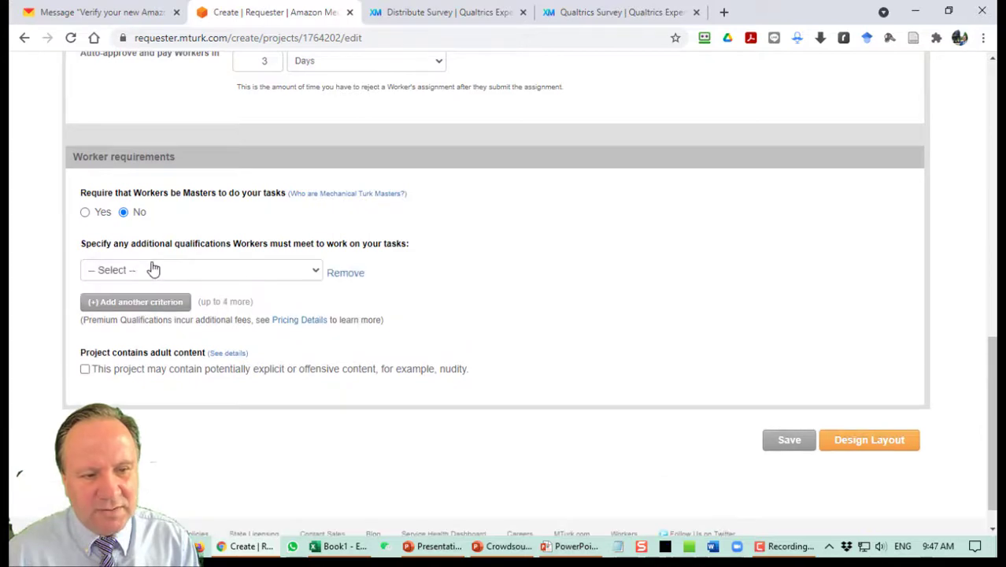
left_click(233, 269)
left_click(118, 45)
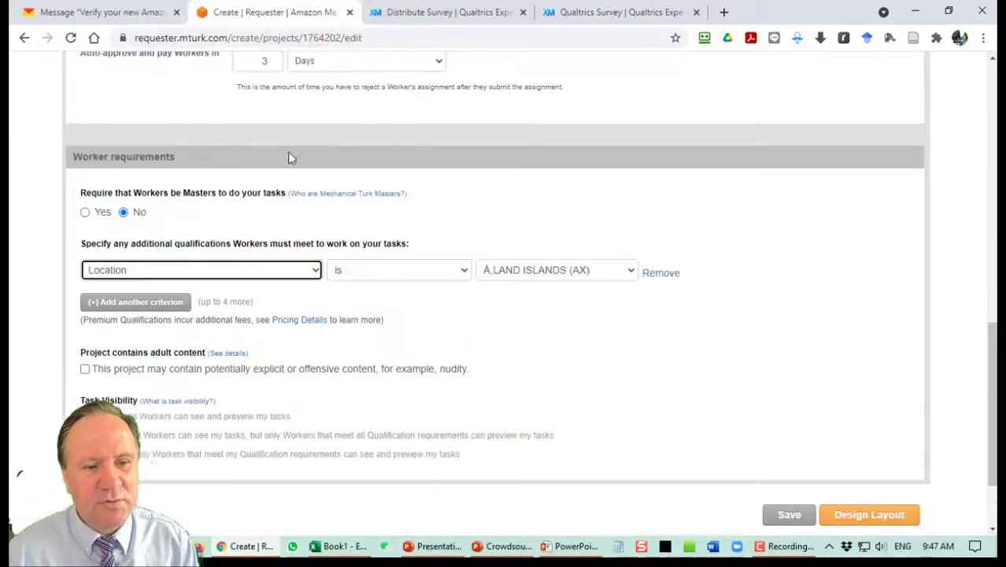
scroll(571, 165, "down", 20)
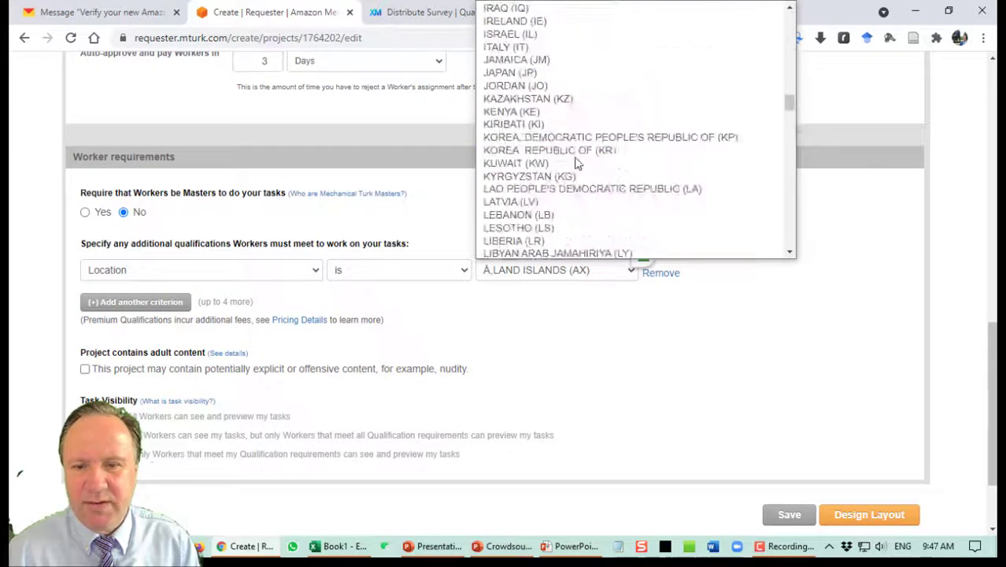
scroll(607, 171, "down", 15)
scroll(604, 169, "up", 4)
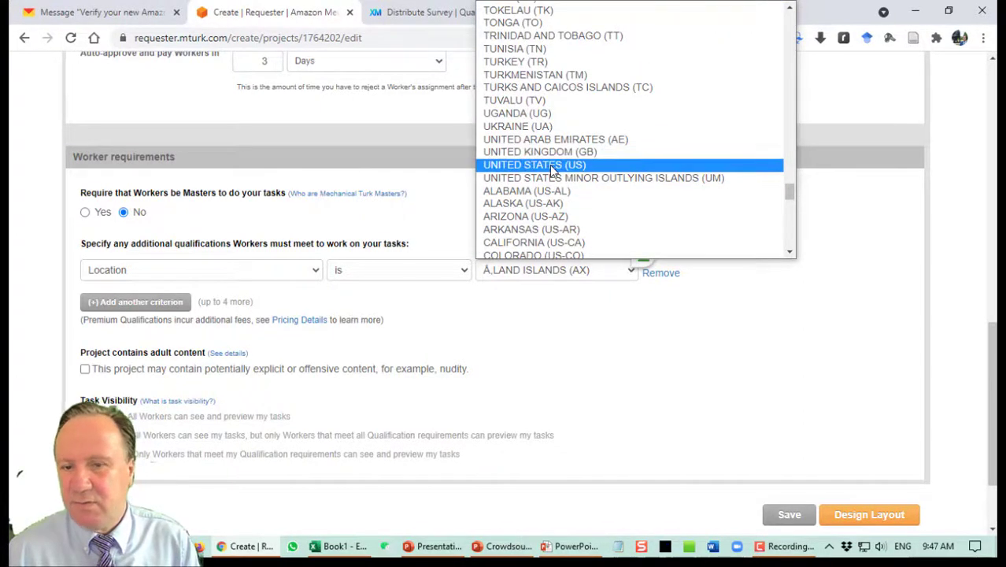
left_click(550, 164)
scroll(530, 317, "down", 1)
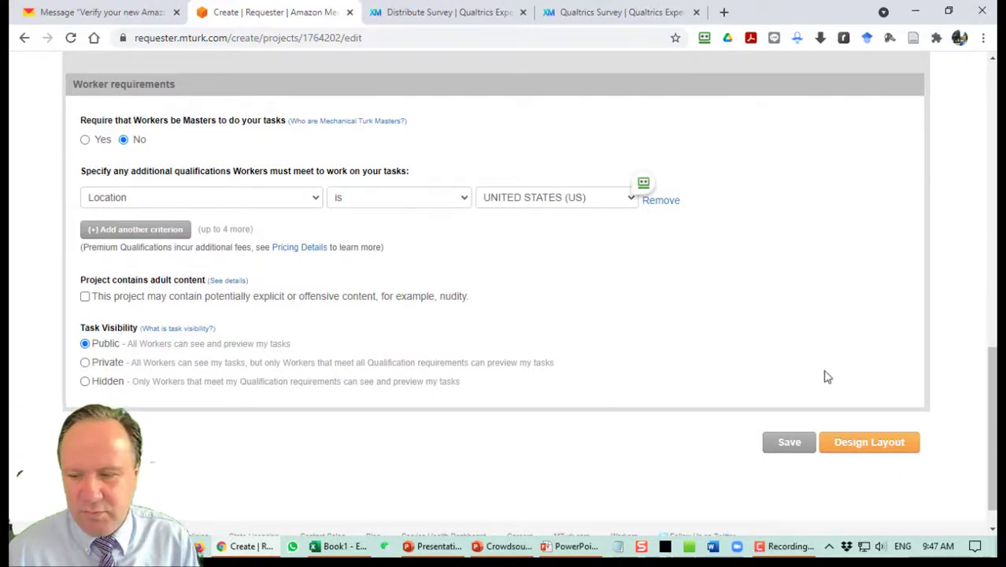
left_click(863, 443)
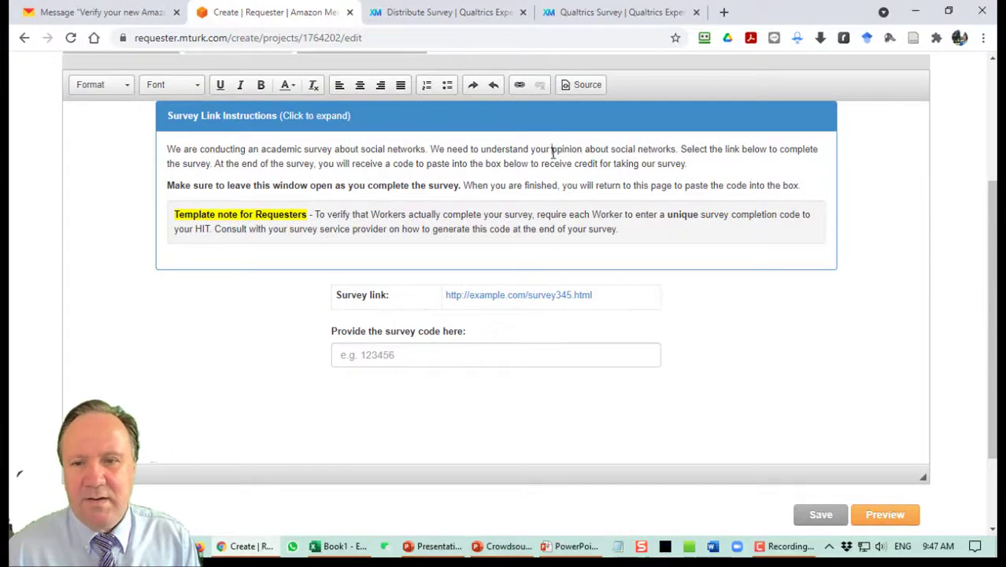
Reword the instructions to ask how you use social media for planning your travel.
left_click(608, 153)
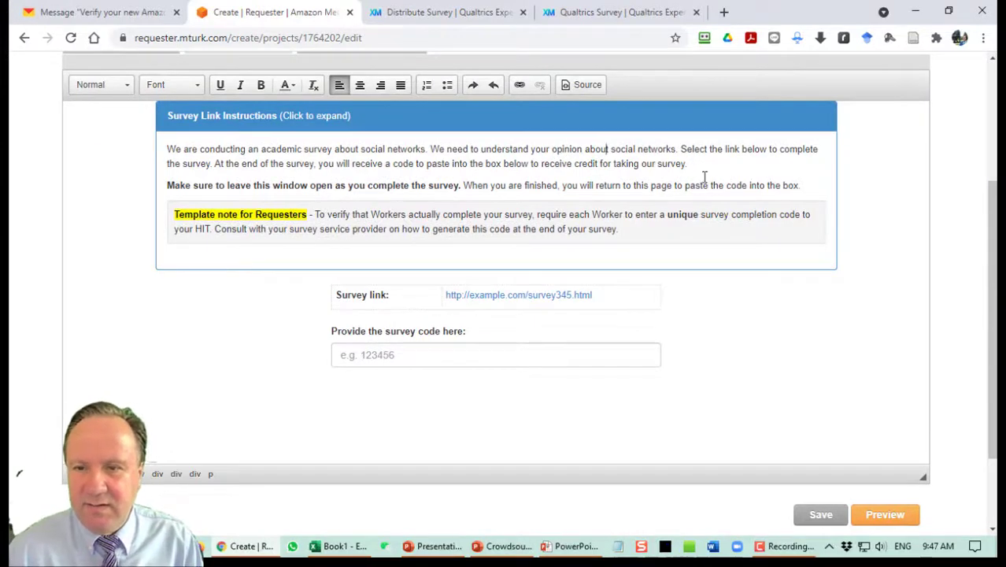
key("ctrl+shift+Right")
key("ctrl+shift+Right")
type("how you use ")
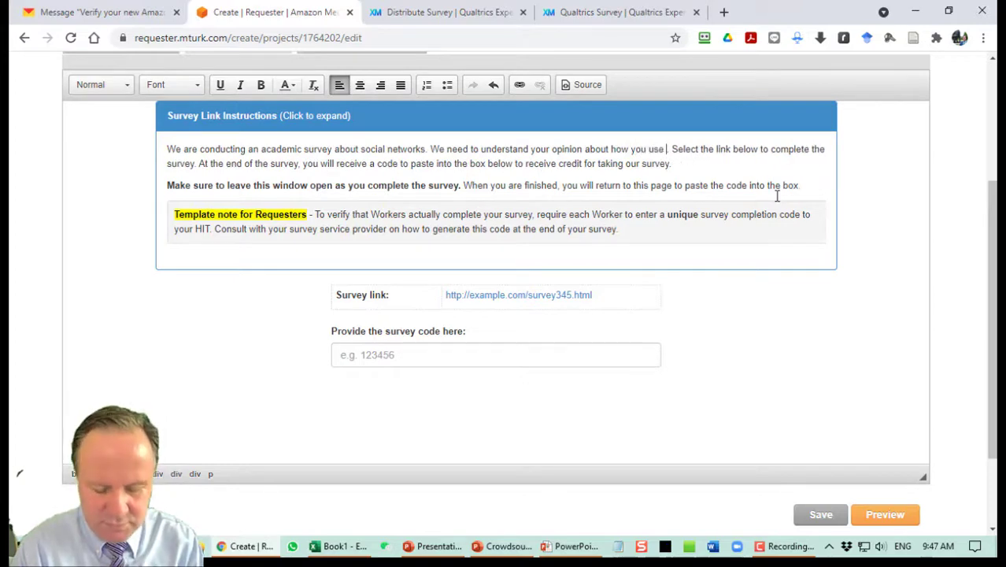
type("social media for ")
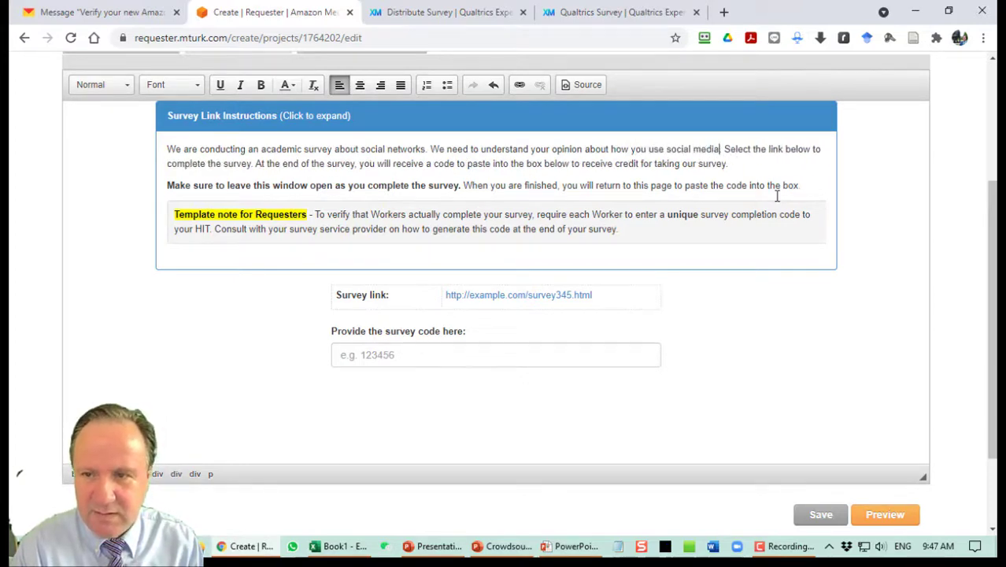
type("planning fro")
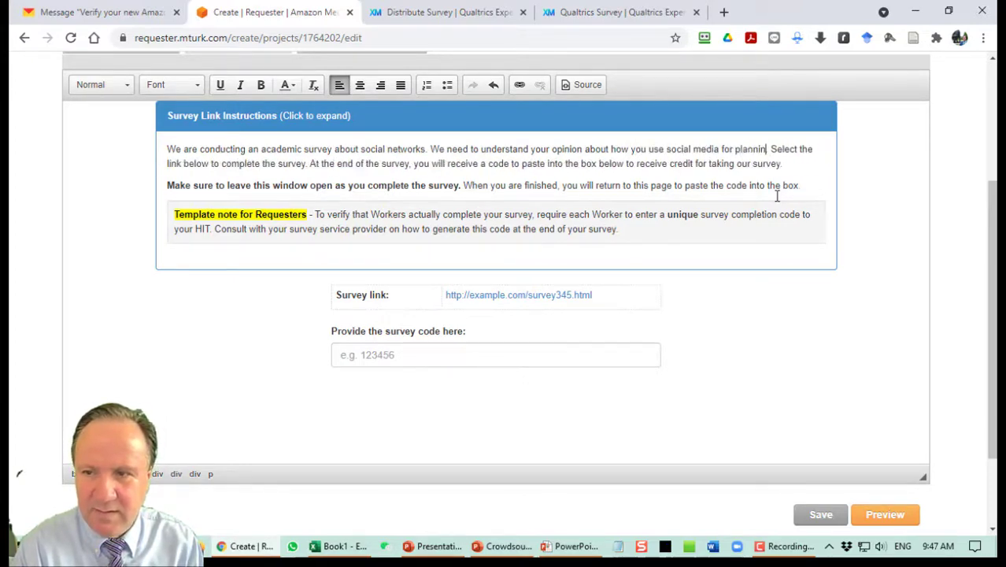
type(" your")
key("BackSpace")
key("BackSpace")
key("BackSpace")
key("BackSpace")
key("BackSpace")
key("BackSpace")
type("or yo")
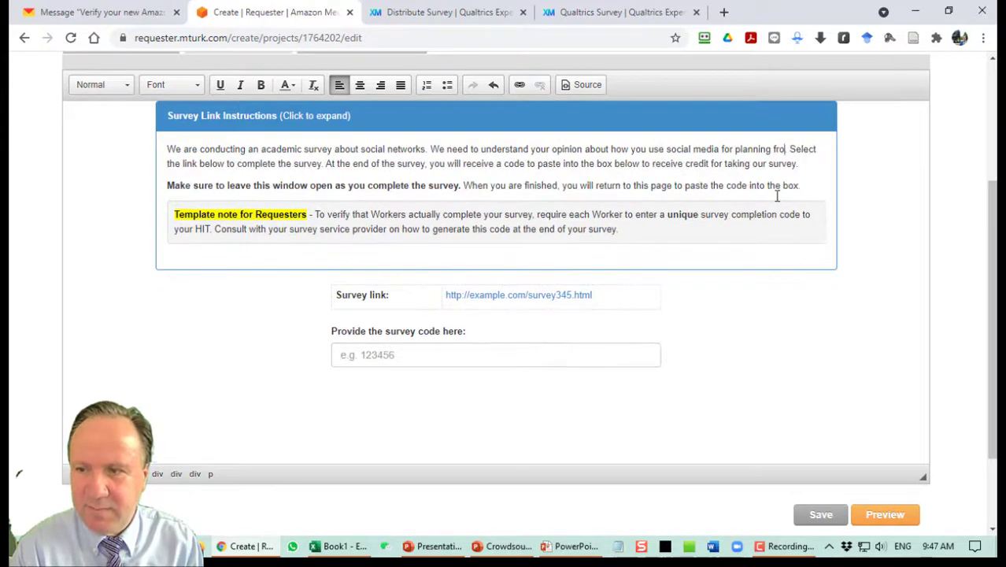
type("ur travel")
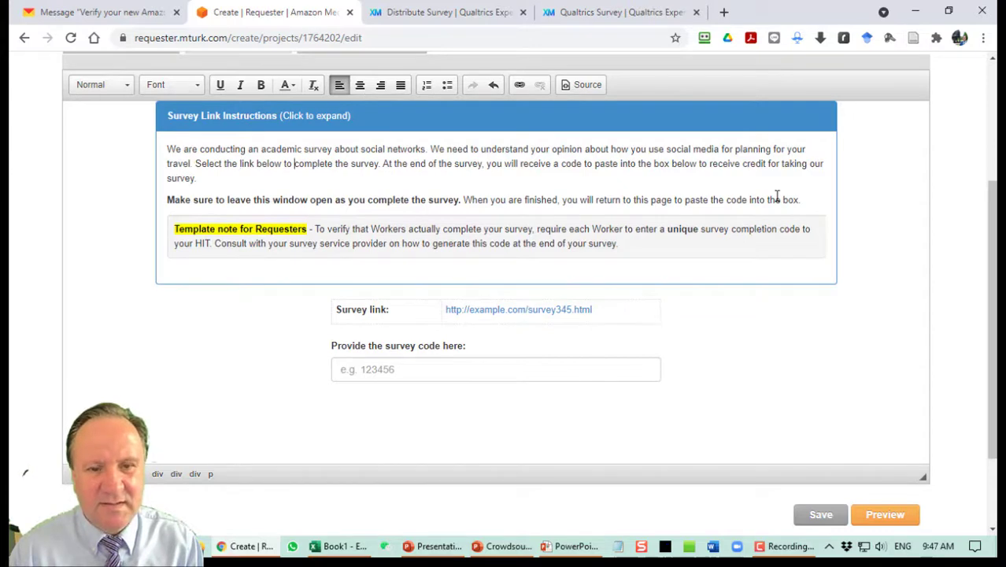
Replace the example survey link with the Qualtrics URL and delete the Template note for Requesters.
left_click(610, 317)
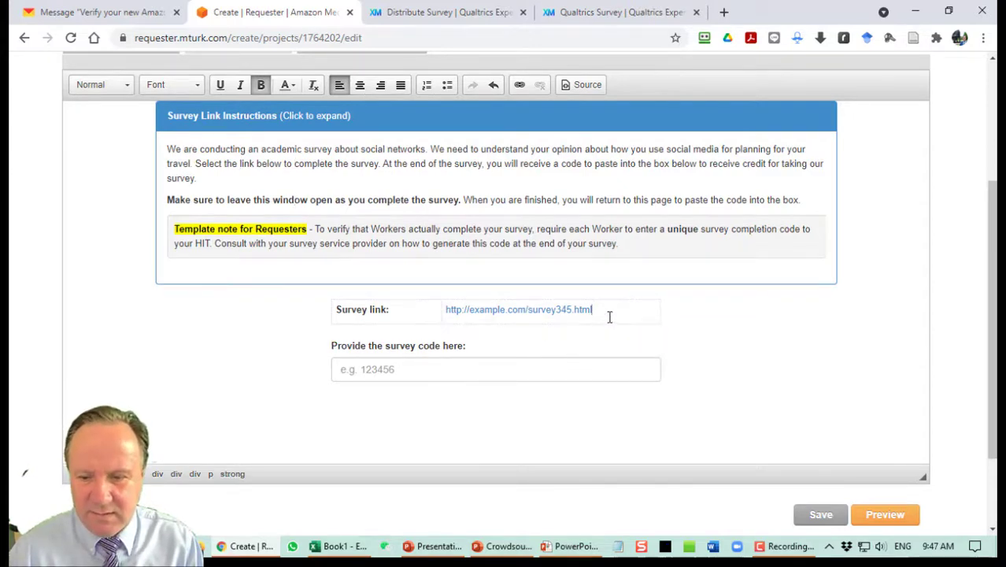
triple_click(609, 315)
key("BackSpace")
type("https://usf.az1.qualtrics.com/jfe/form/SV_29l7DX7lLMoK6rk")
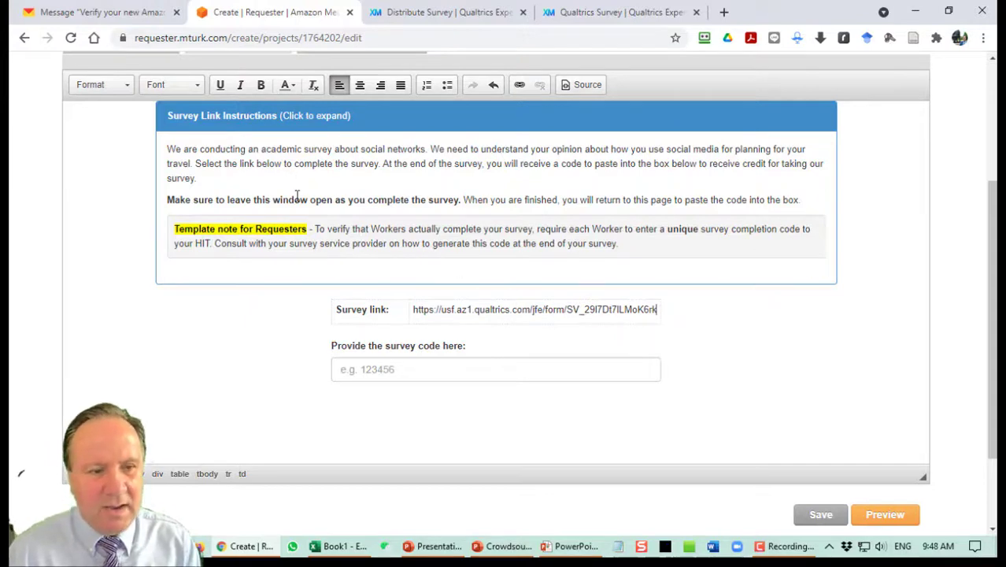
left_click(804, 201)
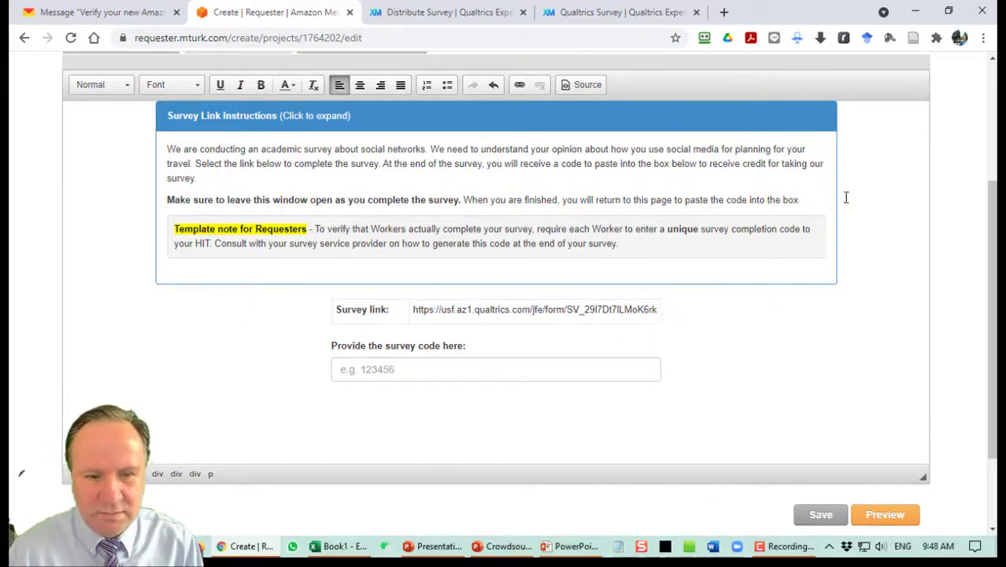
key("shift+Down")
key("shift+Down")
key("Delete")
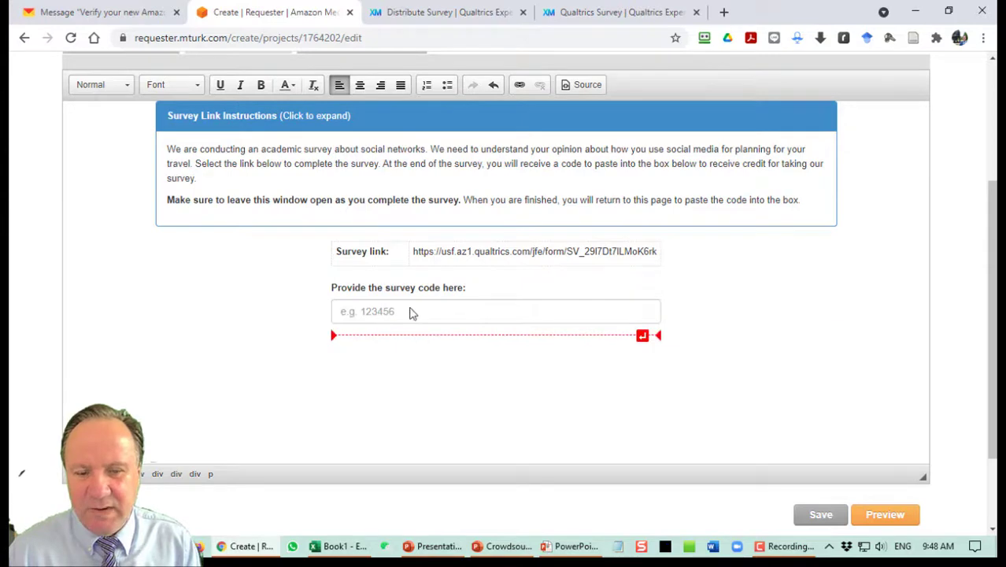
Preview the task, finish to save MTurk Demo, and bring up the PowerPoint Steps slide.
left_click(876, 517)
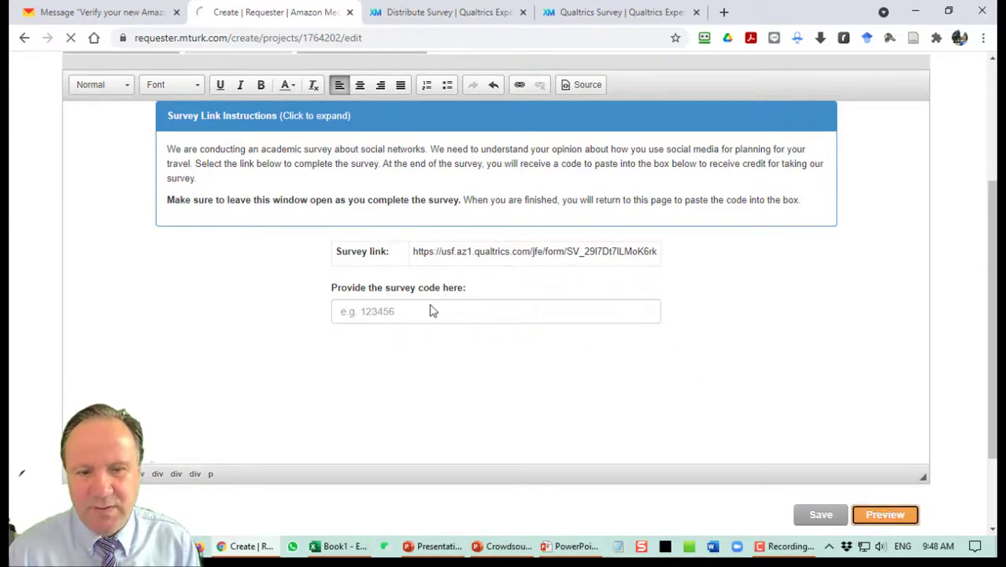
scroll(571, 265, "down", 5)
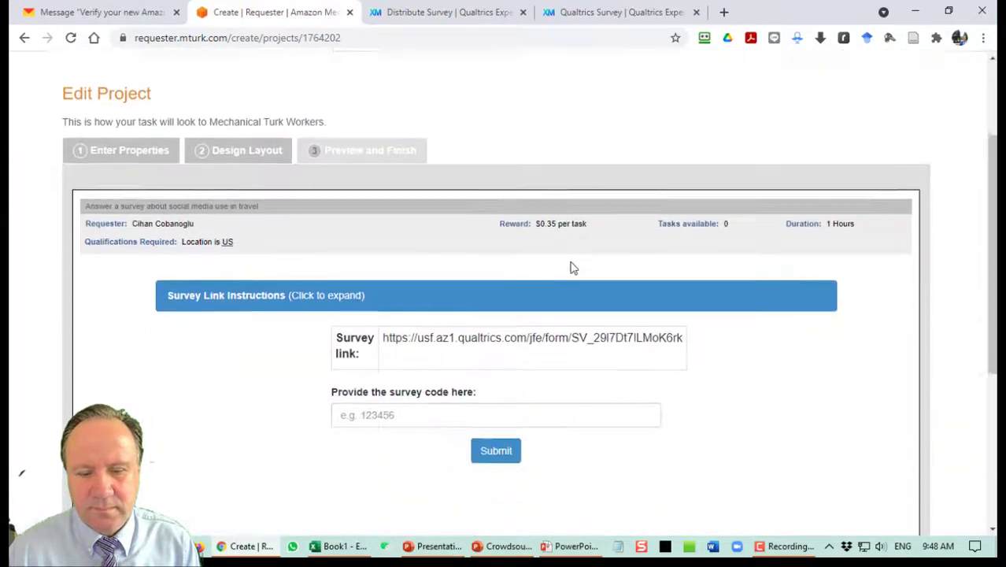
scroll(748, 315, "down", 2)
left_click(889, 403)
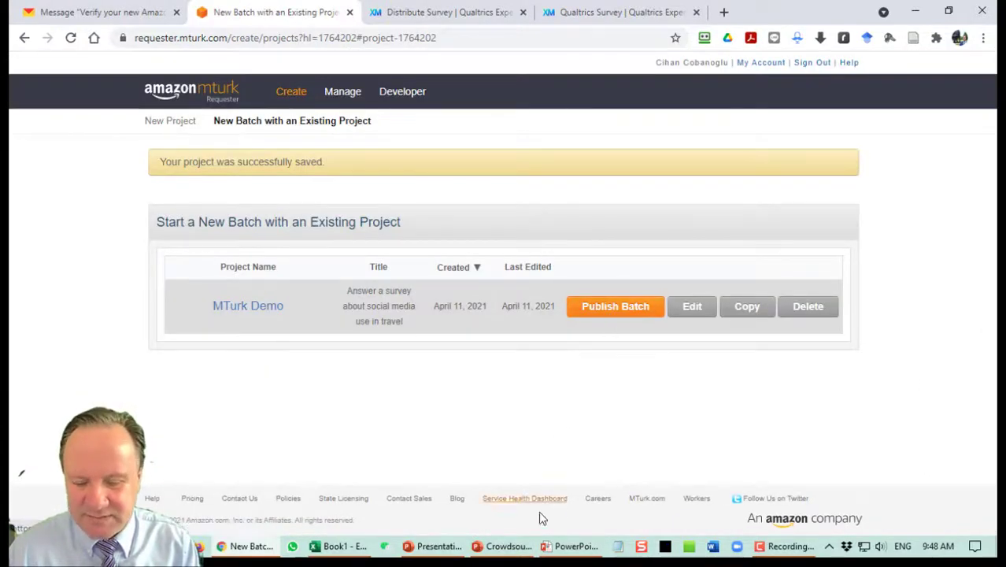
left_click(658, 488)
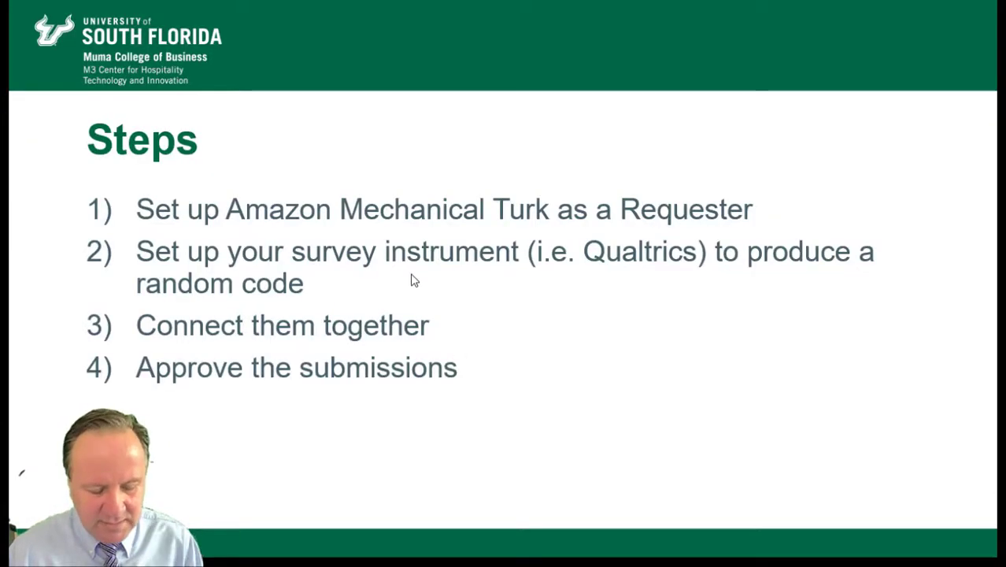
Switch from the PowerPoint slide show back to the browser's MTurk Demo project page.
key("alt+Tab")
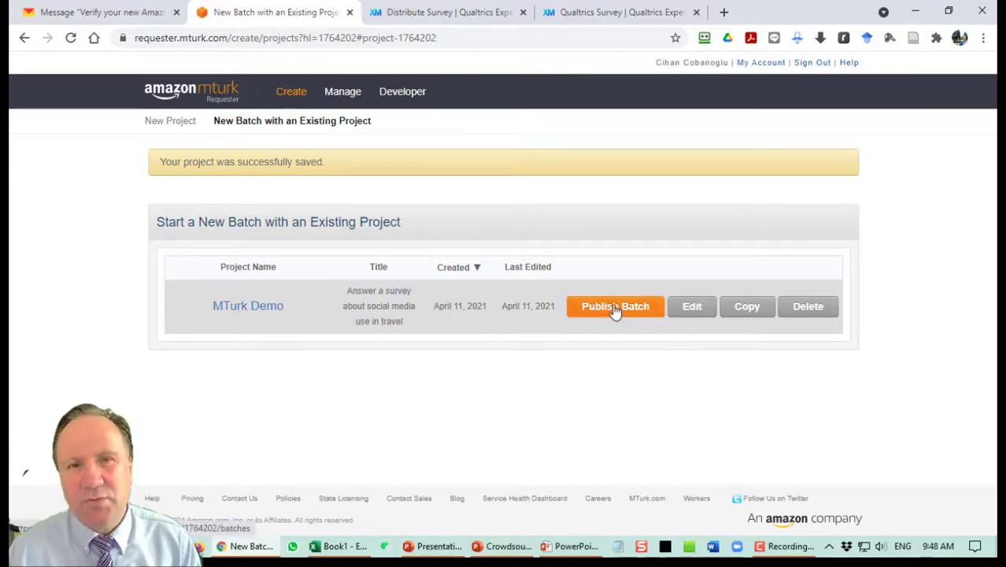
Publish a new MTurk Demo batch and expand Survey Link Instructions in the worker preview.
left_click(615, 306)
scroll(615, 309, "down", 2)
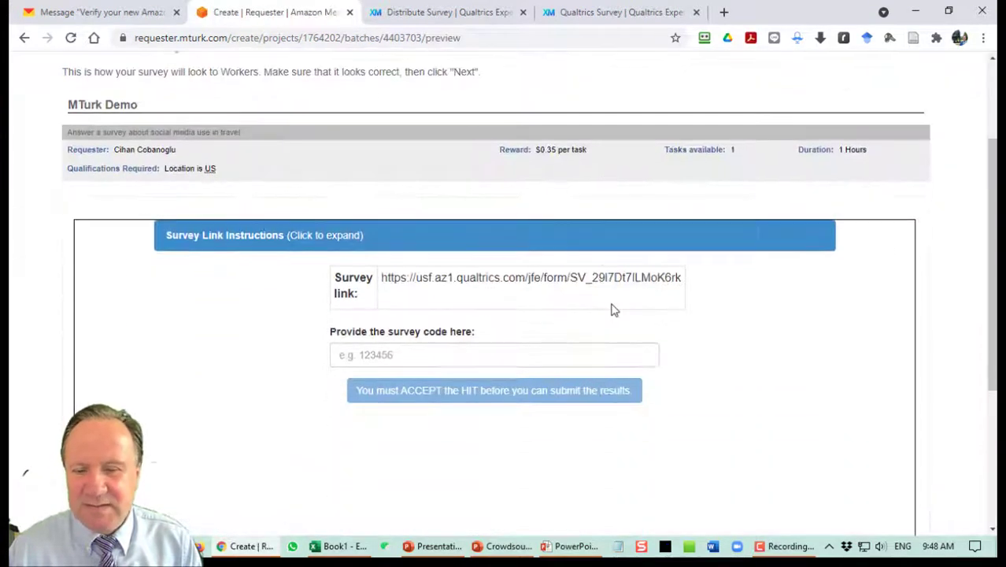
scroll(645, 309, "down", 2)
scroll(662, 317, "up", 3)
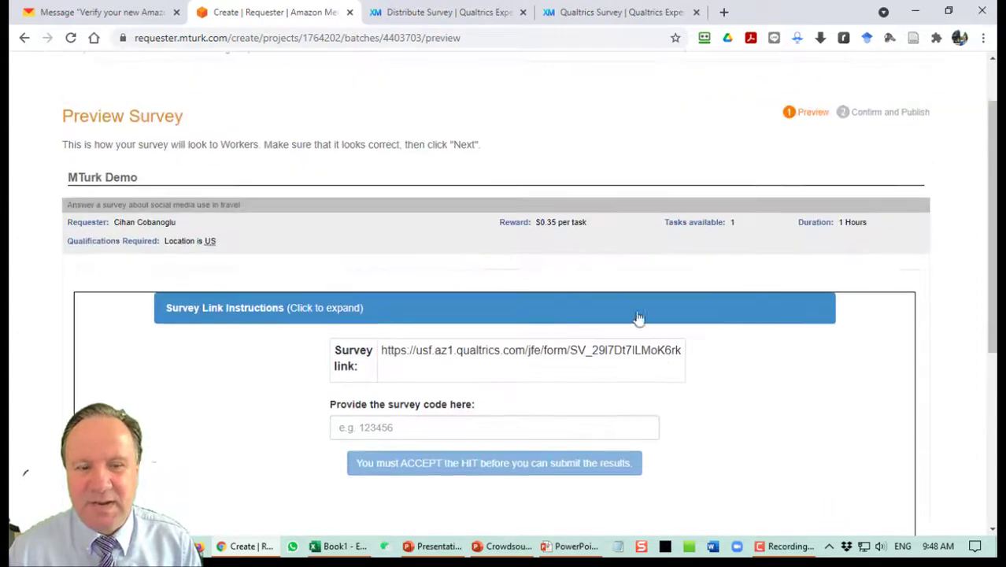
left_click(356, 308)
scroll(535, 333, "down", 2)
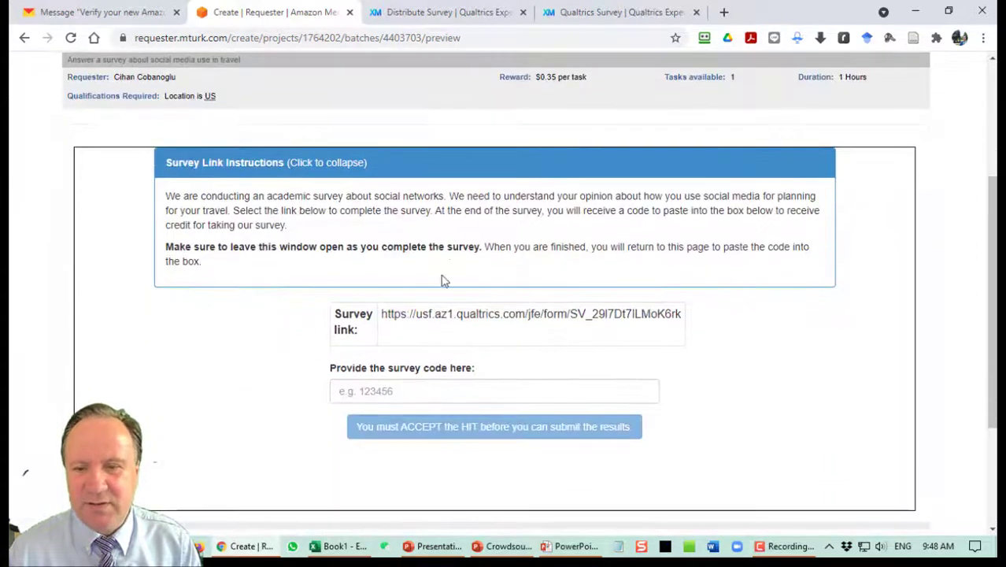
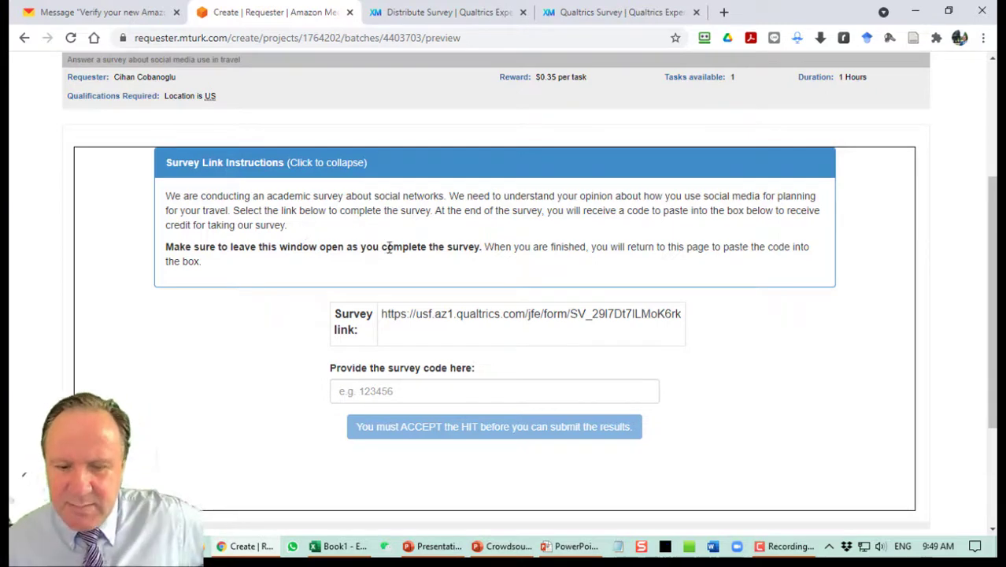
Continue to publishing the batch and sign in with the saved Amazon requester account.
scroll(387, 247, "down", 3)
left_click(883, 409)
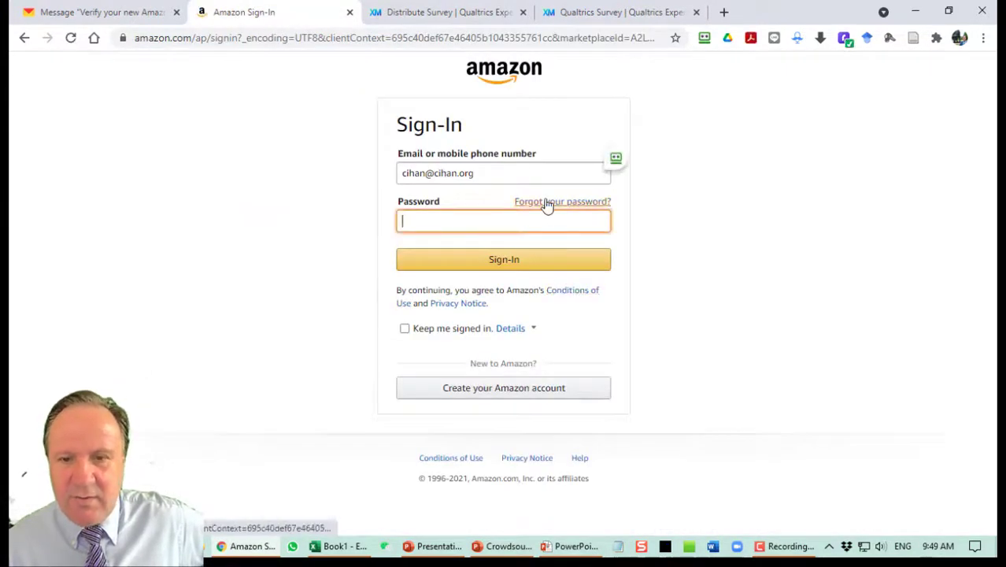
key("shift+Tab")
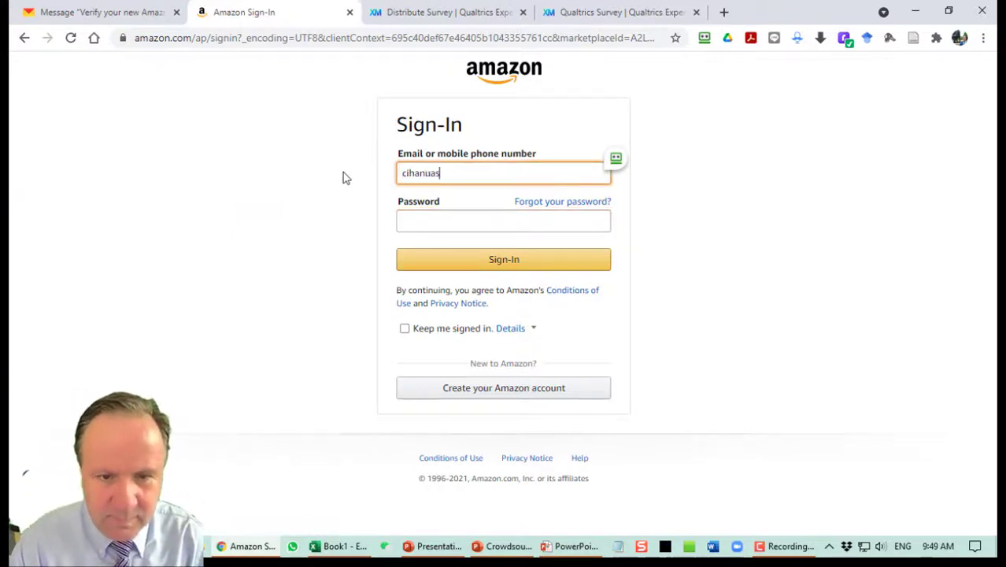
key("Tab")
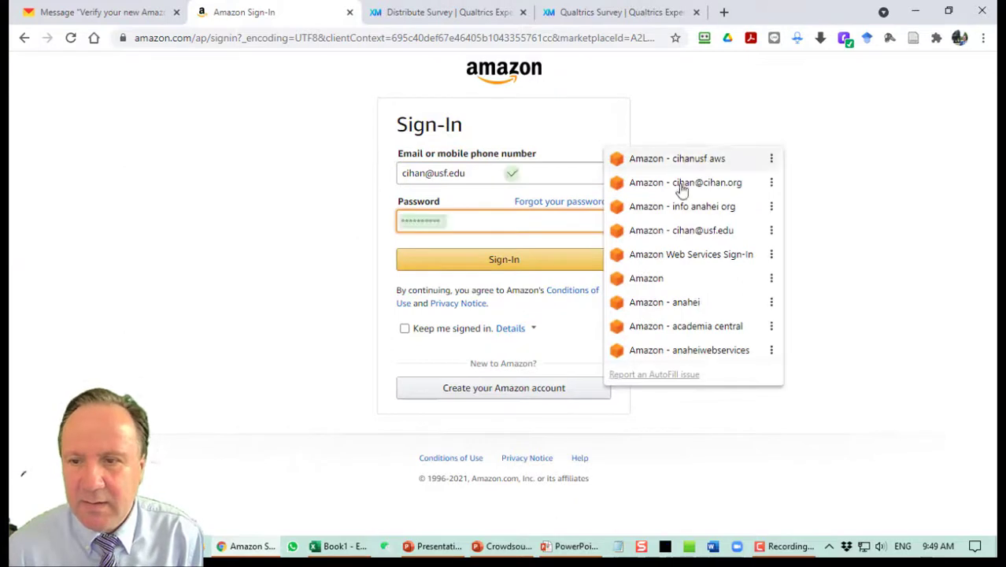
left_click(688, 232)
key("Return")
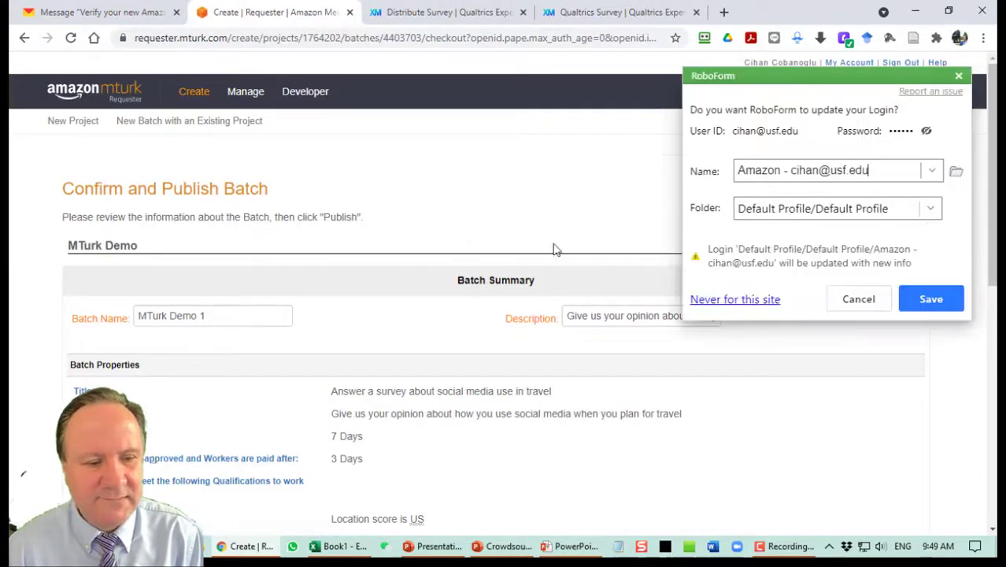
left_click(844, 302)
Review the cost summary: 200 assignments at $0.35, $28.00 fees and the 14-cent per-assignment fee, $98.00 total.
scroll(472, 233, "down", 3)
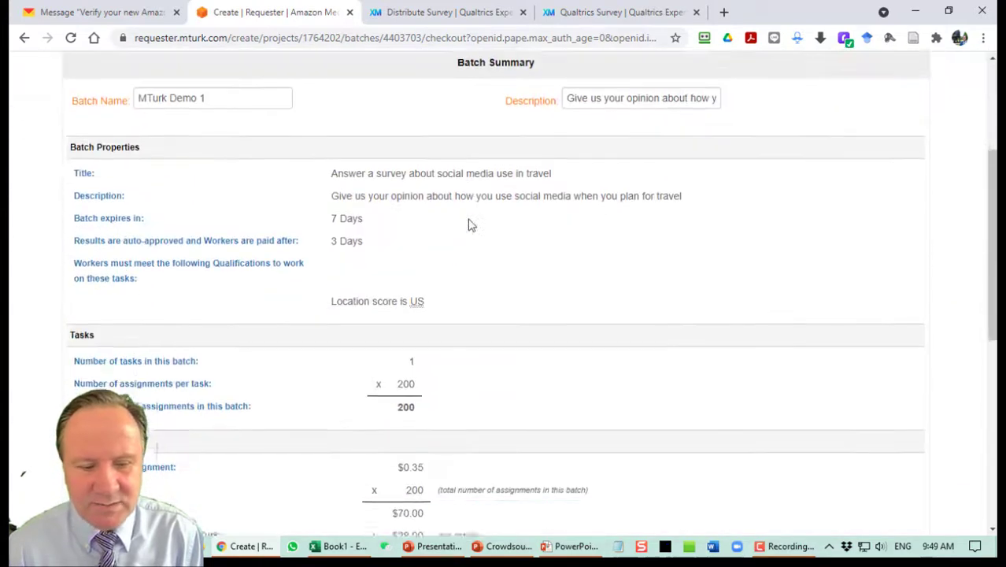
scroll(469, 223, "down", 3)
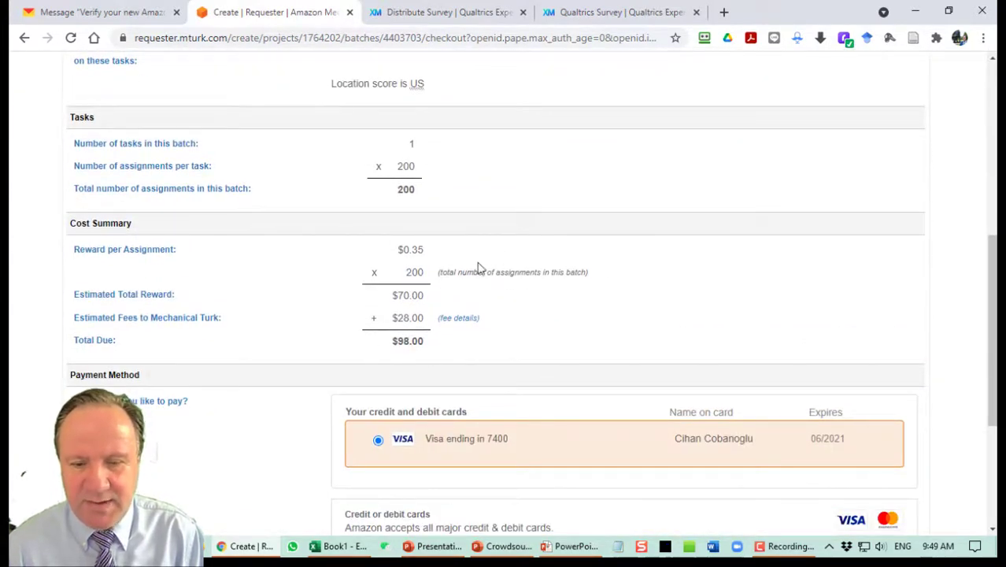
scroll(472, 268, "up", 6)
scroll(468, 276, "down", 3)
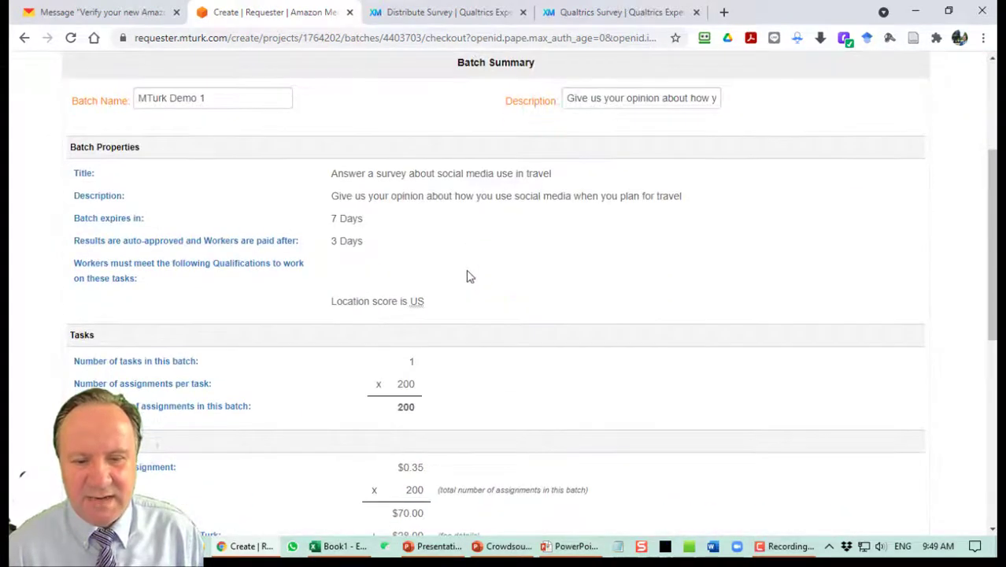
scroll(467, 276, "down", 2)
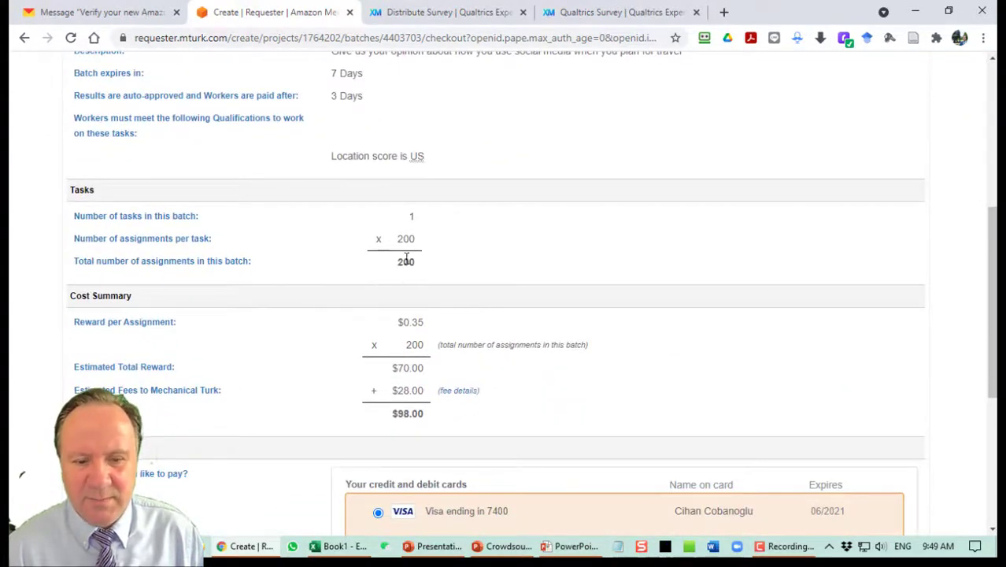
scroll(402, 266, "down", 2)
left_click_drag(398, 177, 429, 205)
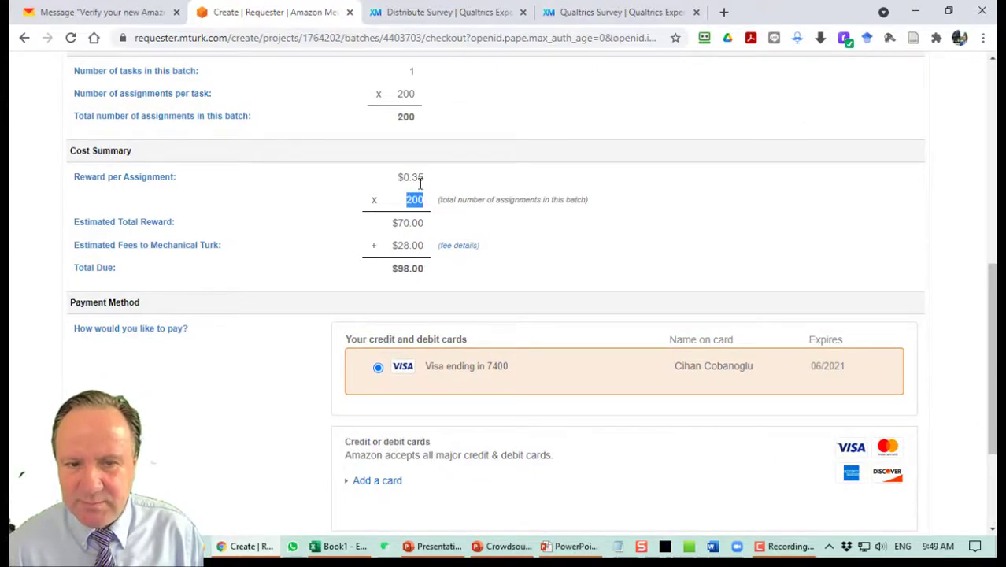
left_click(433, 203)
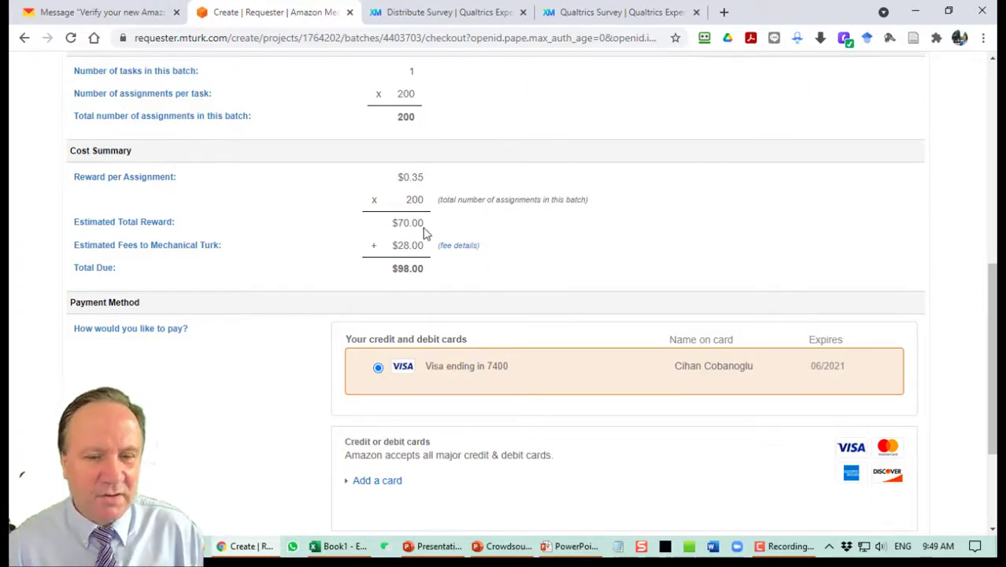
left_click_drag(391, 246, 429, 253)
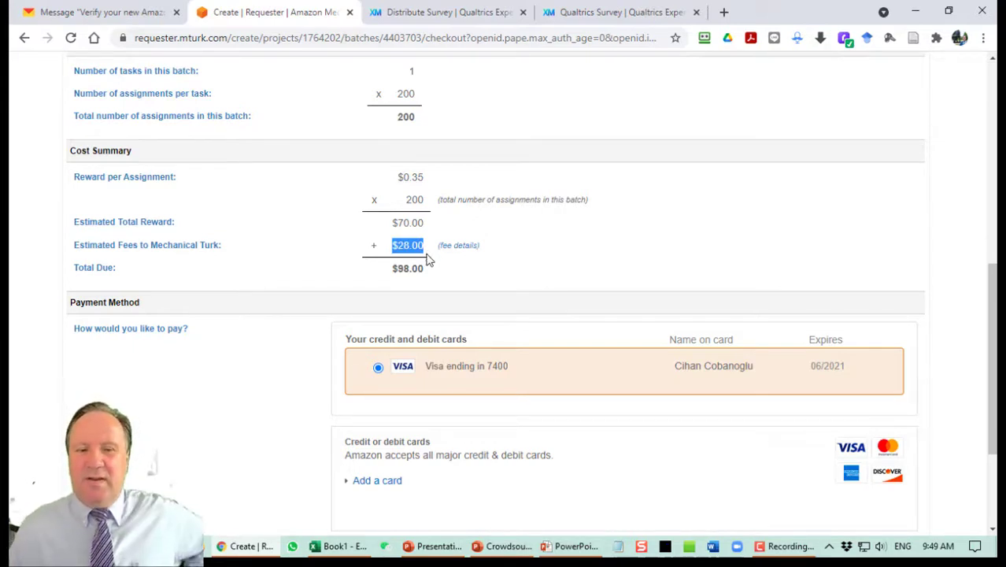
left_click(456, 246)
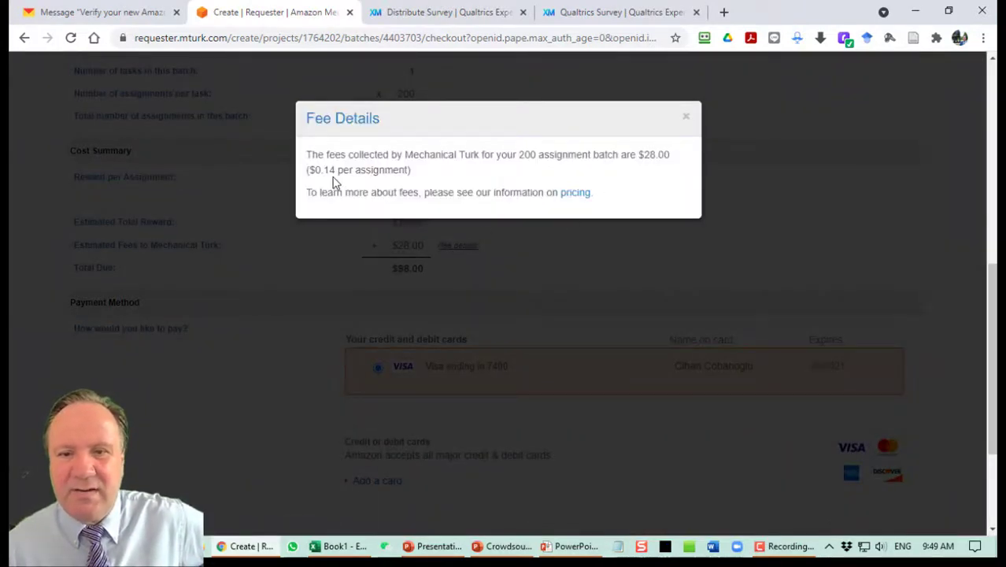
left_click_drag(323, 171, 336, 172)
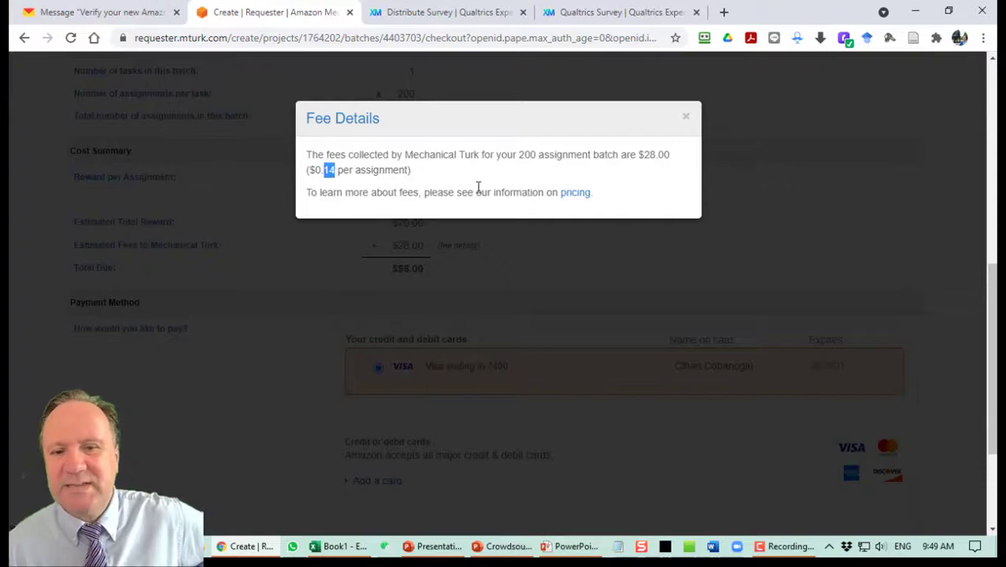
left_click(685, 118)
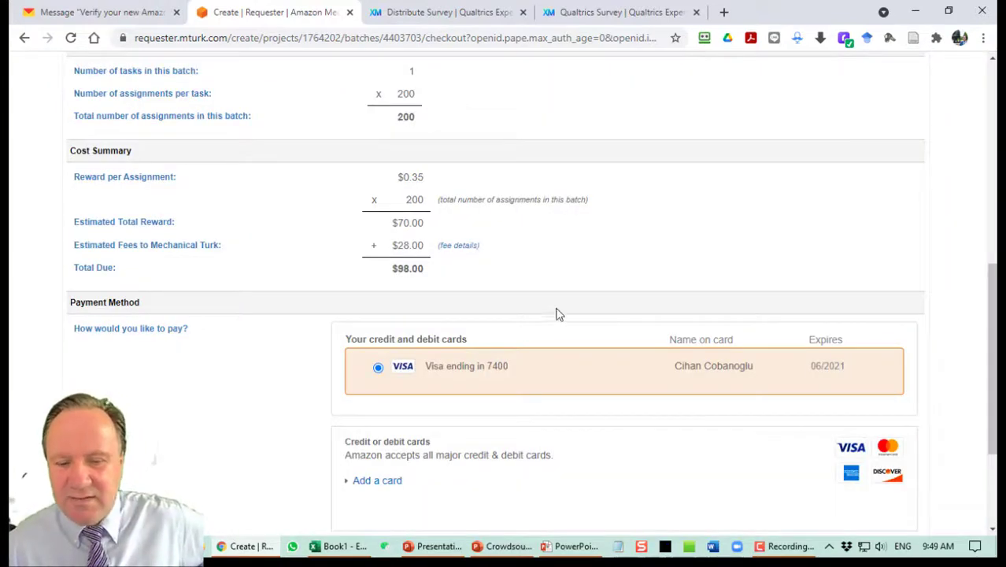
scroll(539, 311, "down", 1)
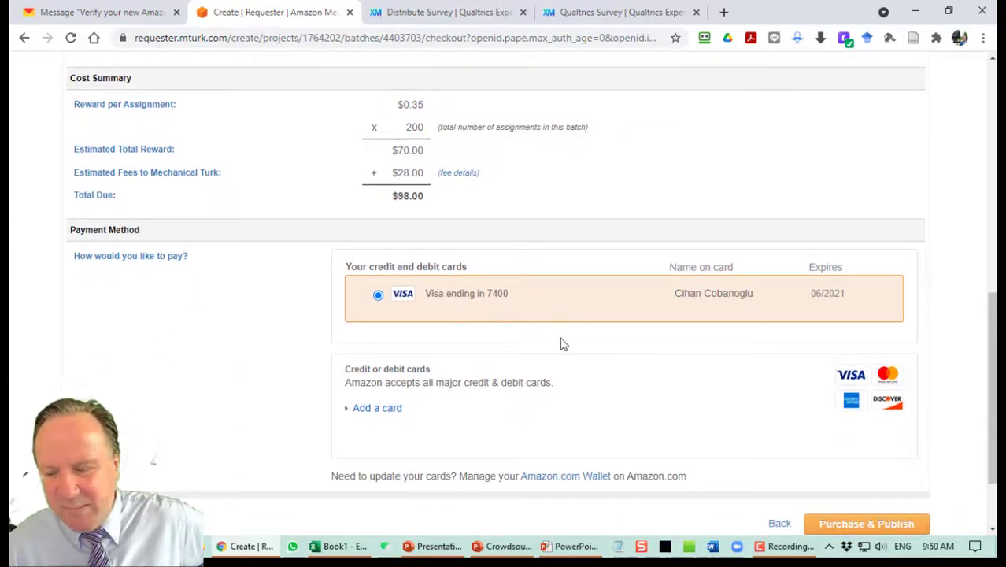
scroll(724, 443, "down", 1)
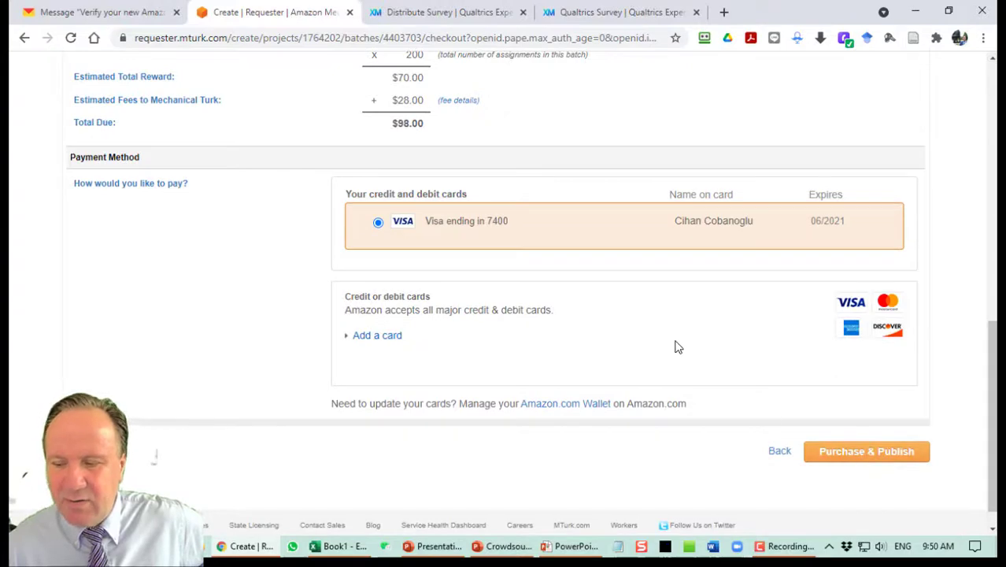
scroll(671, 343, "up", 3)
scroll(671, 343, "up", 2)
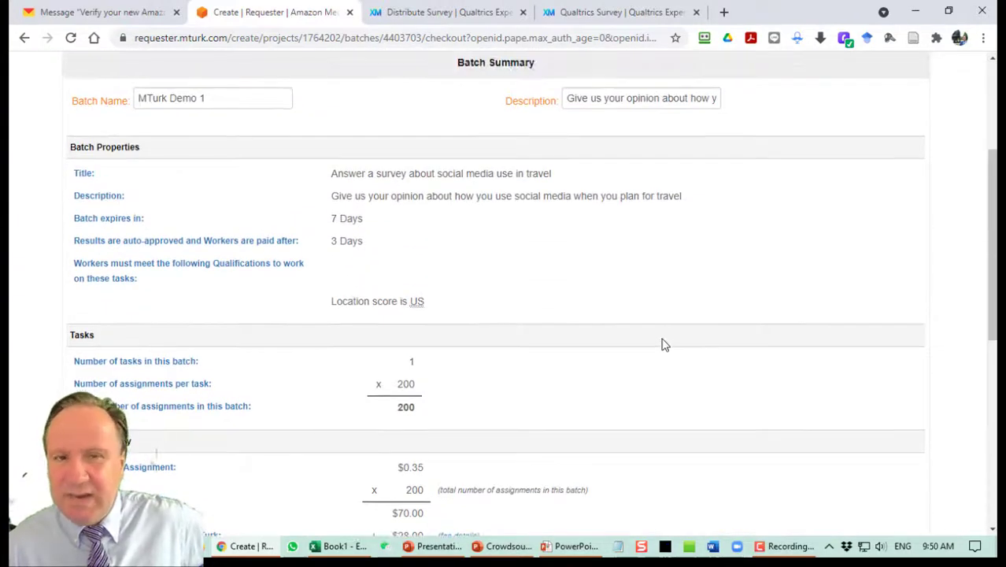
scroll(664, 345, "up", 3)
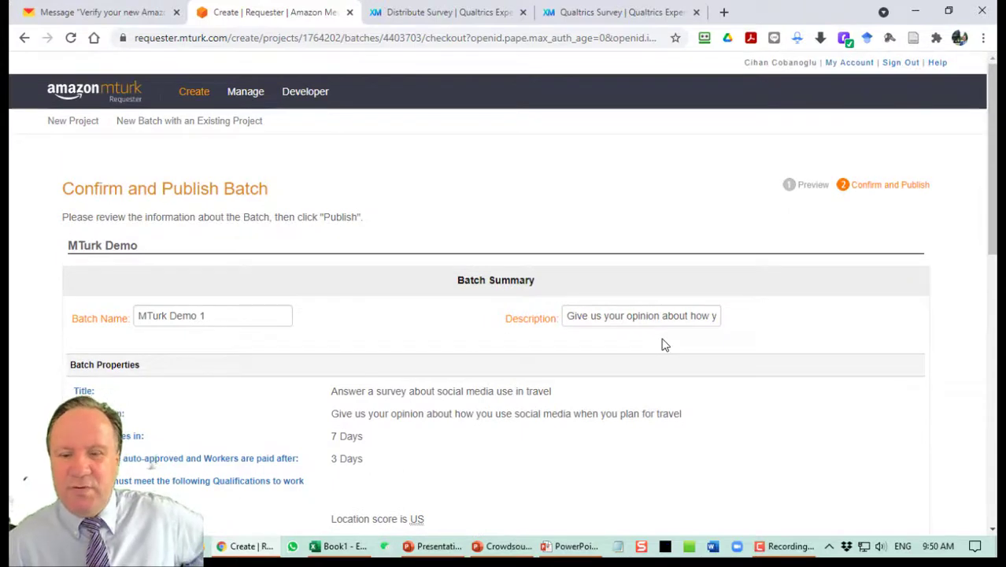
scroll(664, 344, "down", 9)
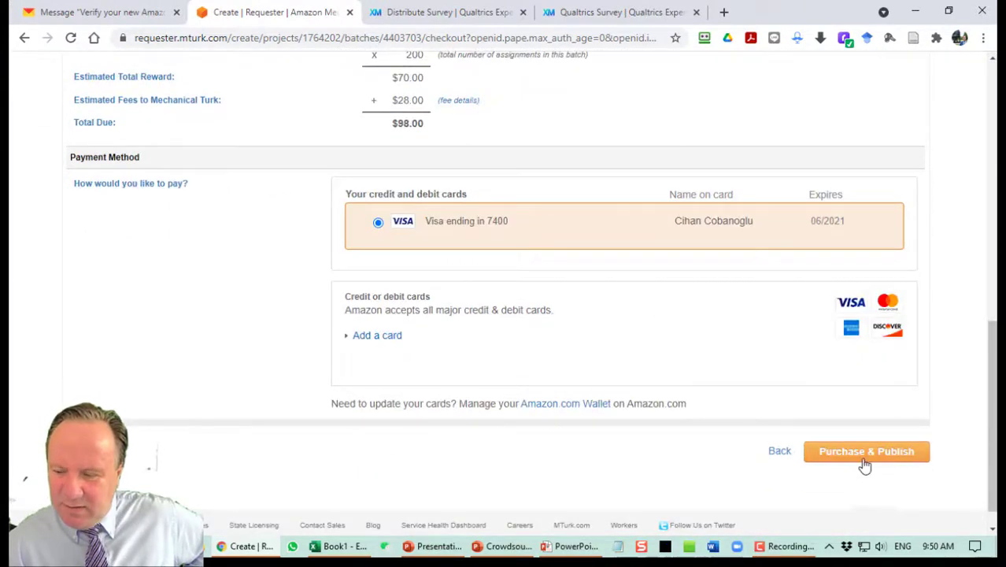
scroll(473, 384, "up", 3)
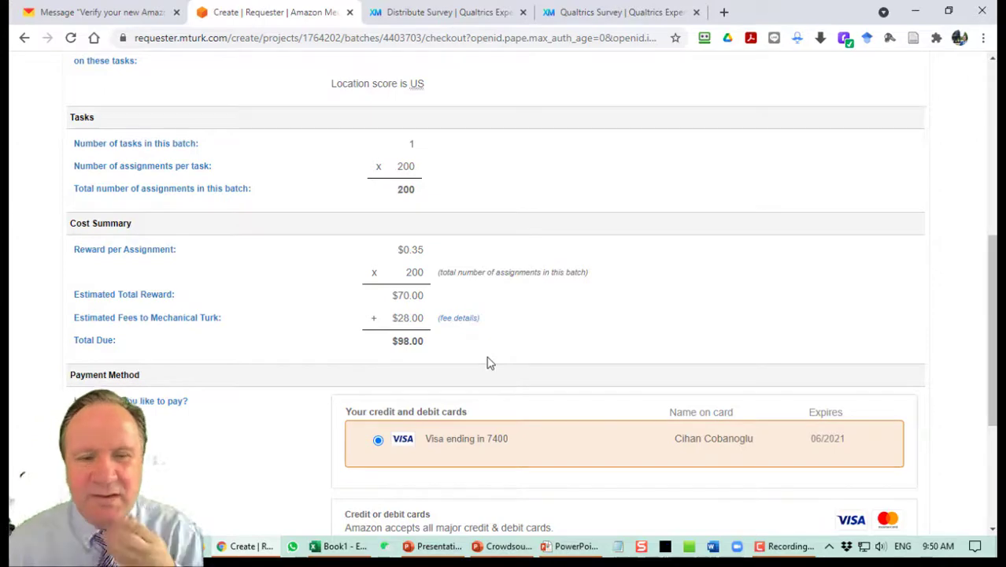
scroll(488, 362, "up", 3)
scroll(488, 363, "up", 2)
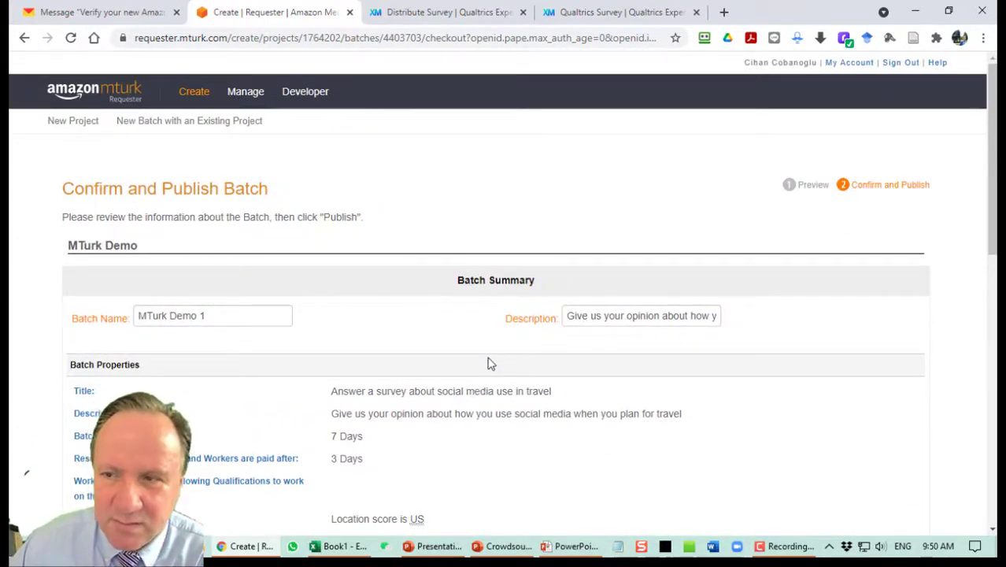
scroll(512, 371, "down", 5)
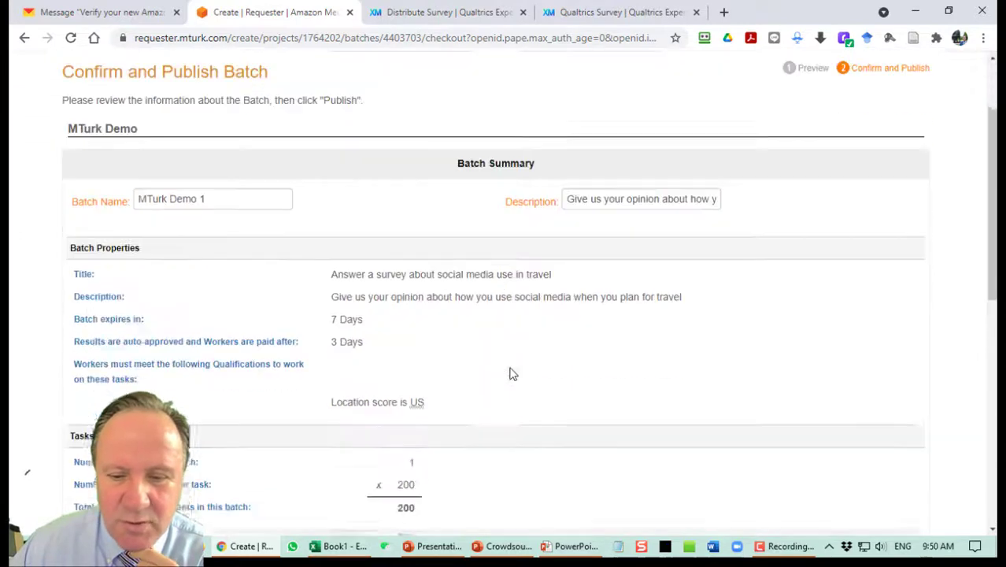
scroll(513, 370, "up", 5)
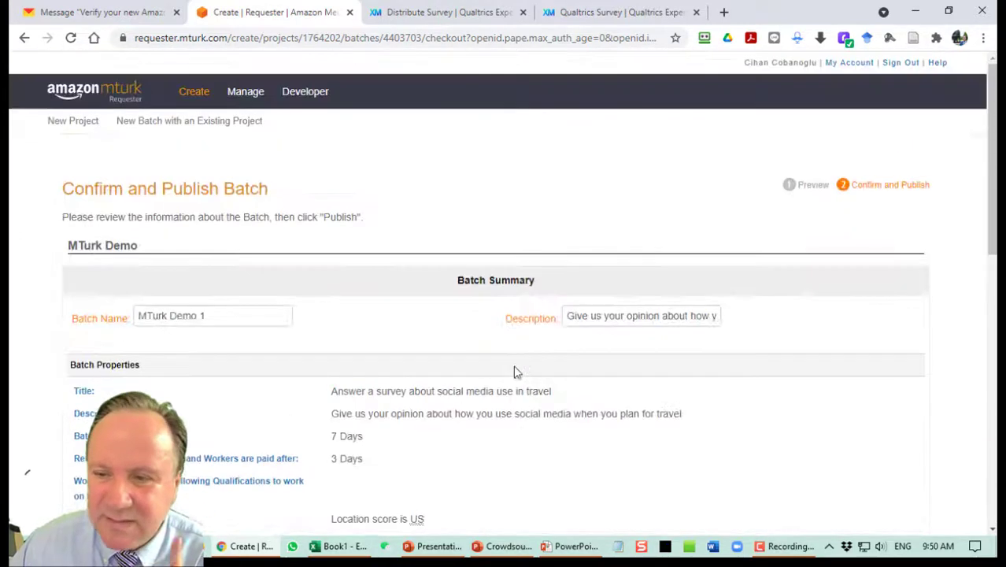
Sign out, then sign back in as a requester using the saved login.
left_click(908, 66)
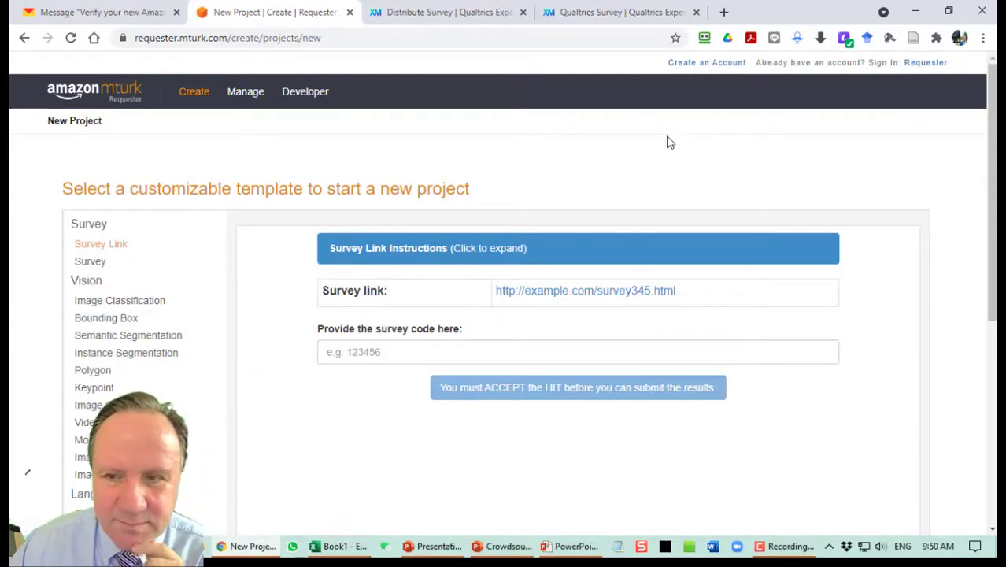
left_click(914, 63)
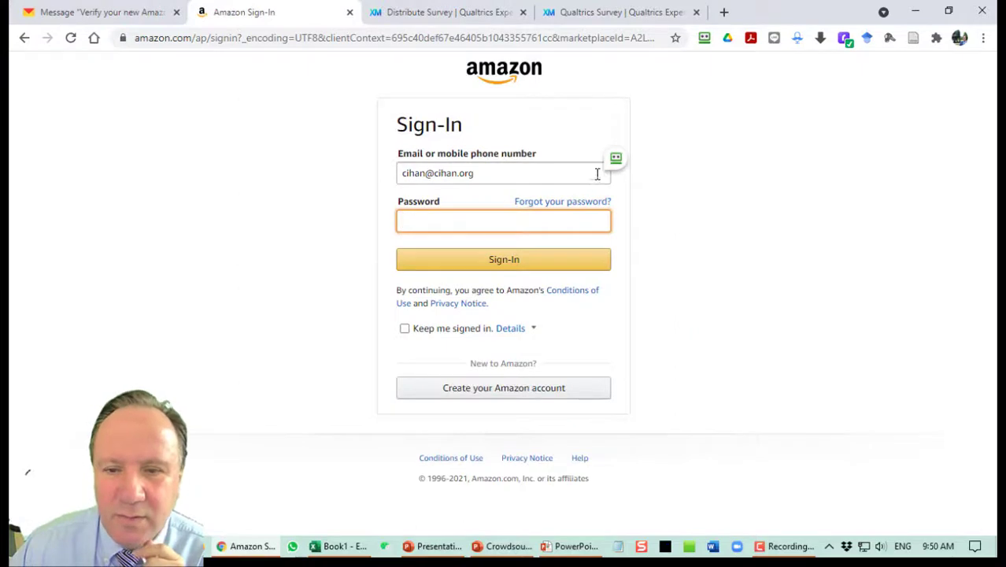
left_click(616, 161)
left_click(685, 158)
key("Return")
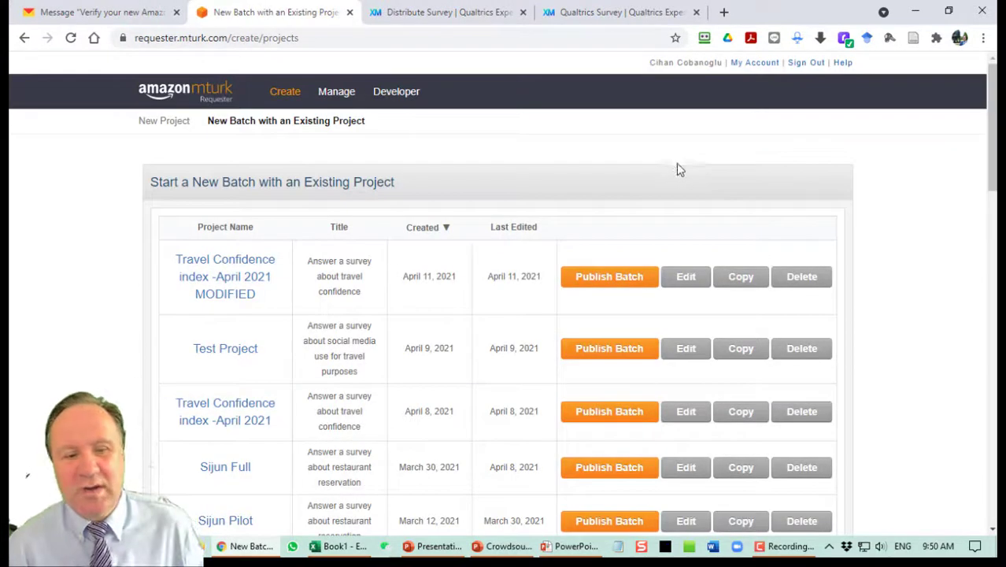
Check the Travel Confidence index MODIFIED 1 batch details, then return to Manage Batches showing 119/400 completed.
left_click(325, 94)
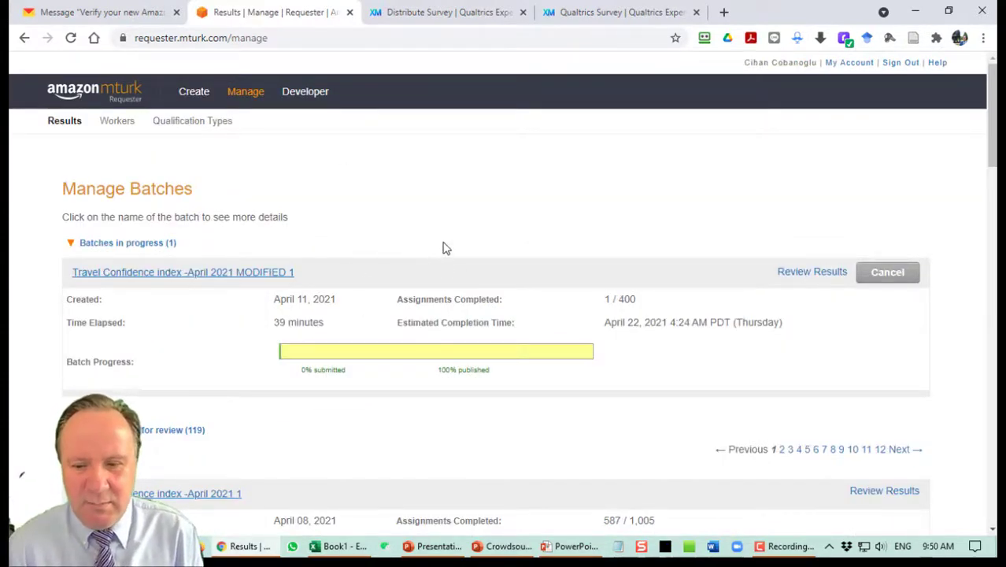
left_click(190, 277)
scroll(564, 220, "down", 2)
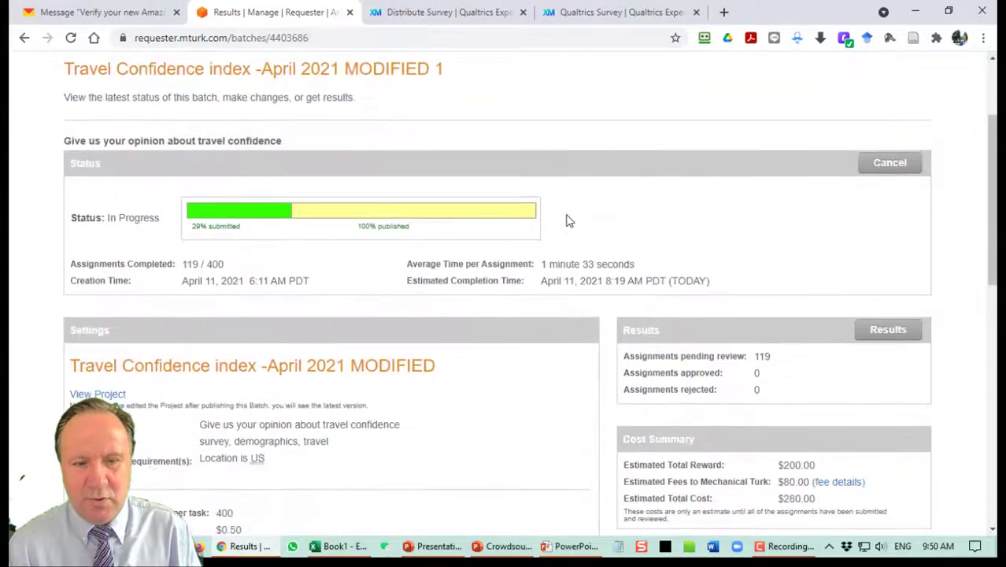
scroll(237, 217, "up", 2)
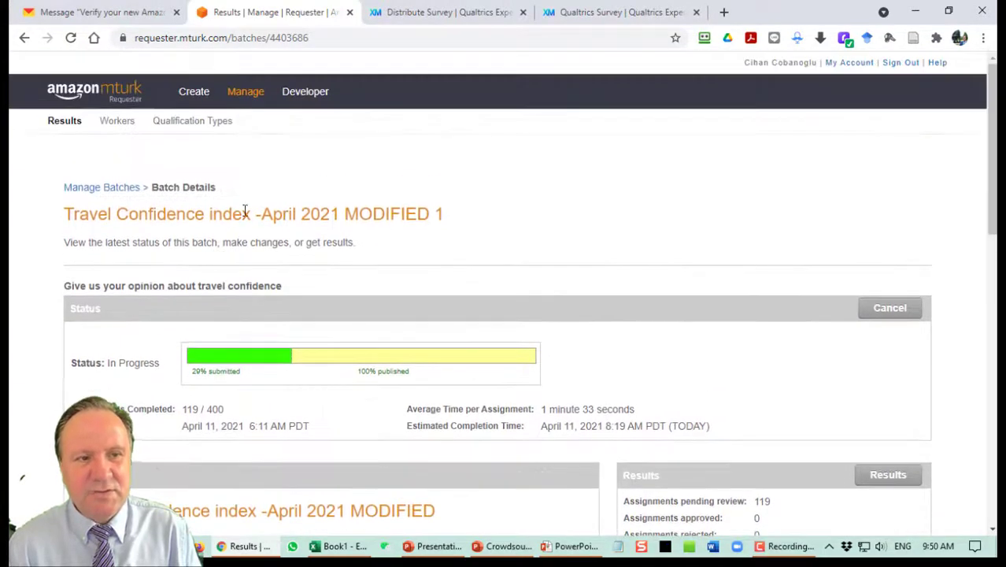
left_click(245, 91)
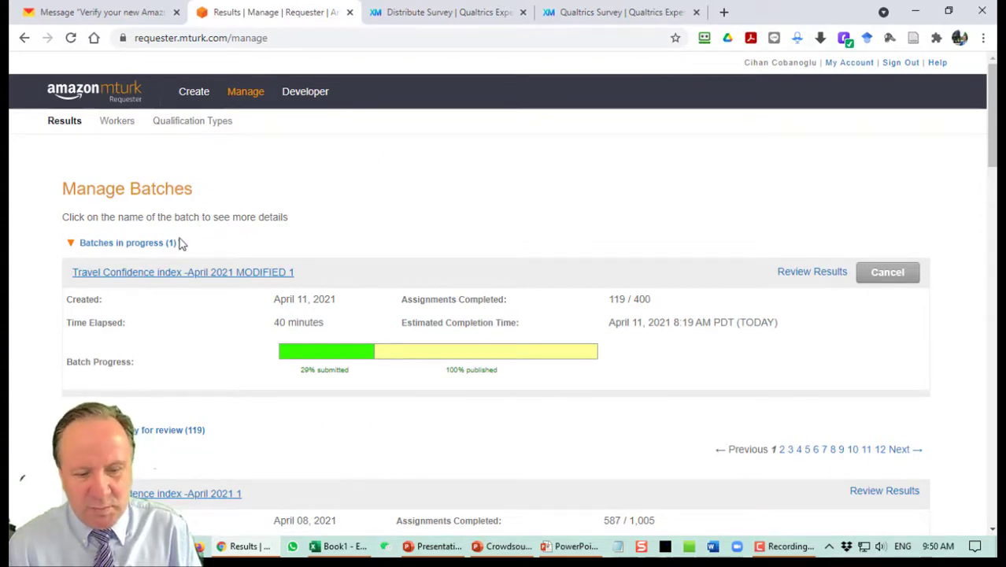
scroll(518, 326, "down", 15)
scroll(594, 324, "up", 5)
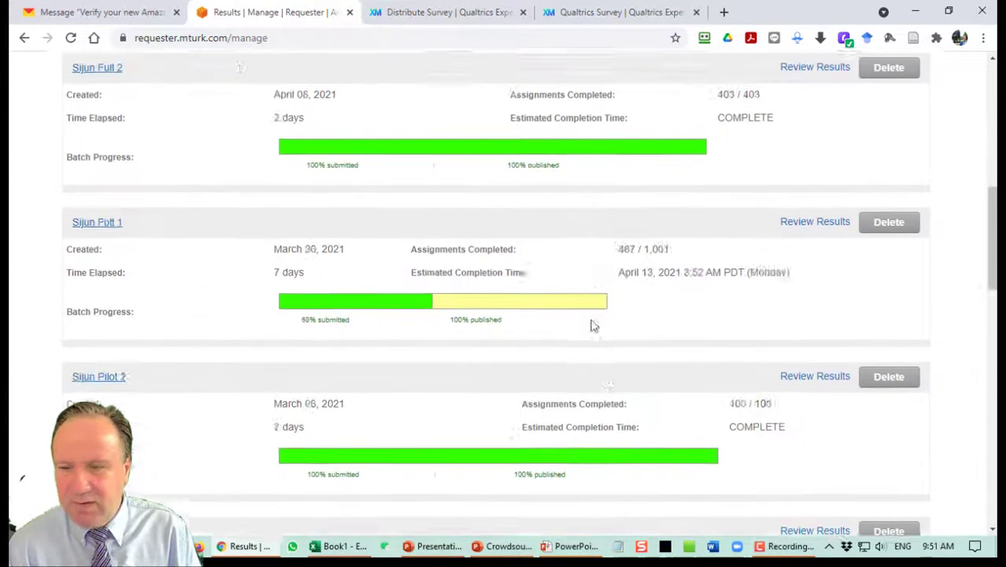
scroll(596, 325, "up", 10)
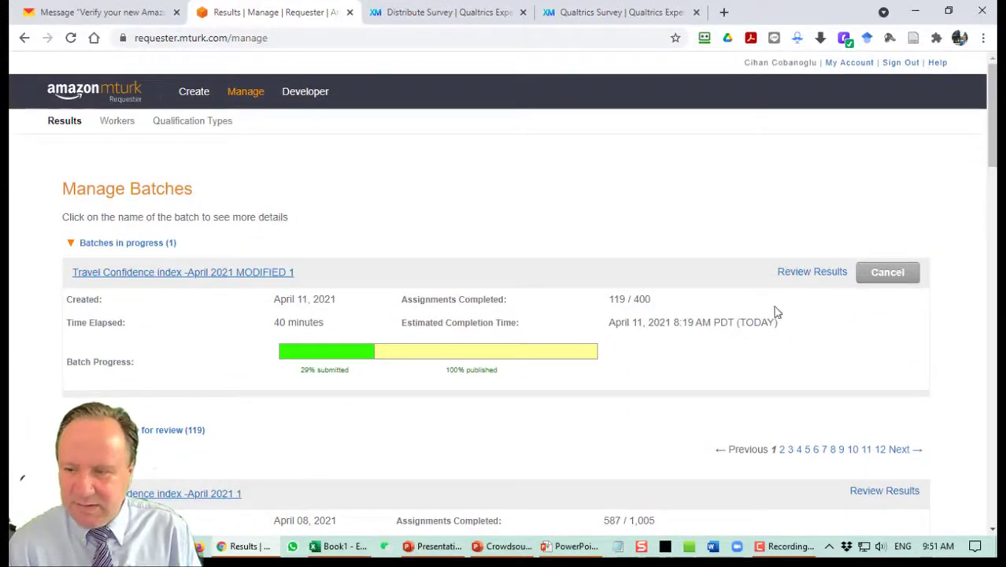
Open Review Results for the Travel Confidence batch and check workers' survey codes in the assignment table.
left_click(798, 276)
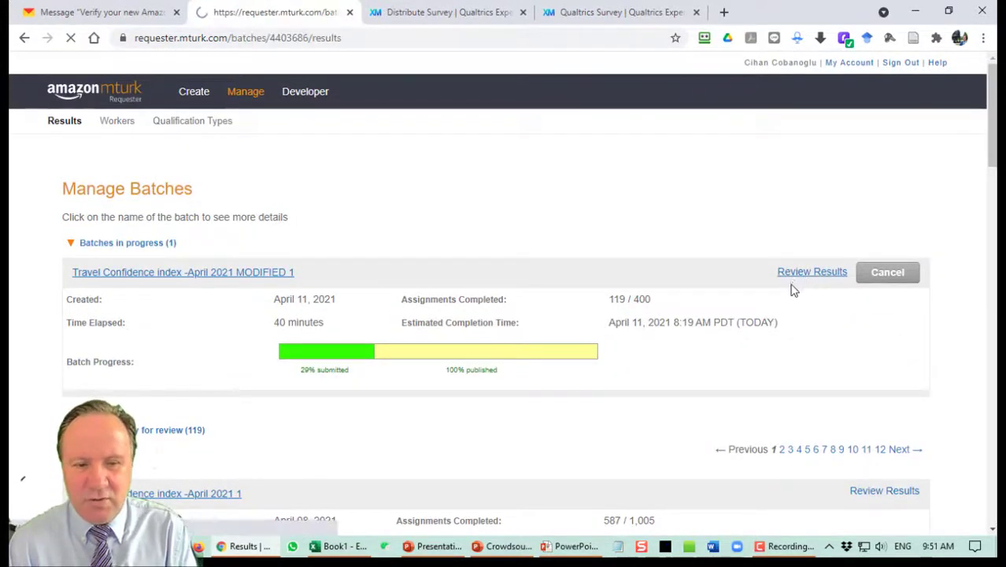
scroll(706, 291, "down", 2)
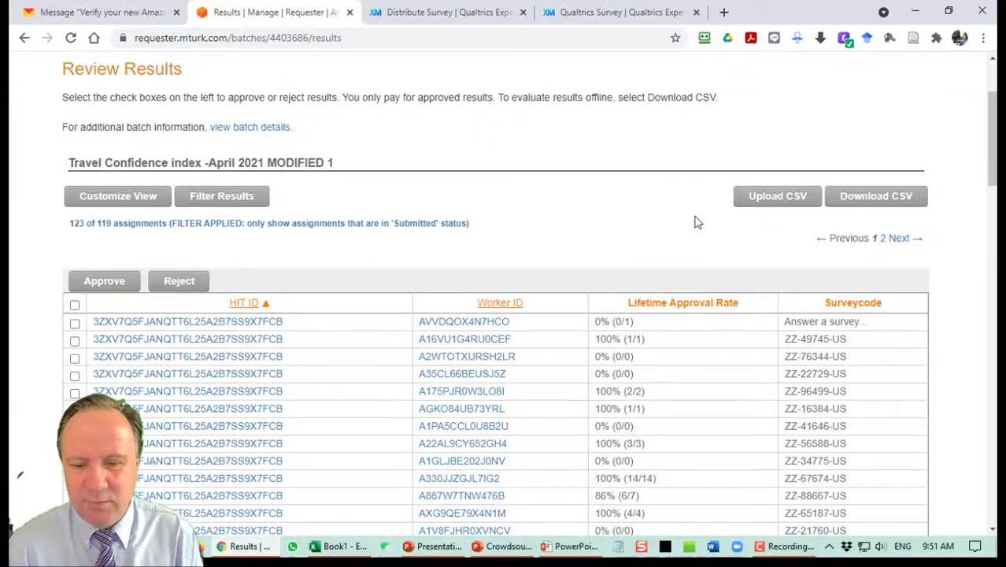
scroll(696, 221, "down", 1)
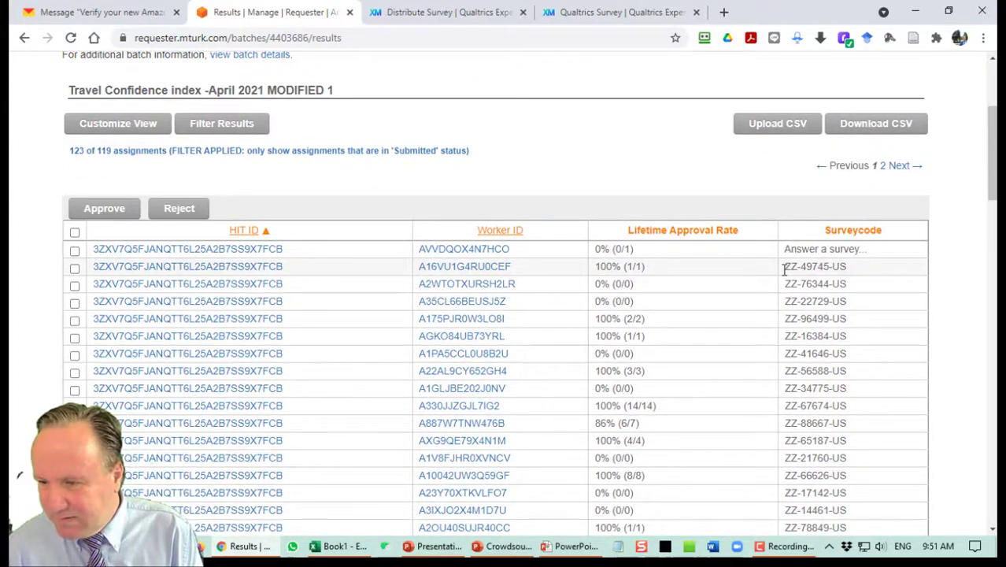
scroll(784, 279, "down", 8)
scroll(780, 292, "down", 10)
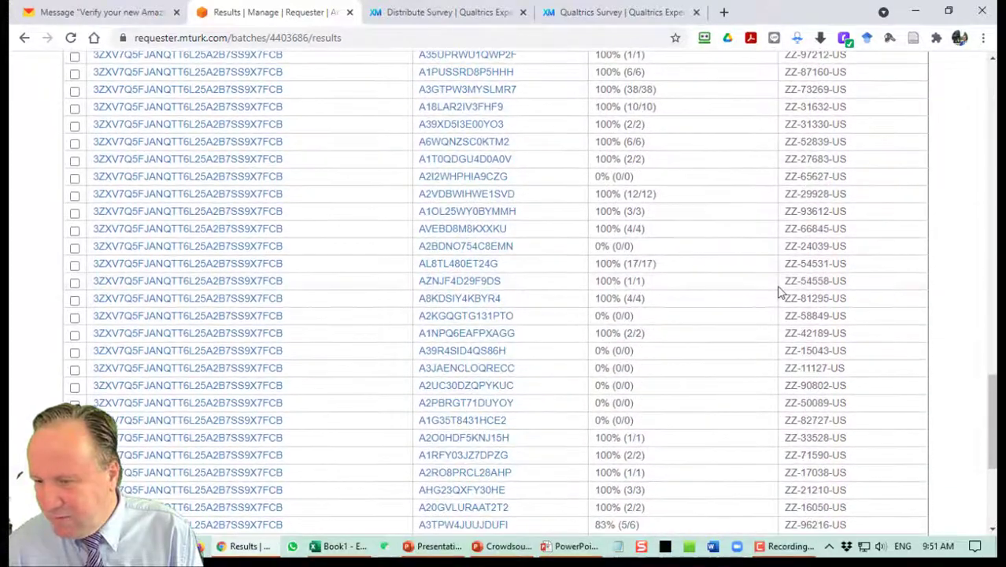
scroll(780, 292, "down", 5)
scroll(779, 292, "up", 7)
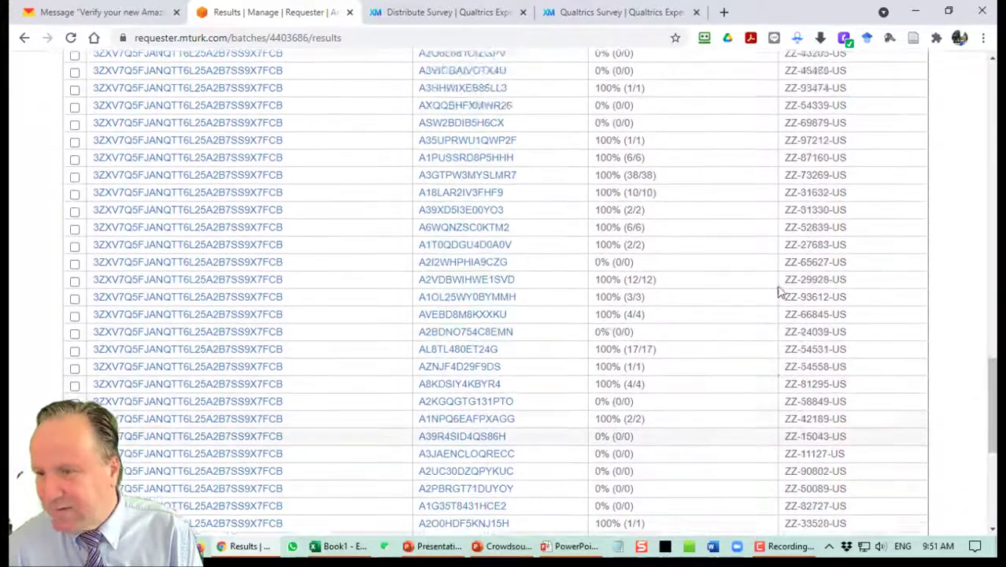
scroll(780, 291, "up", 2)
left_click_drag(801, 287, 790, 247)
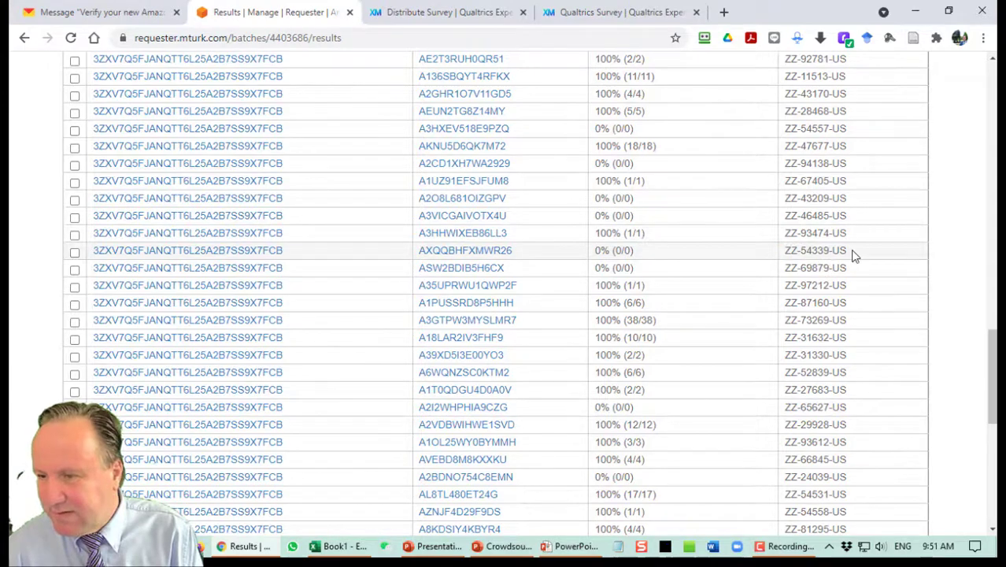
scroll(846, 250, "up", 10)
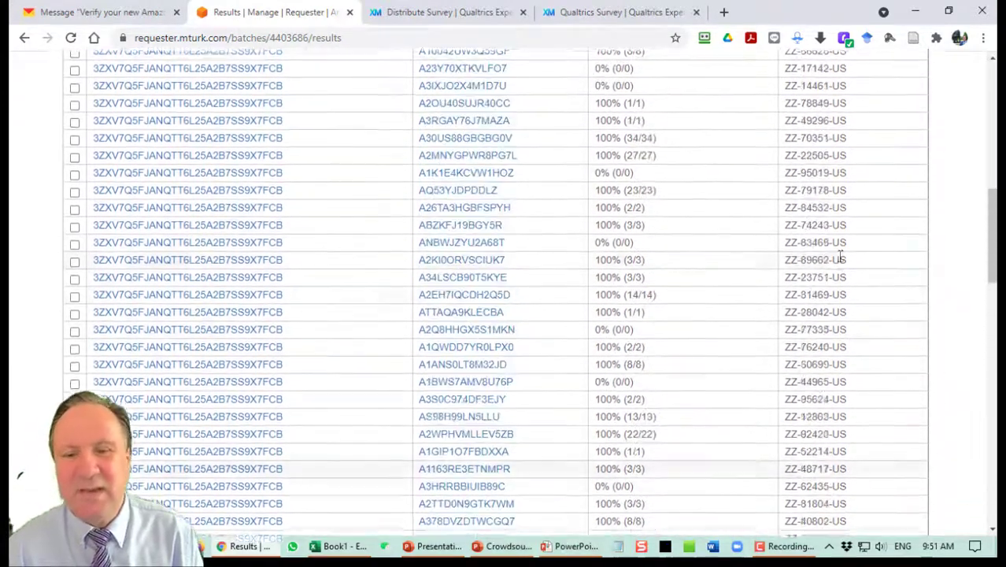
scroll(838, 259, "up", 5)
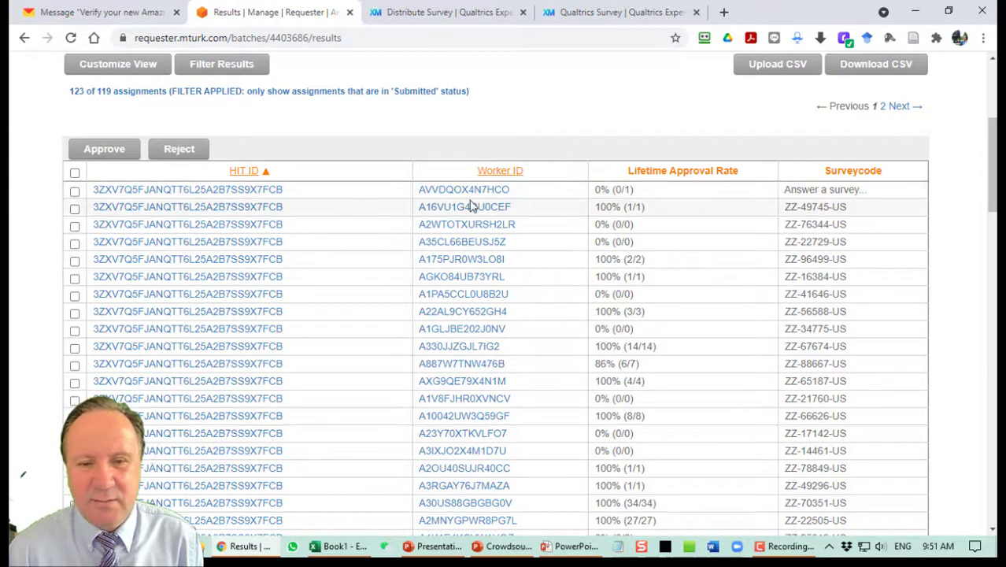
scroll(425, 264, "down", 20)
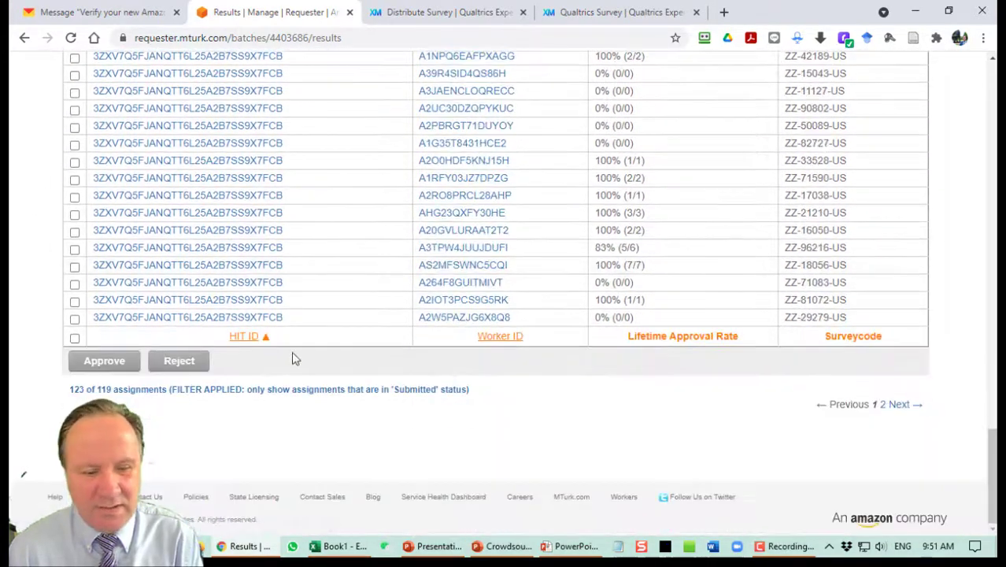
Reject the checked assignment with the reason 'Invalid code'.
left_click(180, 362)
left_click(343, 201)
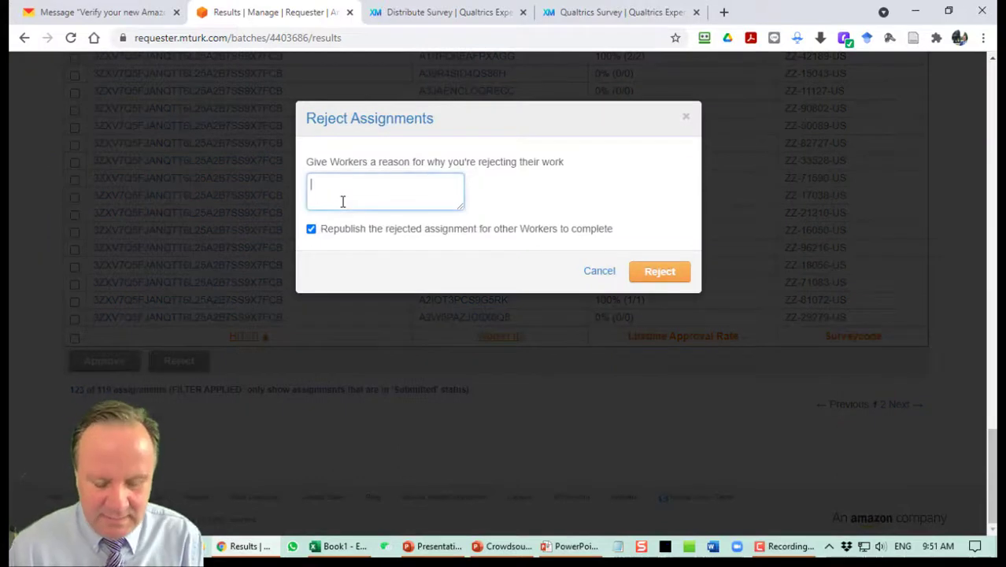
type("Invalid code")
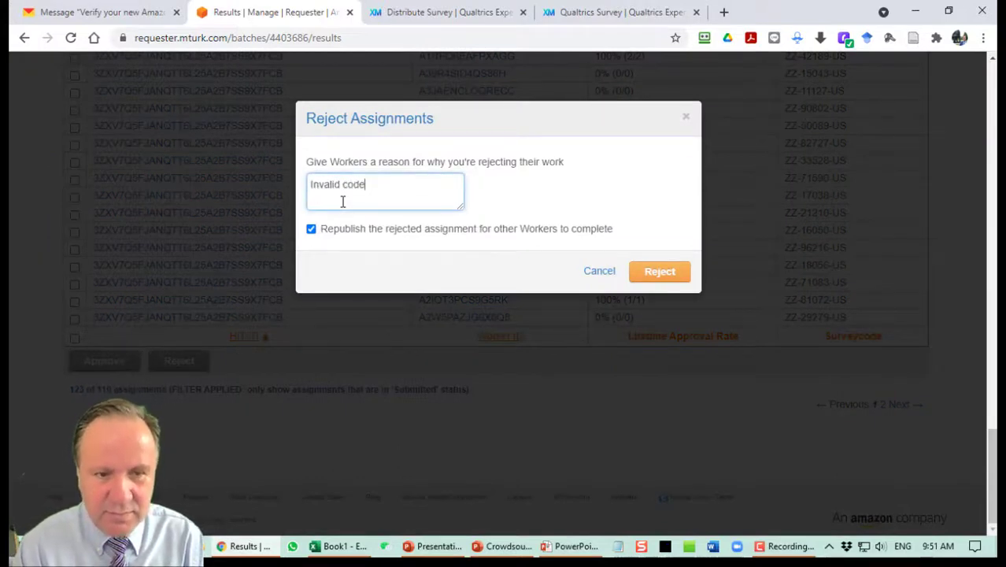
left_click(664, 278)
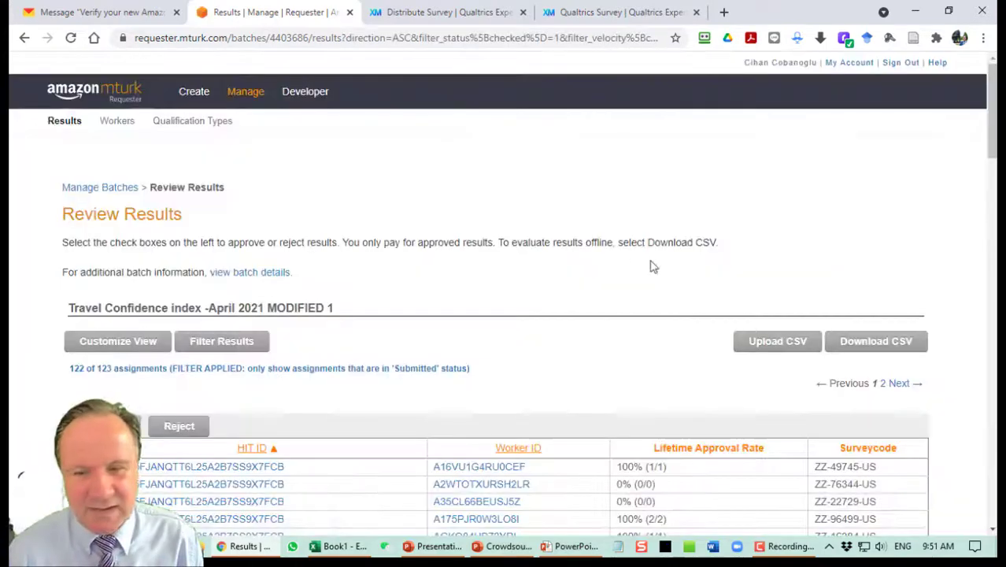
scroll(626, 261, "down", 2)
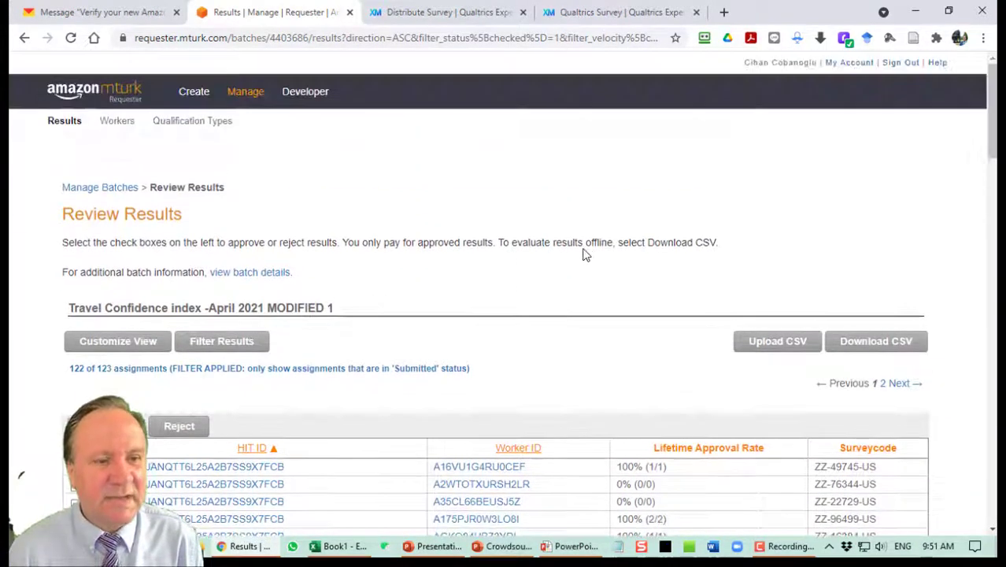
Select all 122 remaining submitted assignments and approve them in bulk.
left_click(75, 307)
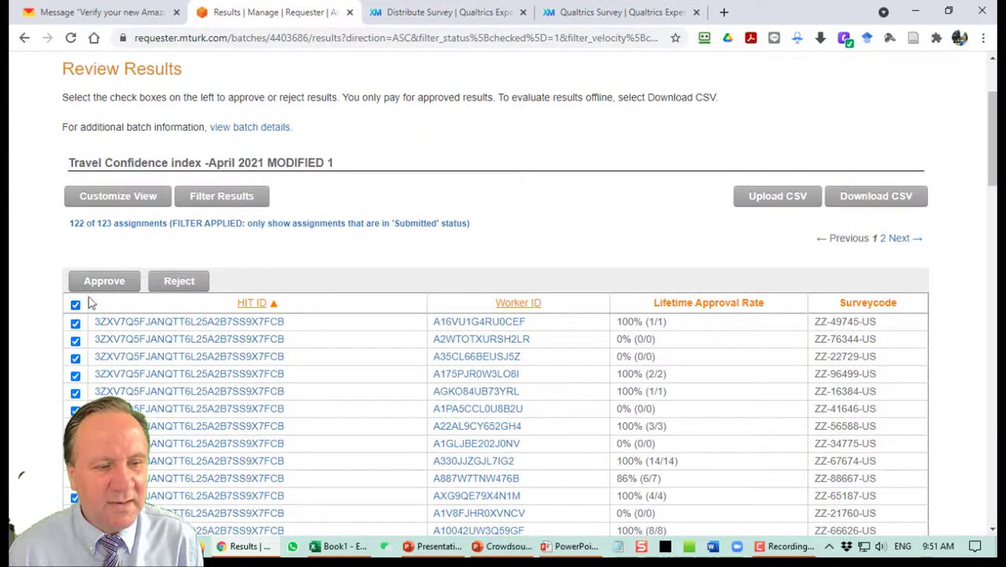
scroll(602, 274, "down", 10)
scroll(843, 229, "down", 15)
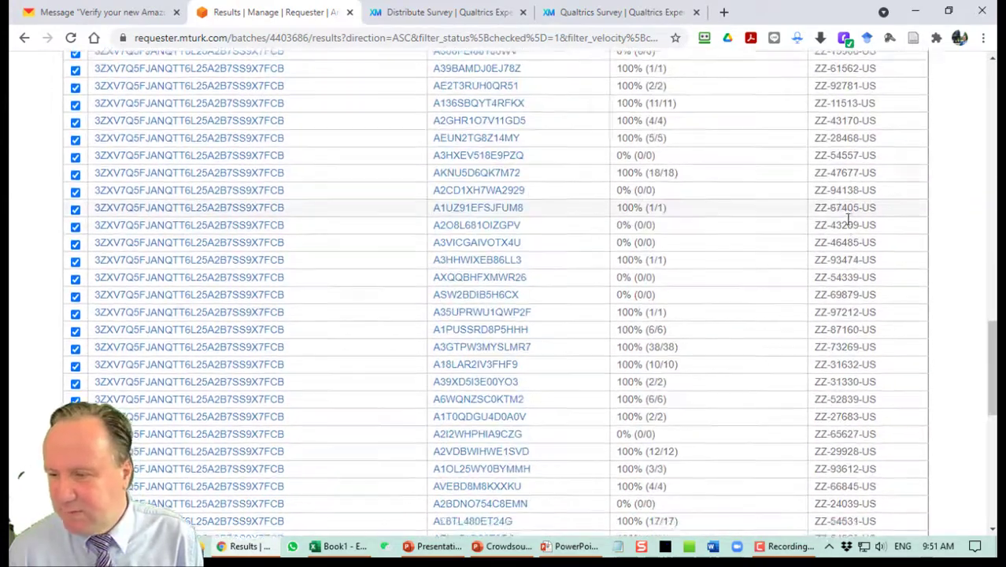
scroll(845, 241, "up", 15)
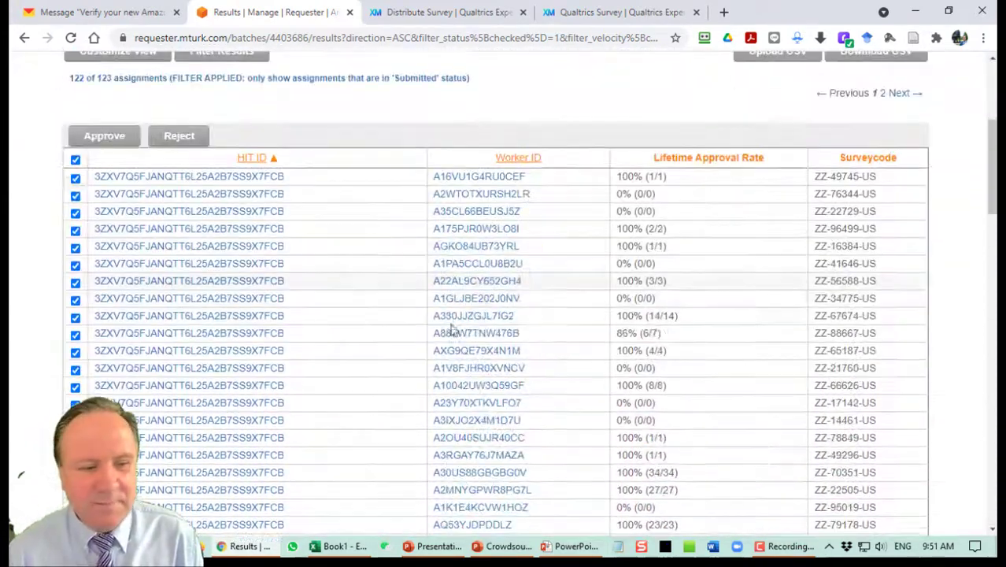
left_click(106, 136)
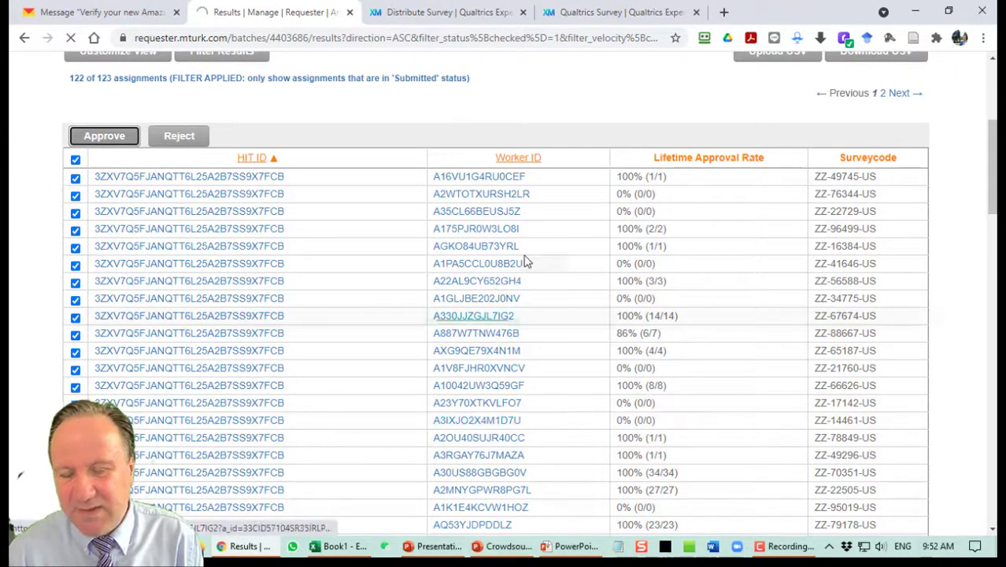
Reject the assignment with survey code 994822 as invalid.
scroll(536, 260, "down", 3)
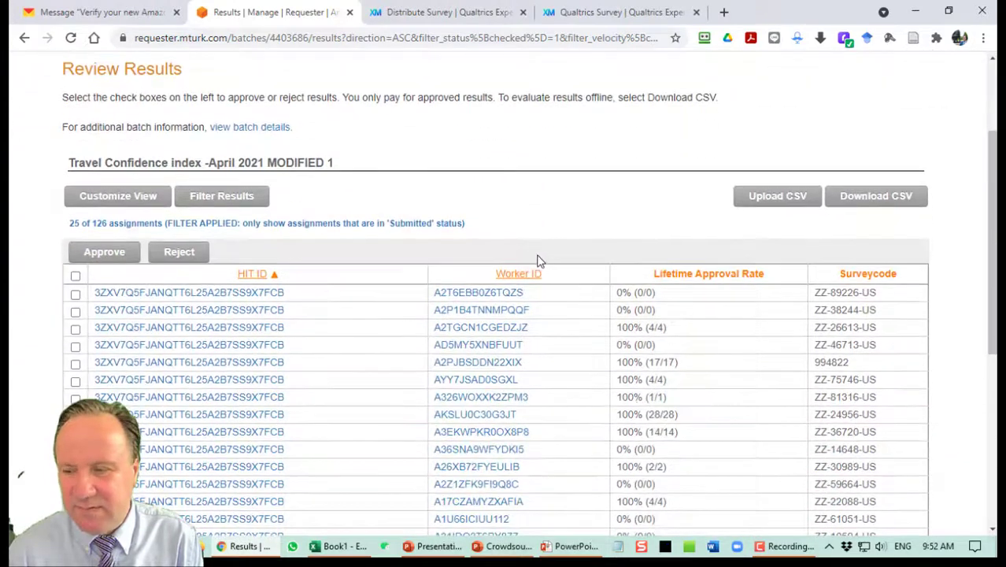
scroll(630, 281, "down", 1)
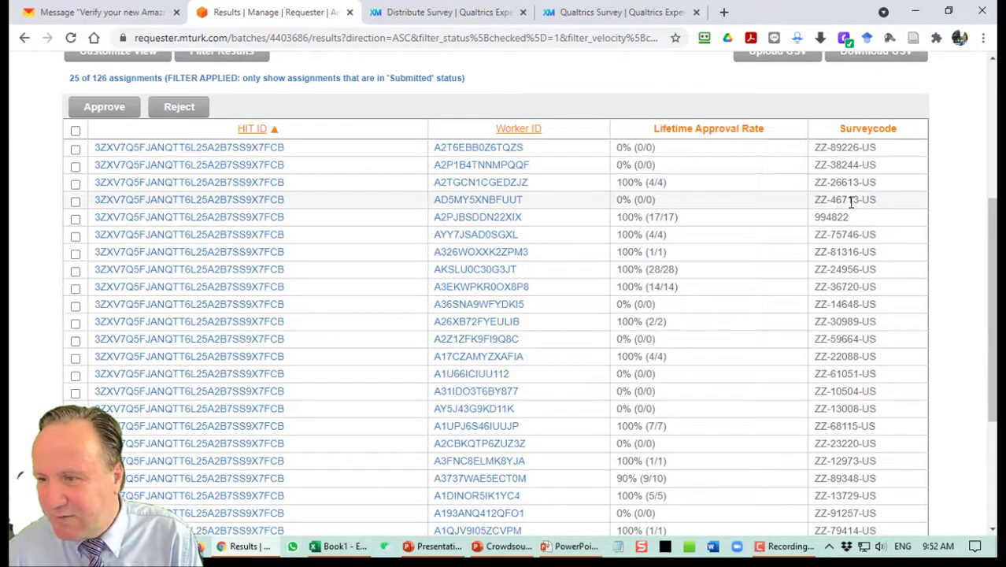
left_click(75, 220)
scroll(637, 208, "down", 3)
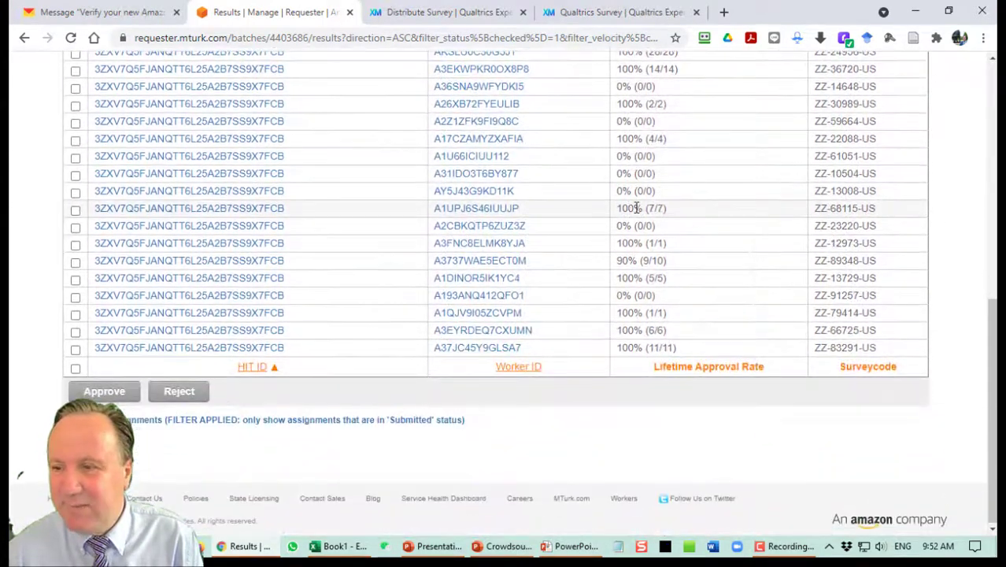
left_click(178, 391)
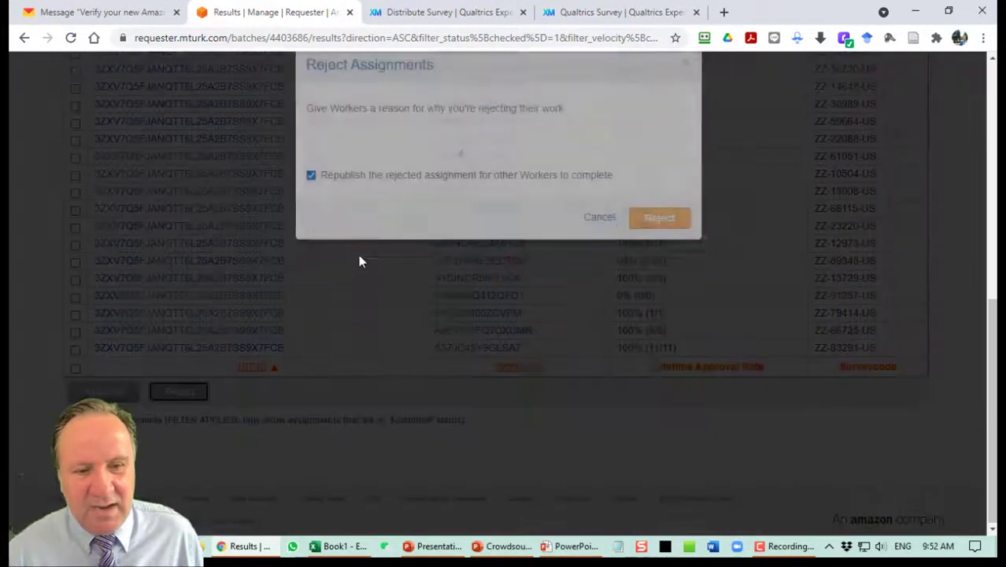
left_click(386, 194)
type("Inval")
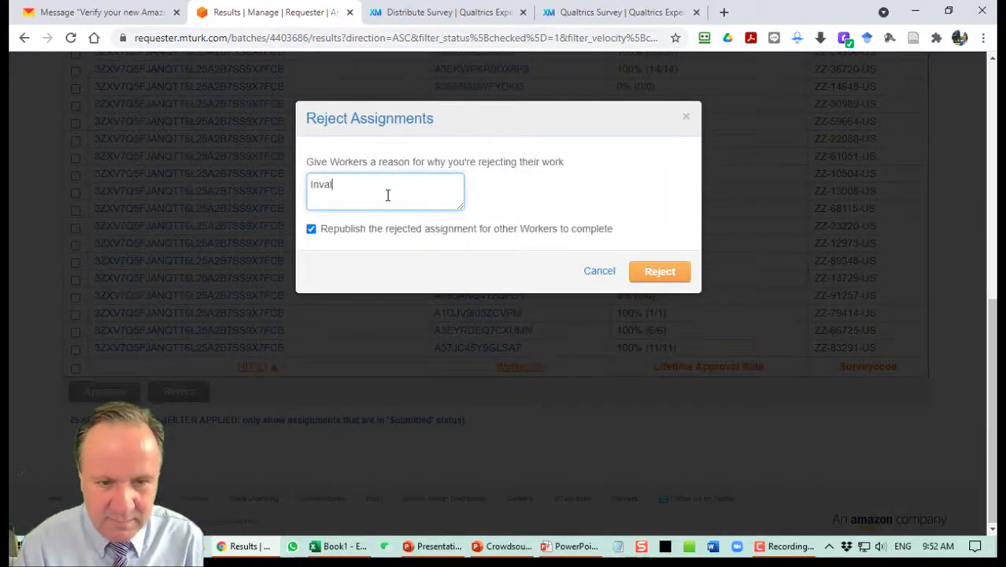
left_click(663, 271)
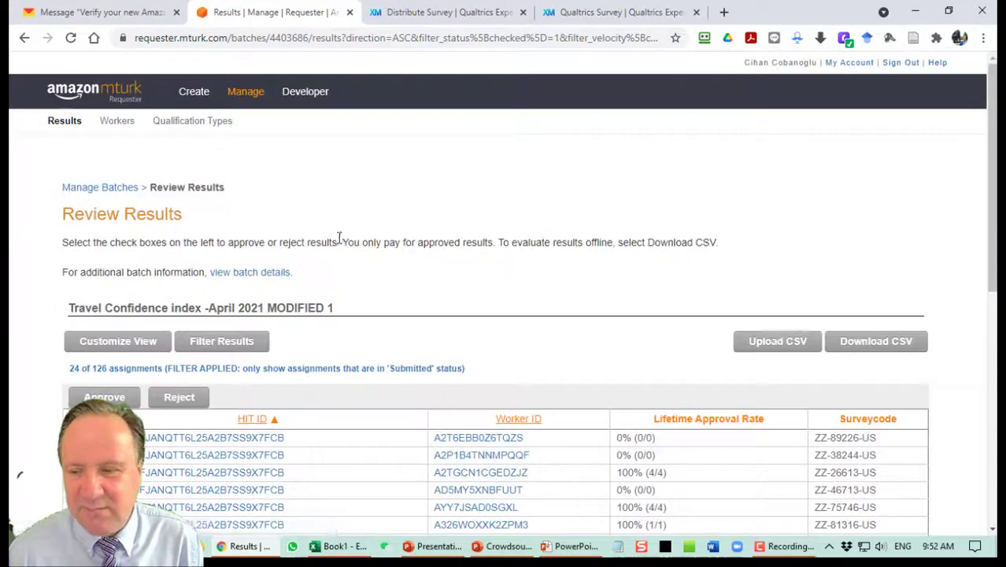
Approve all remaining assignments, including the last ten, leaving 0 of 128 awaiting review.
scroll(337, 241, "down", 2)
left_click(76, 203)
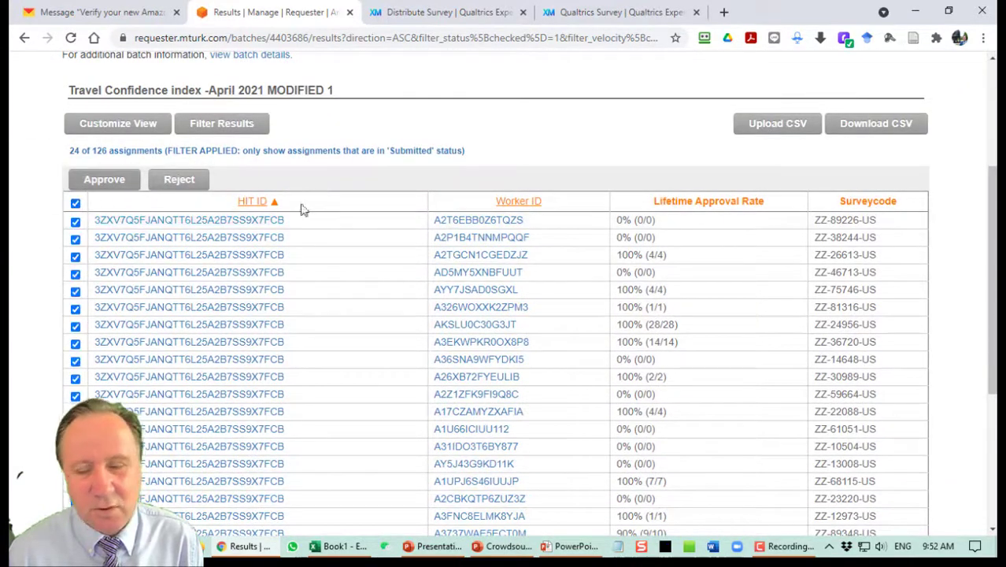
left_click(104, 180)
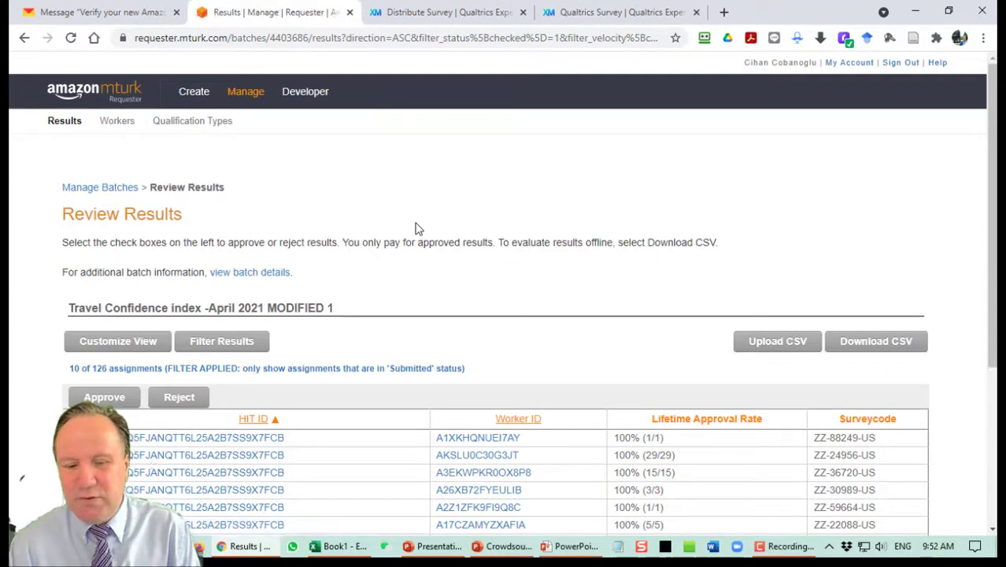
scroll(419, 229, "down", 3)
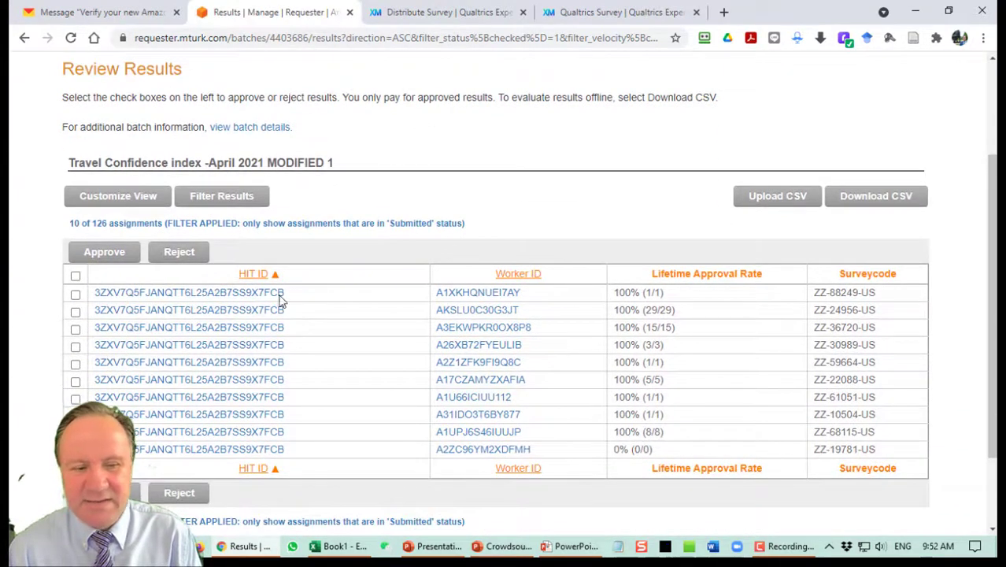
left_click(76, 275)
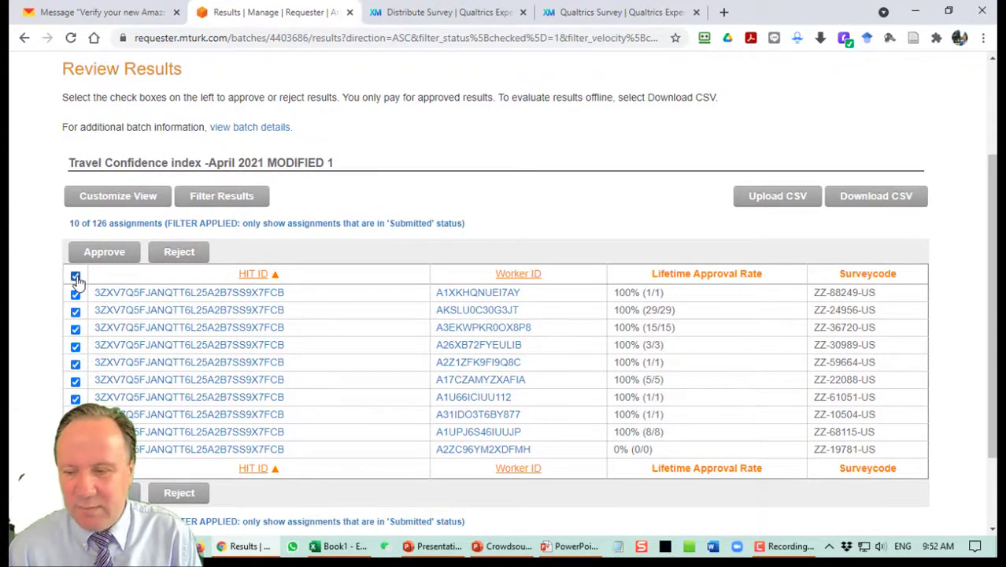
left_click(117, 257)
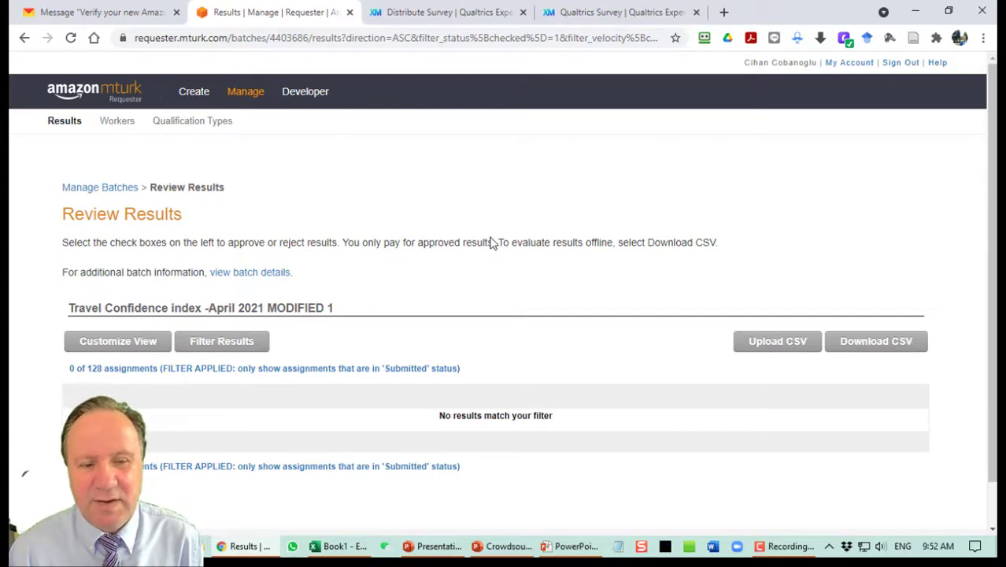
Filter the Qualtrics project list to the seven surveys matching 'confi'.
left_click(445, 11)
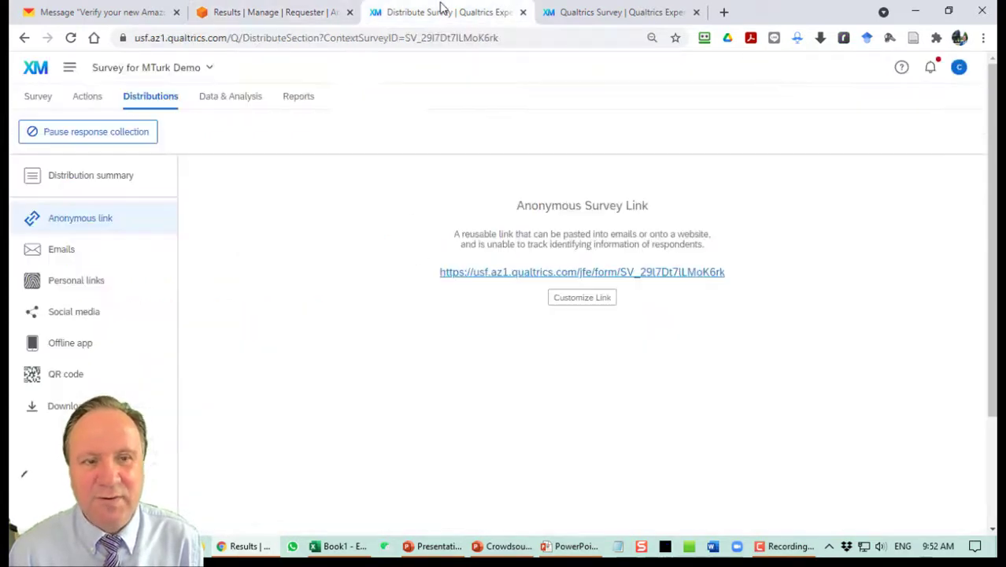
left_click(36, 71)
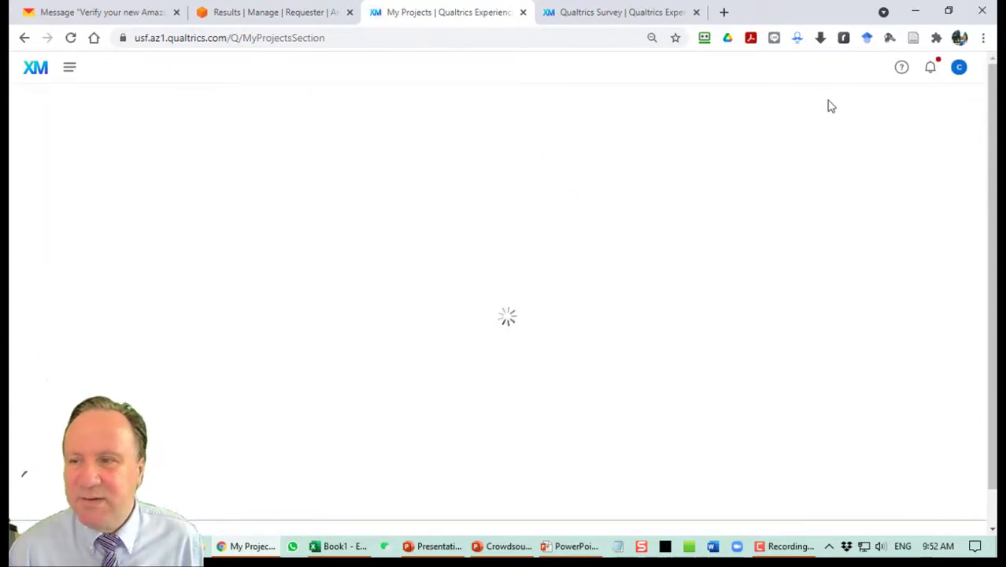
left_click(831, 111)
type("confi")
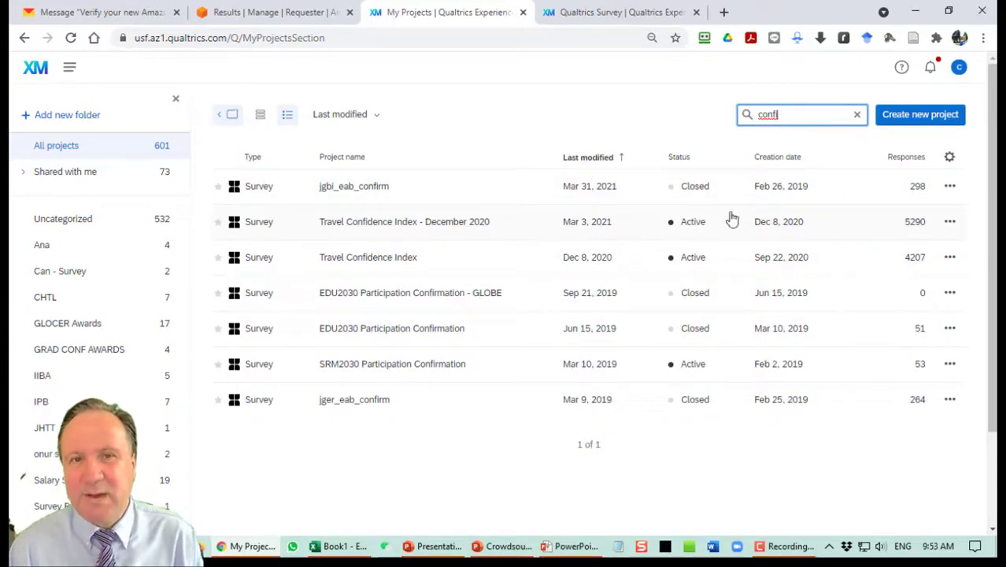
Return to the MTurk results page showing 0 of 128 awaiting review, then go to the batch overview.
left_click(298, 9)
scroll(497, 214, "down", 1)
scroll(237, 210, "up", 1)
left_click(244, 94)
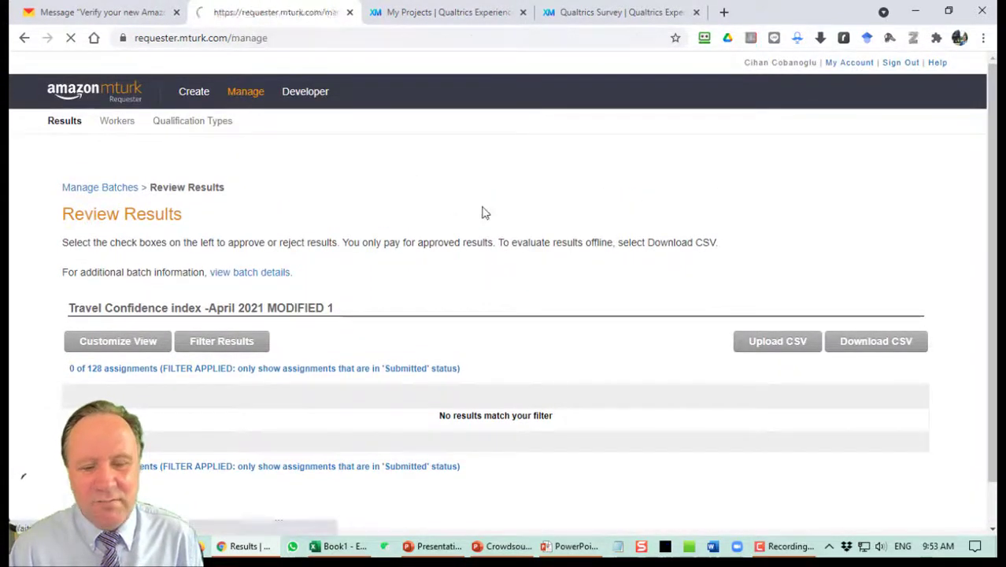
Open the Travel Confidence index -April 2021 MODIFIED project in Edit Project and look over its settings.
scroll(532, 247, "down", 2)
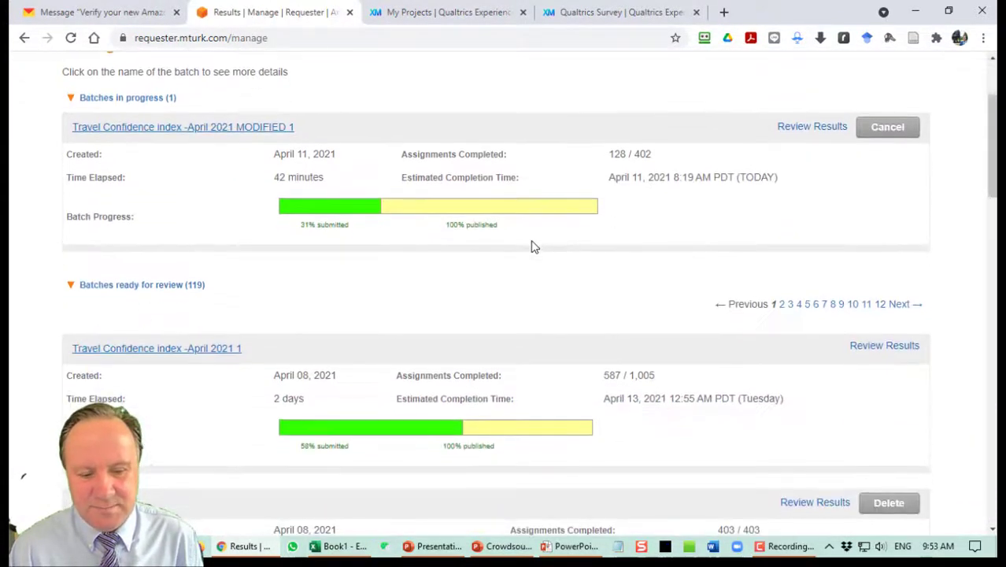
scroll(533, 249, "down", 5)
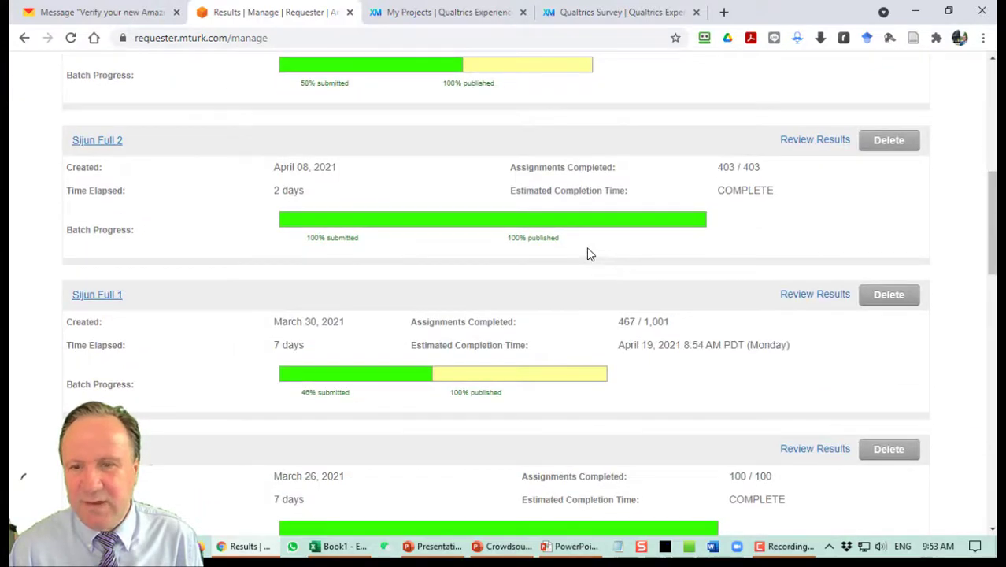
scroll(591, 252, "up", 1)
scroll(598, 252, "up", 6)
left_click(187, 97)
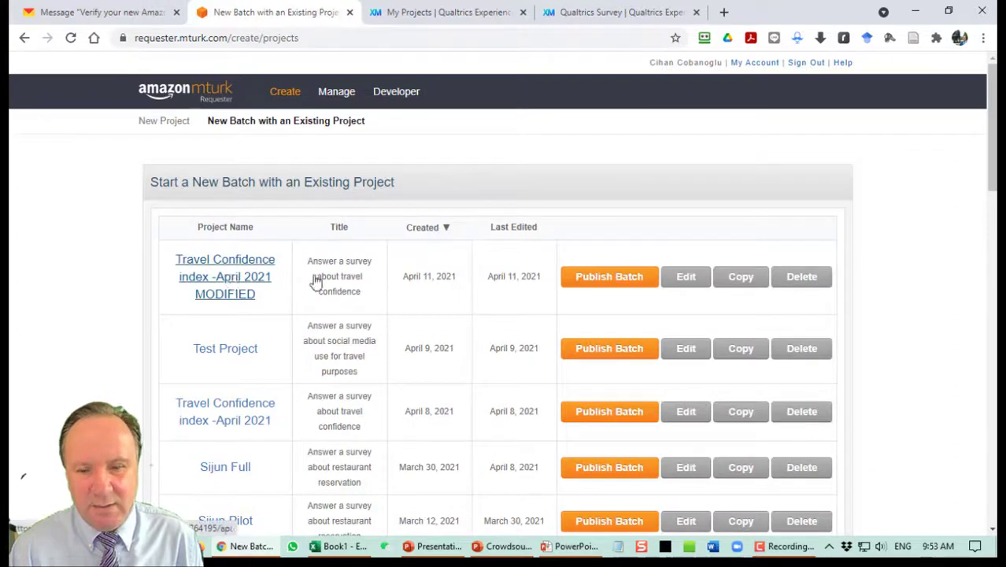
left_click(686, 280)
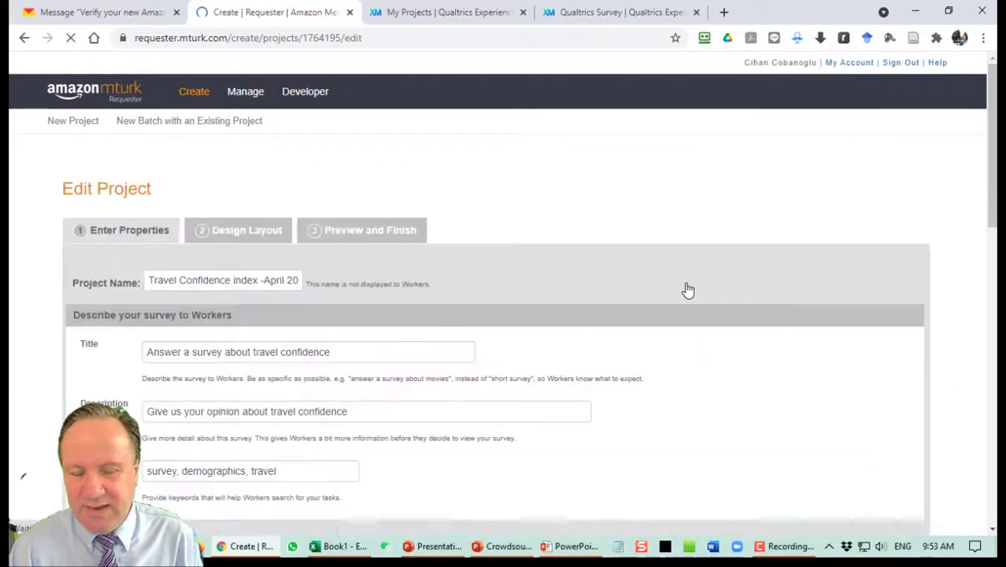
scroll(667, 278, "down", 5)
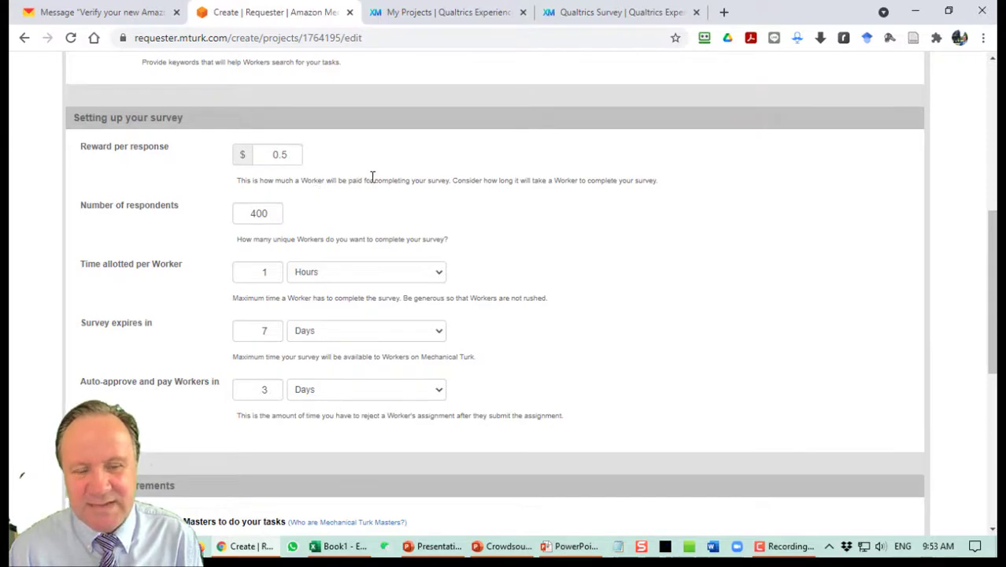
scroll(371, 174, "up", 6)
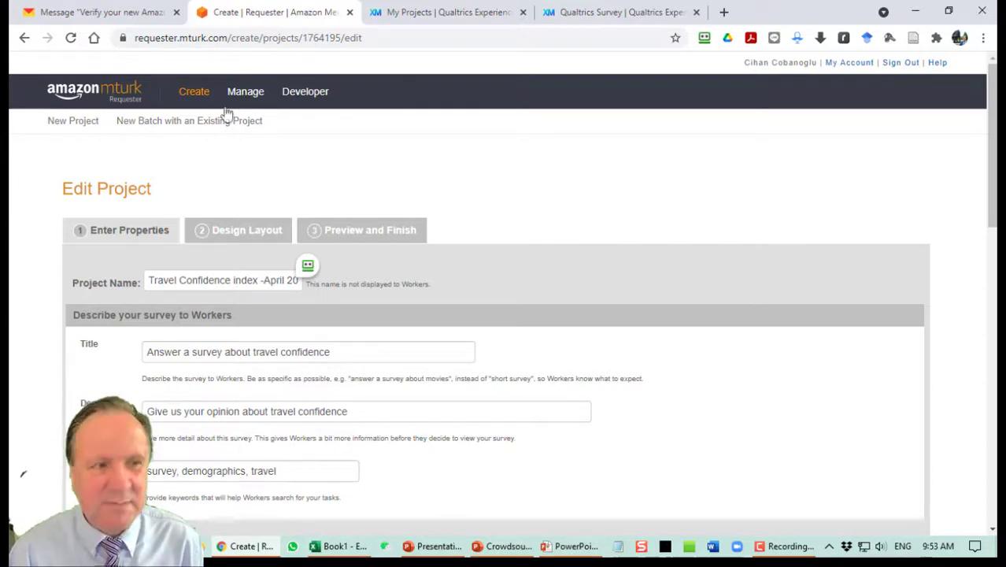
left_click(516, 549)
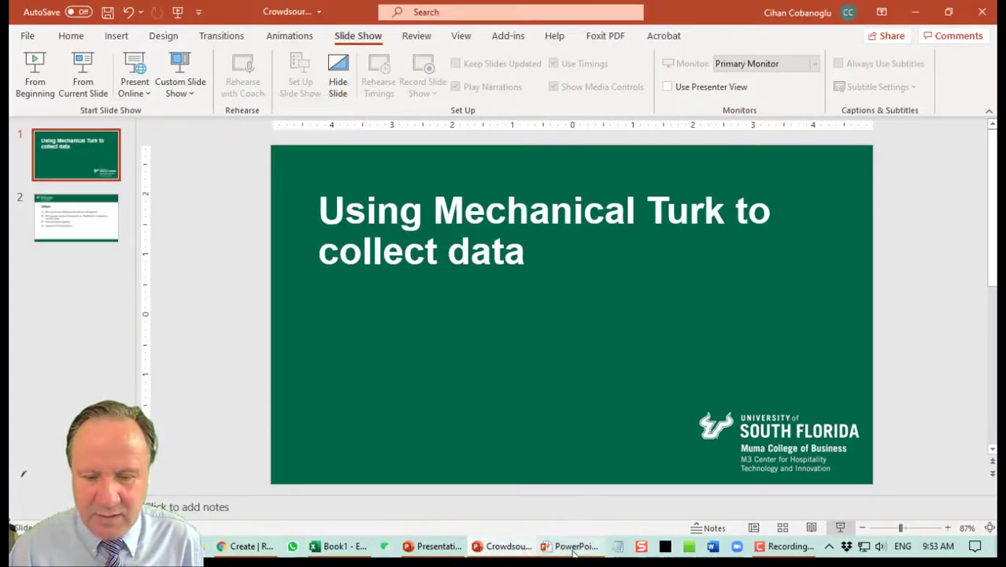
Present the four-item Steps slide, then end the show and return to the browser.
left_click(574, 548)
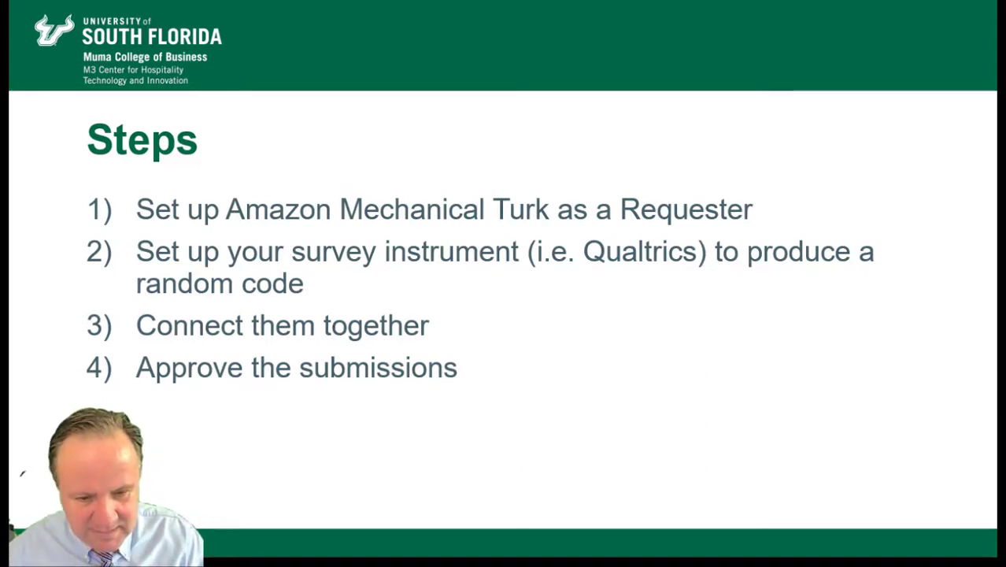
key("Escape")
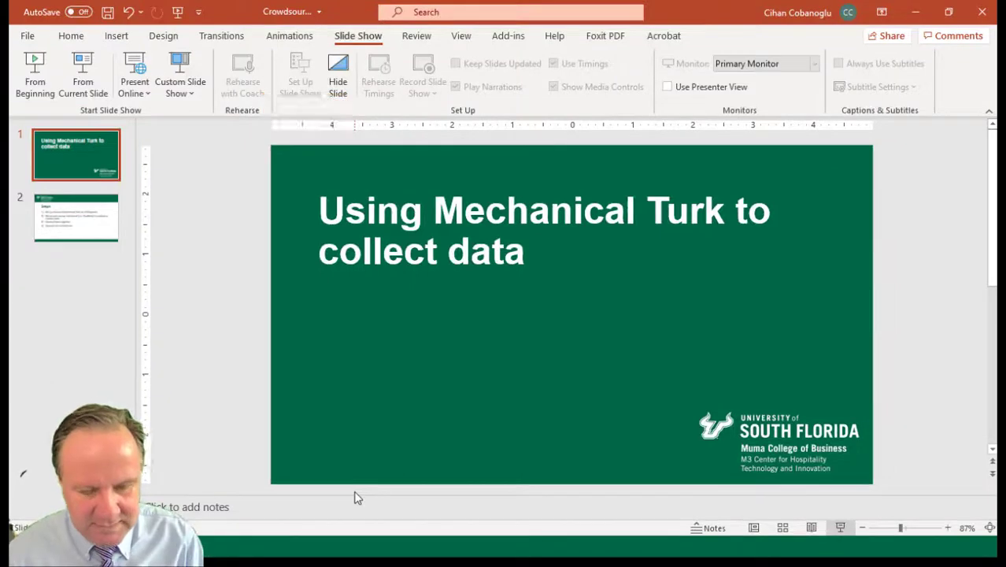
key("alt+Tab")
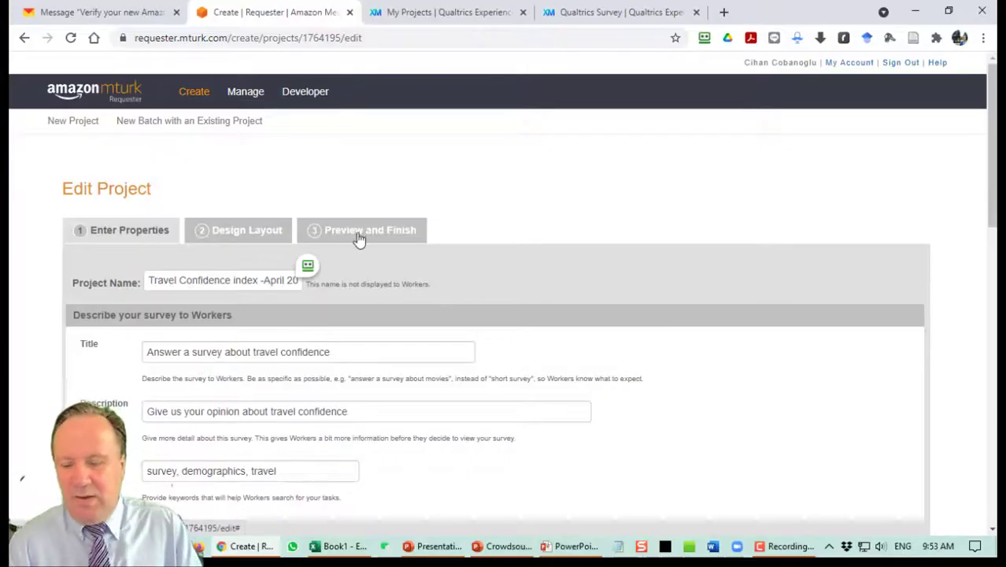
Open the Travel Confidence Index - December 2020 responses table with 5,290 recorded responses.
left_click(452, 10)
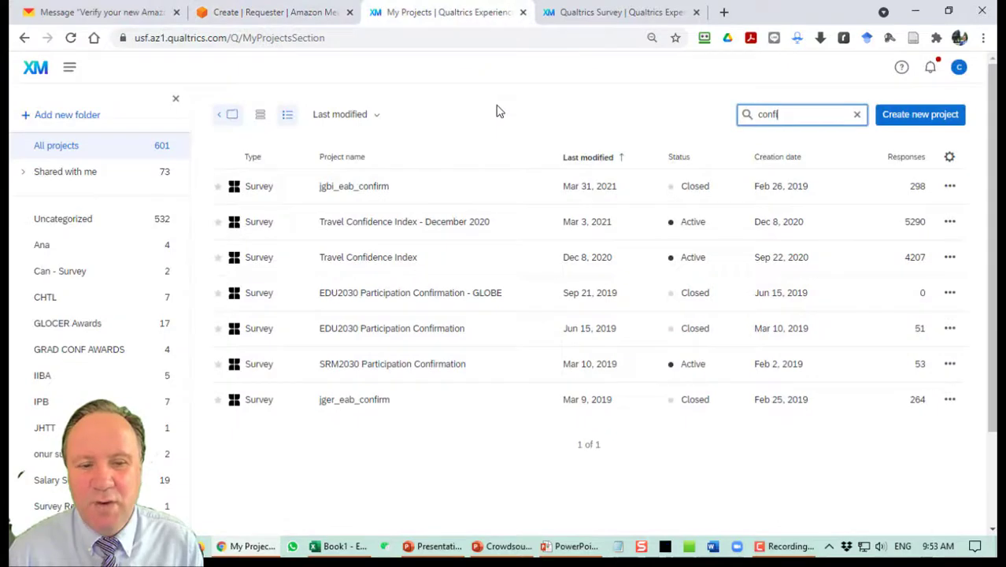
left_click(439, 229)
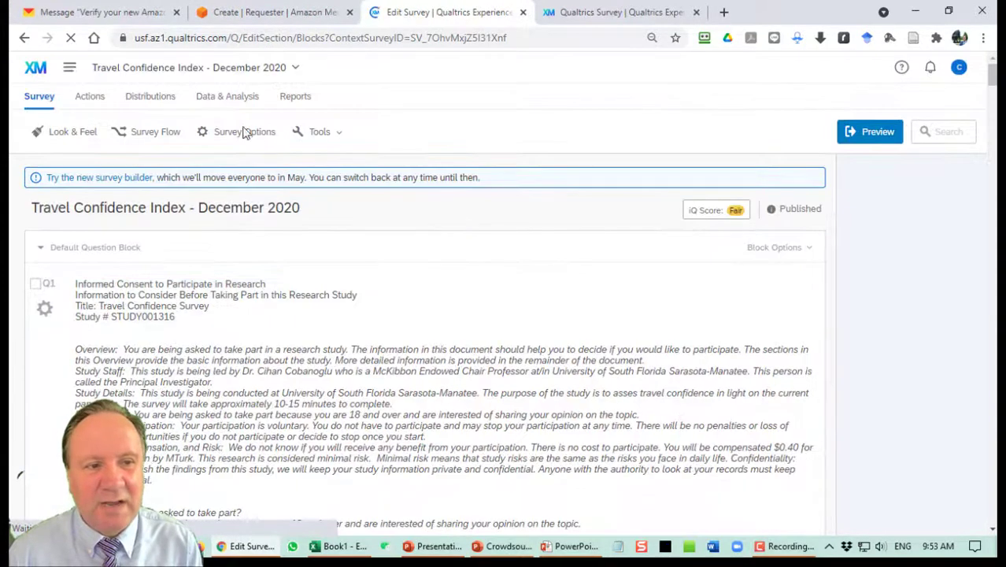
left_click(241, 104)
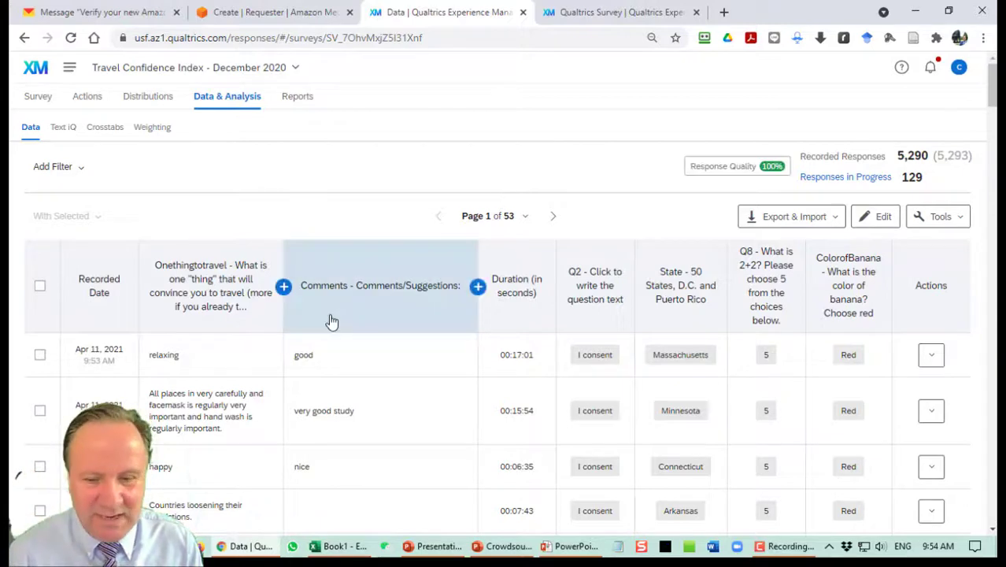
Add the age and birth-year questions as columns in the responses table.
left_click(283, 287)
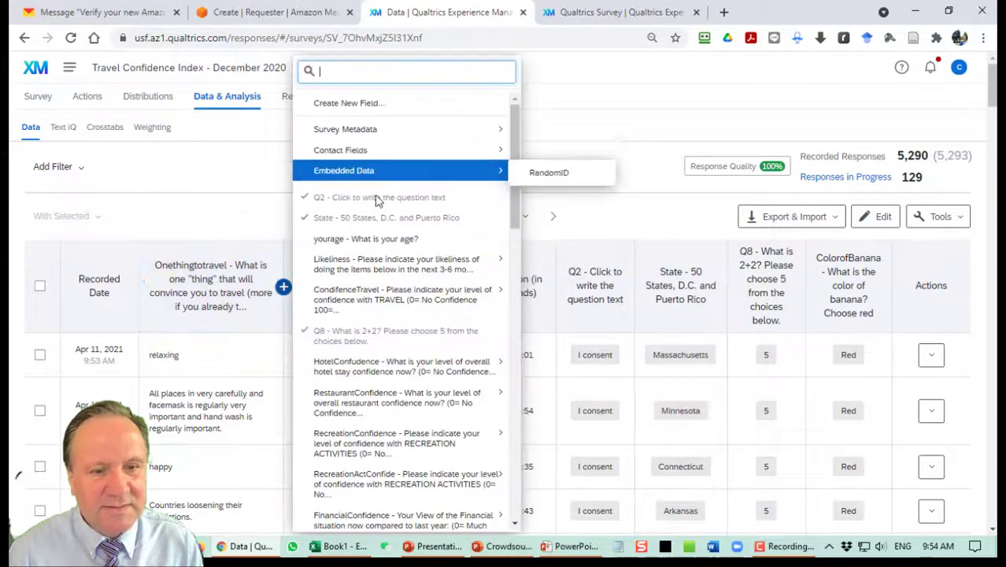
left_click(378, 236)
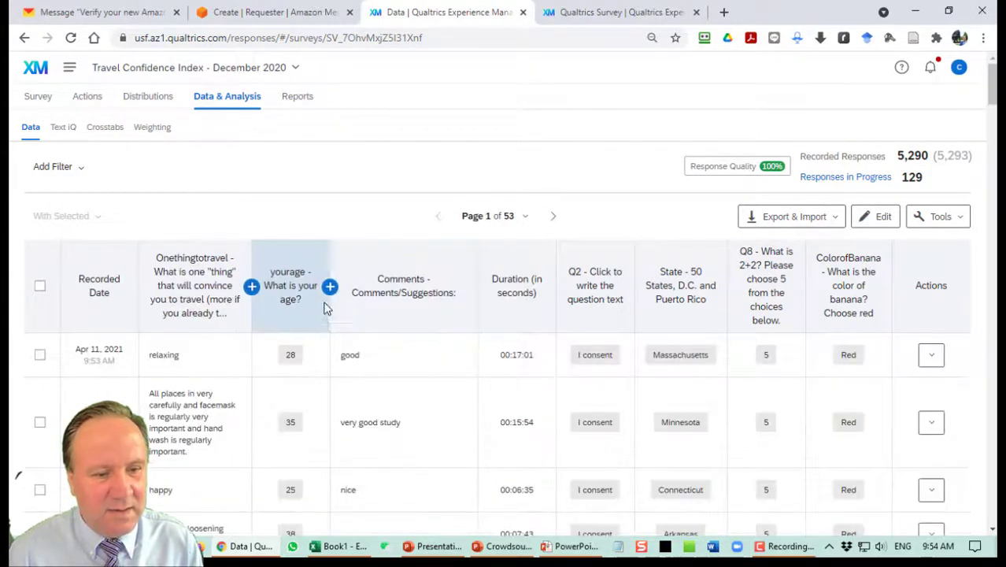
left_click(330, 287)
mouse_move(381, 293)
scroll(445, 402, "down", 12)
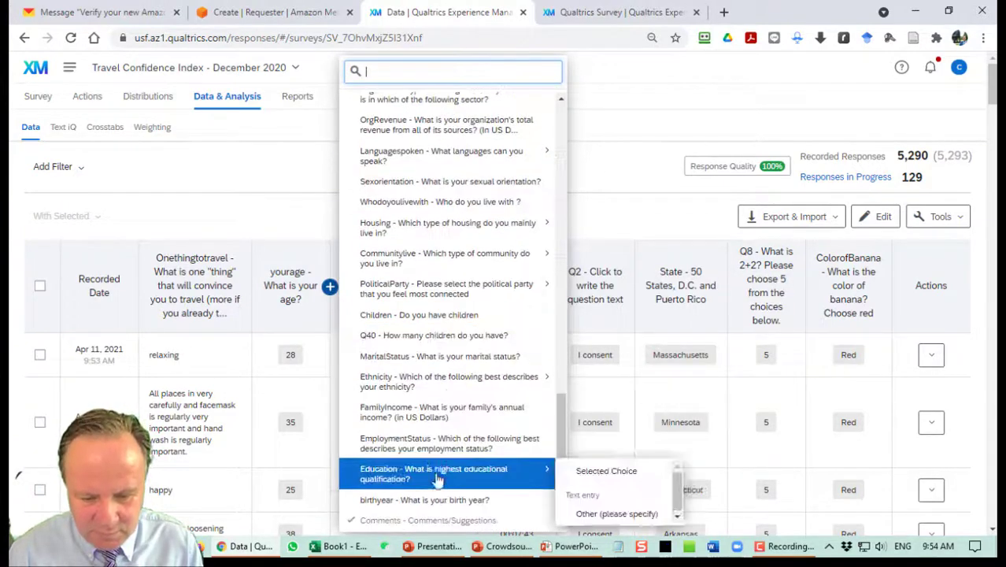
left_click(441, 500)
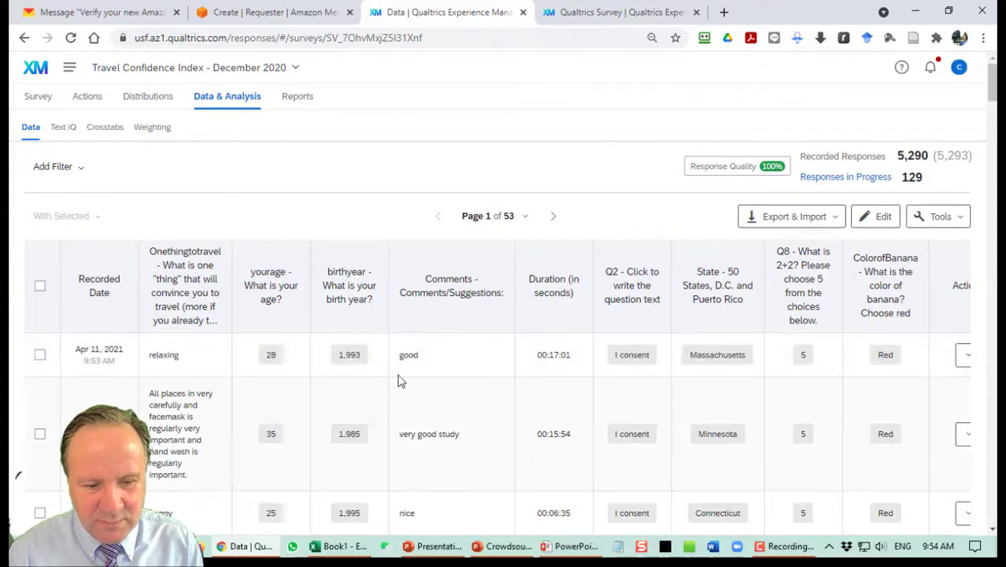
Scroll through the responses, then go to the full My Projects list.
scroll(399, 386, "down", 5)
scroll(384, 349, "down", 6)
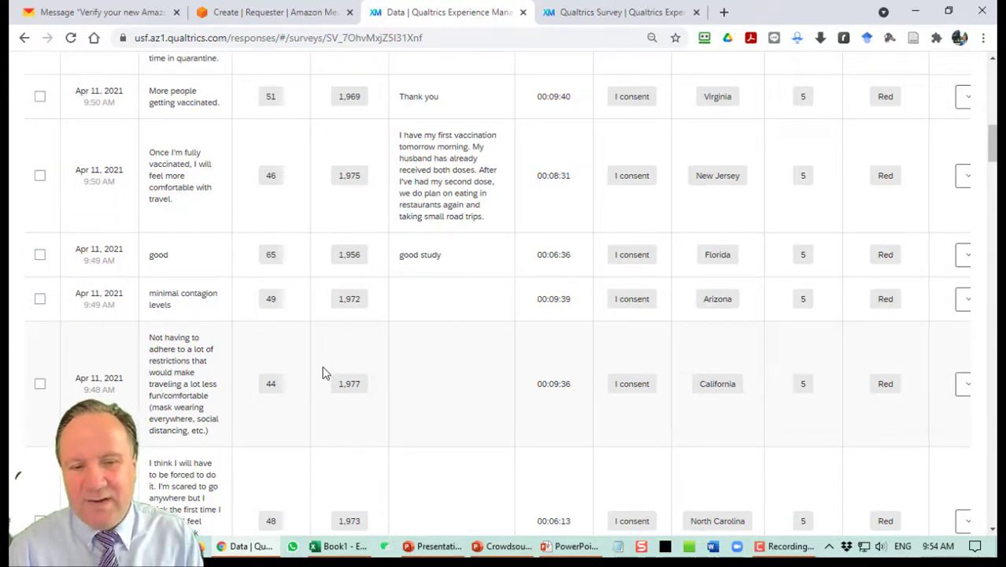
scroll(330, 361, "down", 3)
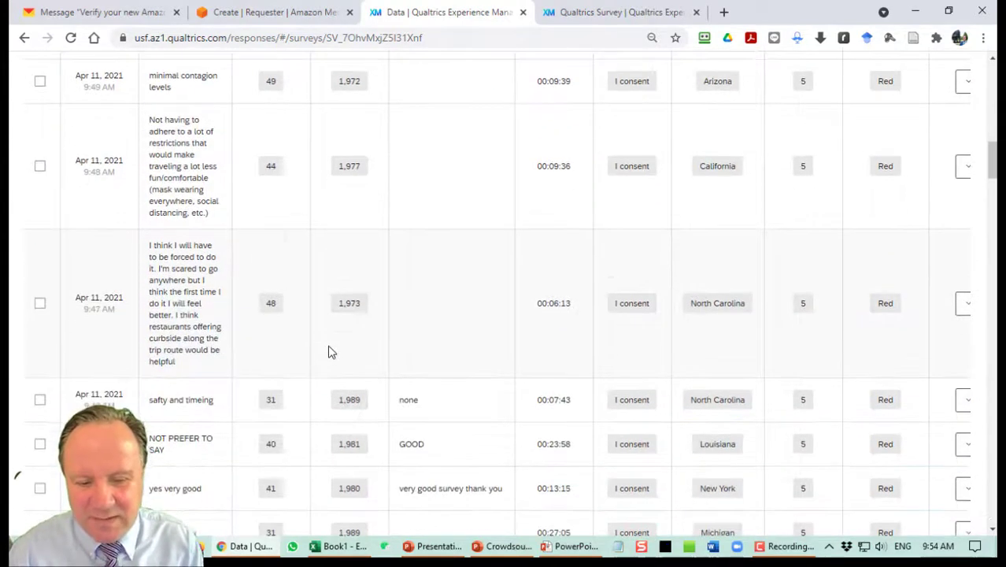
scroll(339, 362, "up", 15)
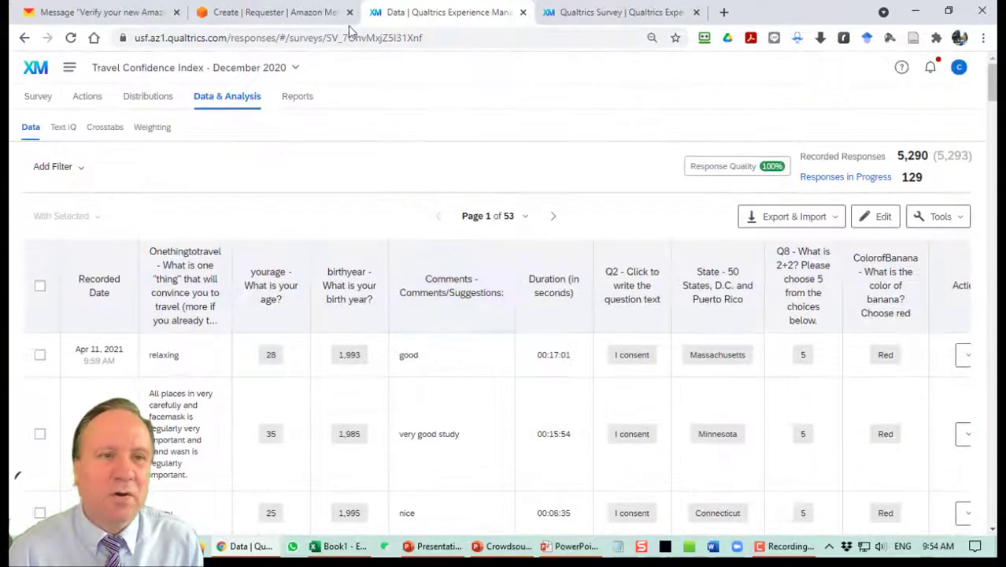
left_click(28, 70)
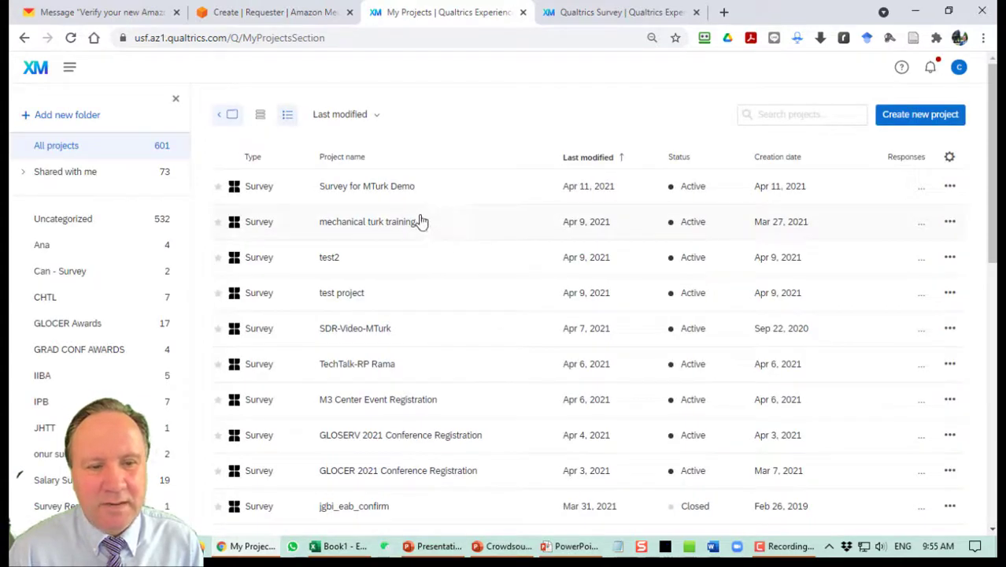
Open Survey for MTurk Demo and scroll to the birth-year question Q14.
left_click(401, 196)
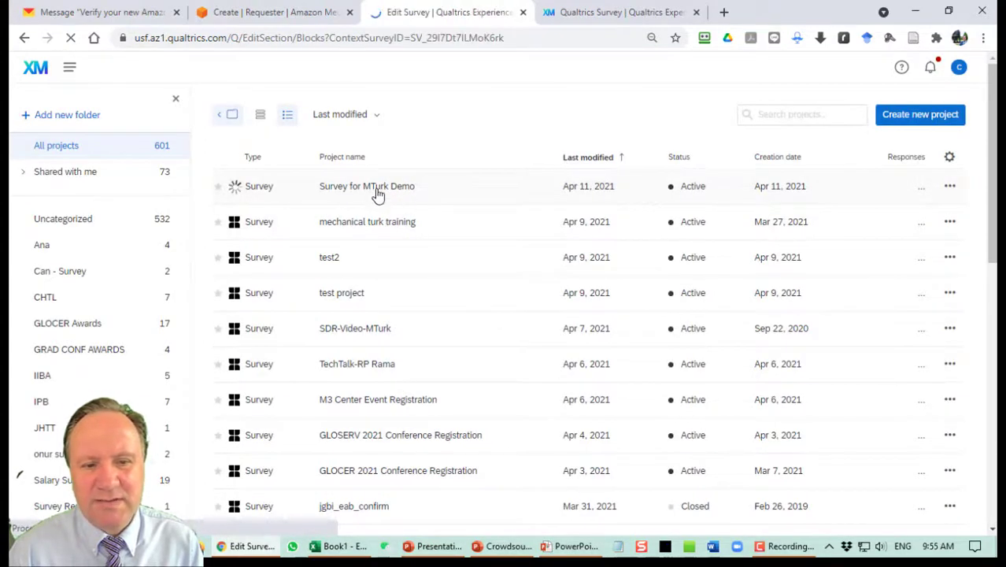
scroll(471, 247, "down", 10)
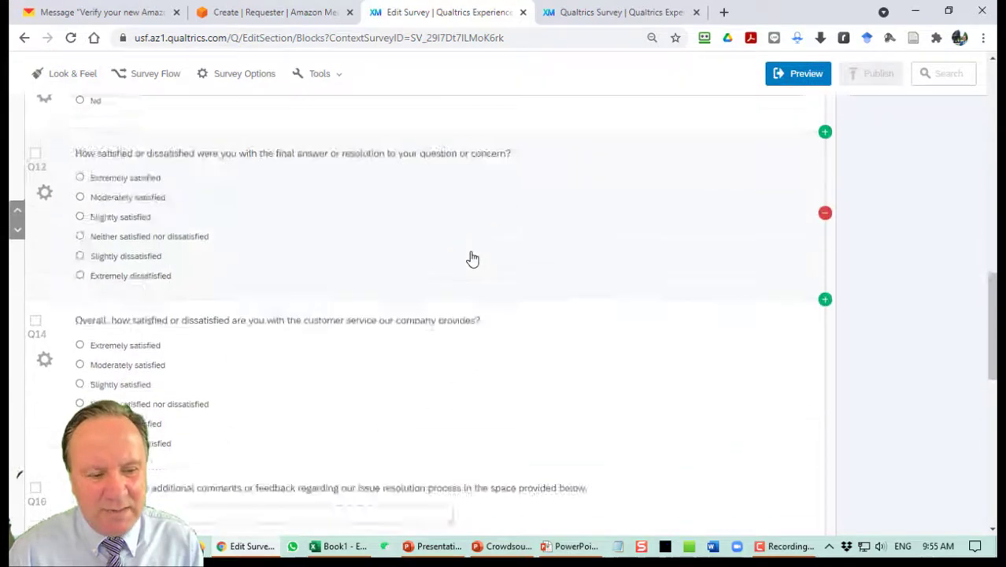
scroll(473, 259, "down", 5)
scroll(505, 254, "up", 2)
scroll(505, 253, "up", 1)
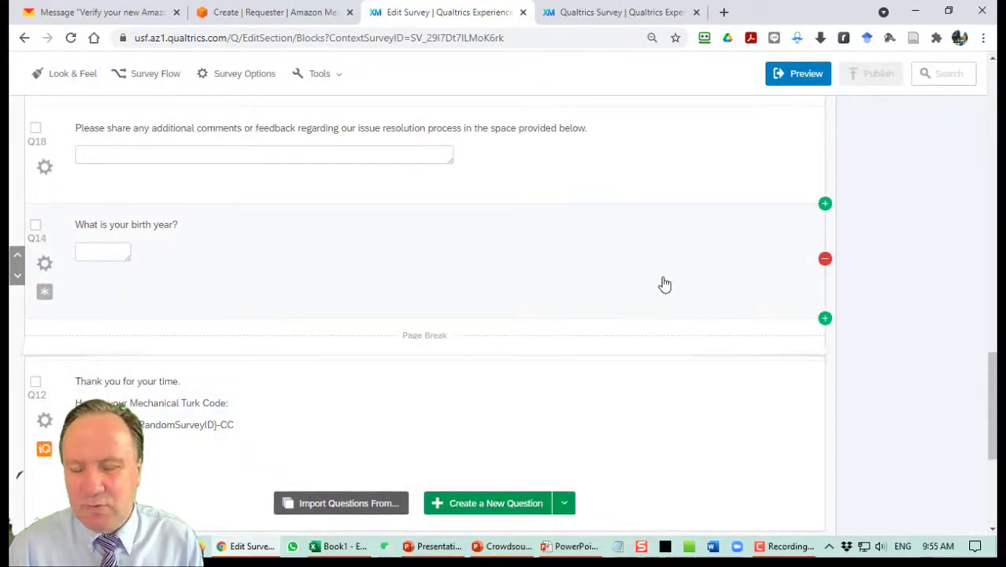
Add a Captcha Verification question after Q14 reading 'Please verify that you are not a robot', then publish.
left_click(826, 317)
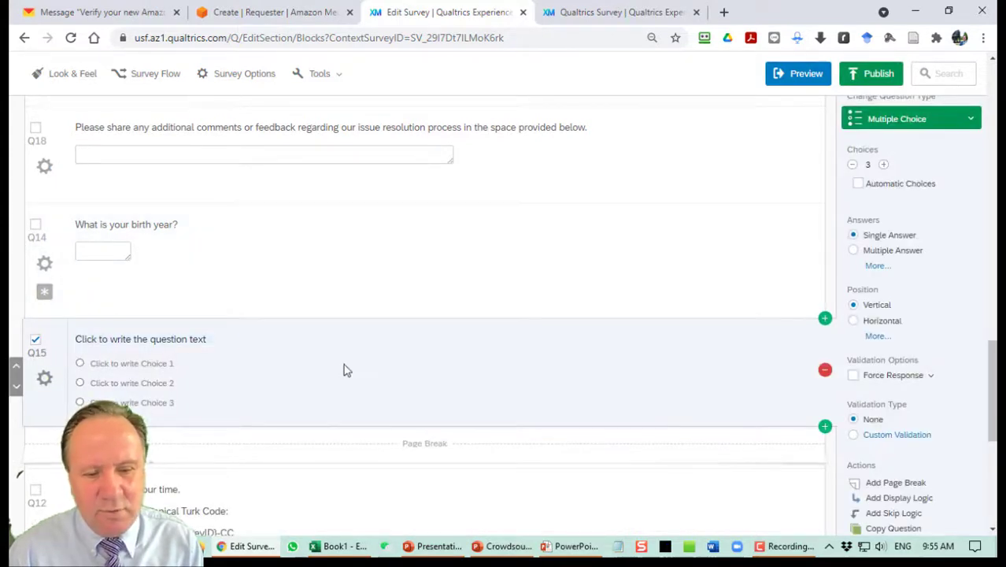
left_click(914, 118)
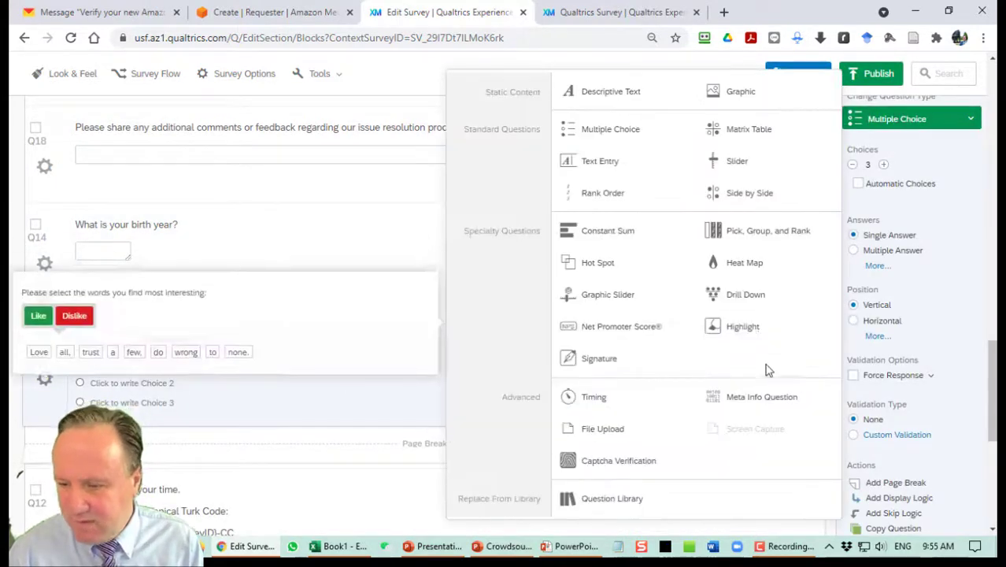
scroll(741, 386, "down", 1)
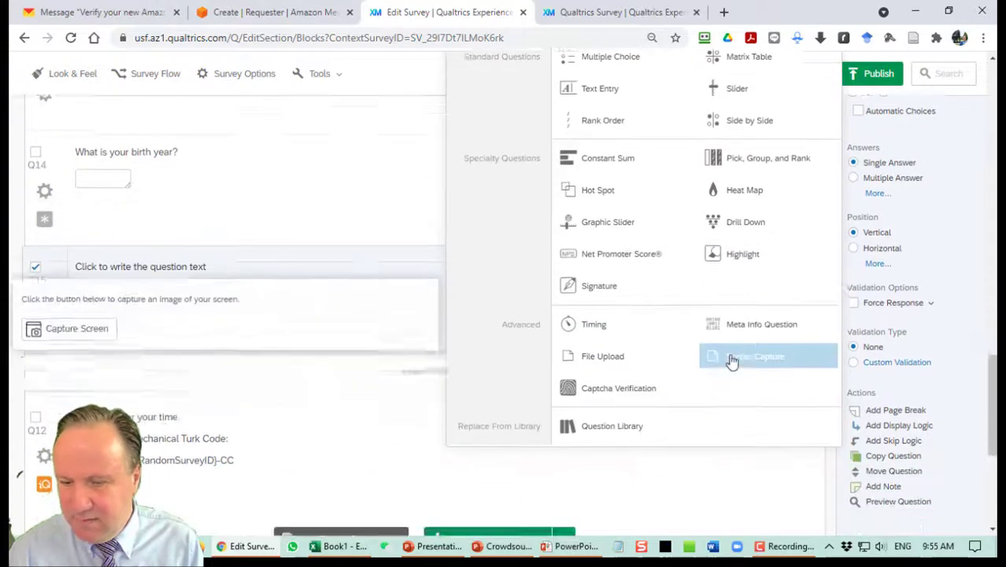
left_click(621, 390)
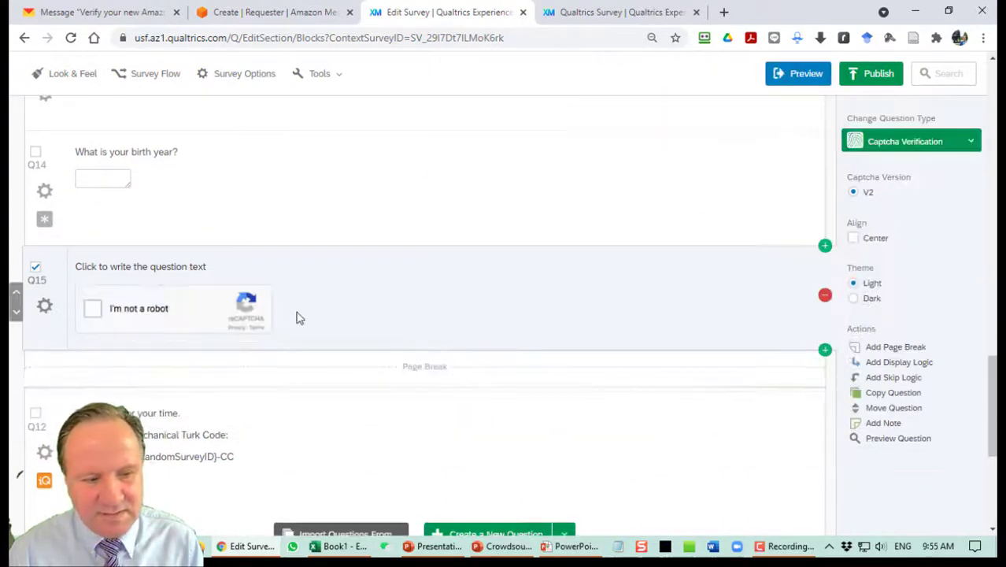
left_click(180, 270)
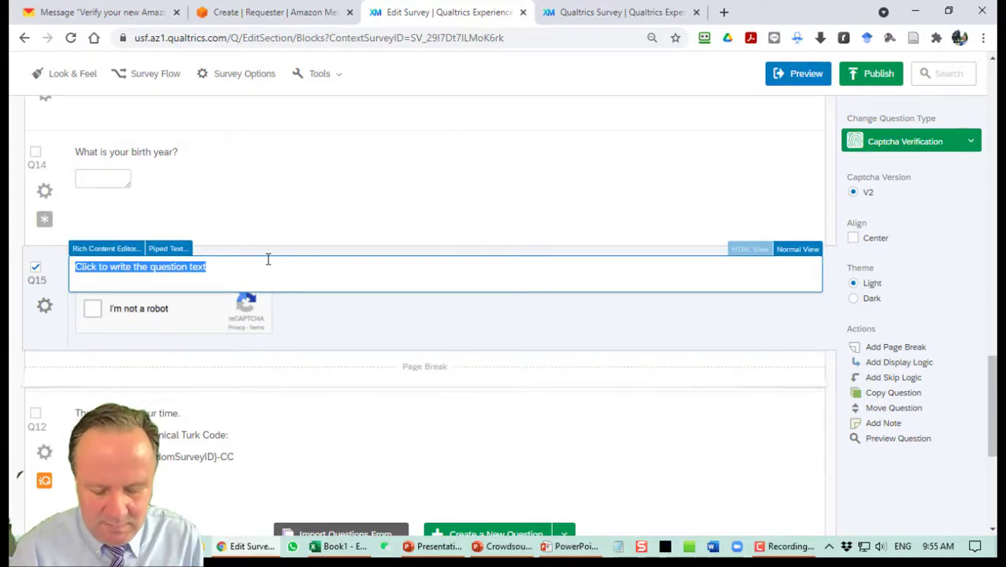
type("I")
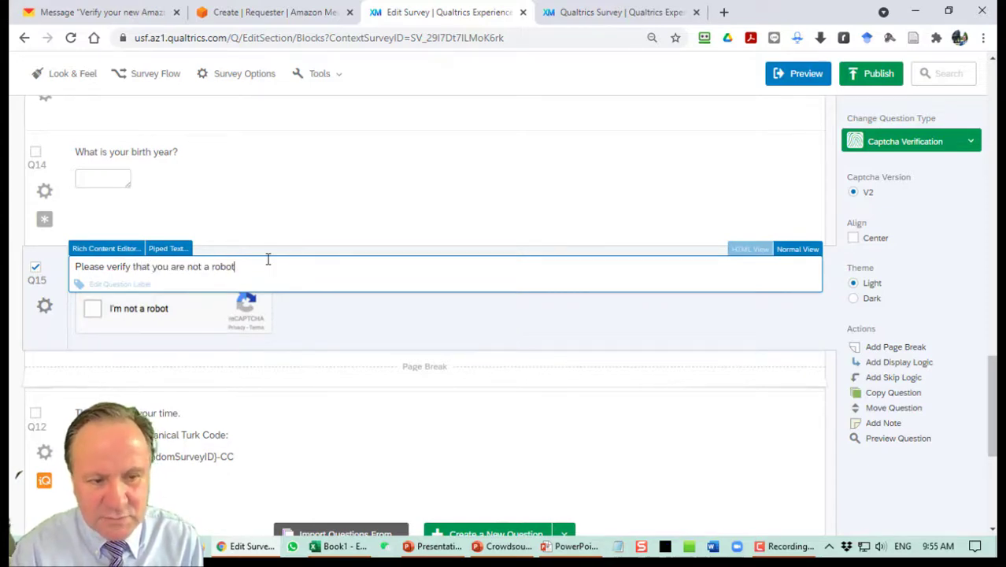
left_click(321, 328)
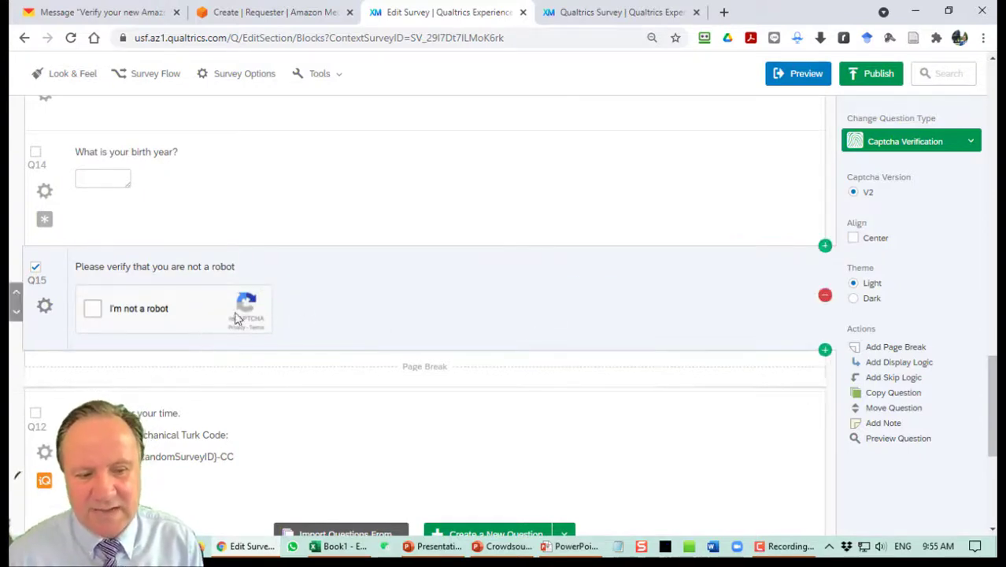
left_click(871, 72)
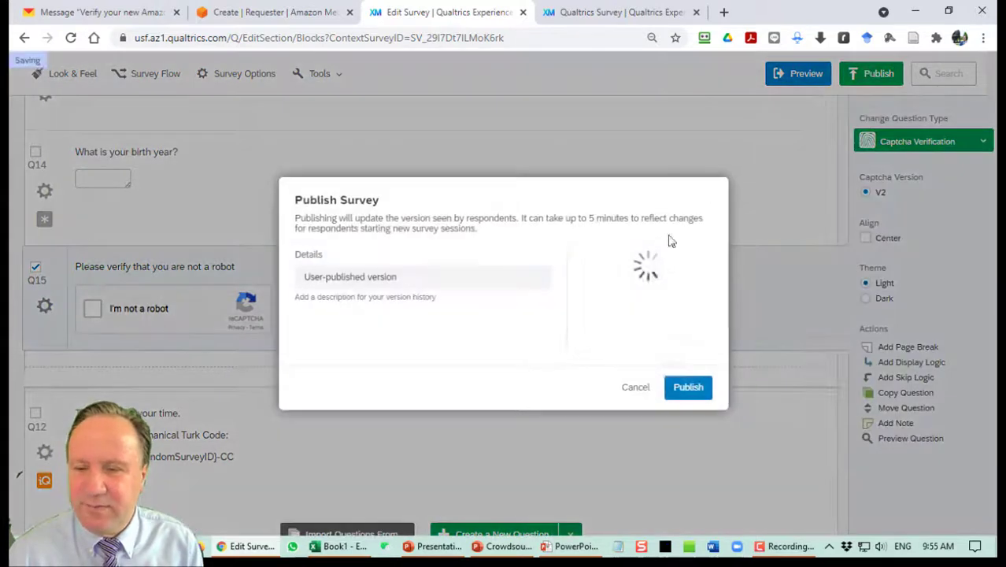
Confirm publishing and step through the live survey past the Mechanical Turk code page.
left_click(688, 388)
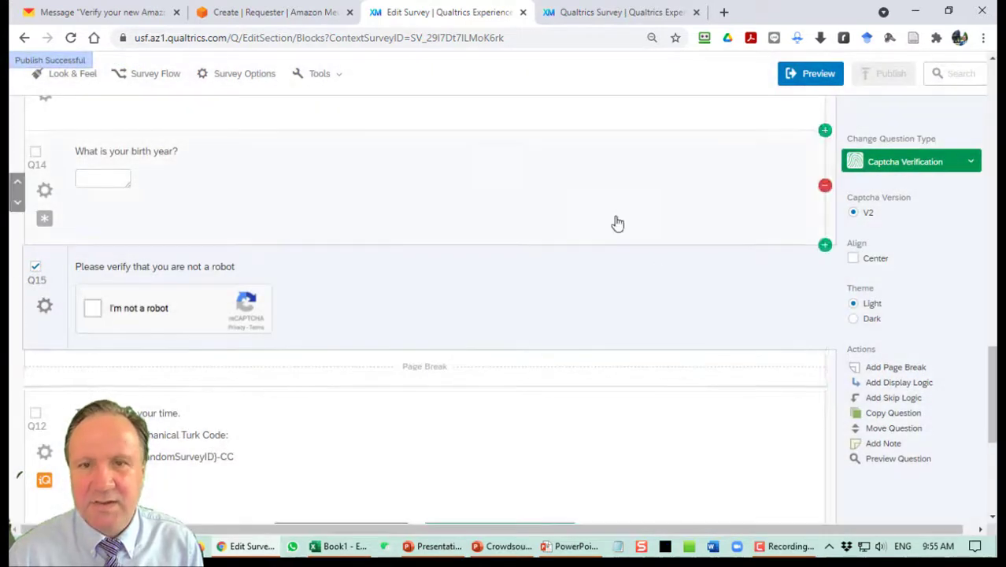
scroll(612, 222, "up", 6)
left_click(636, 8)
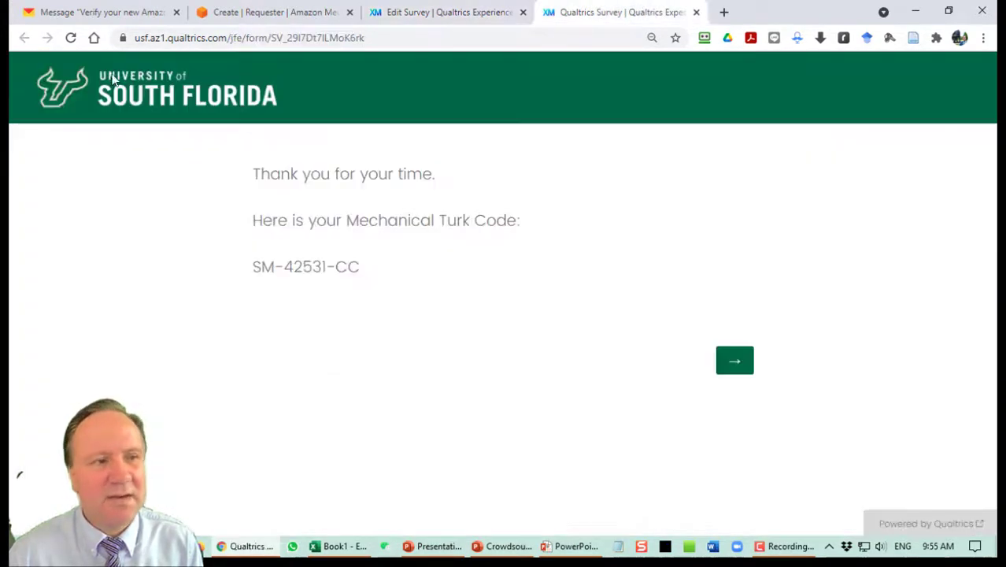
left_click(70, 38)
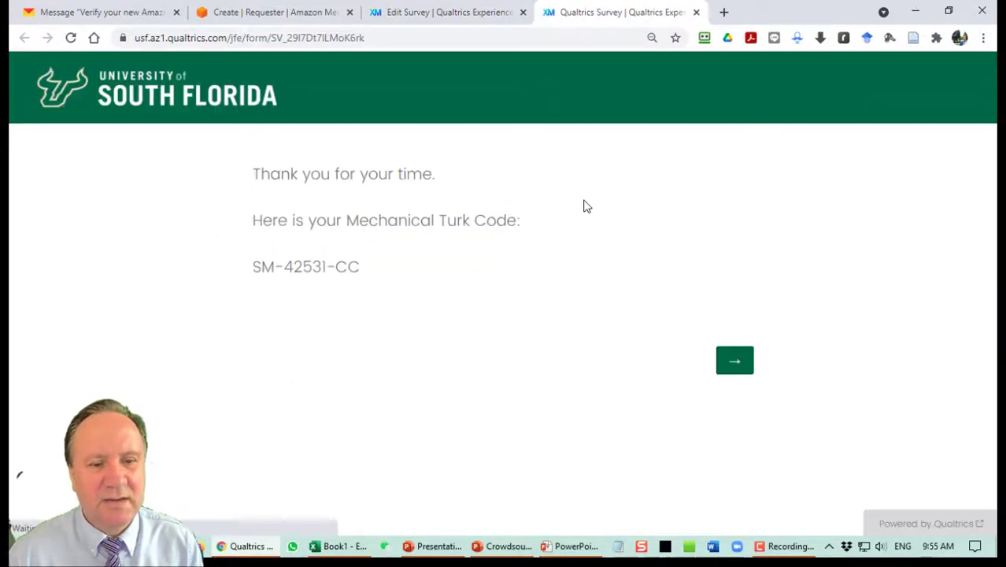
left_click(739, 369)
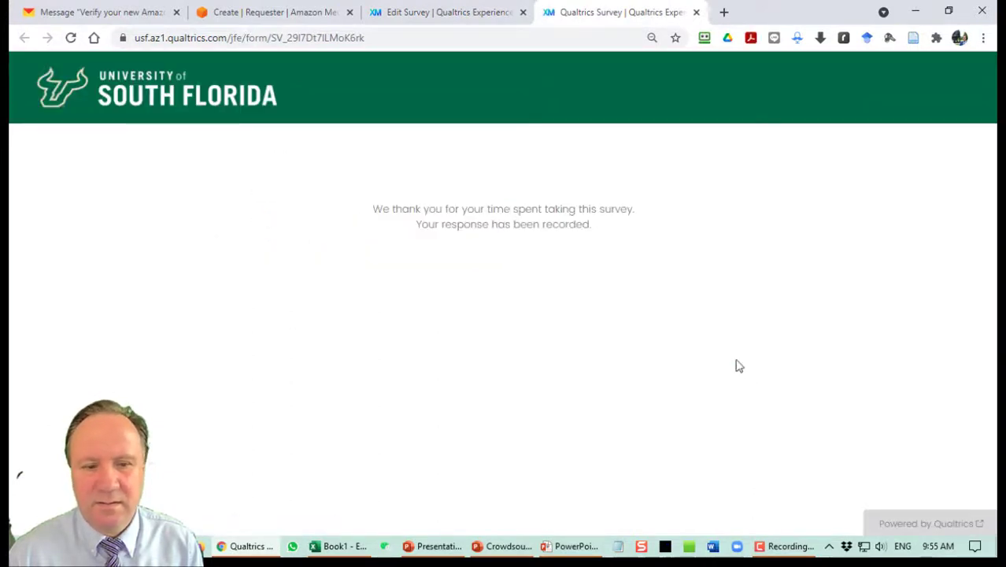
Reload the survey link to test again, then return to the survey editor.
left_click(407, 38)
key("Return")
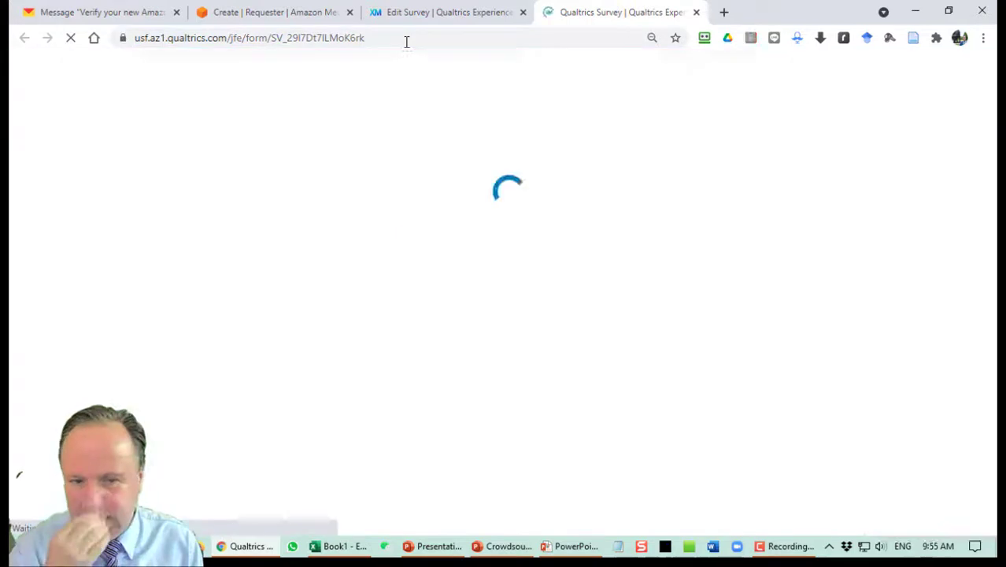
left_click(449, 12)
scroll(319, 192, "up", 4)
scroll(329, 198, "up", 10)
Save survey options with Prevent Ballot Box Stuffing on, republish, and open the live survey.
left_click(244, 132)
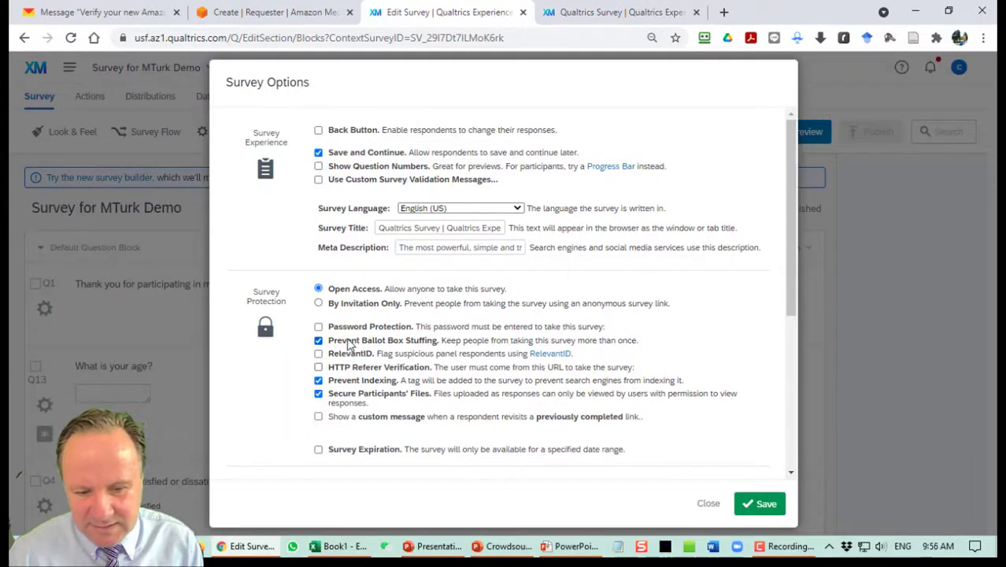
left_click(763, 508)
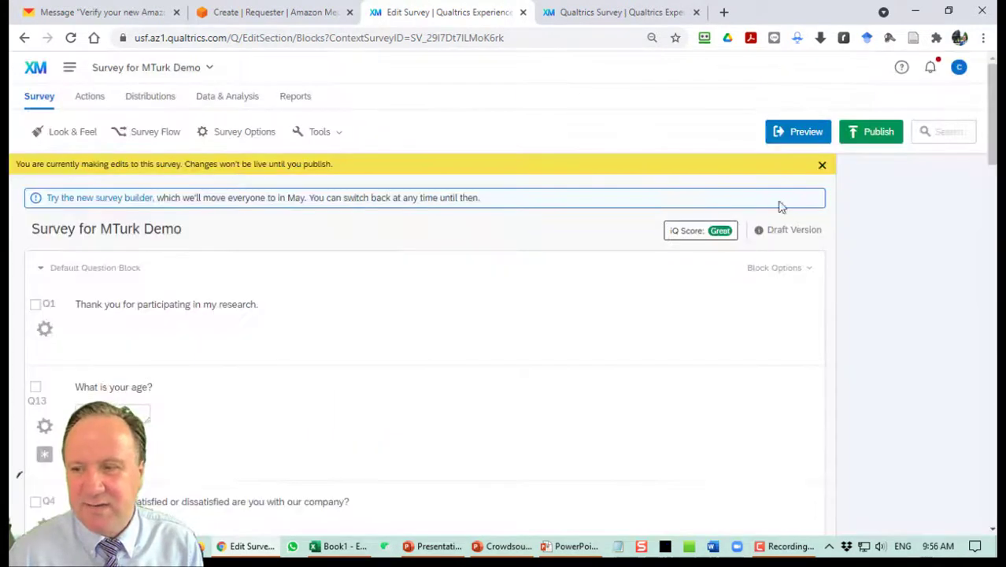
left_click(871, 135)
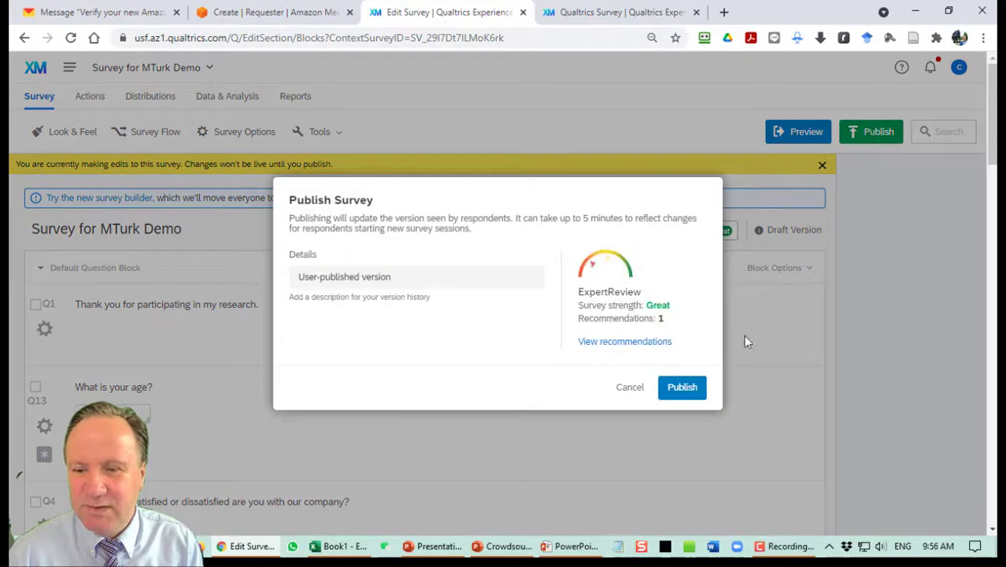
left_click(693, 394)
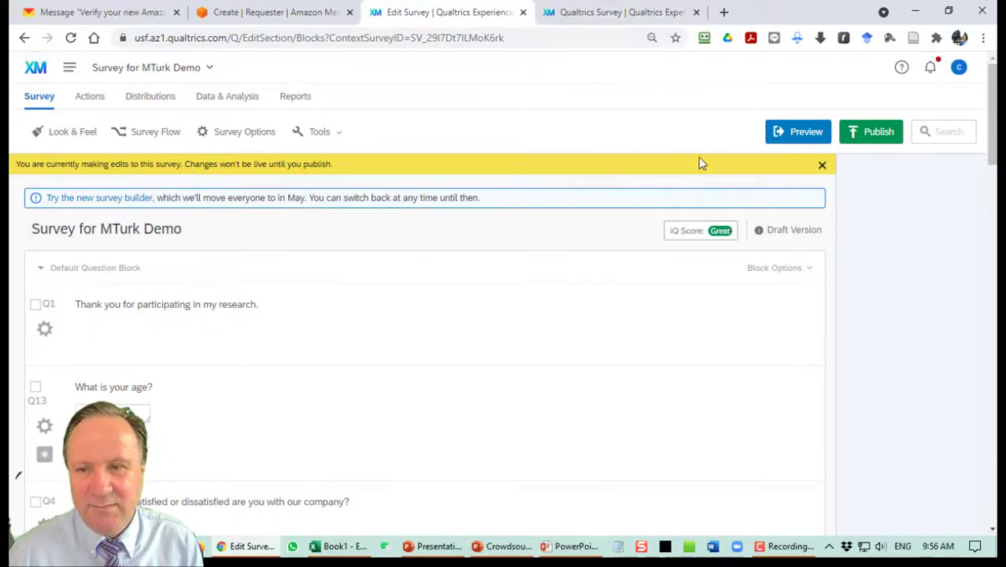
left_click(898, 139)
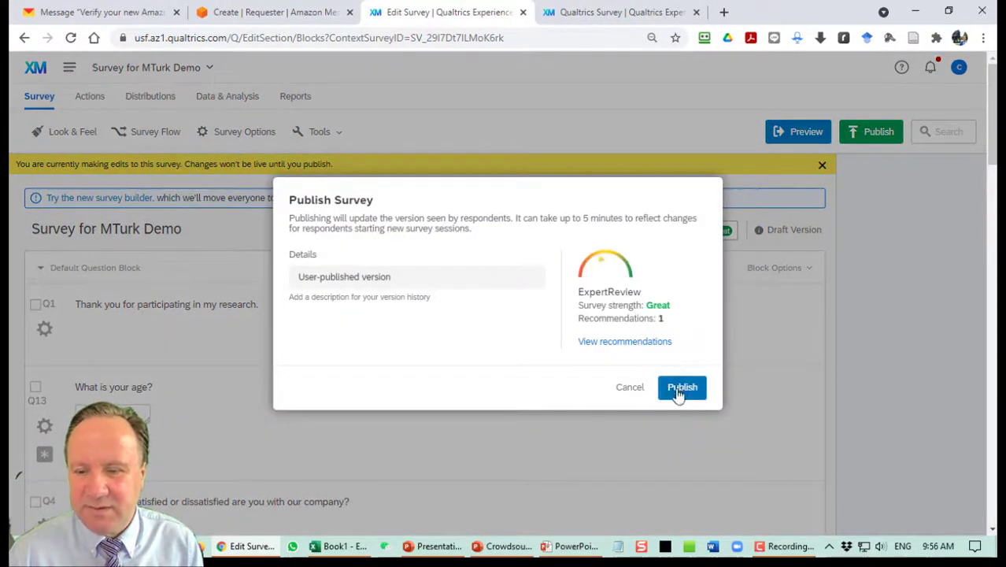
left_click(682, 387)
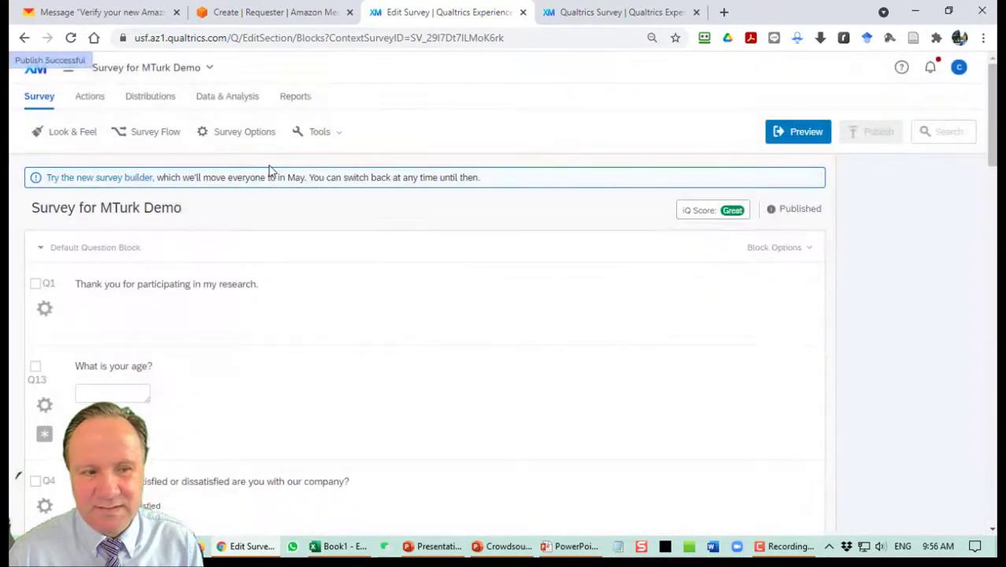
left_click(592, 17)
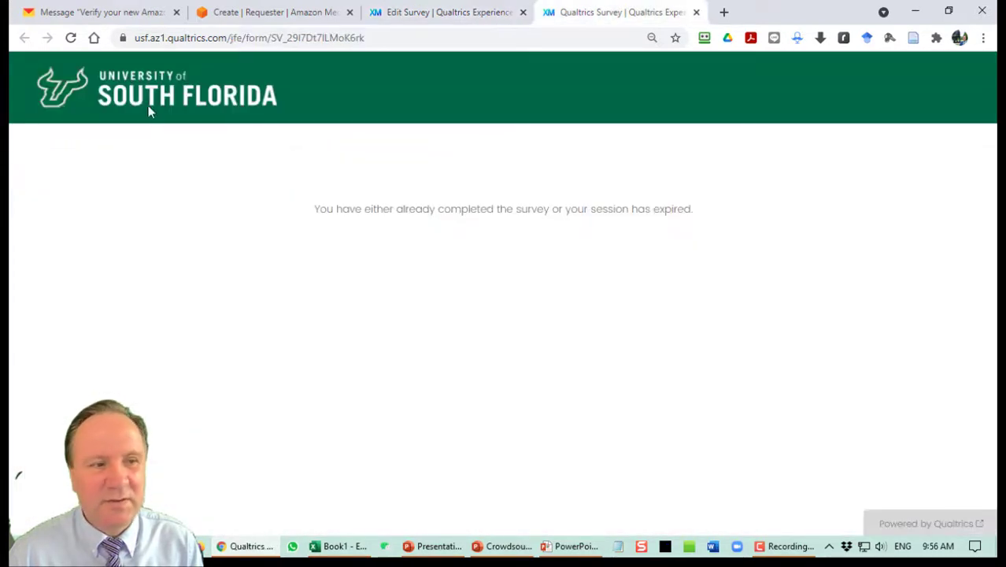
Reload the live survey, enter age 12, pass the captcha and submit to trigger the age error.
left_click(70, 38)
scroll(608, 265, "down", 7)
scroll(611, 270, "down", 2)
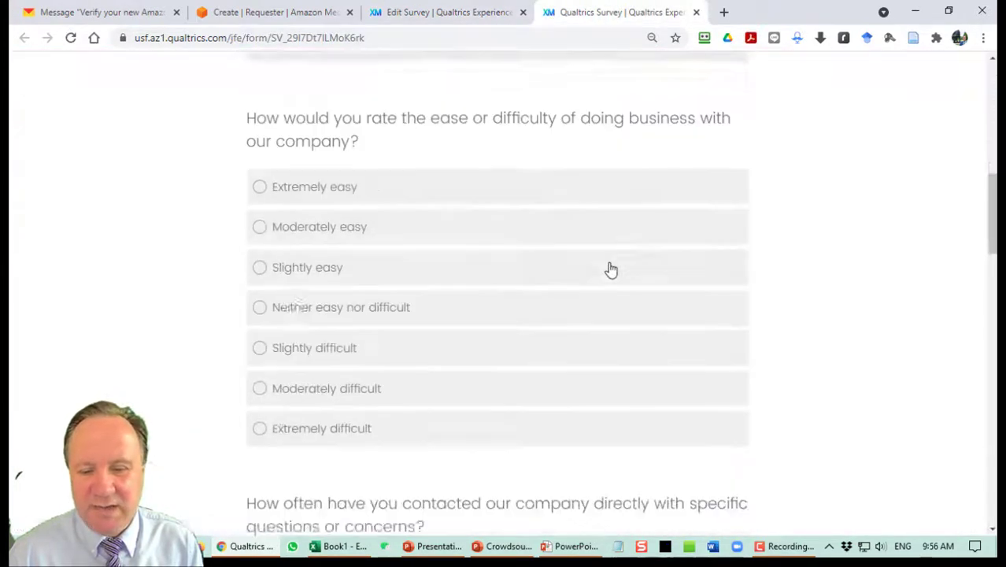
scroll(622, 269, "up", 8)
scroll(504, 267, "down", 5)
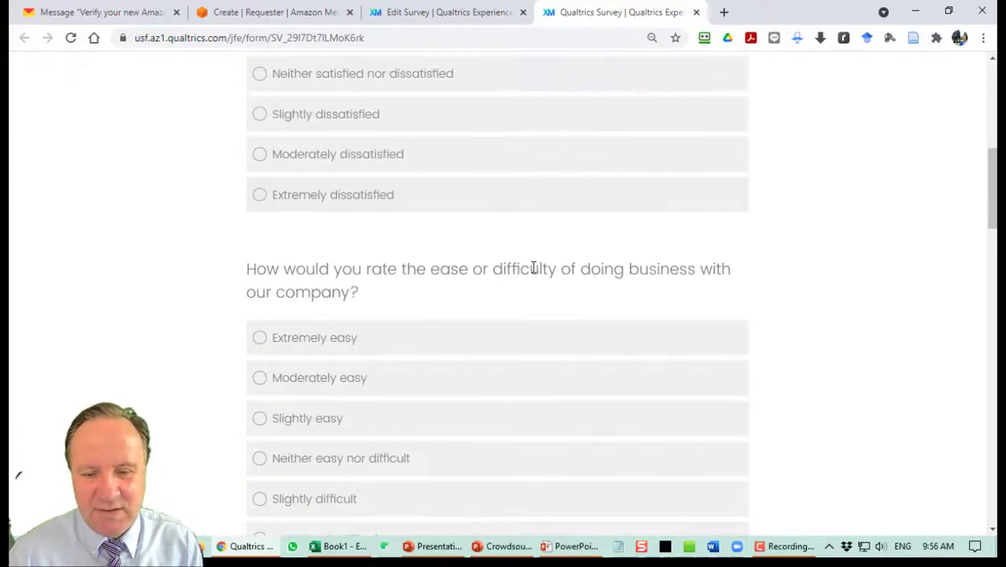
scroll(459, 263, "up", 4)
left_click(287, 206)
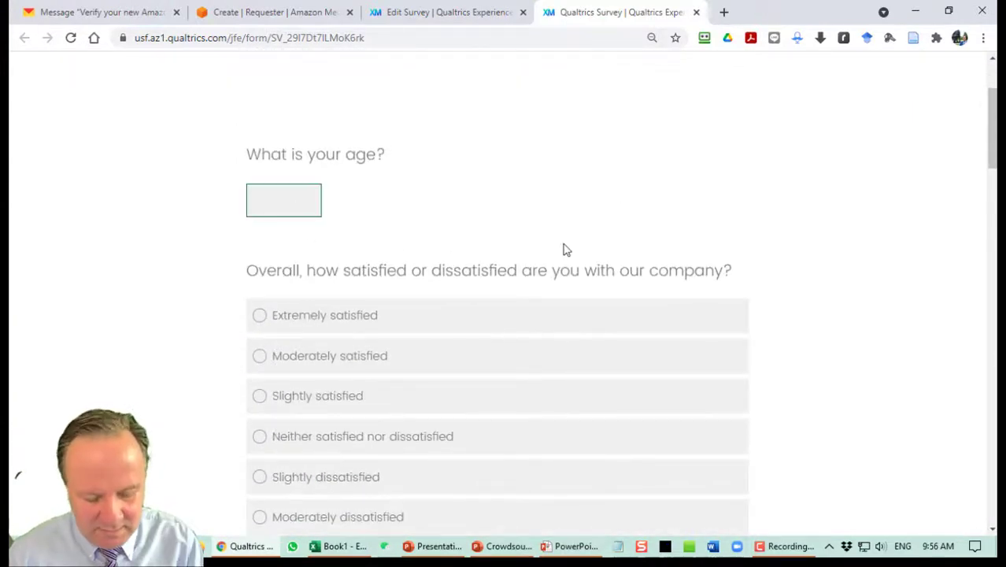
key("Tab")
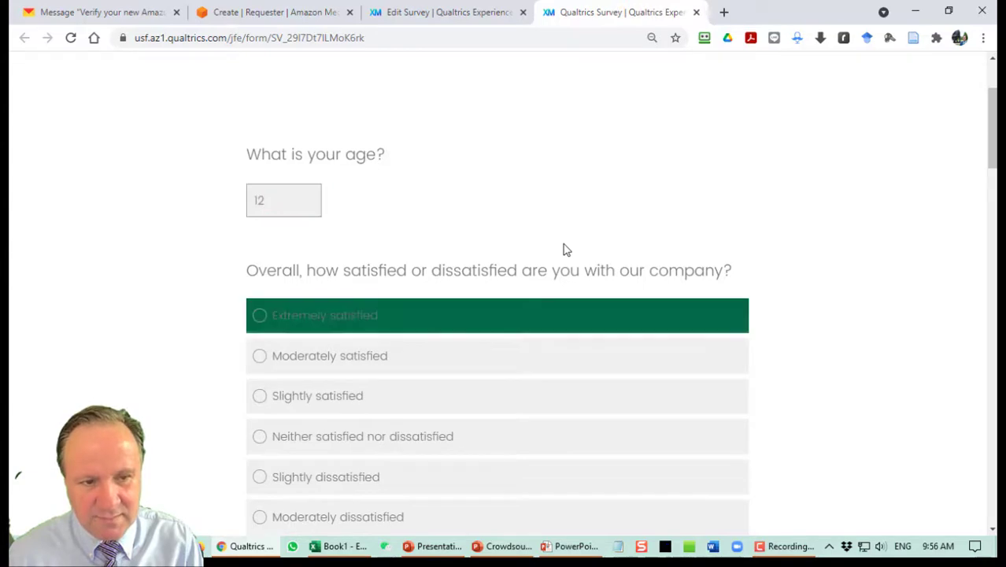
scroll(564, 250, "down", 10)
scroll(608, 356, "down", 10)
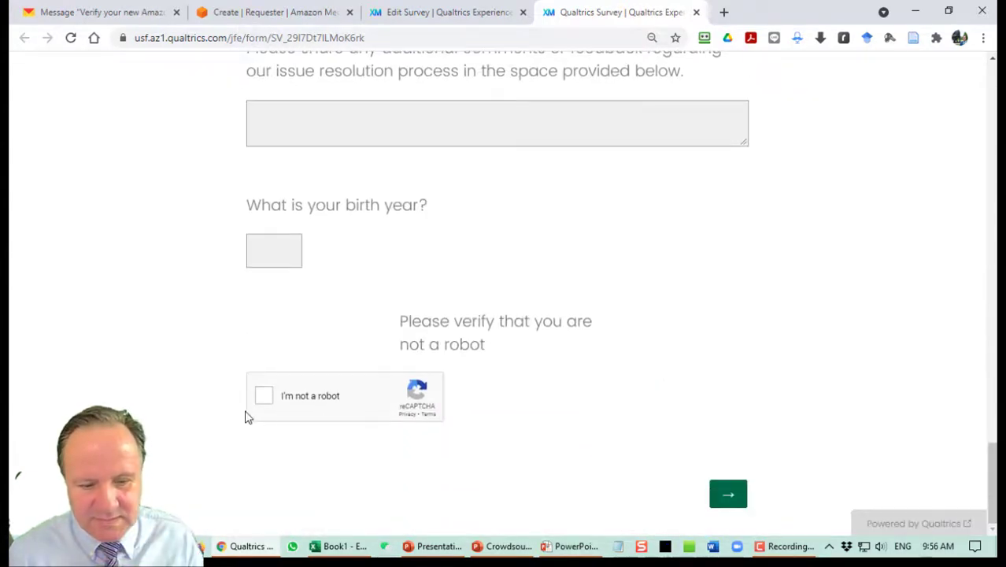
left_click(264, 396)
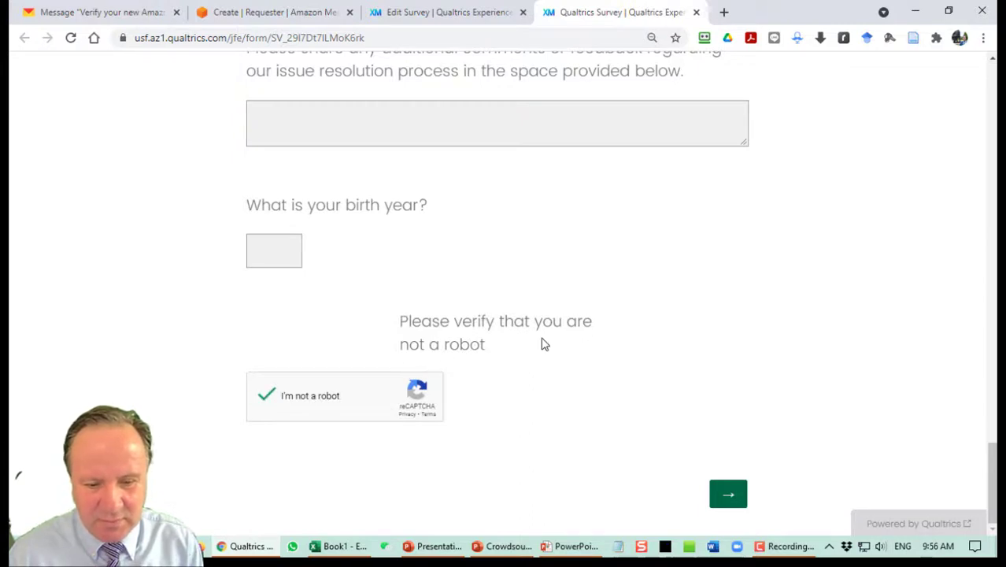
left_click(729, 493)
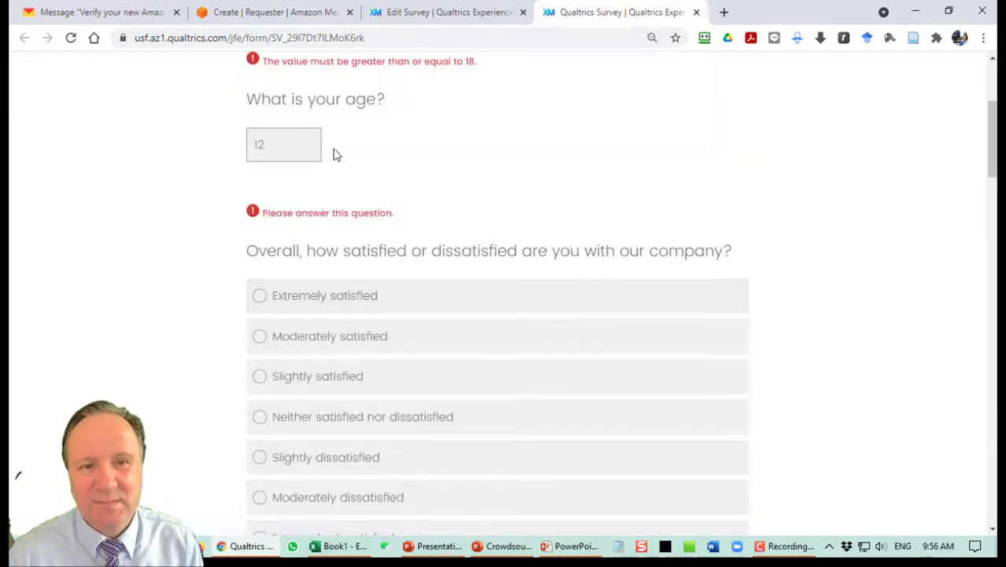
Change age to 18 and answer Extremely satisfied, Moderately easy, Occasionally, No, Moderately satisfied.
left_click_drag(284, 144, 175, 171)
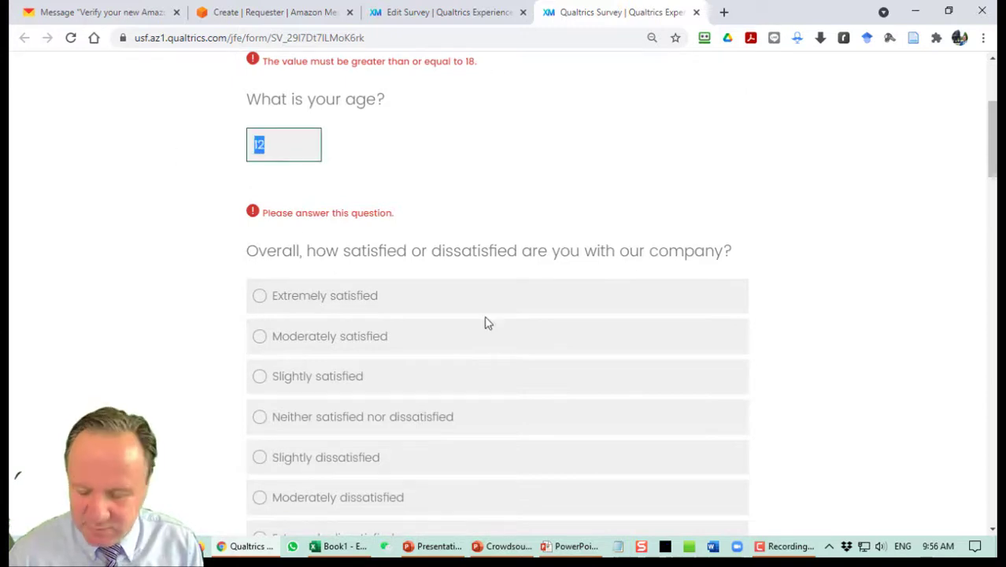
left_click(398, 293)
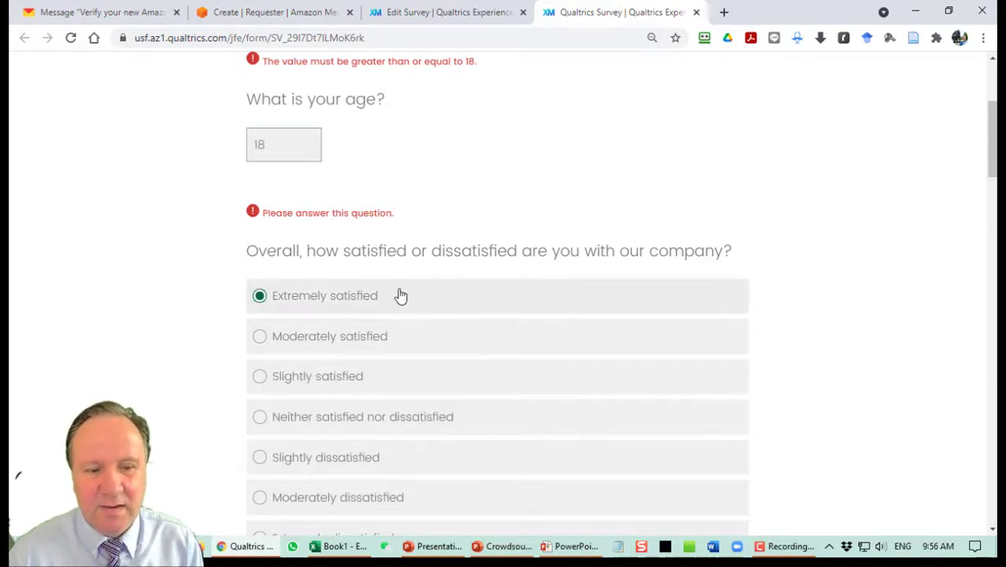
scroll(485, 303, "down", 5)
left_click(427, 317)
scroll(431, 327, "down", 7)
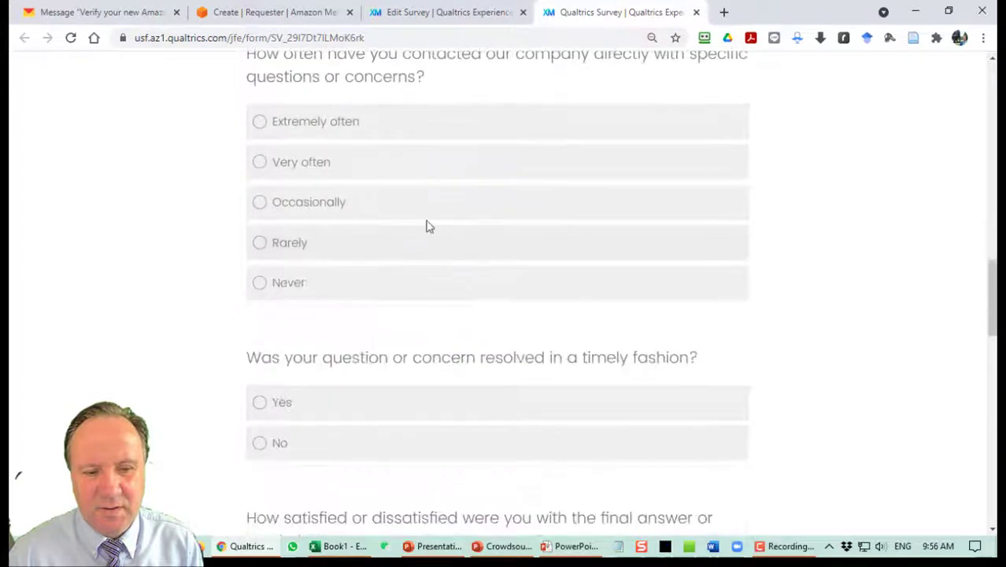
left_click(426, 209)
scroll(429, 249, "down", 4)
left_click(352, 165)
scroll(378, 291, "down", 1)
left_click(374, 275)
scroll(401, 311, "down", 4)
left_click(397, 319)
scroll(434, 321, "down", 6)
Enter birth year 2010 and tick the not-a-robot captcha.
left_click(272, 363)
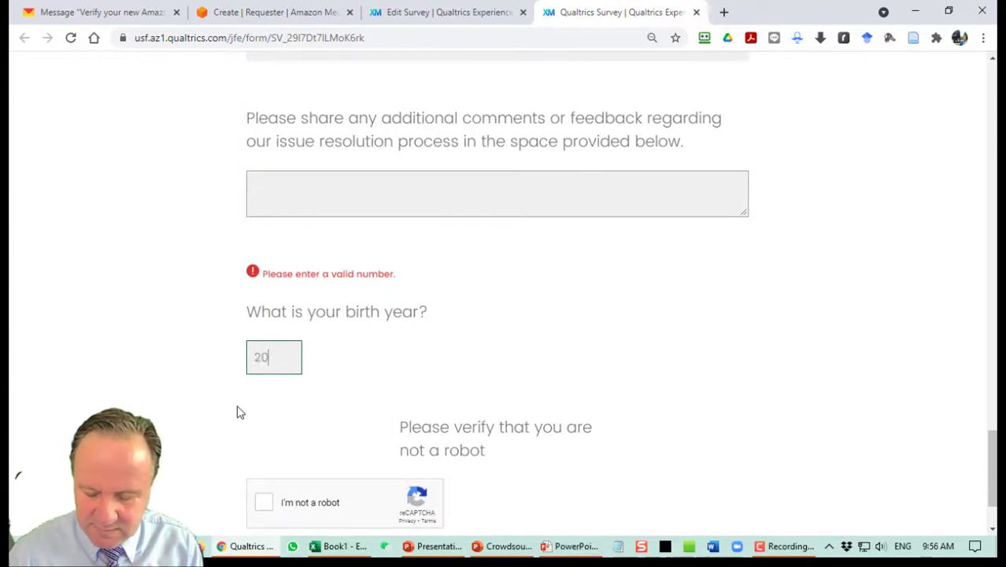
type("2010")
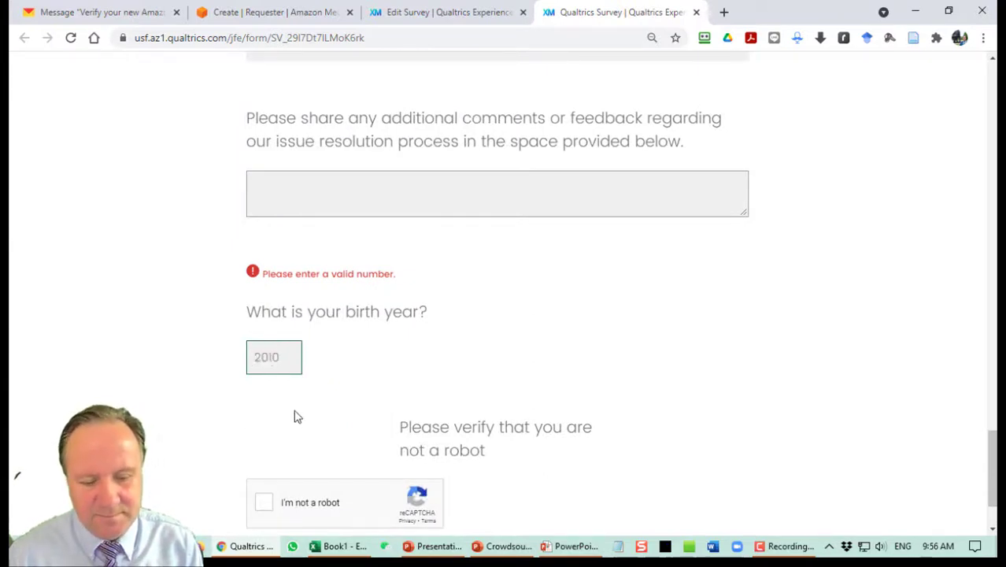
left_click(264, 502)
scroll(512, 357, "down", 2)
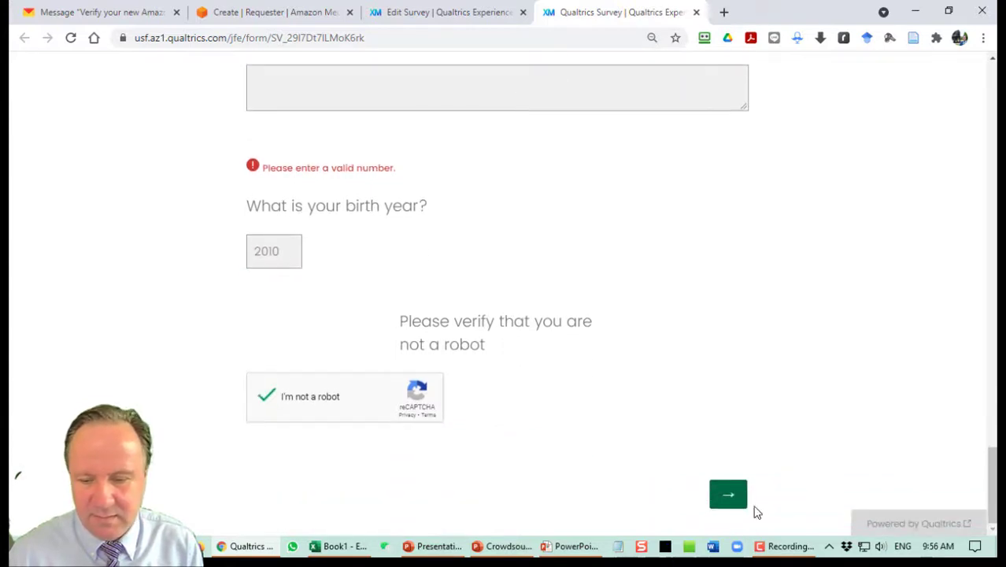
Submit with birth year 2010, then change it to 2001 after the error and resubmit.
left_click(730, 494)
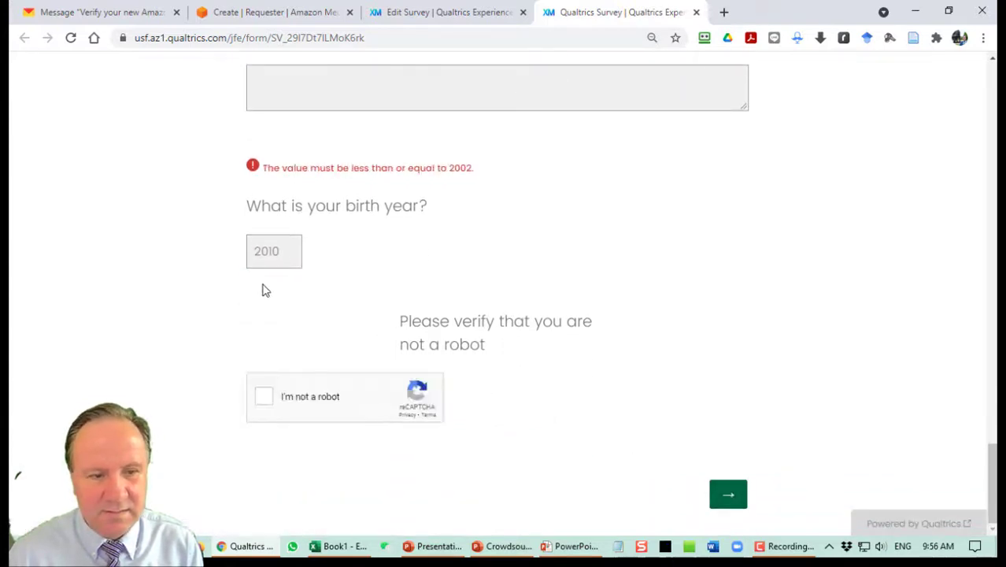
left_click(287, 260)
double_click(287, 260)
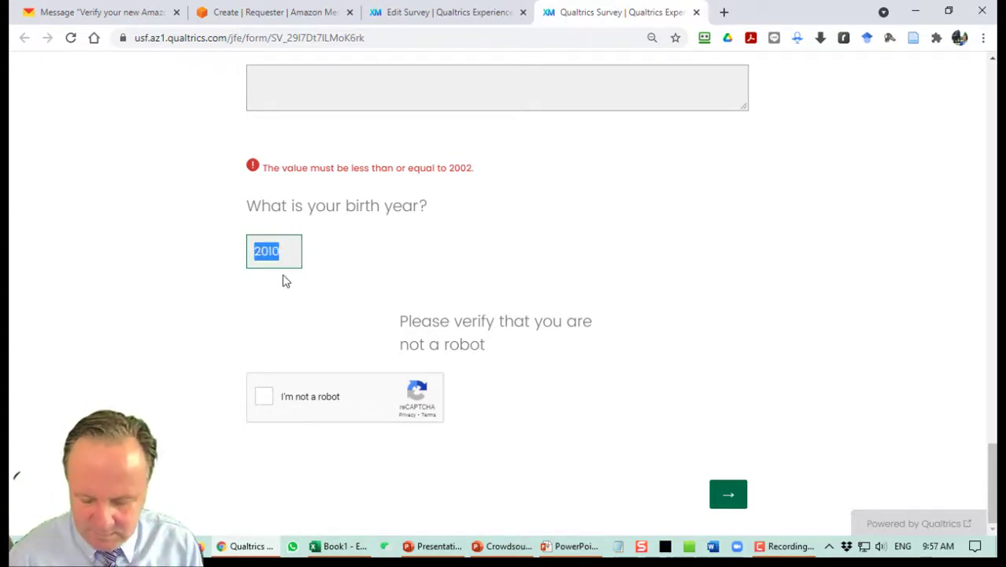
type("2")
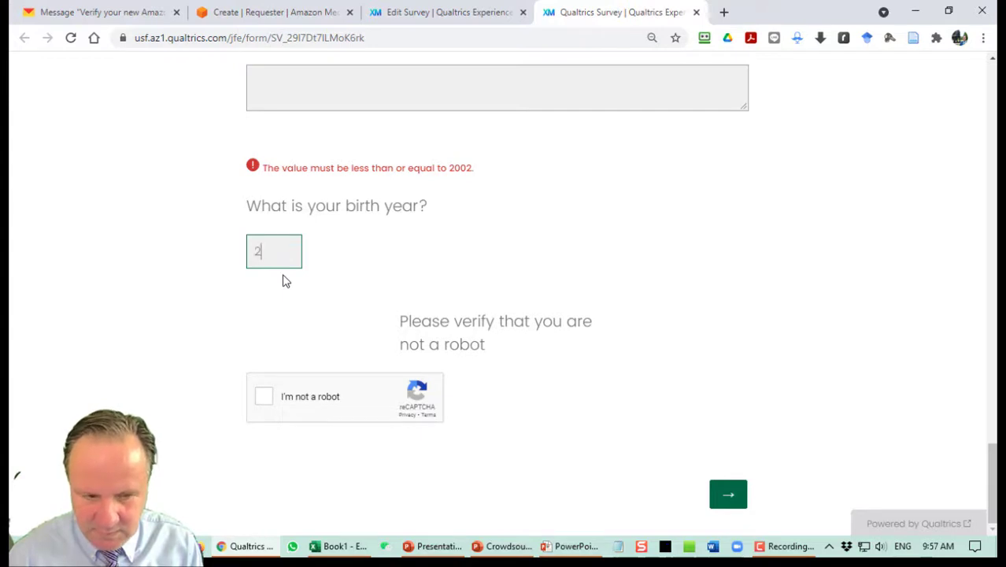
type("001")
left_click(729, 494)
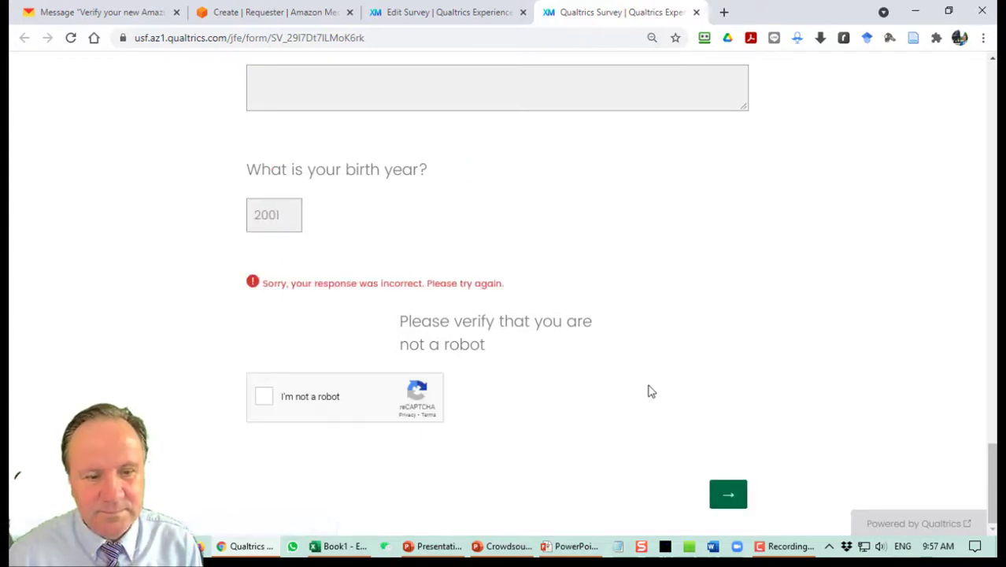
Change birth year to 1971, pass the captcha, submit, and select the Mechanical Turk code.
left_click(280, 220)
key("ctrl+a")
type("1971")
left_click(263, 396)
left_click(729, 496)
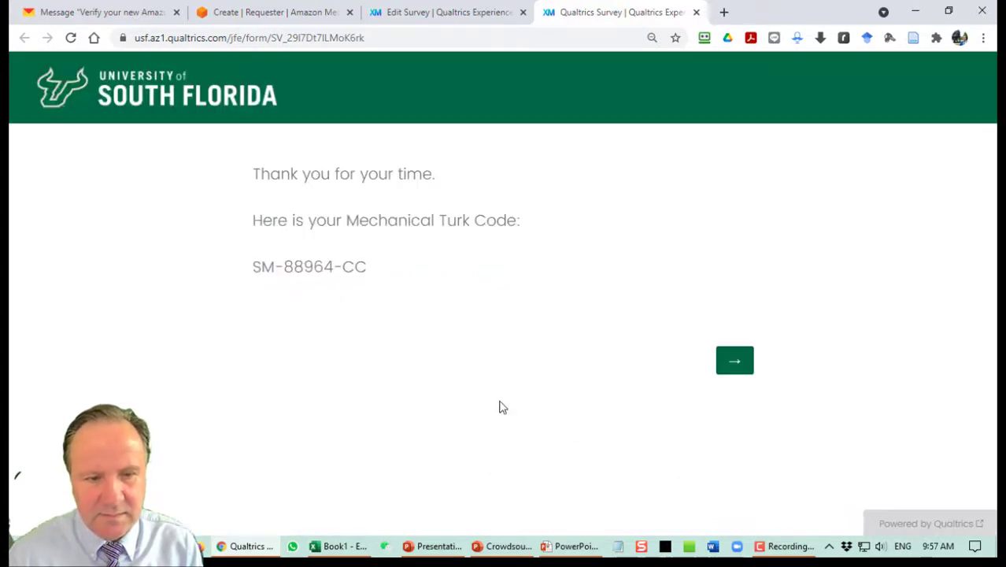
left_click_drag(285, 268, 418, 288)
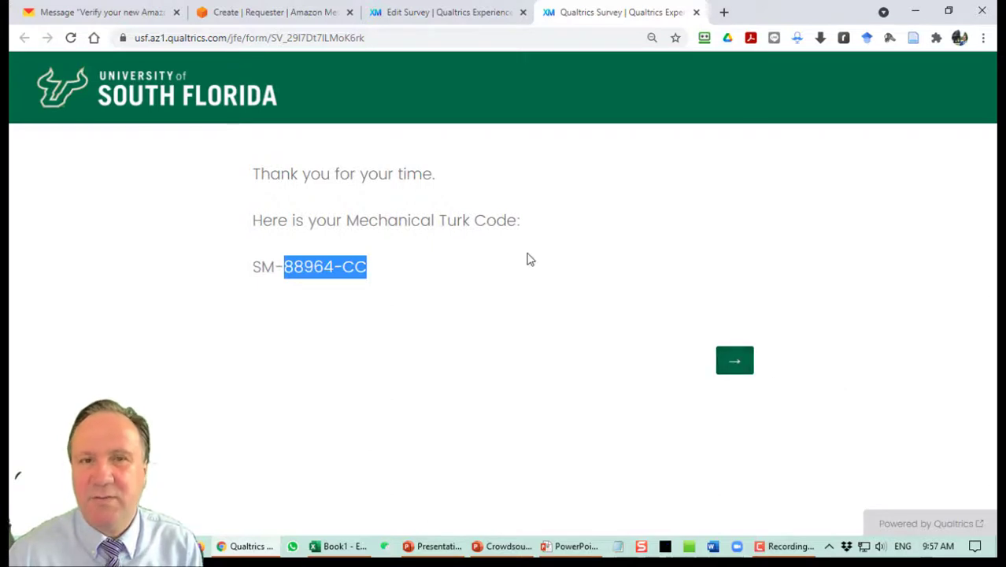
left_click(402, 6)
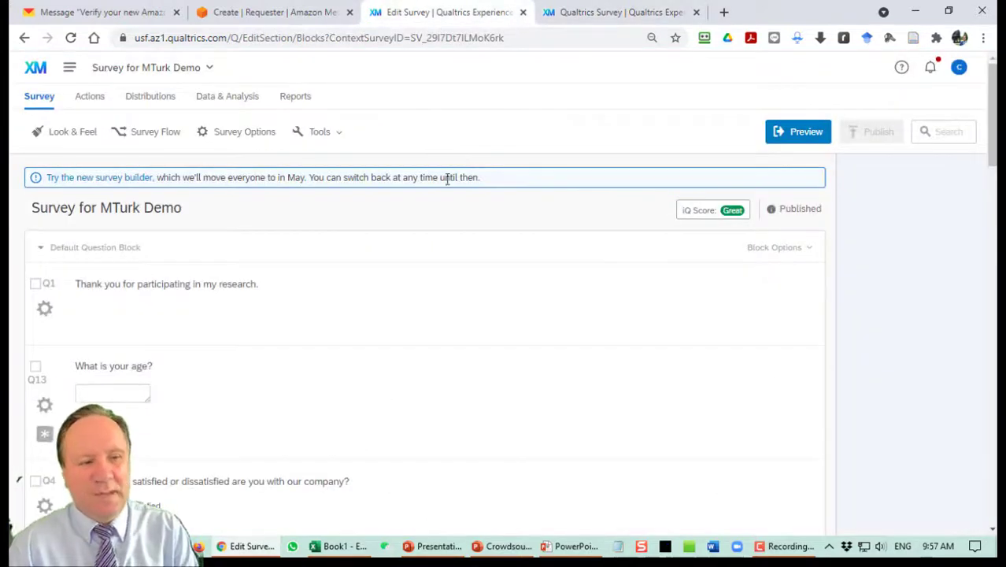
Open the Data & Analysis responses and preview SPSS and Excel export formats without exporting.
left_click(235, 97)
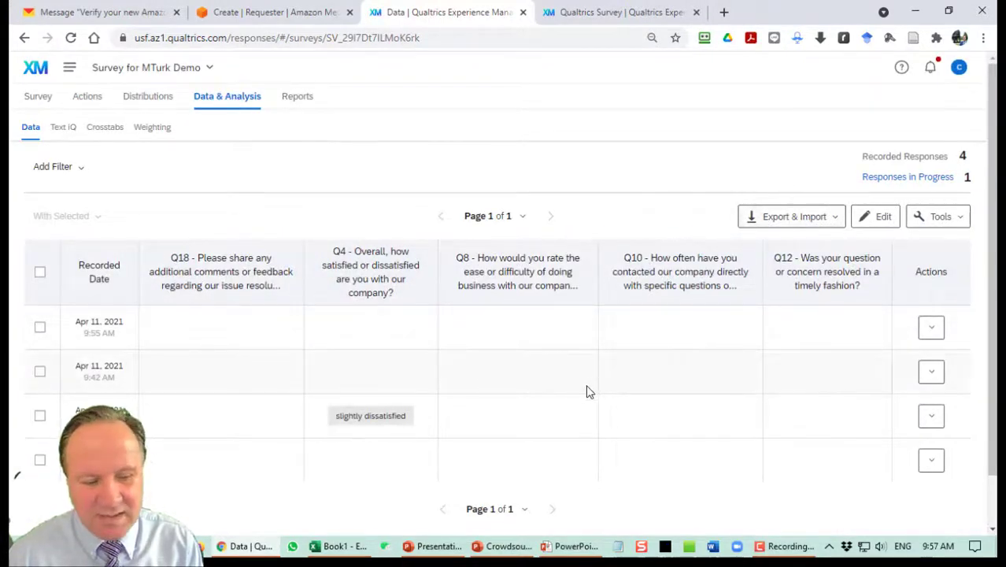
left_click(790, 223)
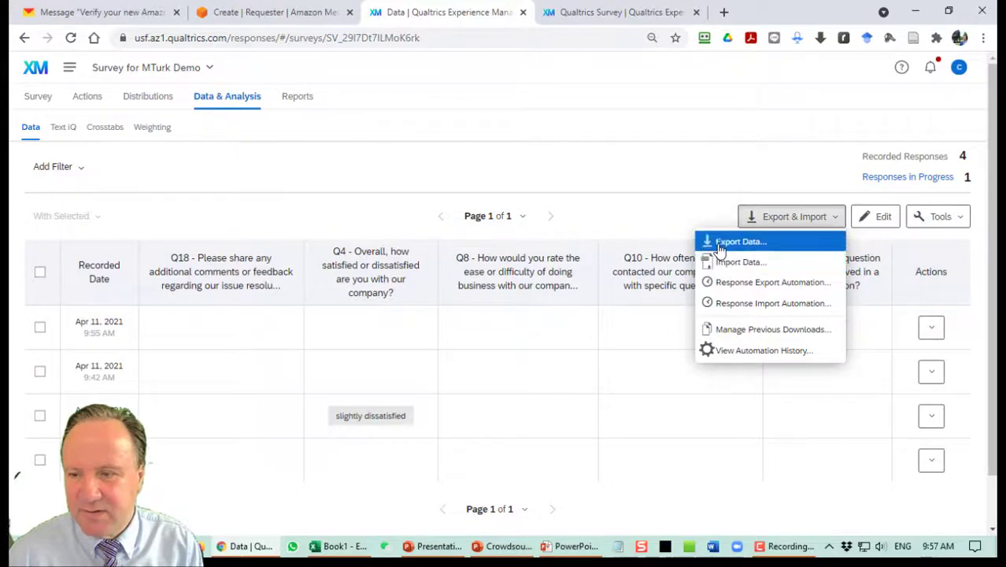
left_click(720, 249)
left_click(463, 199)
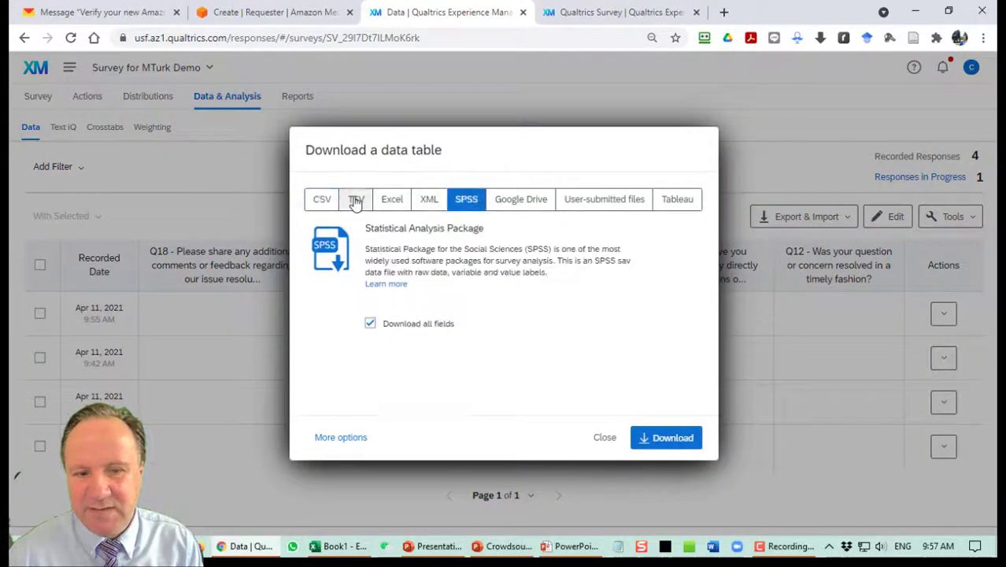
left_click(392, 199)
left_click(604, 438)
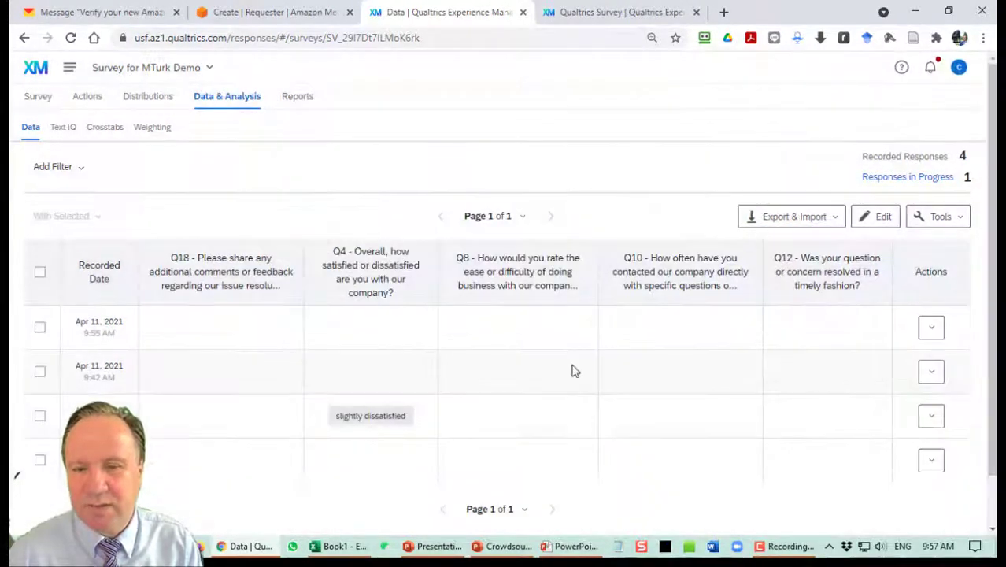